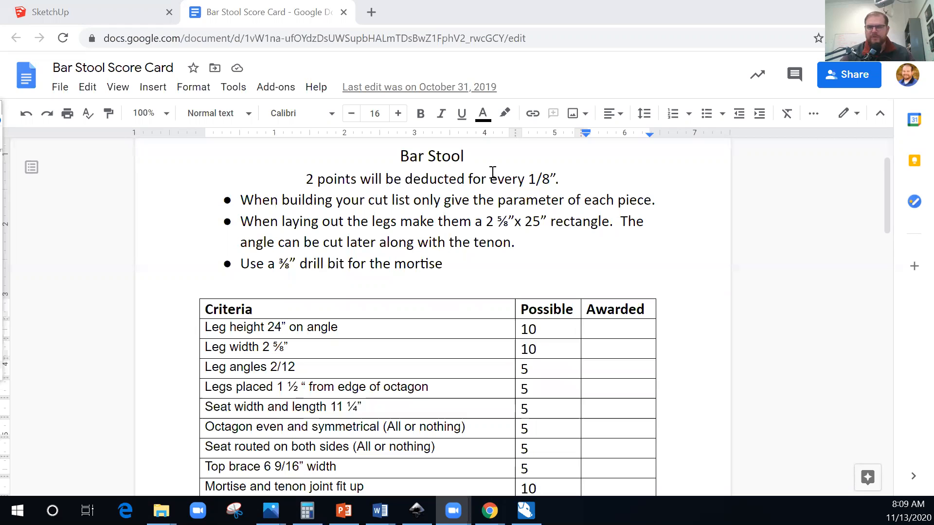
- Review the bar stool score card's grading criteria and the drawings of the braces, seat, legs and assembled stool
{"action": "scroll", "coordinate": [564, 302], "scroll_direction": "down", "scroll_amount": 5}
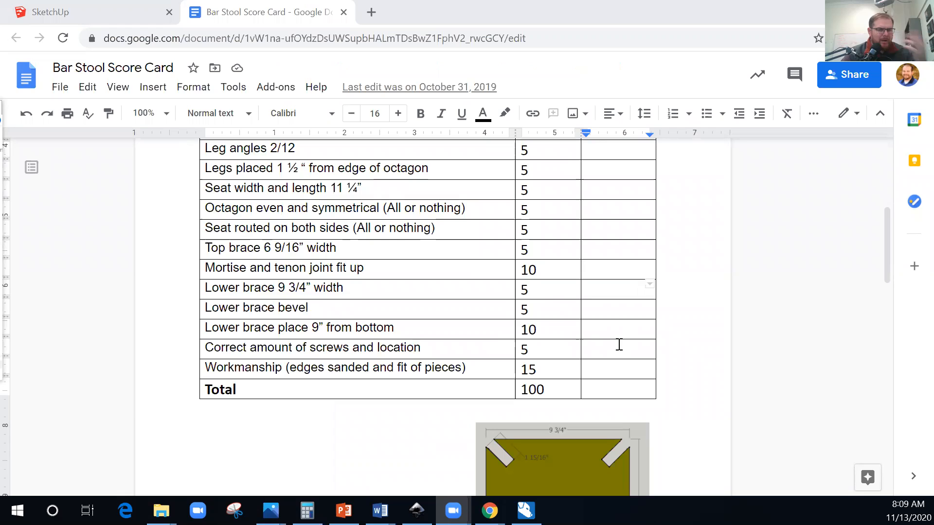
{"action": "scroll", "coordinate": [621, 344], "scroll_direction": "down", "scroll_amount": 6}
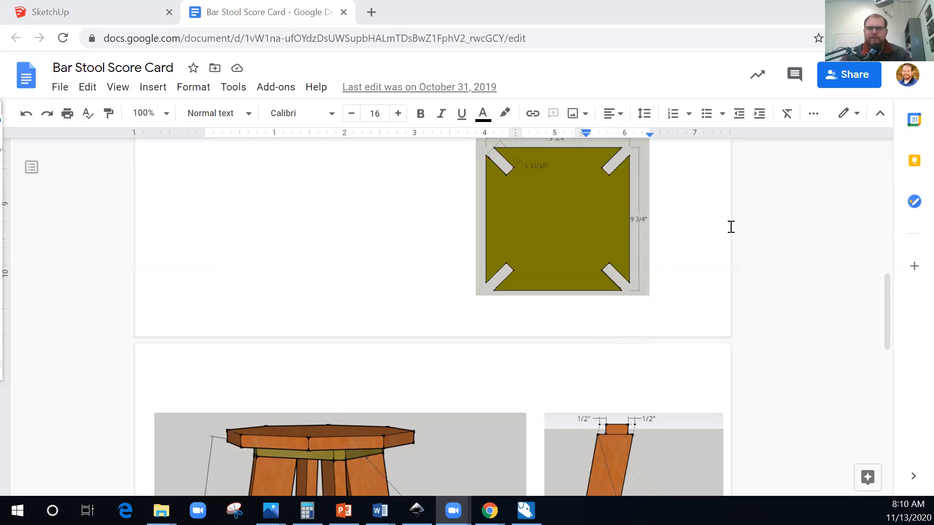
{"action": "scroll", "coordinate": [715, 245], "scroll_direction": "down", "scroll_amount": 10}
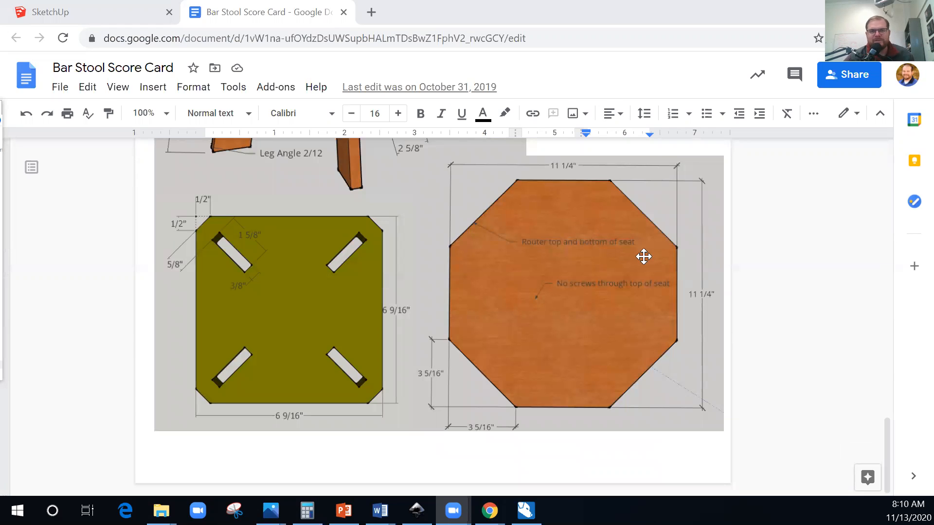
{"action": "scroll", "coordinate": [609, 354], "scroll_direction": "up", "scroll_amount": 3}
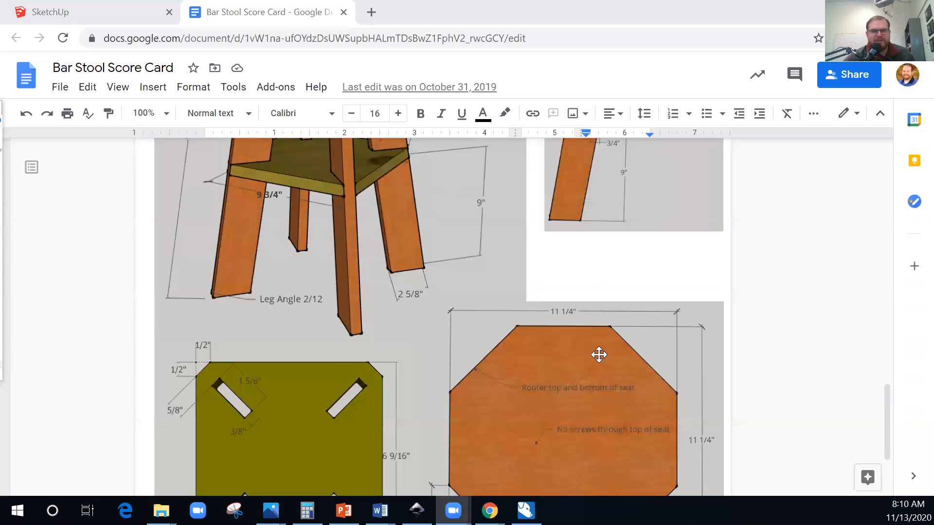
{"action": "scroll", "coordinate": [603, 350], "scroll_direction": "down", "scroll_amount": 3}
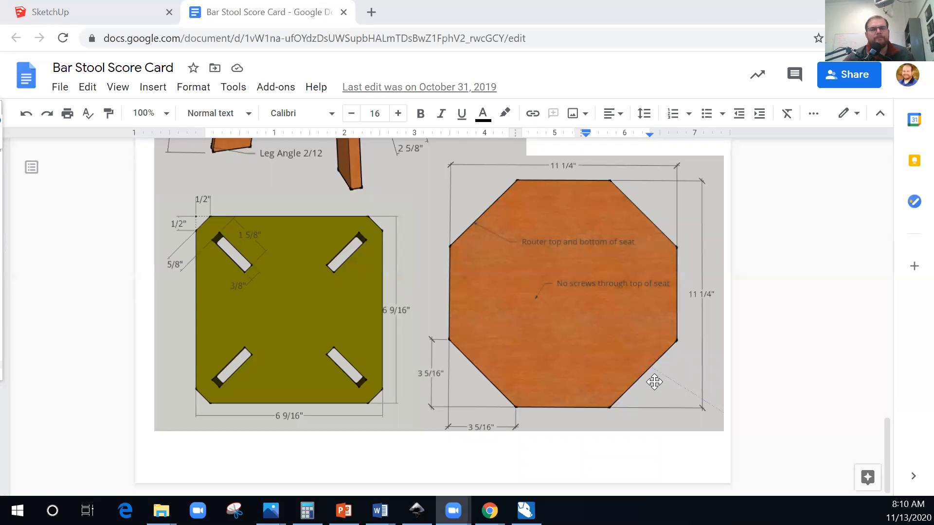
{"action": "scroll", "coordinate": [649, 375], "scroll_direction": "up", "scroll_amount": 4}
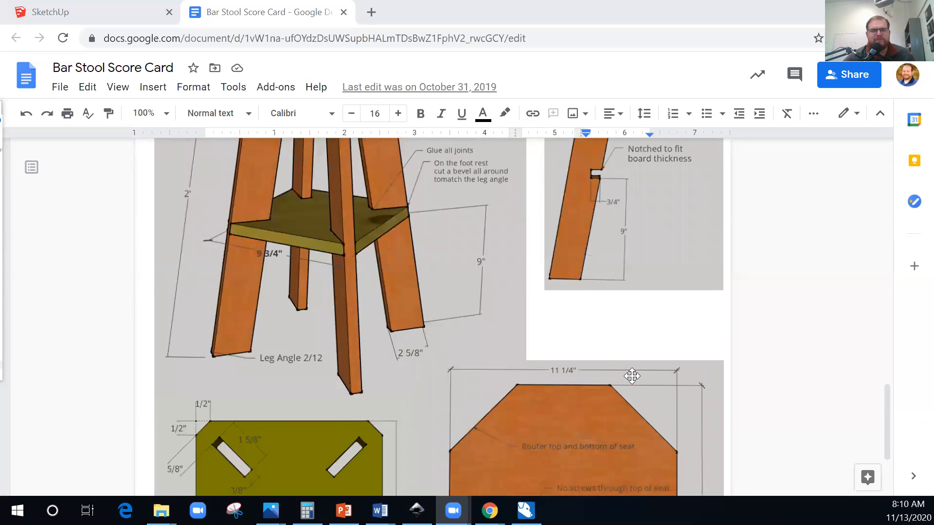
{"action": "scroll", "coordinate": [631, 376], "scroll_direction": "up", "scroll_amount": 6}
{"action": "scroll", "coordinate": [617, 314], "scroll_direction": "down", "scroll_amount": 3}
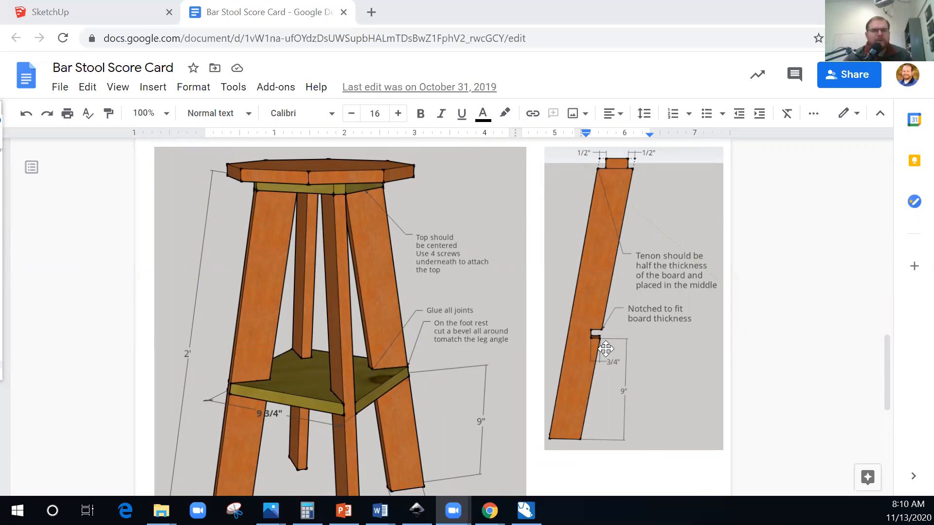
{"action": "scroll", "coordinate": [605, 349], "scroll_direction": "down", "scroll_amount": 6}
{"action": "scroll", "coordinate": [413, 351], "scroll_direction": "up", "scroll_amount": 4}
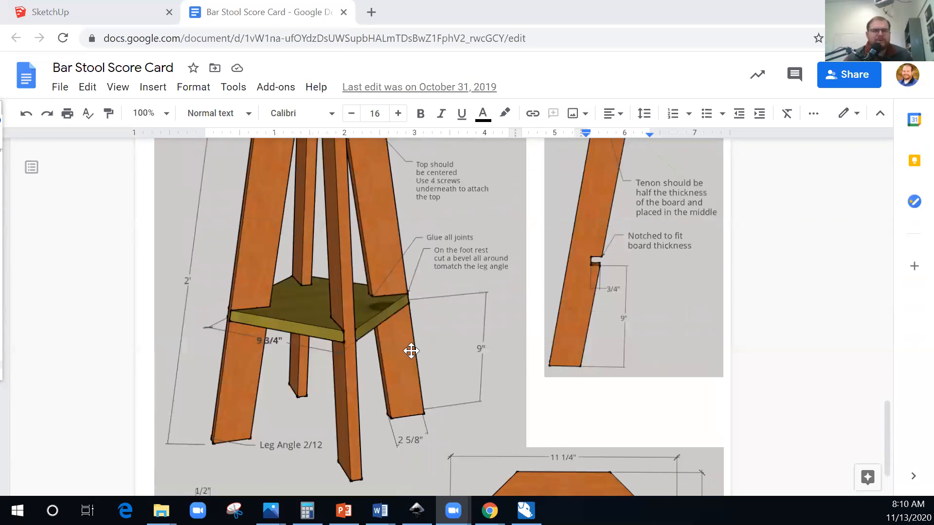
{"action": "scroll", "coordinate": [361, 333], "scroll_direction": "up", "scroll_amount": 1}
{"action": "scroll", "coordinate": [388, 343], "scroll_direction": "up", "scroll_amount": 1}
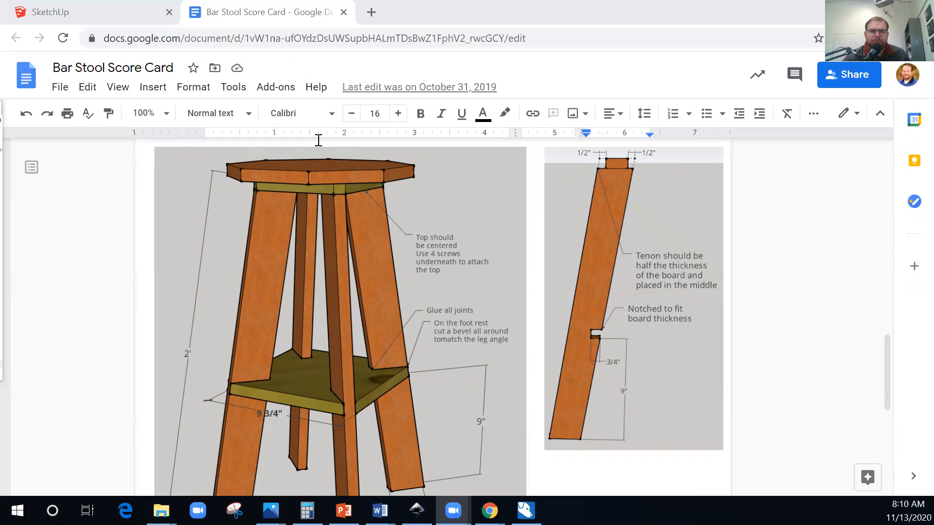
- Examine the dimensioned drawings of the leg, foot rest, top brace and octagonal seat in the bar stool document
{"action": "scroll", "coordinate": [616, 435], "scroll_direction": "down", "scroll_amount": 3}
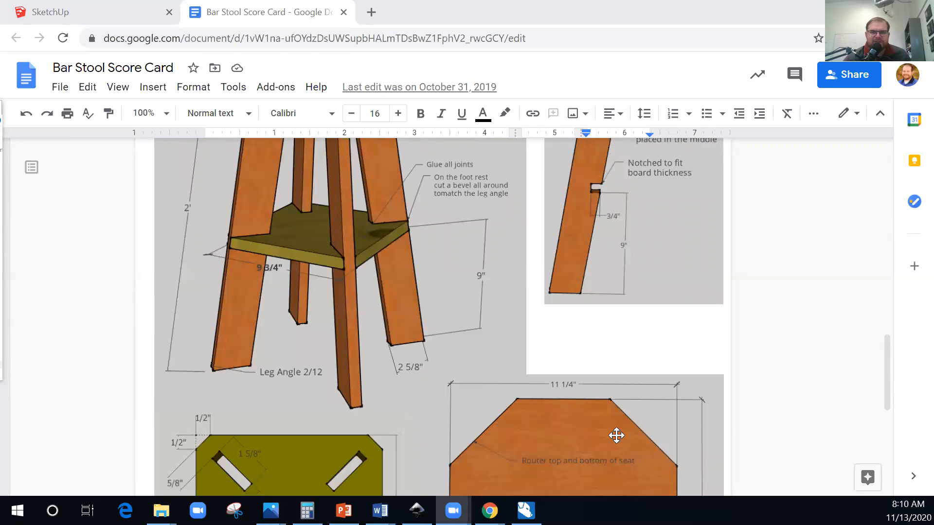
{"action": "scroll", "coordinate": [654, 259], "scroll_direction": "down", "scroll_amount": 3}
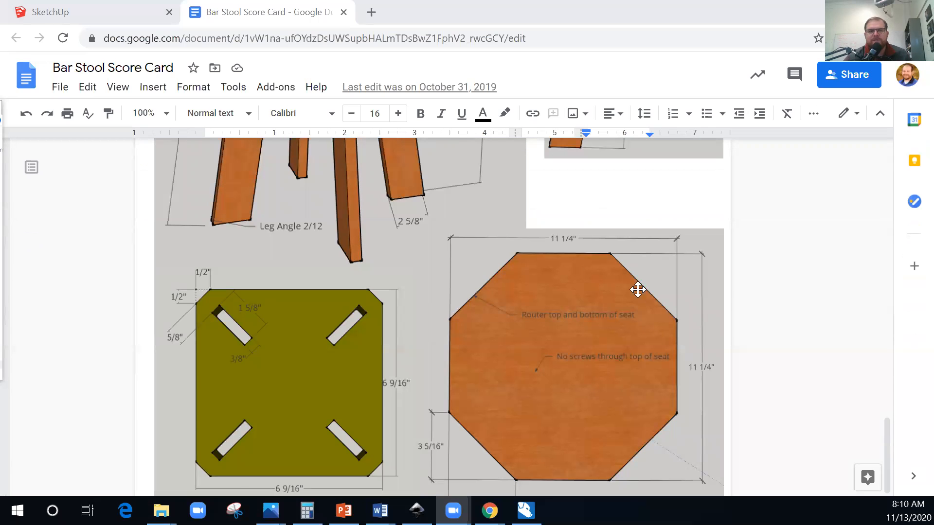
{"action": "scroll", "coordinate": [663, 298], "scroll_direction": "down", "scroll_amount": 5}
{"action": "scroll", "coordinate": [646, 332], "scroll_direction": "up", "scroll_amount": 1}
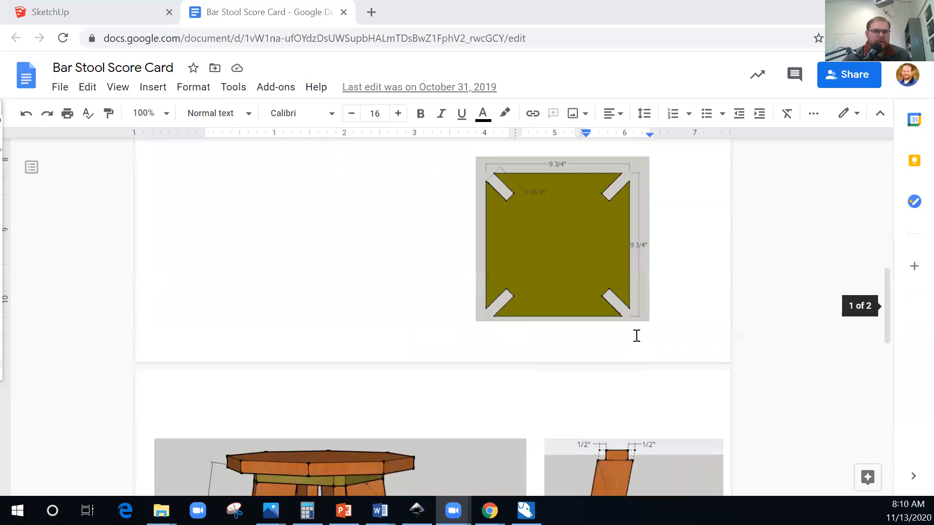
{"action": "scroll", "coordinate": [520, 325], "scroll_direction": "down", "scroll_amount": 8}
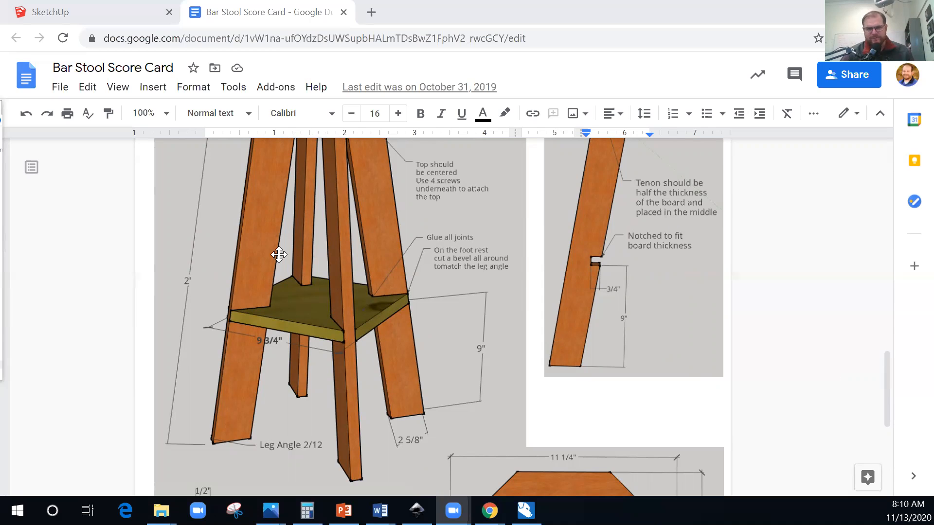
{"action": "scroll", "coordinate": [333, 273], "scroll_direction": "down", "scroll_amount": 5}
{"action": "scroll", "coordinate": [358, 193], "scroll_direction": "up", "scroll_amount": 6}
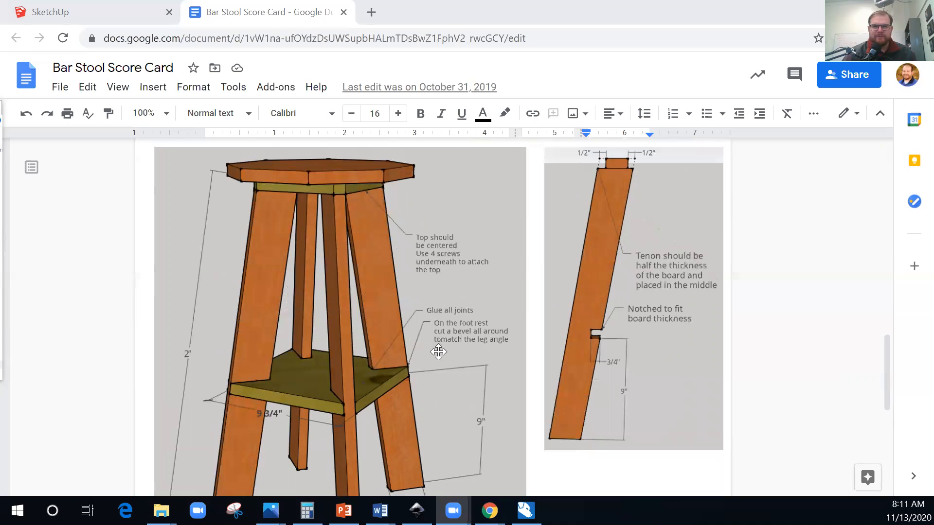
{"action": "scroll", "coordinate": [479, 238], "scroll_direction": "down", "scroll_amount": 6}
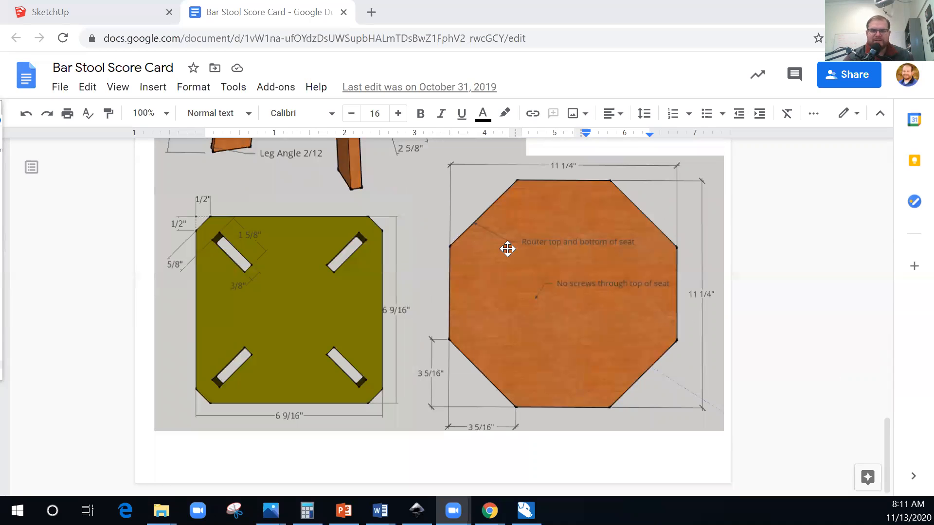
{"action": "scroll", "coordinate": [485, 257], "scroll_direction": "up", "scroll_amount": 5}
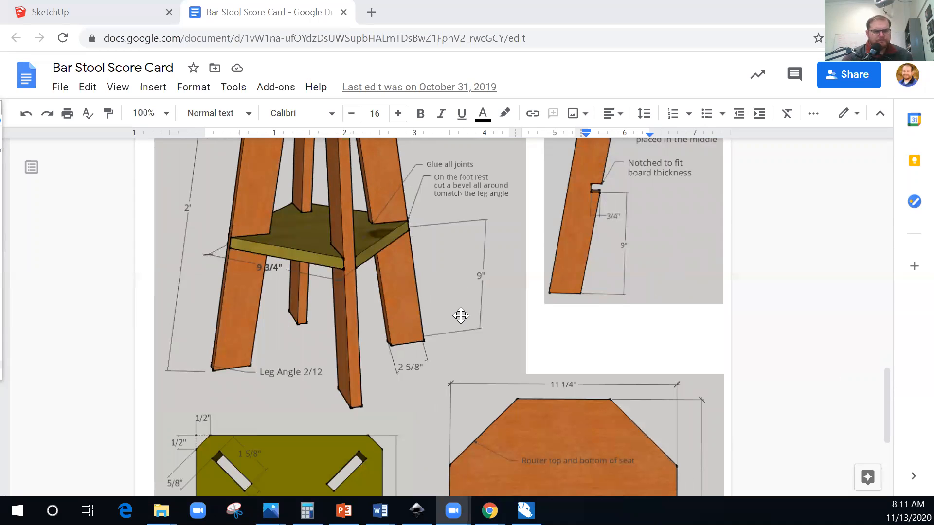
{"action": "scroll", "coordinate": [431, 318], "scroll_direction": "up", "scroll_amount": 6}
{"action": "scroll", "coordinate": [426, 332], "scroll_direction": "down", "scroll_amount": 6}
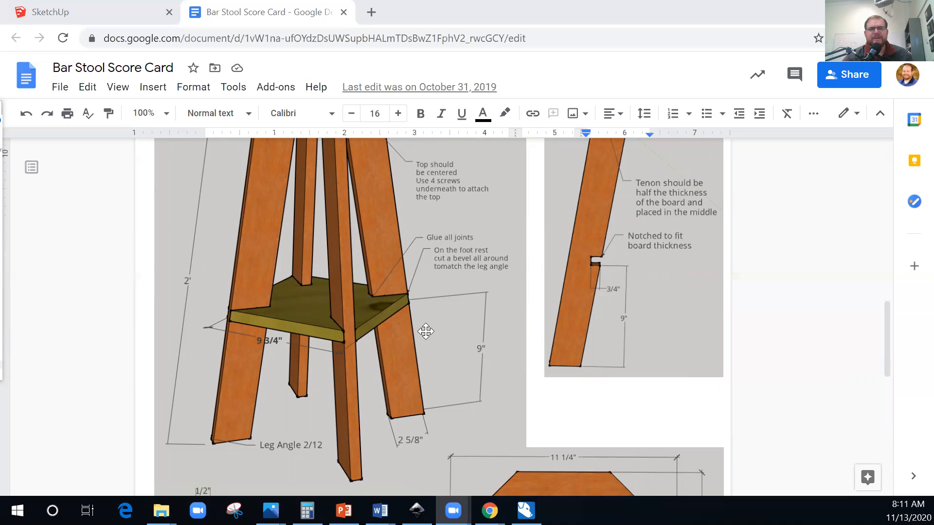
{"action": "scroll", "coordinate": [694, 302], "scroll_direction": "up", "scroll_amount": 3}
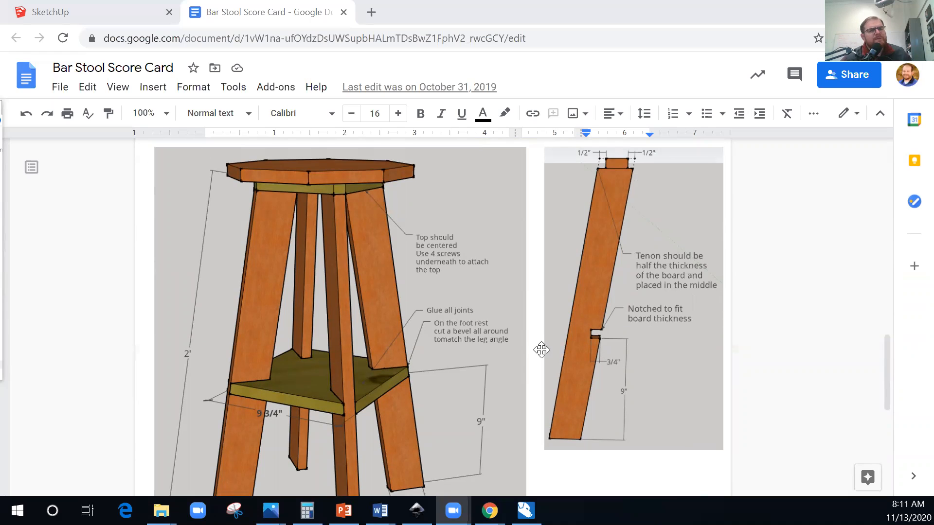
{"action": "scroll", "coordinate": [530, 354], "scroll_direction": "down", "scroll_amount": 10}
- Reread the score card's criteria and leg layout instructions, and compare them with the leg and stool drawings
{"action": "scroll", "coordinate": [457, 316], "scroll_direction": "up", "scroll_amount": 6}
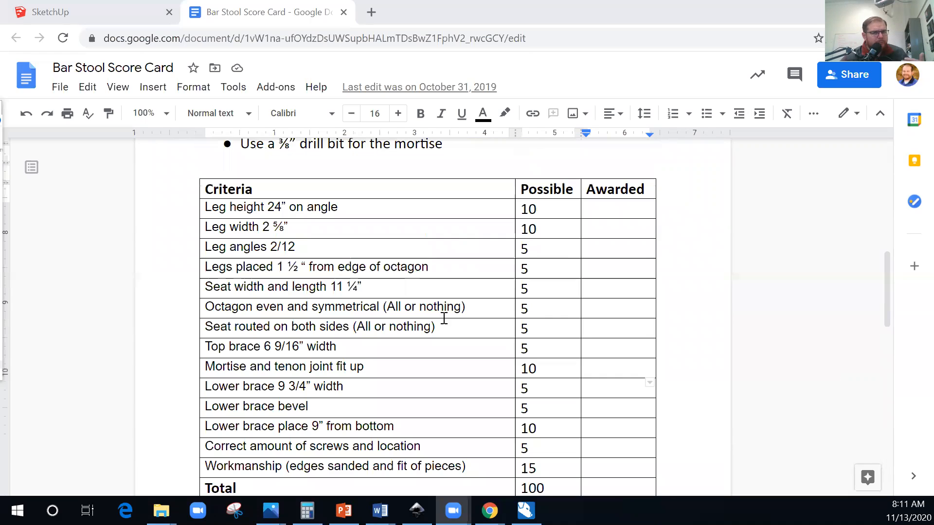
{"action": "scroll", "coordinate": [361, 271], "scroll_direction": "up", "scroll_amount": 4}
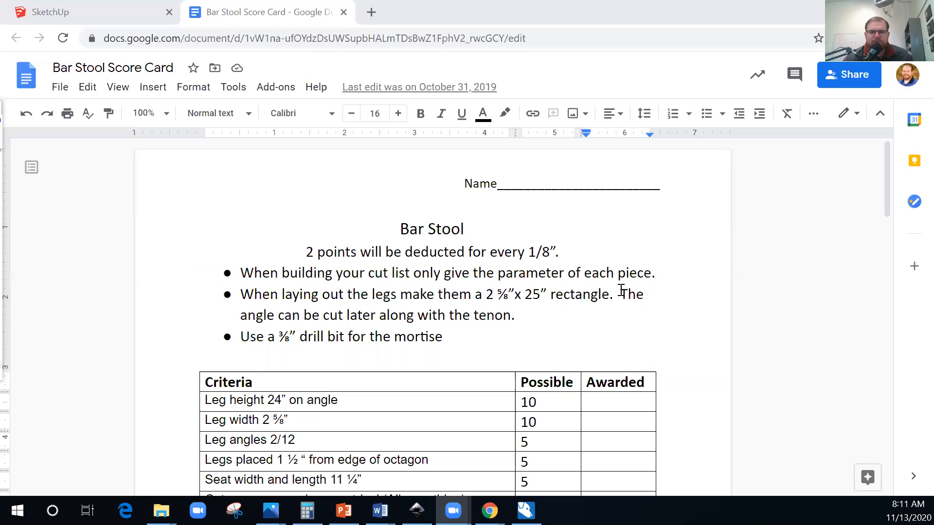
{"action": "scroll", "coordinate": [621, 291], "scroll_direction": "down", "scroll_amount": 6}
{"action": "scroll", "coordinate": [619, 294], "scroll_direction": "down", "scroll_amount": 6}
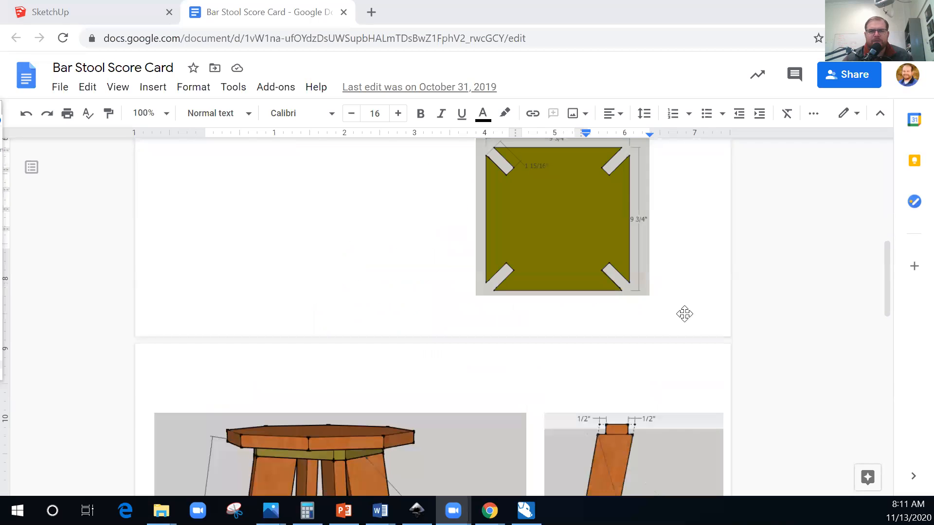
{"action": "scroll", "coordinate": [664, 410], "scroll_direction": "down", "scroll_amount": 5}
{"action": "scroll", "coordinate": [648, 392], "scroll_direction": "down", "scroll_amount": 3}
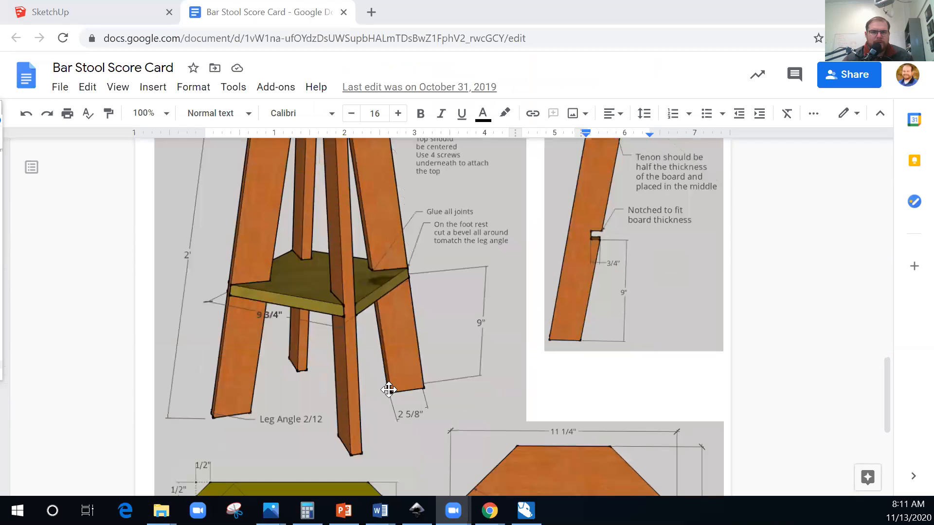
{"action": "scroll", "coordinate": [304, 391], "scroll_direction": "up", "scroll_amount": 2}
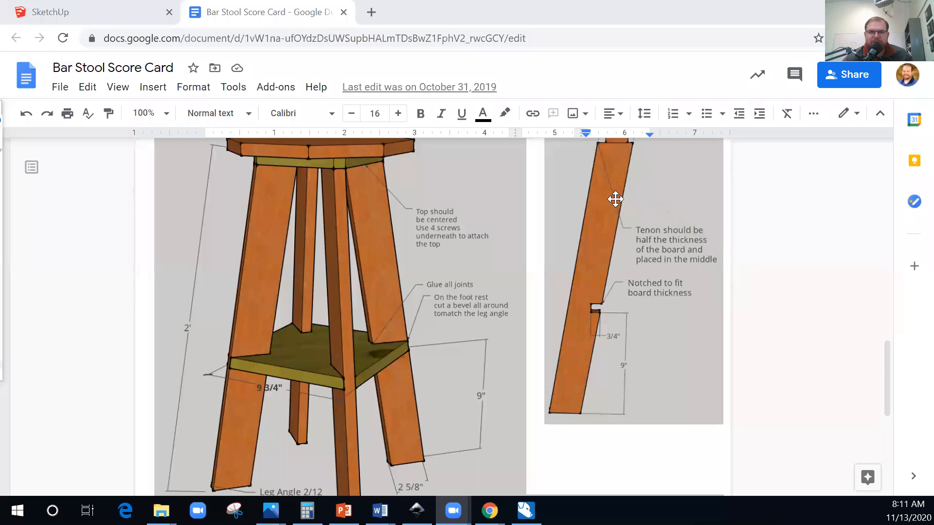
{"action": "scroll", "coordinate": [614, 247], "scroll_direction": "up", "scroll_amount": 3}
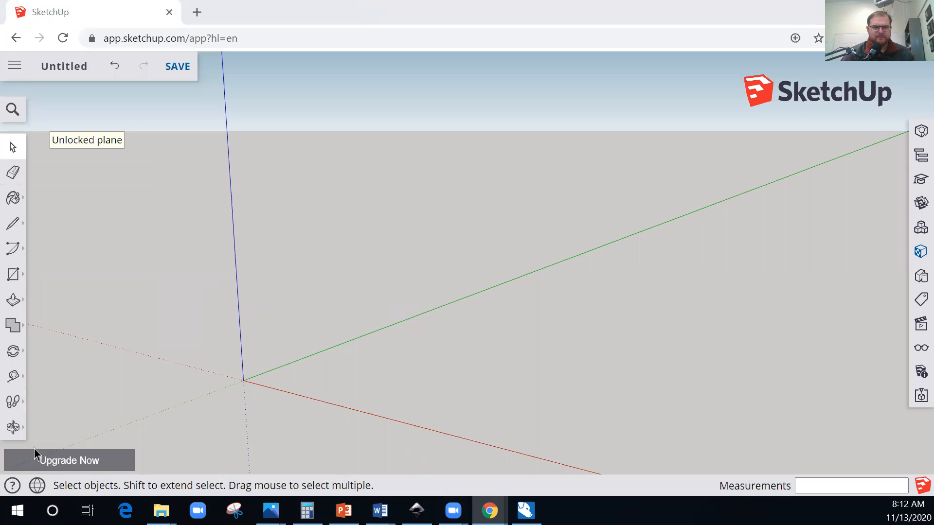
- In SketchUp, draw an upright 25 by 2 5/8 inch rectangle from the origin along the green axis for a stool leg
{"action": "left_click", "coordinate": [13, 427]}
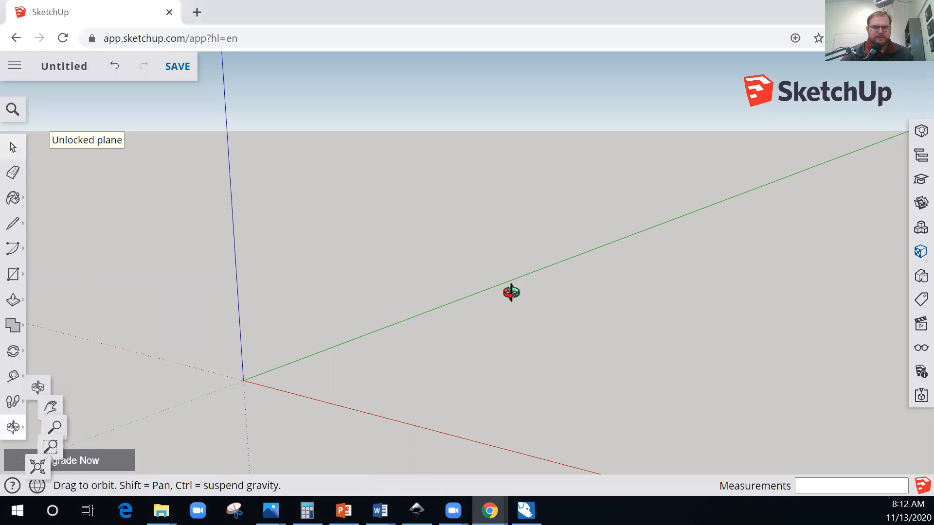
{"action": "left_click_drag", "start_coordinate": [396, 319], "coordinate": [486, 321]}
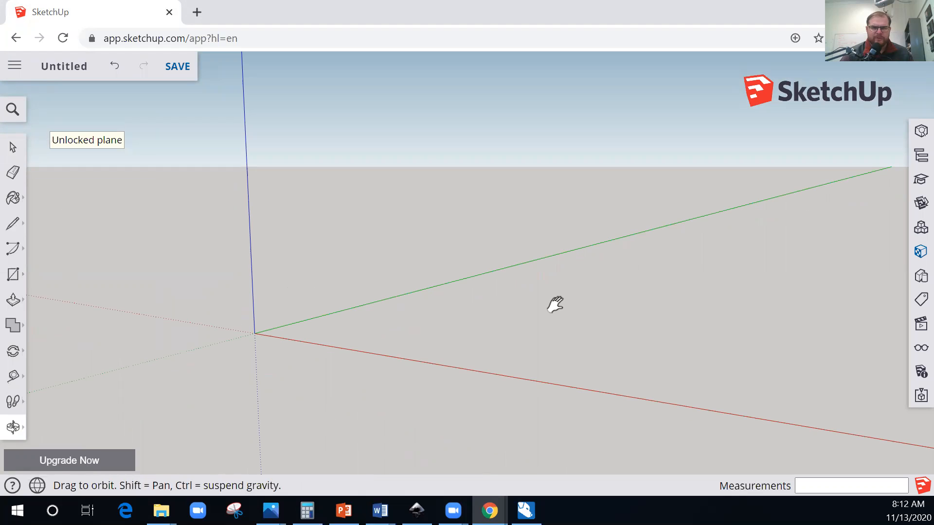
{"action": "left_click_drag", "start_coordinate": [661, 298], "coordinate": [694, 285]}
{"action": "left_click_drag", "start_coordinate": [608, 296], "coordinate": [570, 297]}
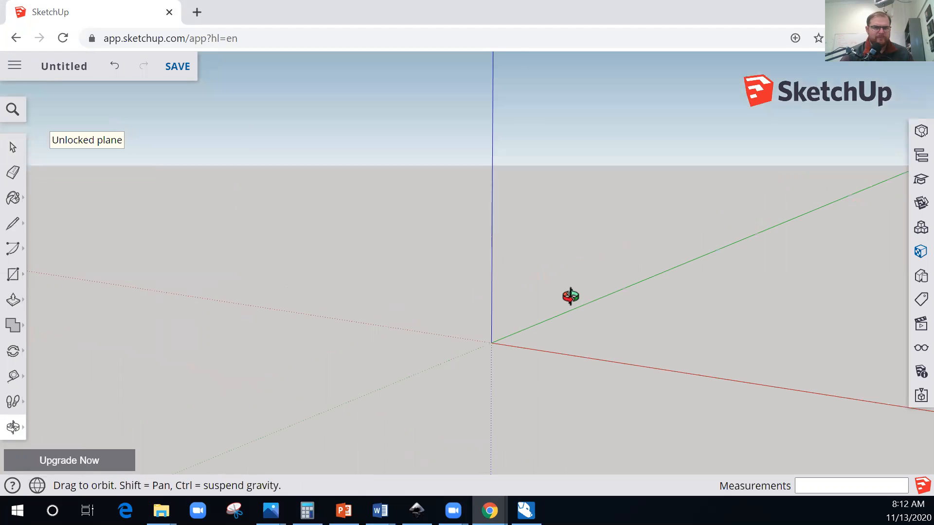
{"action": "left_click_drag", "start_coordinate": [609, 271], "coordinate": [350, 305]}
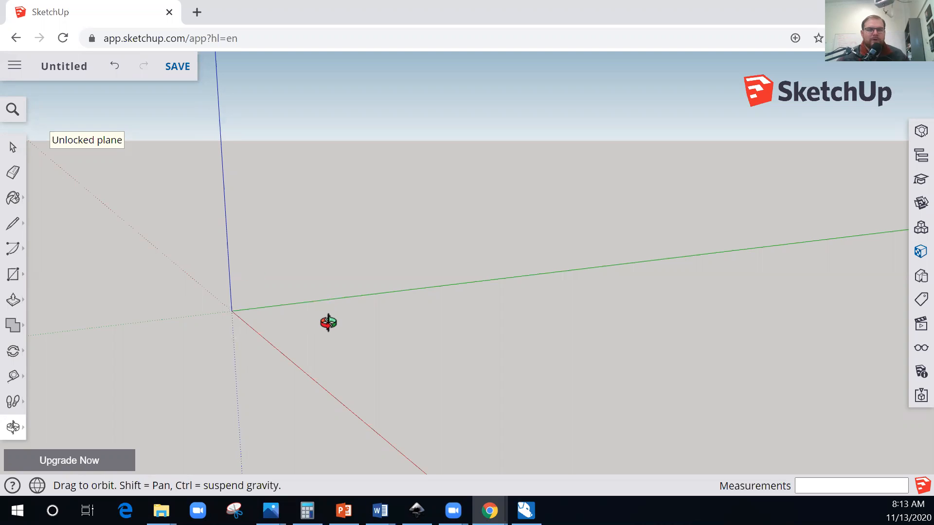
{"action": "left_click_drag", "start_coordinate": [300, 316], "coordinate": [189, 298]}
{"action": "left_click_drag", "start_coordinate": [209, 329], "coordinate": [166, 306]}
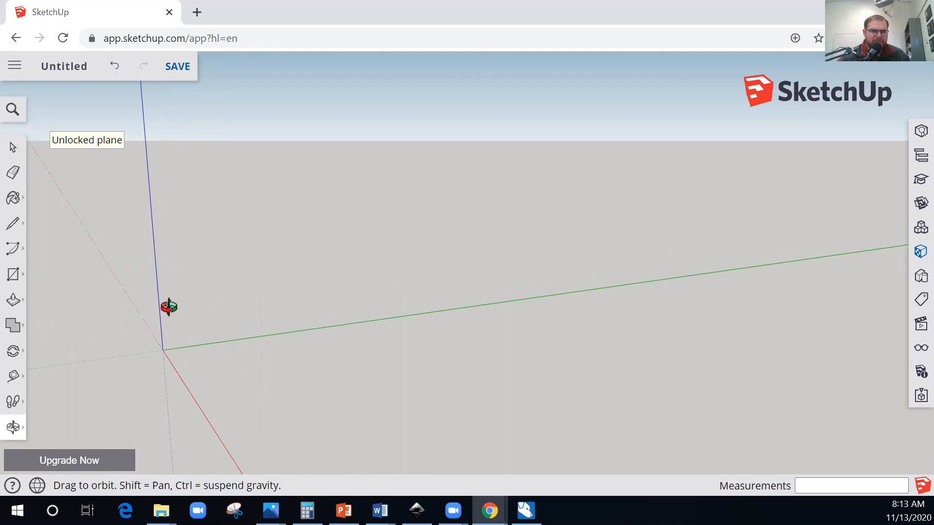
{"action": "left_click_drag", "start_coordinate": [177, 373], "coordinate": [99, 260]}
{"action": "left_click_drag", "start_coordinate": [126, 304], "coordinate": [107, 306]}
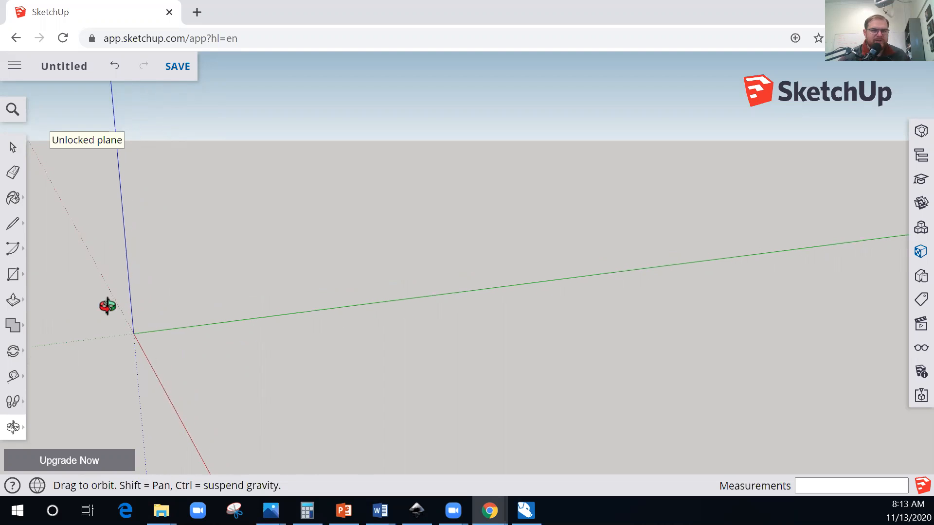
{"action": "left_click", "coordinate": [16, 273]}
{"action": "left_click", "coordinate": [134, 333]}
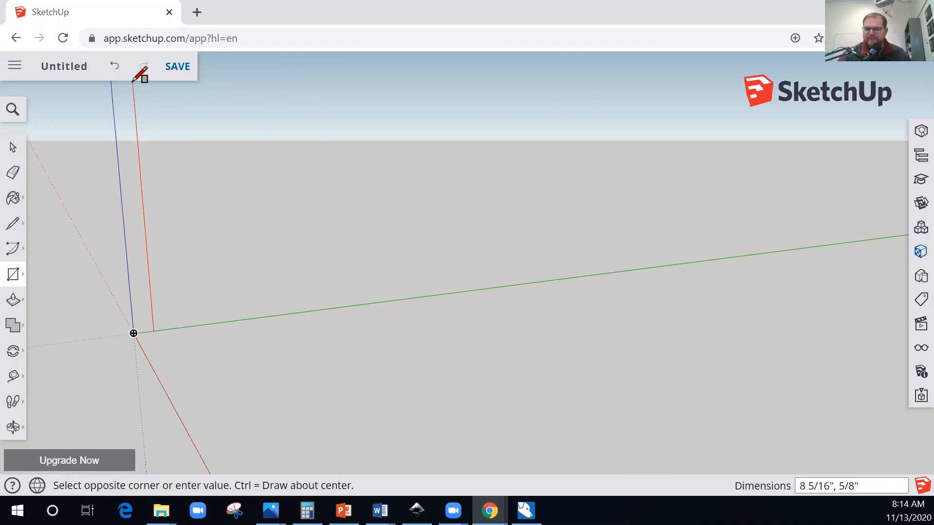
{"action": "type", "text": "25,"}
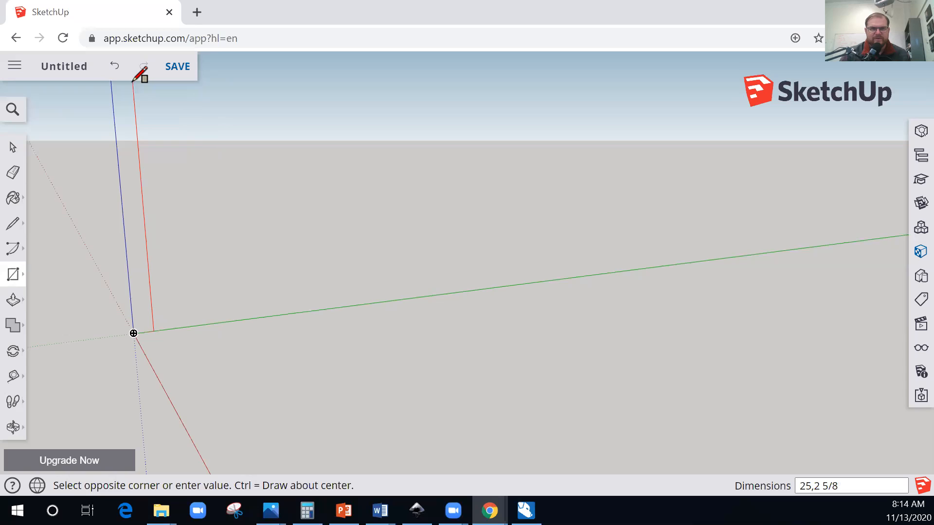
{"action": "type", "text": "2 5/8"}
{"action": "key", "text": "Return"}
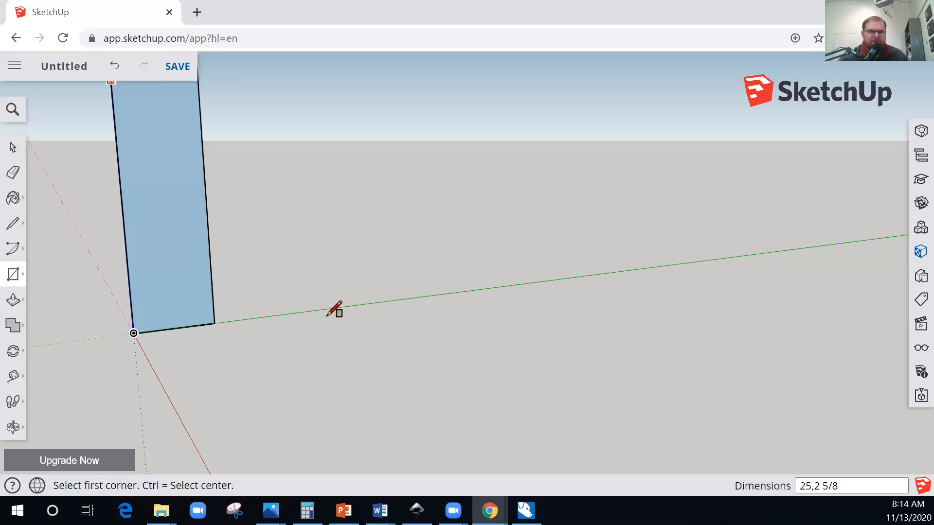
- Inspect the full height of the leg rectangle and both of its faces from several angles
{"action": "scroll", "coordinate": [319, 290], "scroll_direction": "down", "scroll_amount": 2}
{"action": "scroll", "coordinate": [313, 284], "scroll_direction": "down", "scroll_amount": 1}
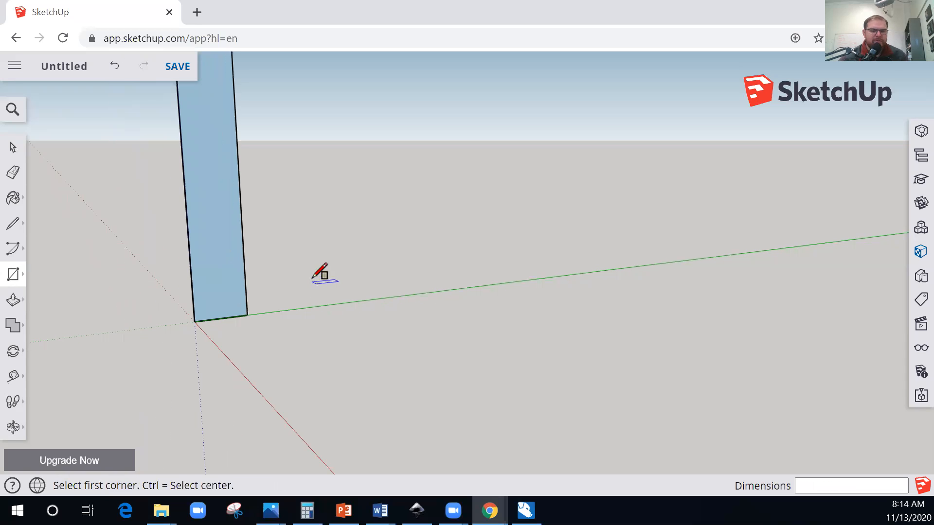
{"action": "key", "text": "h"}
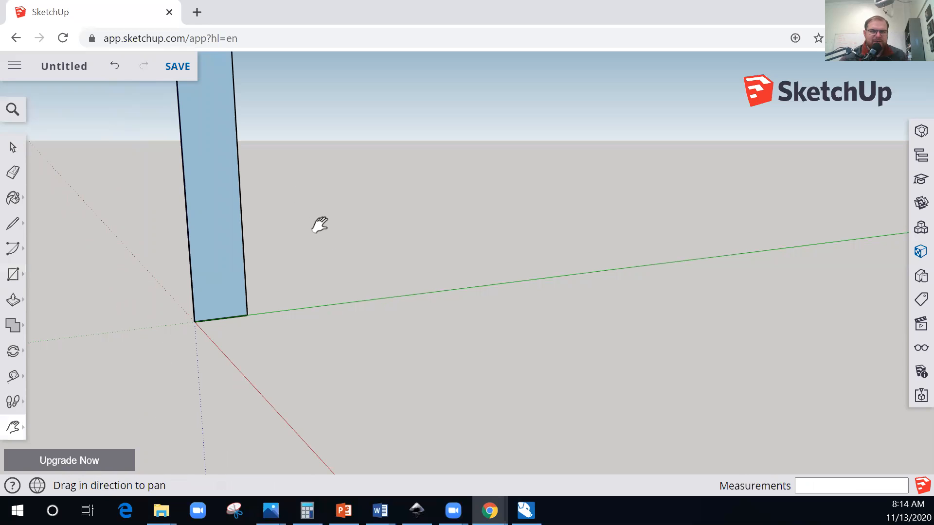
{"action": "left_click_drag", "start_coordinate": [343, 290], "coordinate": [371, 338]}
{"action": "scroll", "coordinate": [323, 251], "scroll_direction": "down", "scroll_amount": 3}
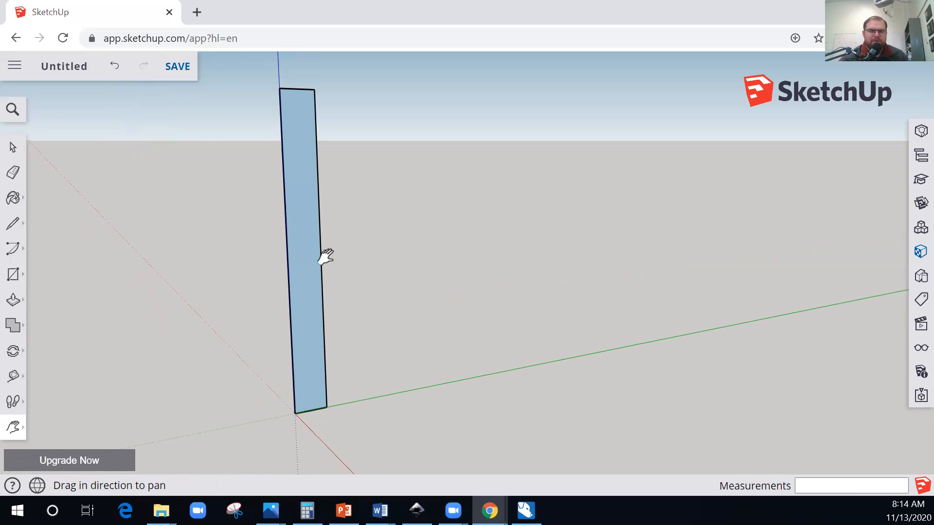
{"action": "mouse_move", "coordinate": [366, 250]}
{"action": "left_mouse_down"}
{"action": "mouse_move", "coordinate": [387, 249]}
{"action": "mouse_move", "coordinate": [355, 244]}
{"action": "left_mouse_up"}
{"action": "scroll", "coordinate": [355, 242], "scroll_direction": "down", "scroll_amount": 1}
{"action": "key", "text": "o"}
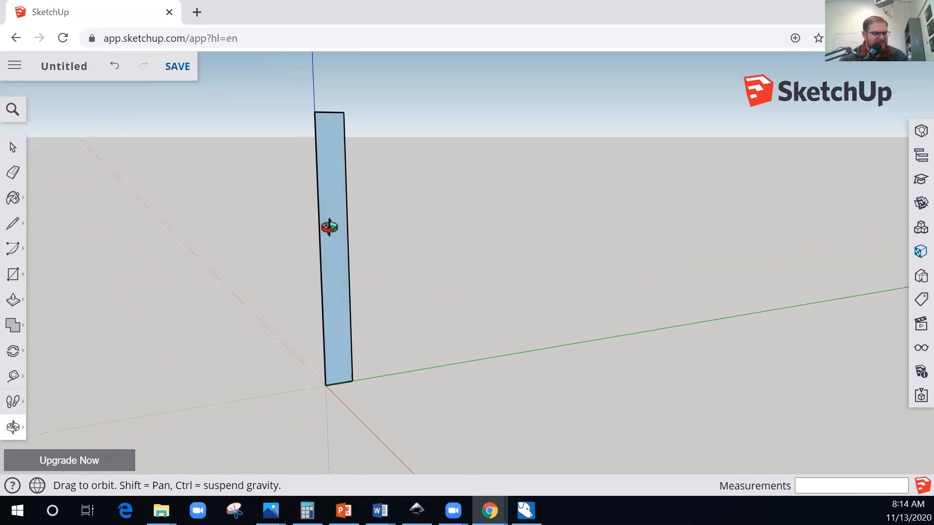
{"action": "left_click_drag", "start_coordinate": [329, 225], "coordinate": [341, 225]}
{"action": "left_click_drag", "start_coordinate": [423, 234], "coordinate": [404, 229]}
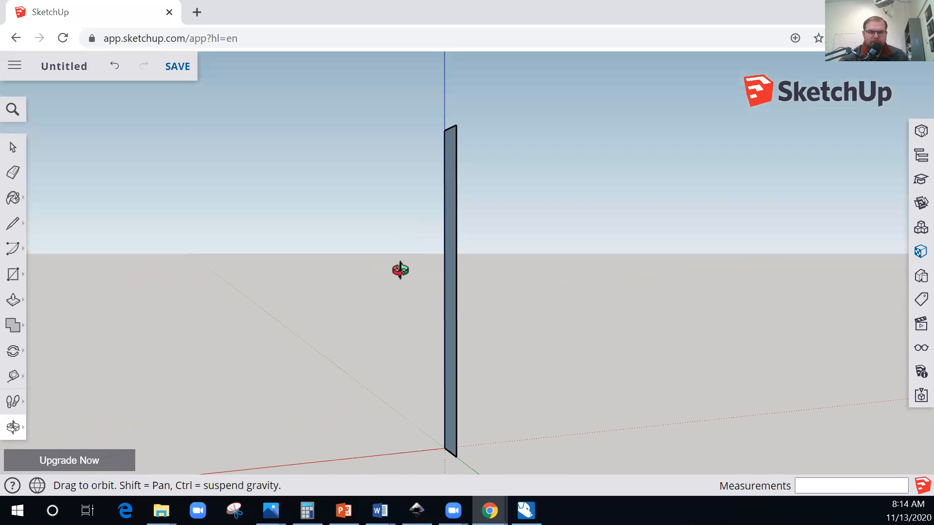
{"action": "left_click_drag", "start_coordinate": [551, 255], "coordinate": [476, 232]}
{"action": "left_click_drag", "start_coordinate": [395, 236], "coordinate": [327, 315]}
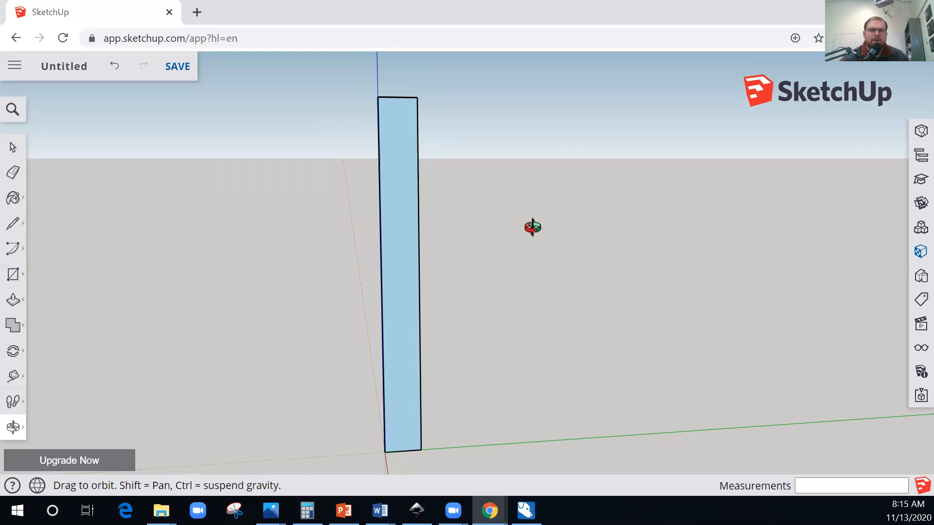
- Push/Pull the leg rectangle's front face outward to a thickness of 3/4 inch
{"action": "left_click_drag", "start_coordinate": [498, 235], "coordinate": [492, 249]}
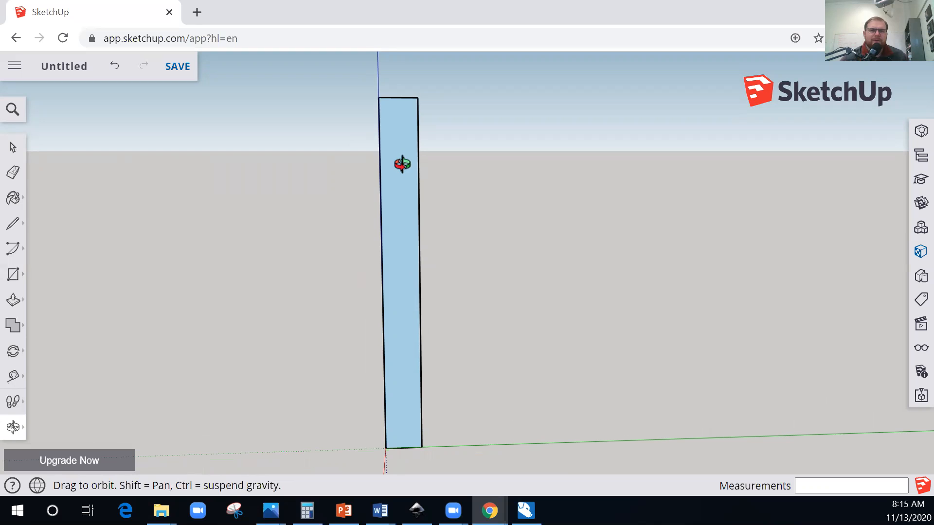
{"action": "left_click_drag", "start_coordinate": [474, 189], "coordinate": [383, 246]}
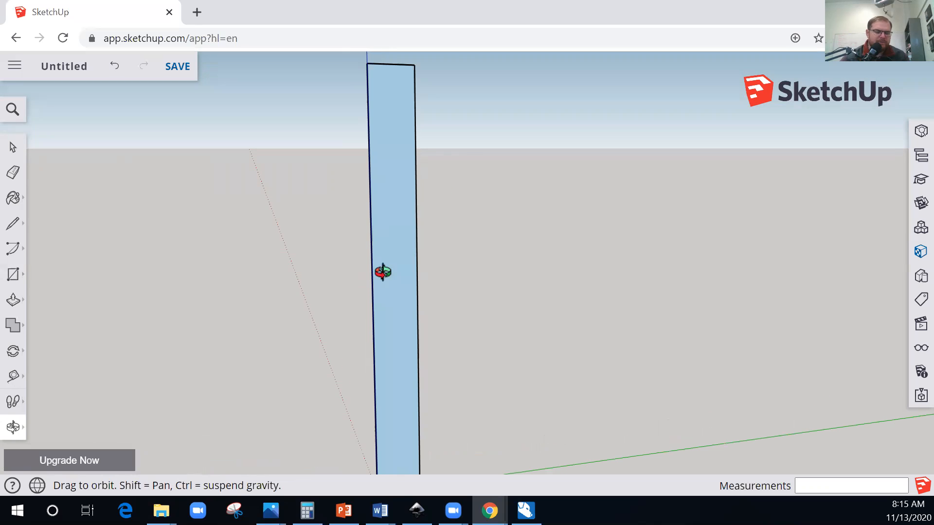
{"action": "key", "text": "p"}
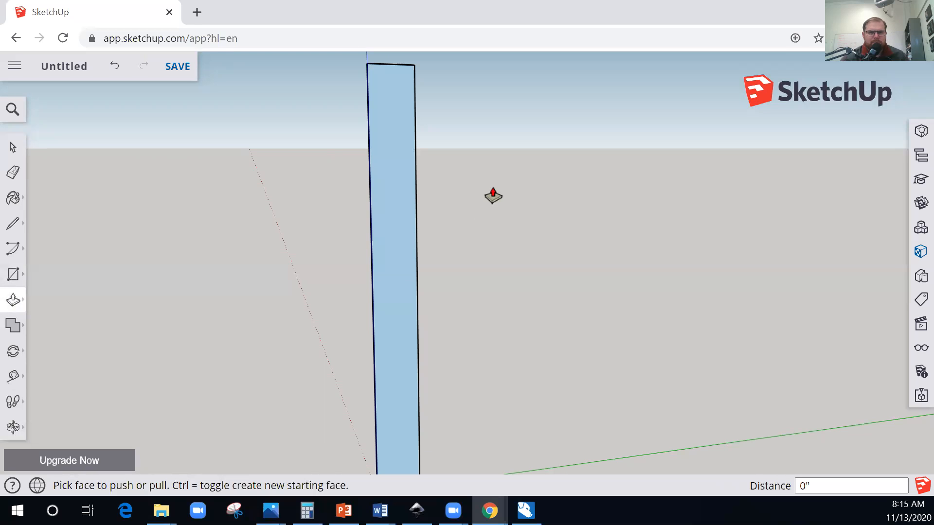
{"action": "left_click", "coordinate": [424, 214]}
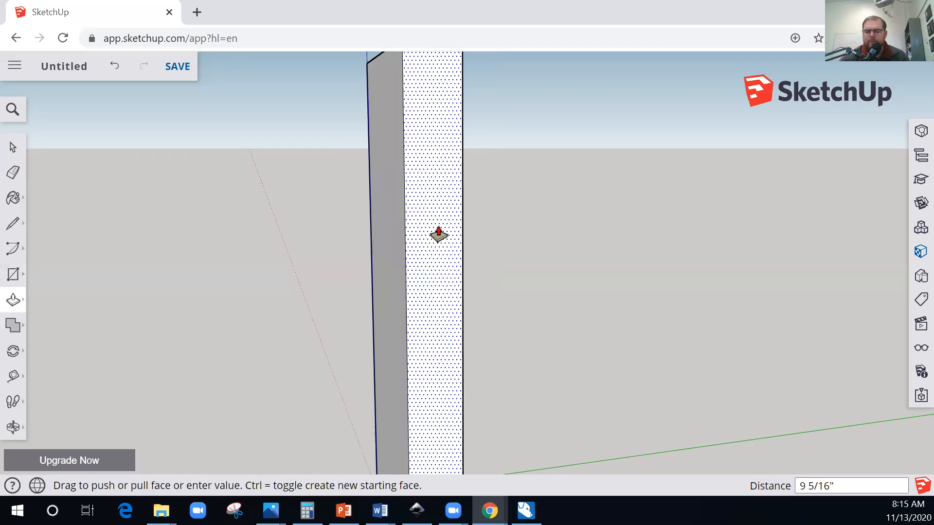
{"action": "type", "text": "3/4"}
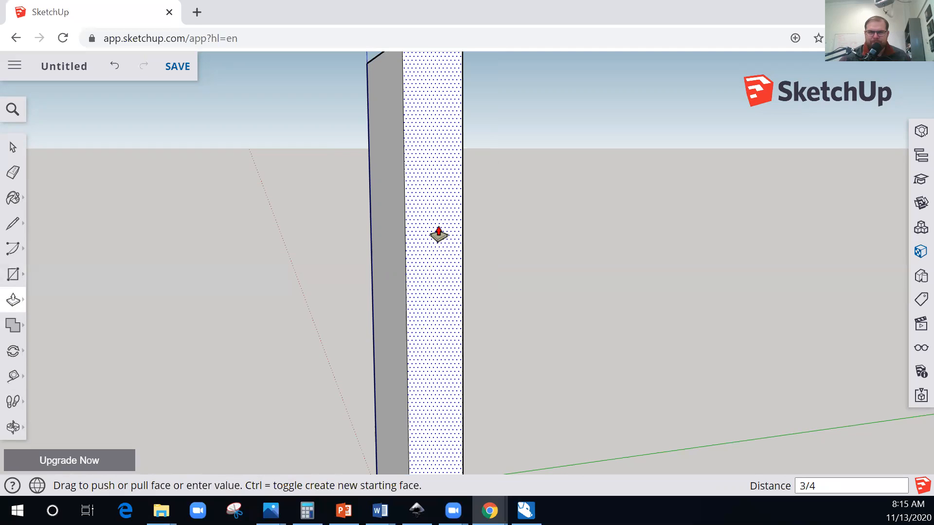
{"action": "key", "text": "Return"}
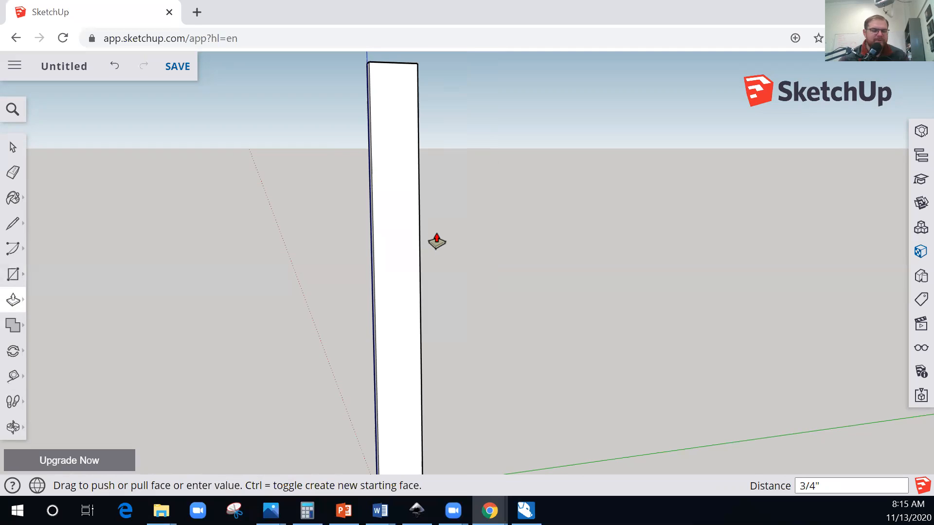
- Create a protractor guide through the leg's bottom corner away from the origin, angled 10 degrees up from the bottom edge
{"action": "key", "text": "o"}
{"action": "left_click_drag", "start_coordinate": [434, 216], "coordinate": [682, 215]}
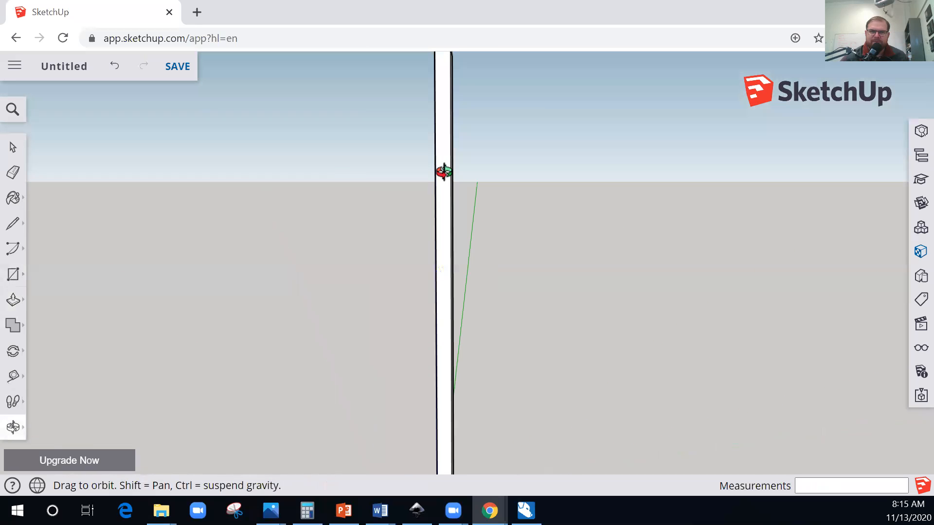
{"action": "left_click_drag", "start_coordinate": [475, 285], "coordinate": [468, 254]}
{"action": "left_click_drag", "start_coordinate": [521, 296], "coordinate": [610, 304]}
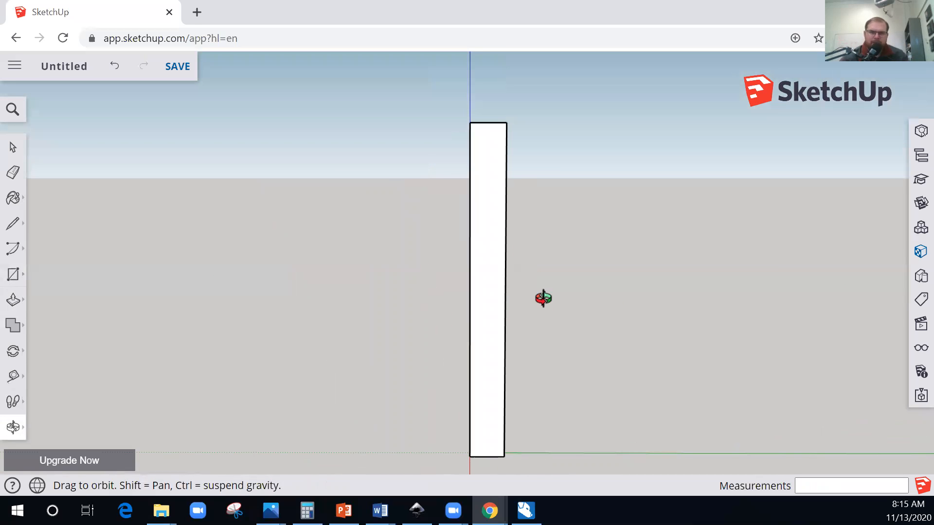
{"action": "left_click_drag", "start_coordinate": [577, 369], "coordinate": [494, 346]}
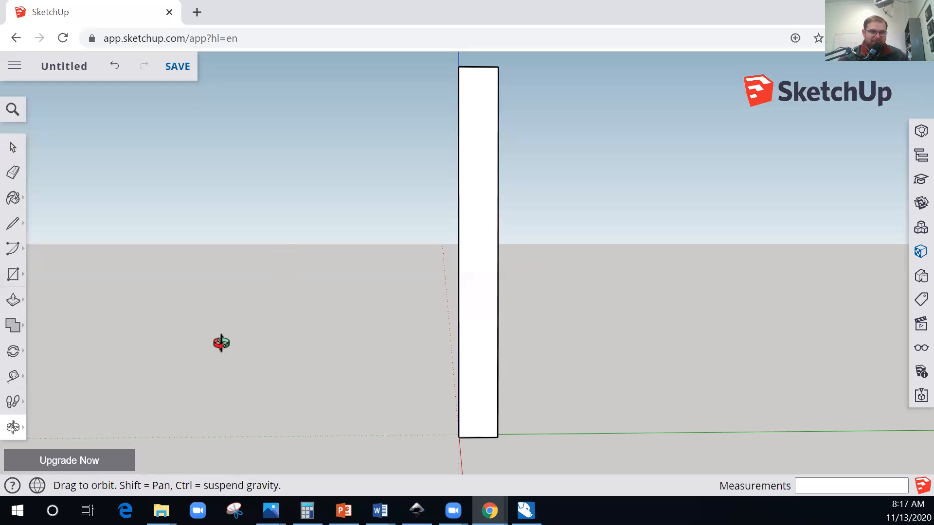
{"action": "left_click", "coordinate": [23, 382]}
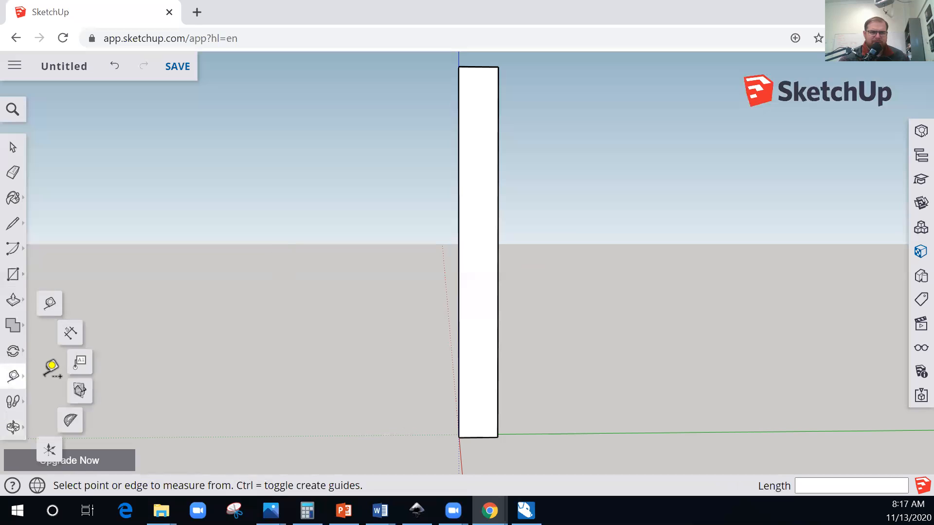
{"action": "left_click", "coordinate": [72, 422]}
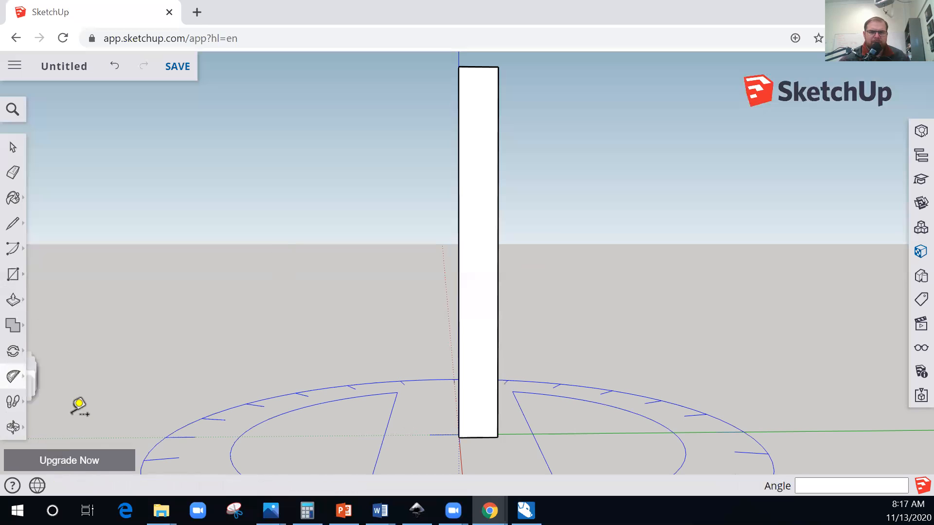
{"action": "left_click", "coordinate": [476, 435]}
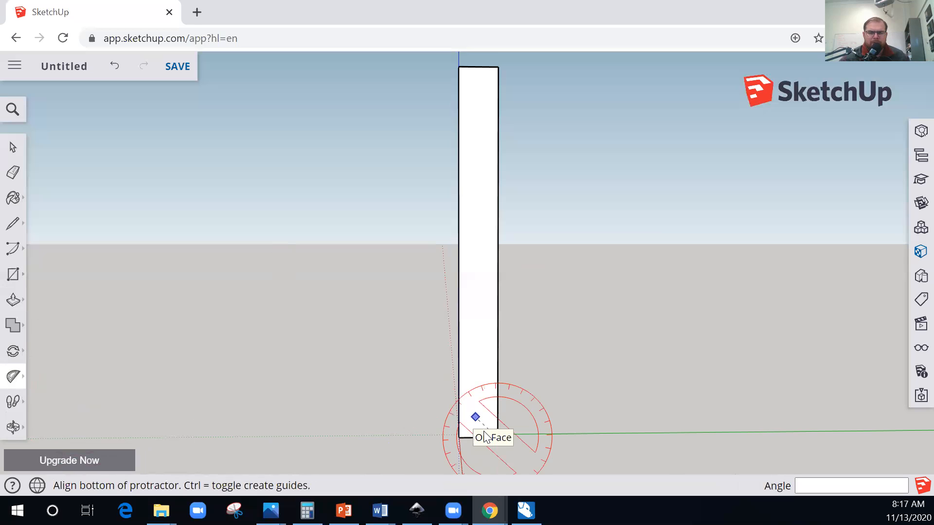
{"action": "scroll", "coordinate": [450, 437], "scroll_direction": "up", "scroll_amount": 2}
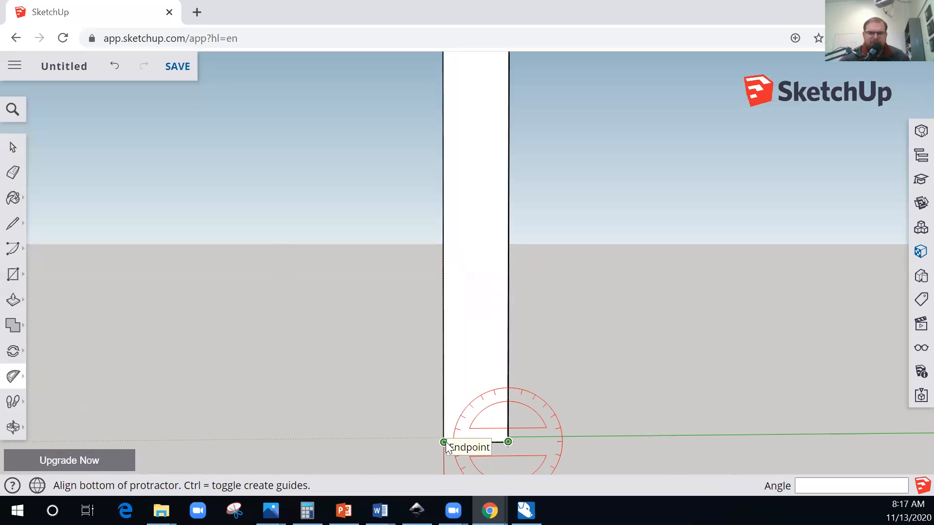
{"action": "left_click", "coordinate": [444, 443]}
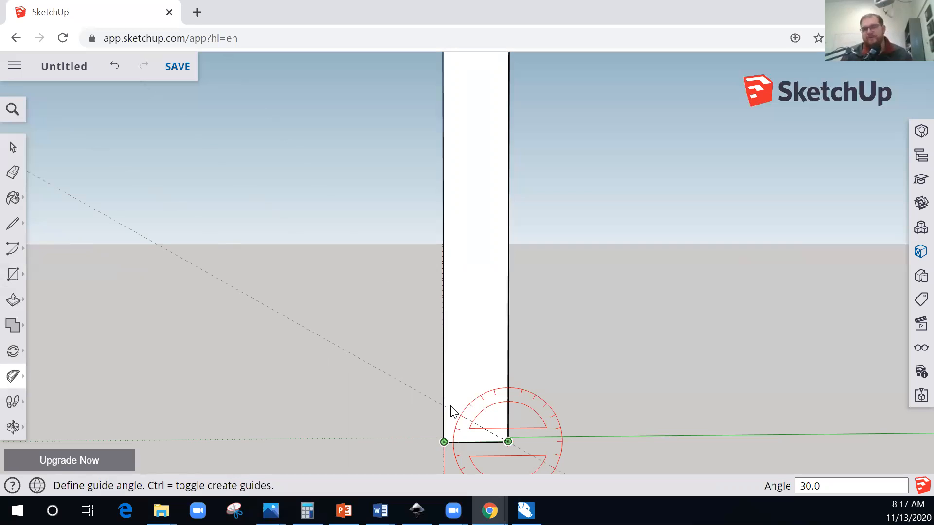
{"action": "type", "text": "10"}
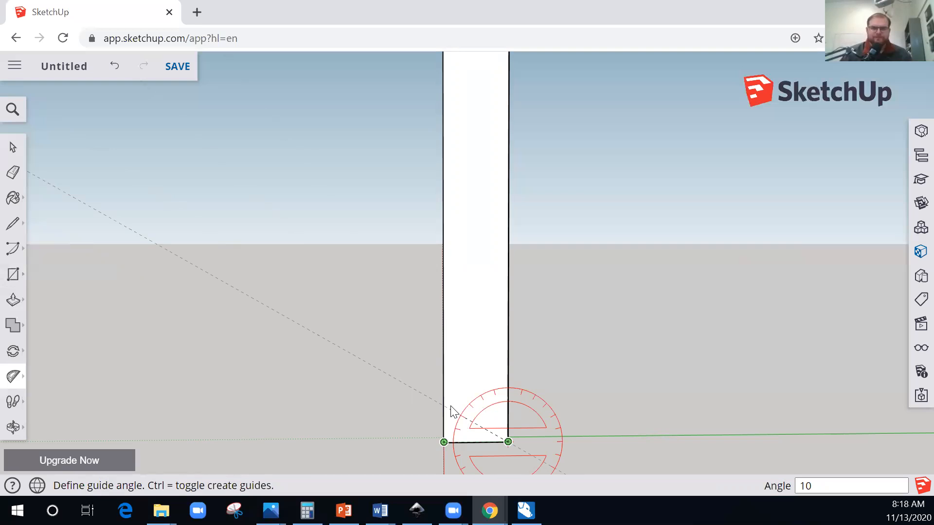
{"action": "key", "text": "Return"}
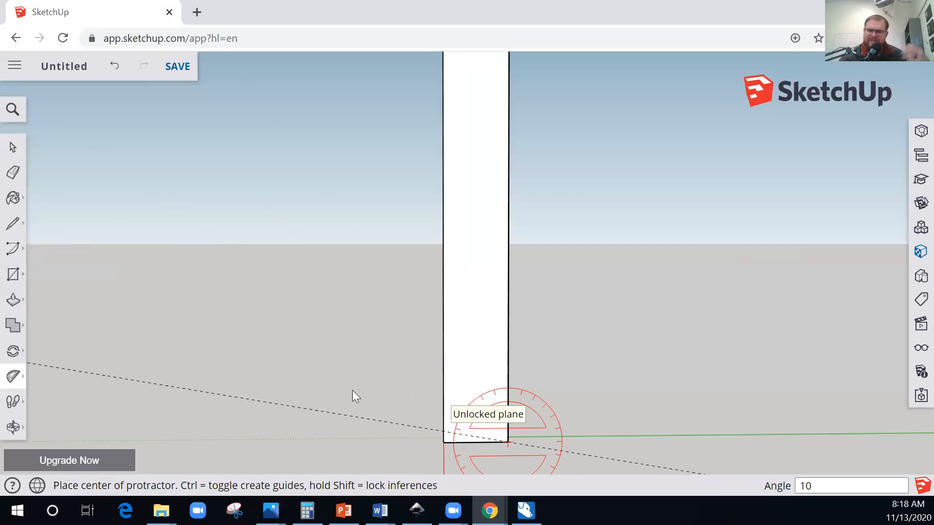
- Draw a line along the angled guide across the leg's face, from its intersection with the side edge to the opposite bottom corner
{"action": "scroll", "coordinate": [470, 440], "scroll_direction": "up", "scroll_amount": 1}
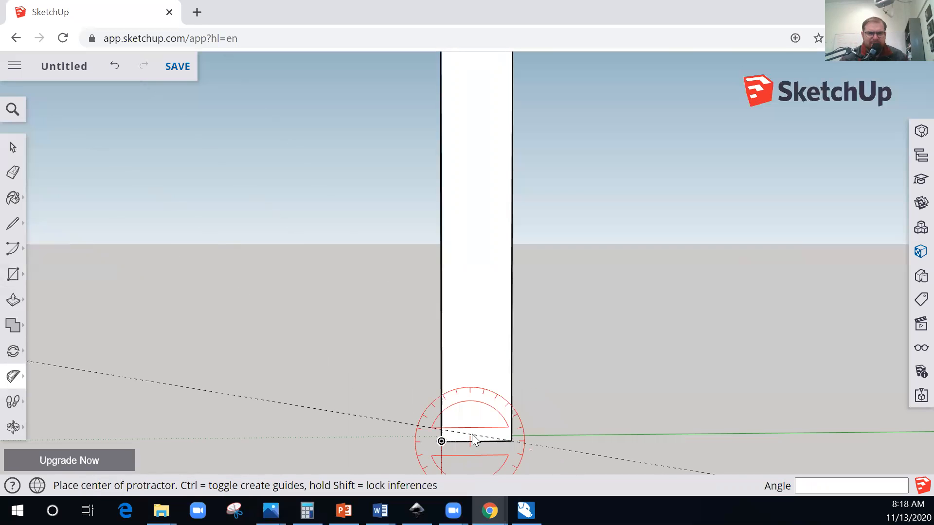
{"action": "scroll", "coordinate": [475, 446], "scroll_direction": "up", "scroll_amount": 1}
{"action": "scroll", "coordinate": [418, 440], "scroll_direction": "up", "scroll_amount": 1}
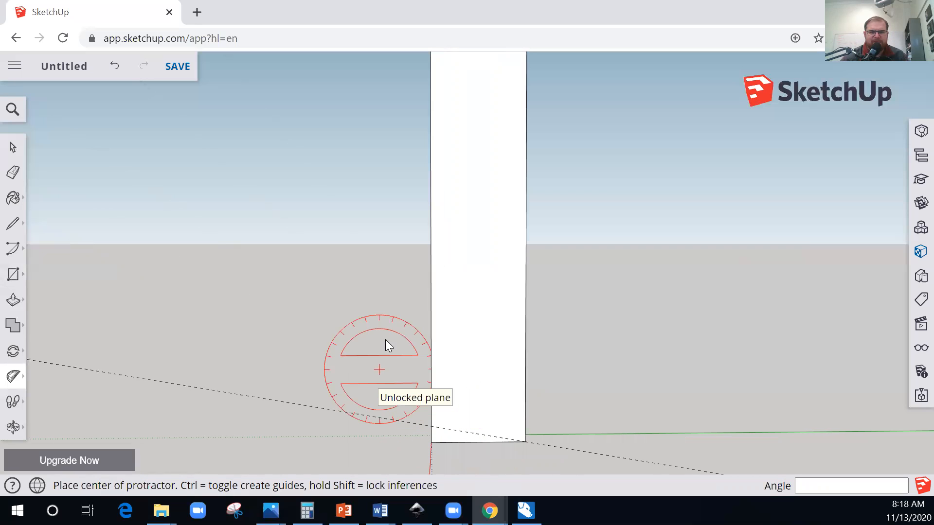
{"action": "key", "text": "l"}
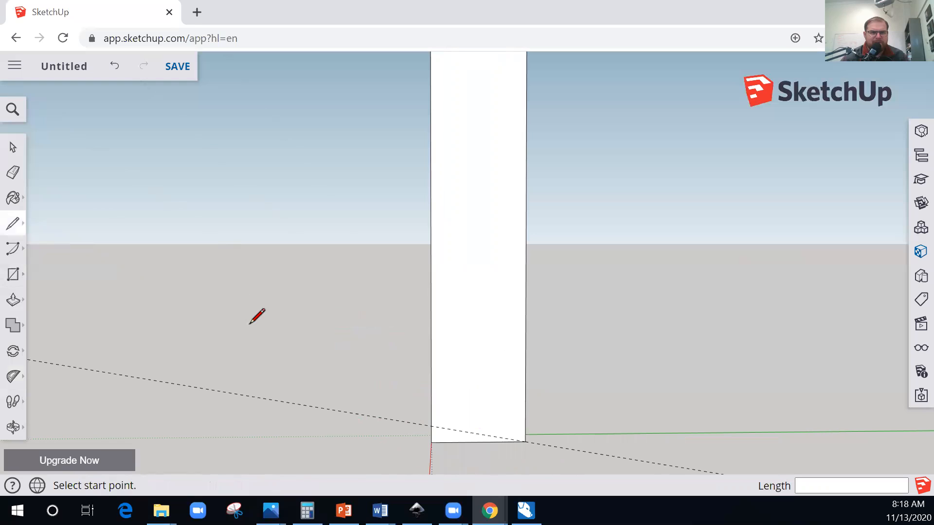
{"action": "scroll", "coordinate": [425, 424], "scroll_direction": "up", "scroll_amount": 2}
{"action": "left_click", "coordinate": [425, 425]}
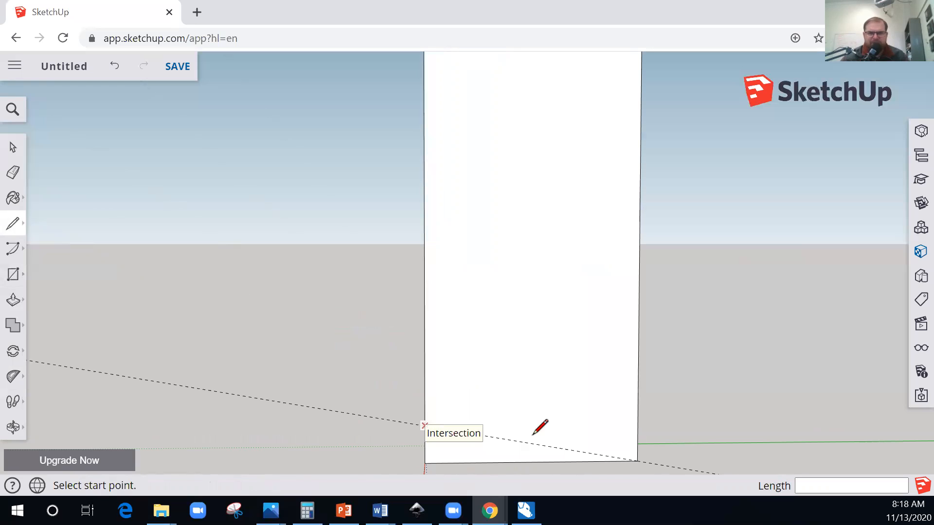
{"action": "left_click", "coordinate": [637, 460]}
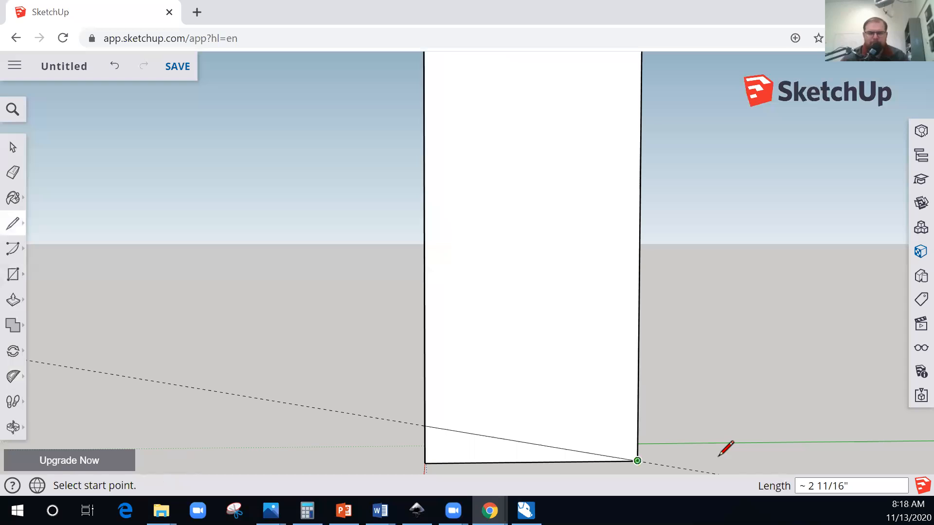
- Push the triangular wedge below the angled line back 3/4 inch through the leg to cut it away
{"action": "scroll", "coordinate": [561, 412], "scroll_direction": "down", "scroll_amount": 1}
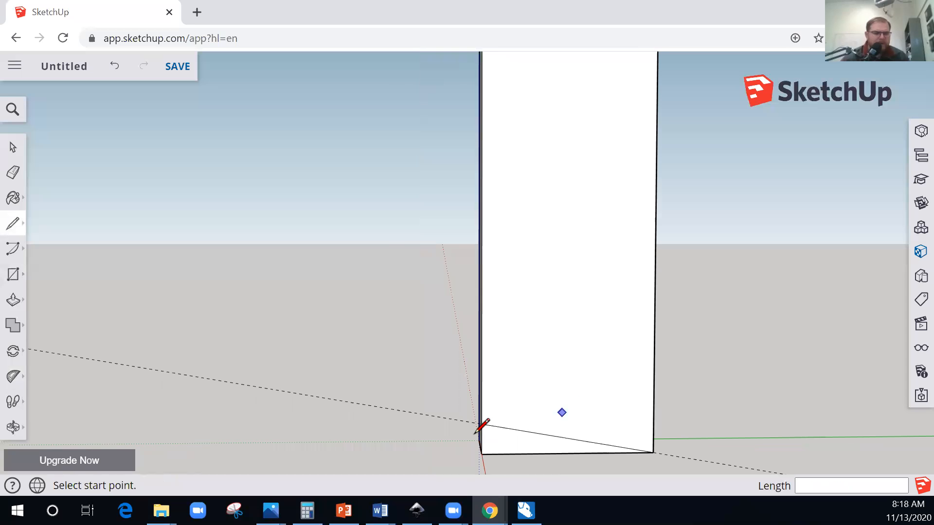
{"action": "key", "text": "p"}
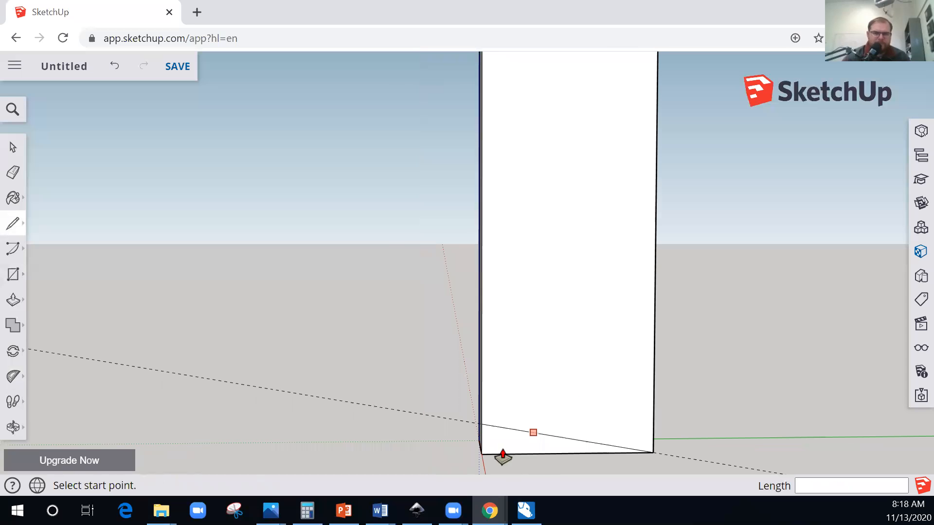
{"action": "left_click", "coordinate": [471, 440]}
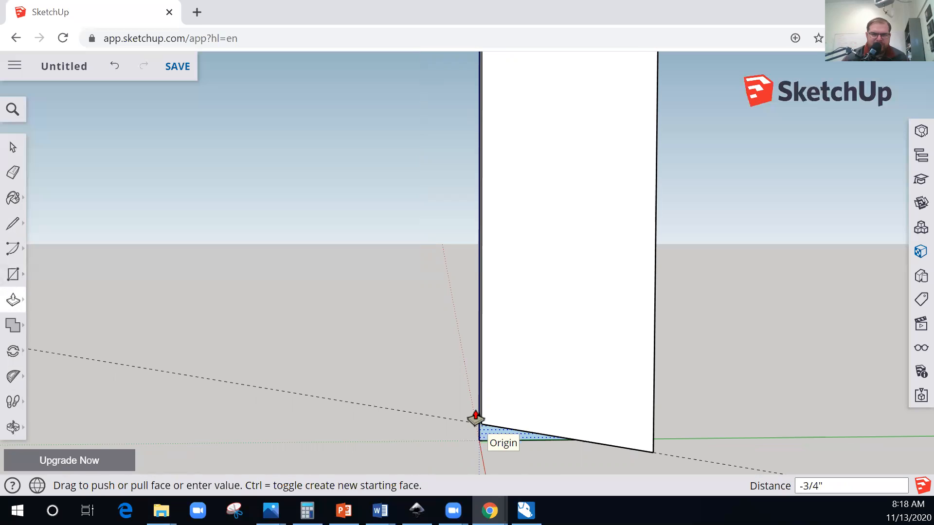
{"action": "left_click", "coordinate": [479, 436]}
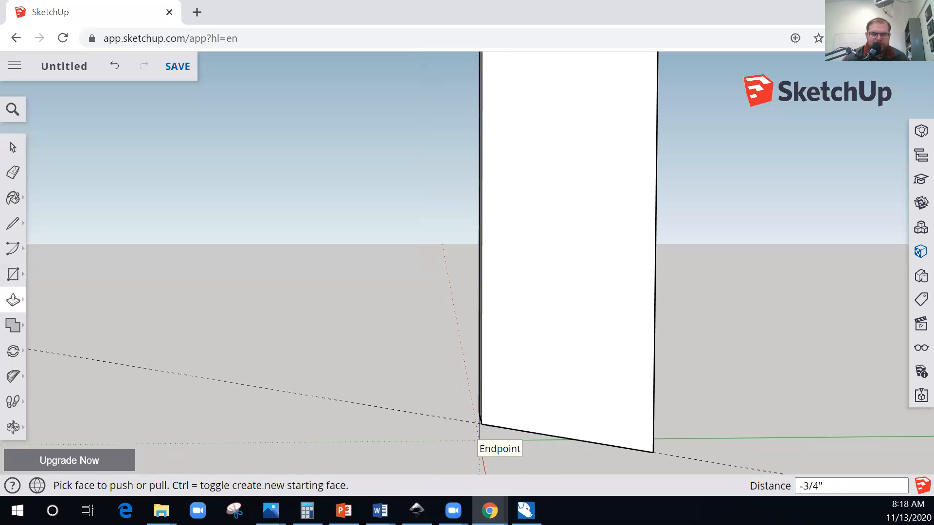
- Check the angled cut at the leg's foot and erase the dashed protractor guide
{"action": "key", "text": "o"}
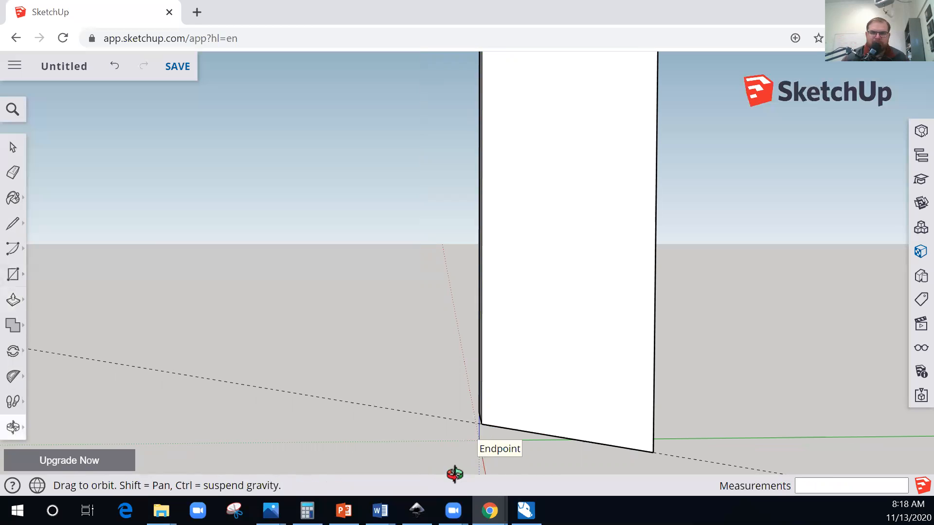
{"action": "left_click_drag", "start_coordinate": [534, 354], "coordinate": [413, 395]}
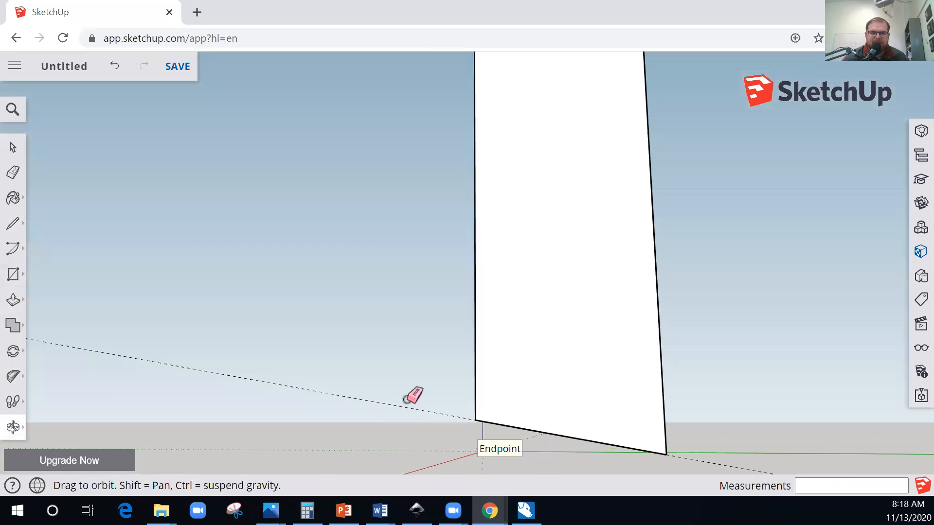
{"action": "key", "text": "e"}
{"action": "left_click", "coordinate": [450, 415]}
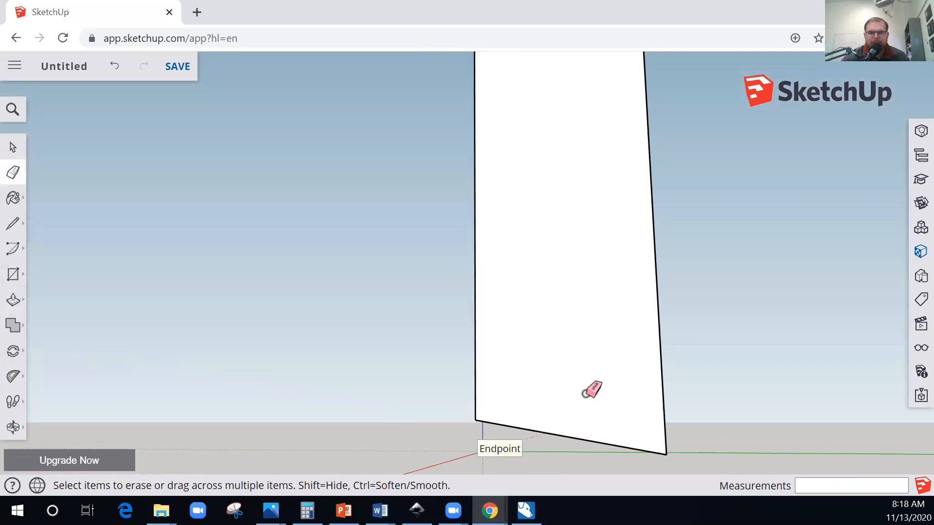
{"action": "scroll", "coordinate": [665, 382], "scroll_direction": "down", "scroll_amount": 2}
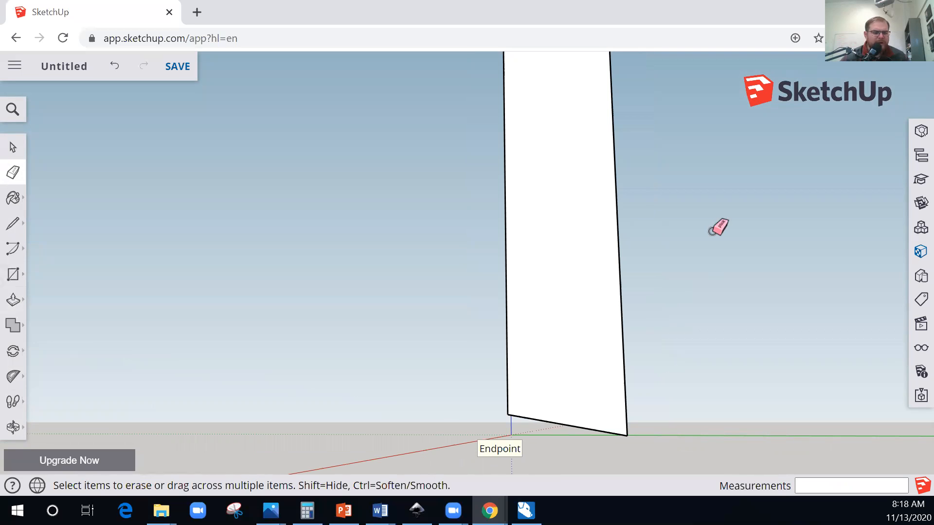
- Examine the leg's full length and angled foot from several sides, ending close on the foot's bottom edge
{"action": "scroll", "coordinate": [713, 228], "scroll_direction": "down", "scroll_amount": 2}
{"action": "mouse_move", "coordinate": [710, 216]}
{"action": "middle_mouse_down", "text": "shift"}
{"action": "mouse_move", "coordinate": [716, 314]}
{"action": "mouse_move", "coordinate": [703, 292]}
{"action": "middle_mouse_up", "text": "shift"}
{"action": "scroll", "coordinate": [703, 290], "scroll_direction": "down", "scroll_amount": 1}
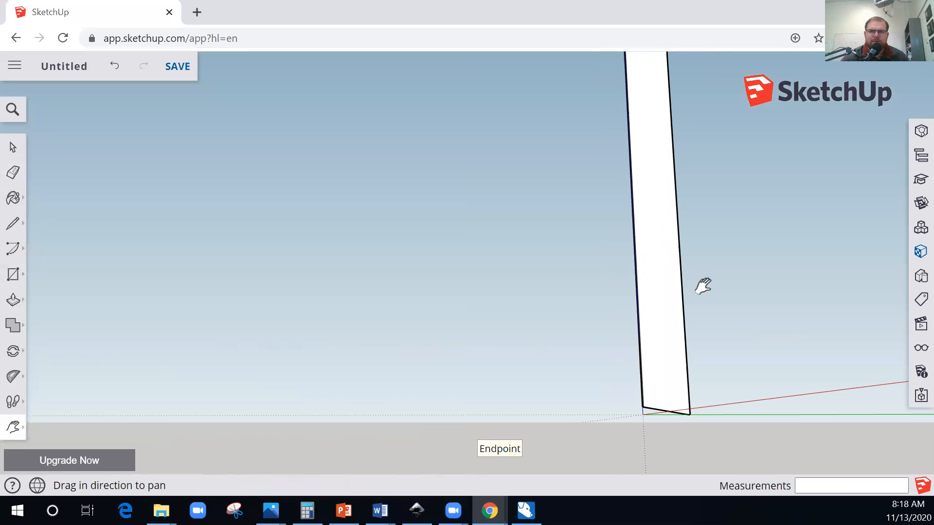
{"action": "scroll", "coordinate": [660, 177], "scroll_direction": "down", "scroll_amount": 1}
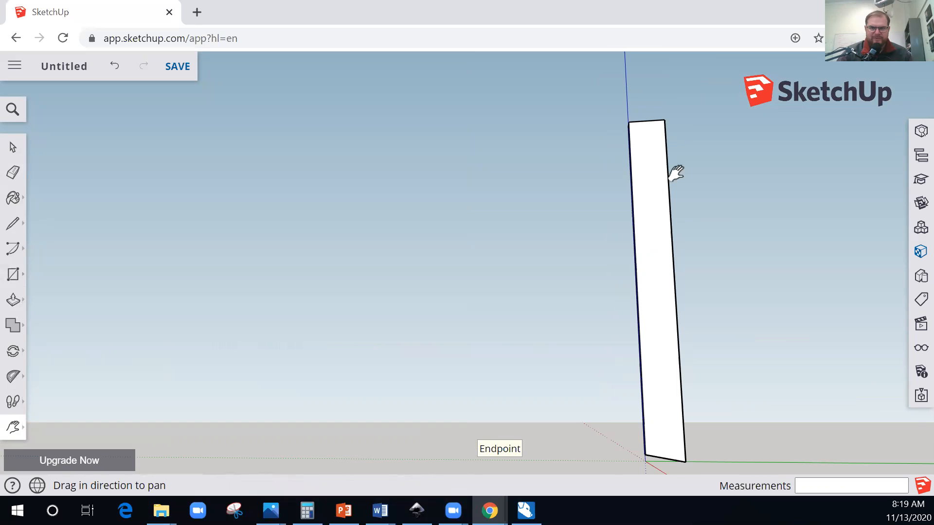
{"action": "key", "text": "o"}
{"action": "left_click_drag", "start_coordinate": [617, 327], "coordinate": [762, 431]}
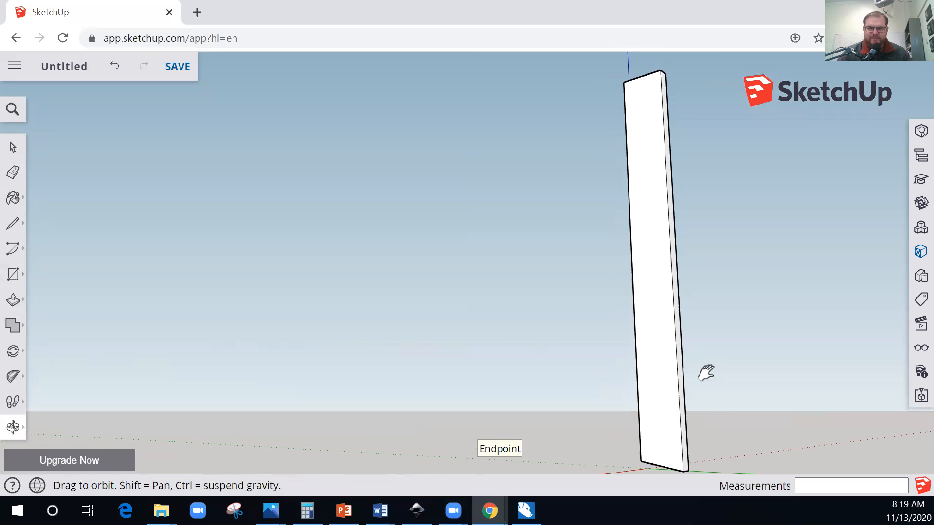
{"action": "left_click_drag", "start_coordinate": [679, 396], "coordinate": [648, 423]}
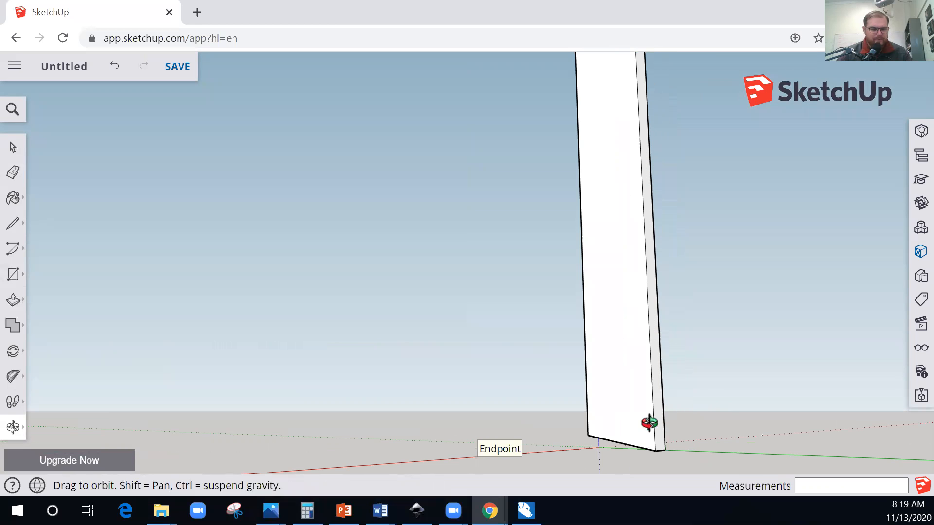
{"action": "left_click_drag", "start_coordinate": [704, 452], "coordinate": [677, 447]}
{"action": "key", "text": "t"}
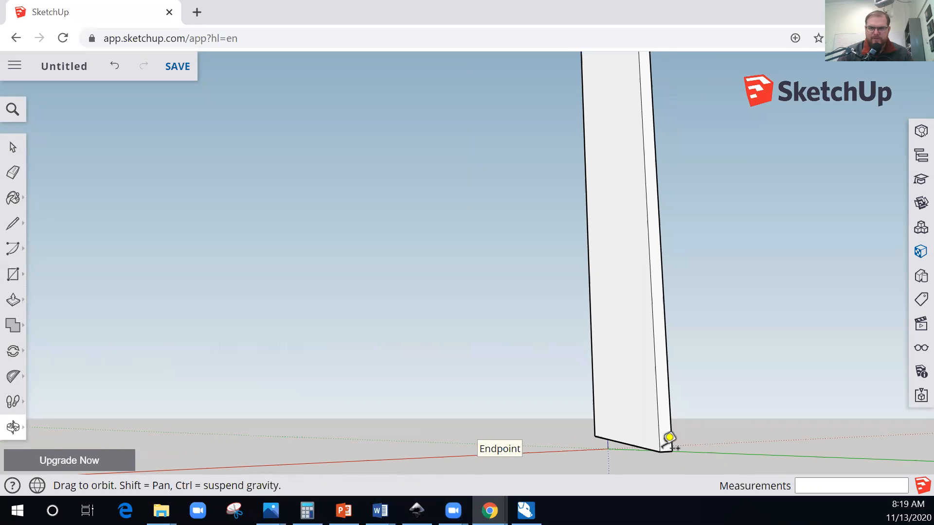
{"action": "middle_click_drag", "start_coordinate": [674, 442], "coordinate": [671, 441]}
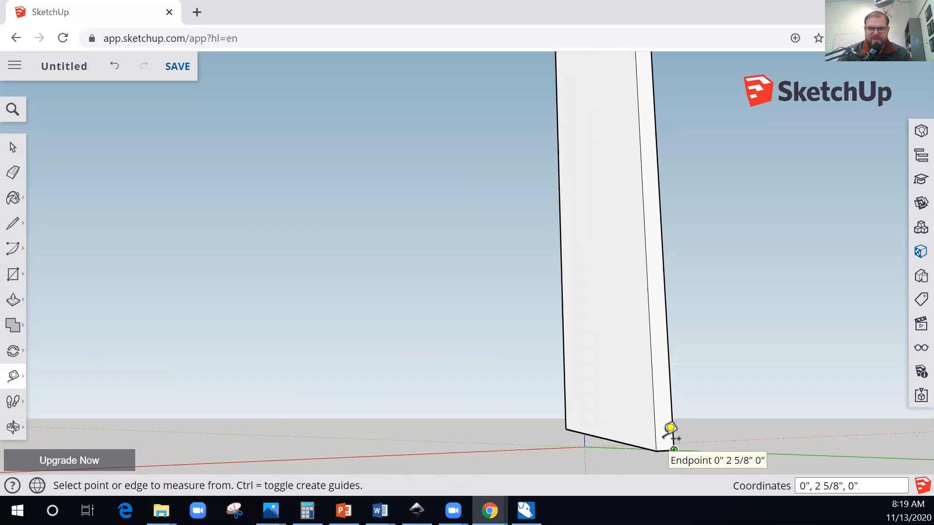
{"action": "scroll", "coordinate": [663, 390], "scroll_direction": "up", "scroll_amount": 1}
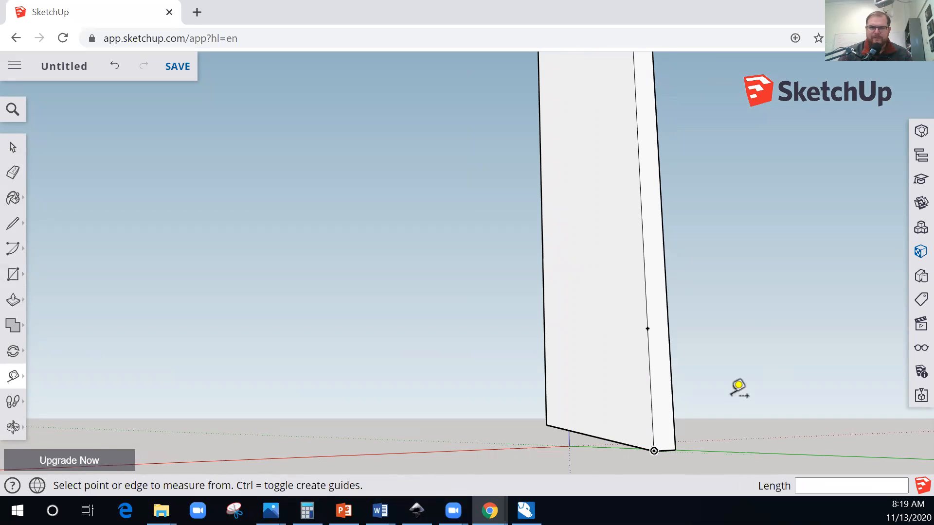
{"action": "key", "text": "ctrl+z"}
{"action": "key", "text": "ctrl+z"}
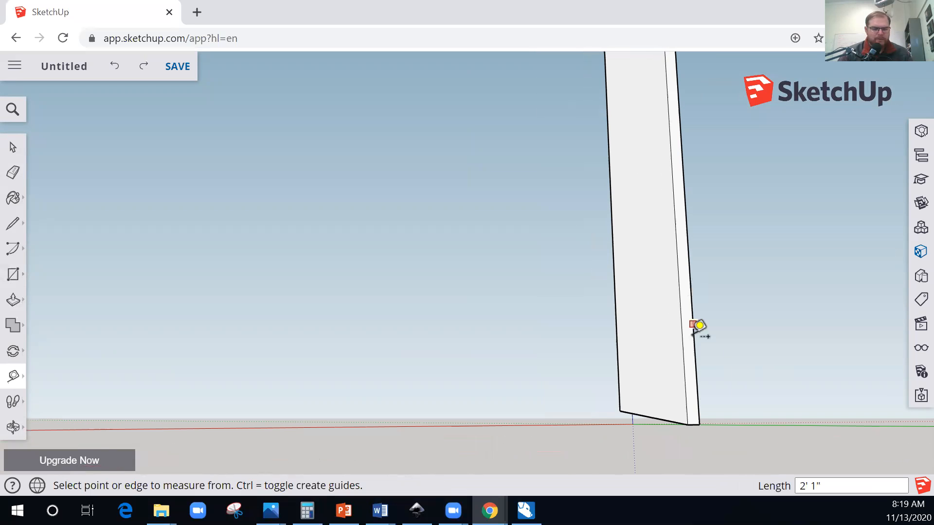
- Create a guide parallel to the bottom edge of the leg's narrow side, 24 inches up from the foot
{"action": "scroll", "coordinate": [693, 409], "scroll_direction": "up", "scroll_amount": 2}
{"action": "left_click", "coordinate": [703, 429]}
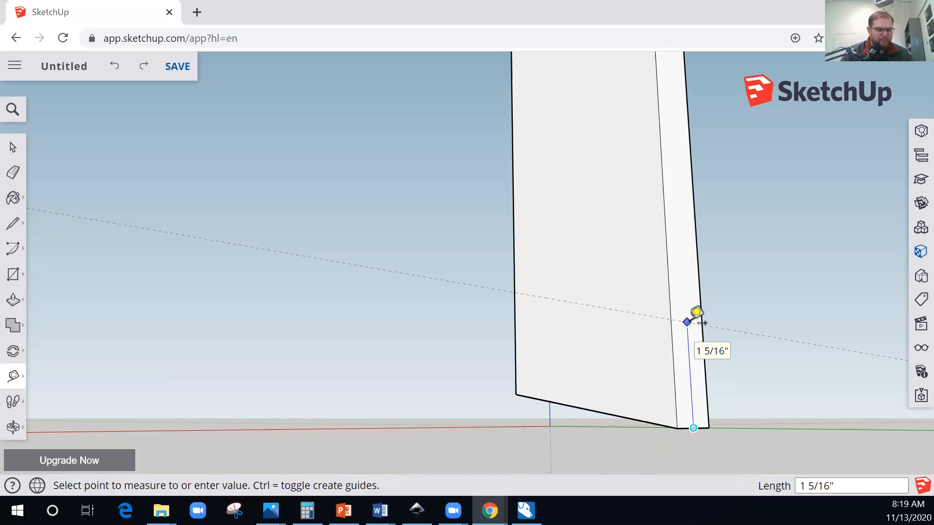
{"action": "type", "text": "24"}
{"action": "key", "text": "Return"}
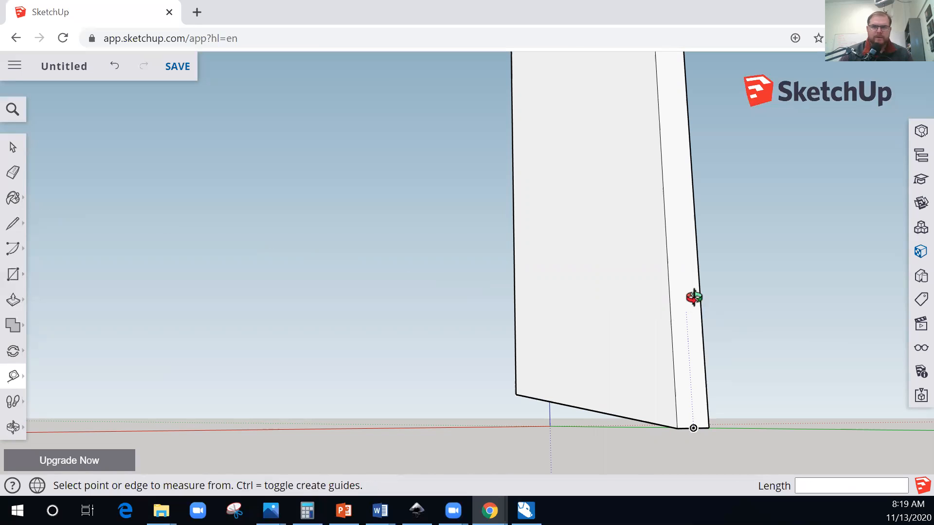
- Examine where the 24 inch guide crosses the upper part of the leg and compare it with the angled foot
{"action": "key", "text": "o"}
{"action": "left_click_drag", "start_coordinate": [698, 256], "coordinate": [698, 203]}
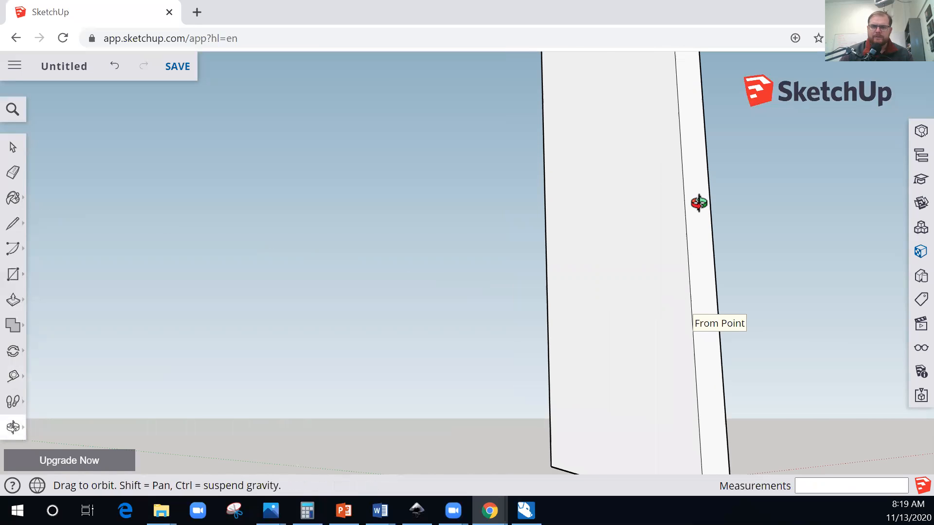
{"action": "left_click_drag", "start_coordinate": [698, 298], "coordinate": [704, 203]}
{"action": "left_click_drag", "start_coordinate": [706, 94], "coordinate": [754, 271]}
{"action": "left_click_drag", "start_coordinate": [690, 235], "coordinate": [671, 181]}
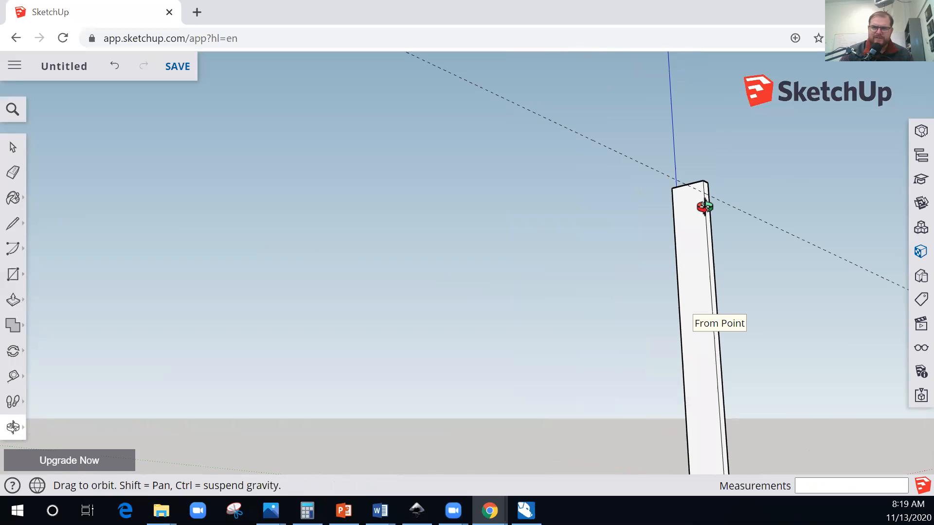
{"action": "left_click_drag", "start_coordinate": [754, 257], "coordinate": [681, 152]}
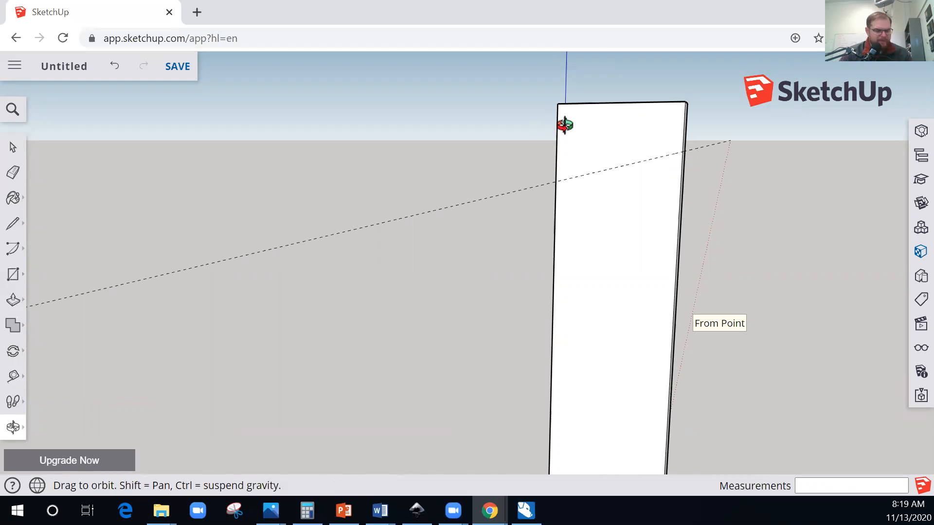
{"action": "left_click_drag", "start_coordinate": [666, 323], "coordinate": [700, 302]}
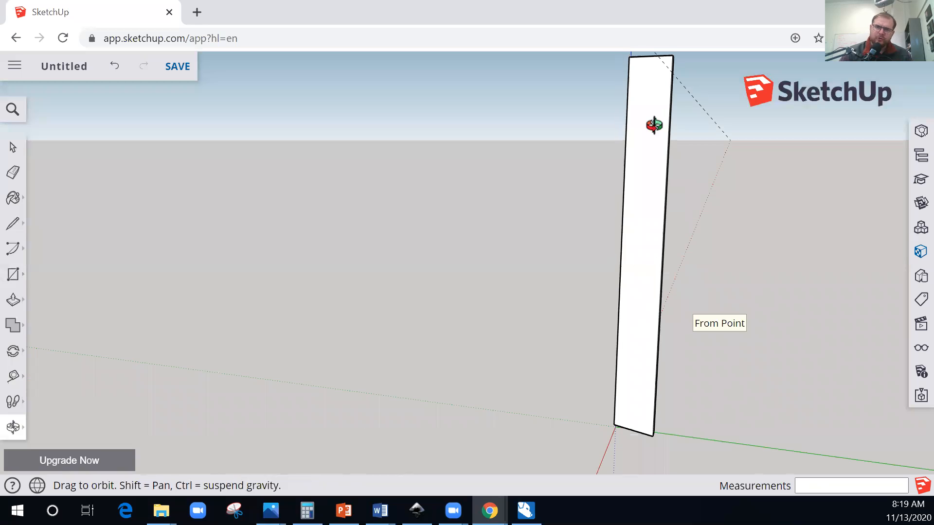
{"action": "left_click_drag", "start_coordinate": [656, 123], "coordinate": [646, 412]}
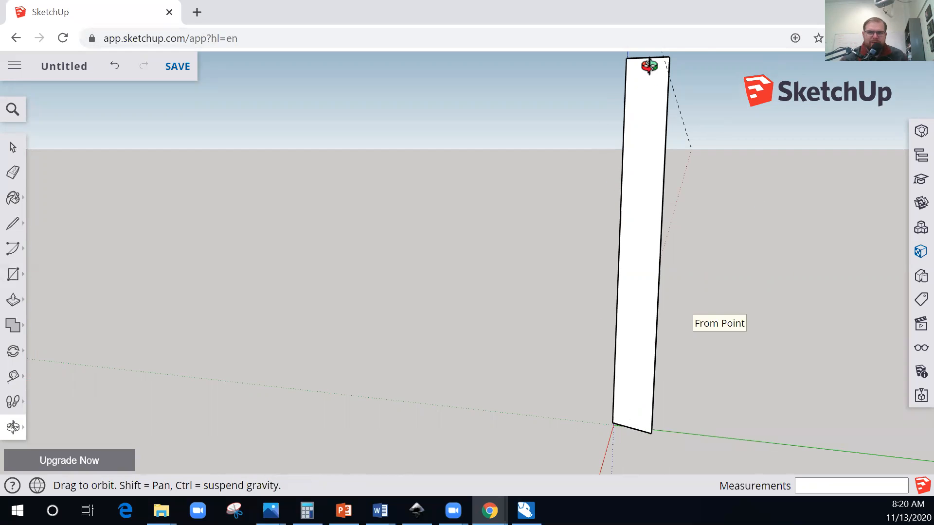
{"action": "mouse_move", "coordinate": [699, 56]}
{"action": "left_mouse_down"}
{"action": "mouse_move", "coordinate": [658, 95]}
{"action": "mouse_move", "coordinate": [669, 169]}
{"action": "mouse_move", "coordinate": [694, 160]}
{"action": "mouse_move", "coordinate": [663, 160]}
{"action": "mouse_move", "coordinate": [684, 154]}
{"action": "mouse_move", "coordinate": [667, 165]}
{"action": "left_mouse_up"}
{"action": "key", "text": "l"}
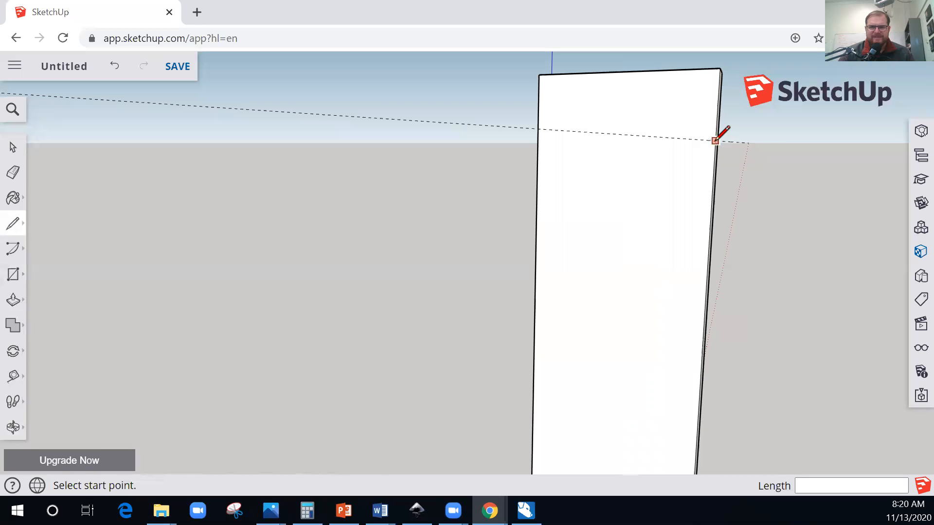
{"action": "left_click", "coordinate": [715, 141]}
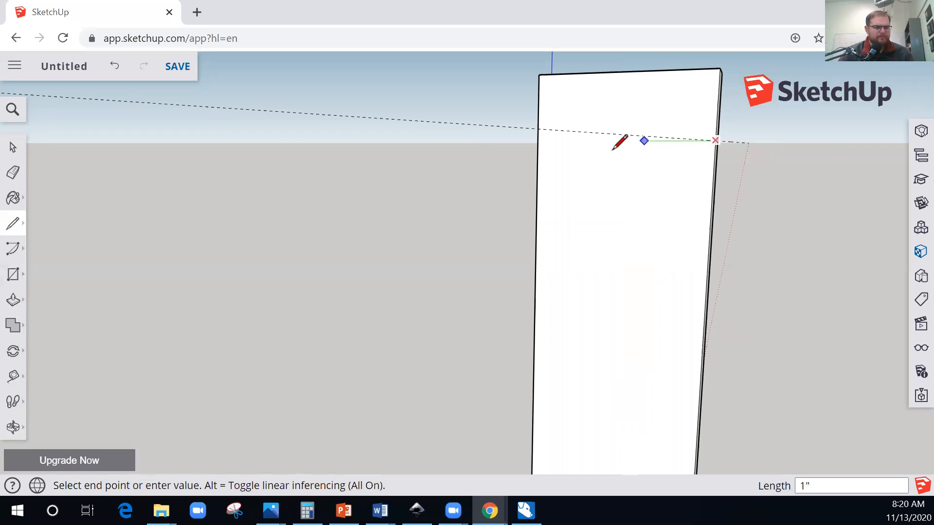
{"action": "key", "text": "Escape"}
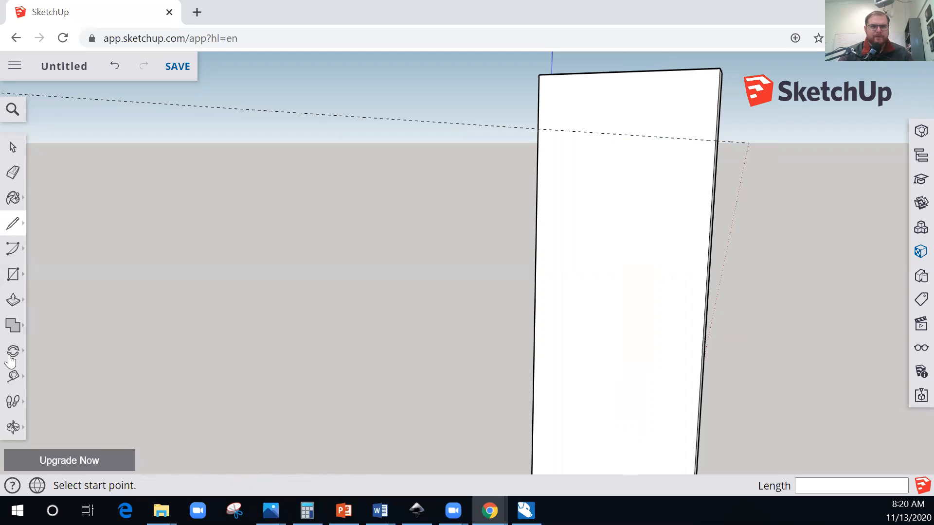
- Create a protractor guide rising 10 degrees toward the origin-side edge from the 24 inch guide's far-edge intersection, and erase the 24 inch guide
{"action": "left_click", "coordinate": [12, 377]}
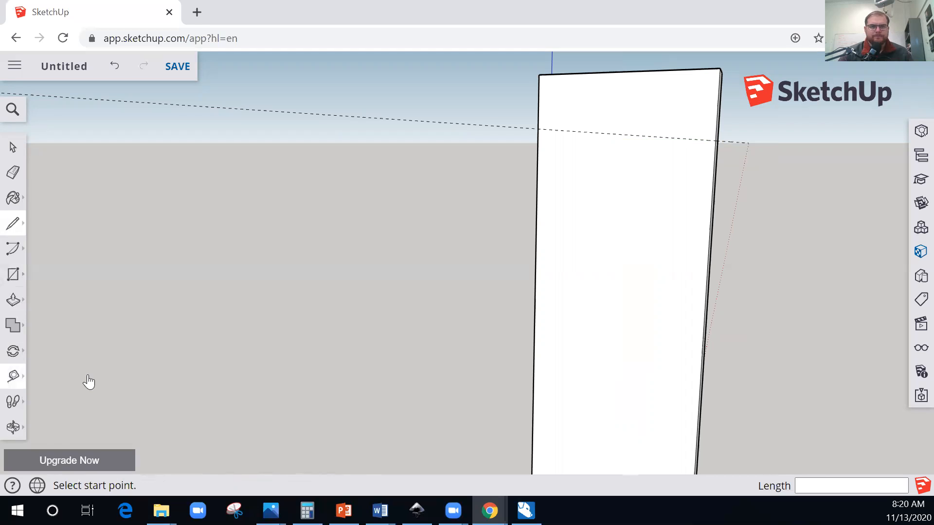
{"action": "left_click", "coordinate": [70, 420]}
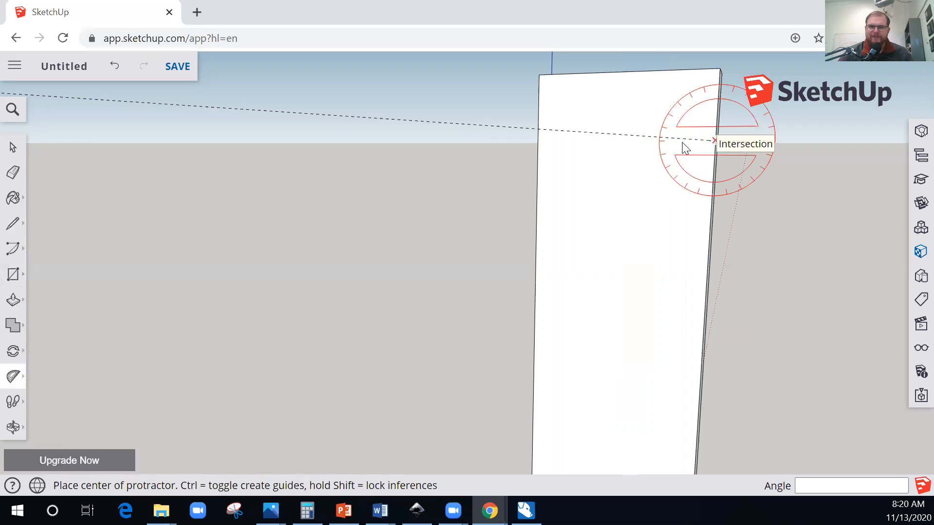
{"action": "left_click", "coordinate": [569, 151]}
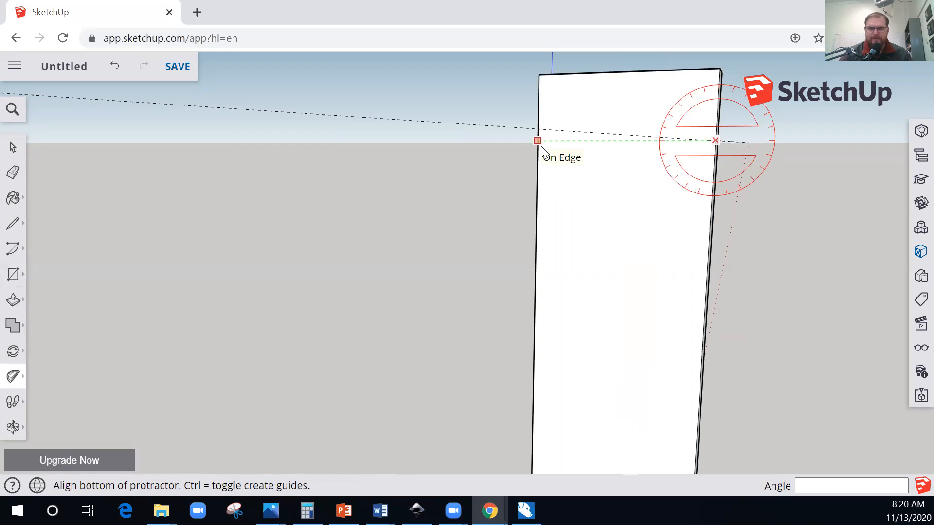
{"action": "left_click", "coordinate": [557, 90]}
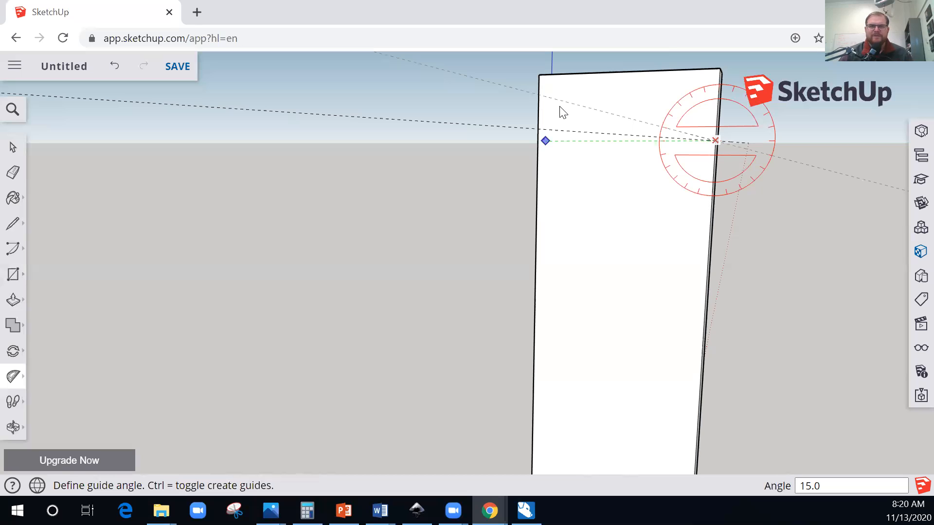
{"action": "key", "text": "Return"}
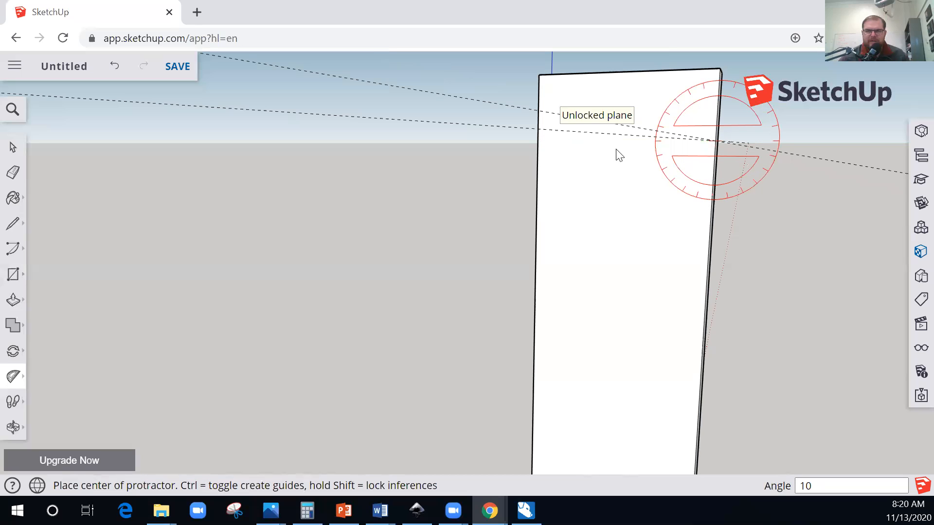
{"action": "key", "text": "e"}
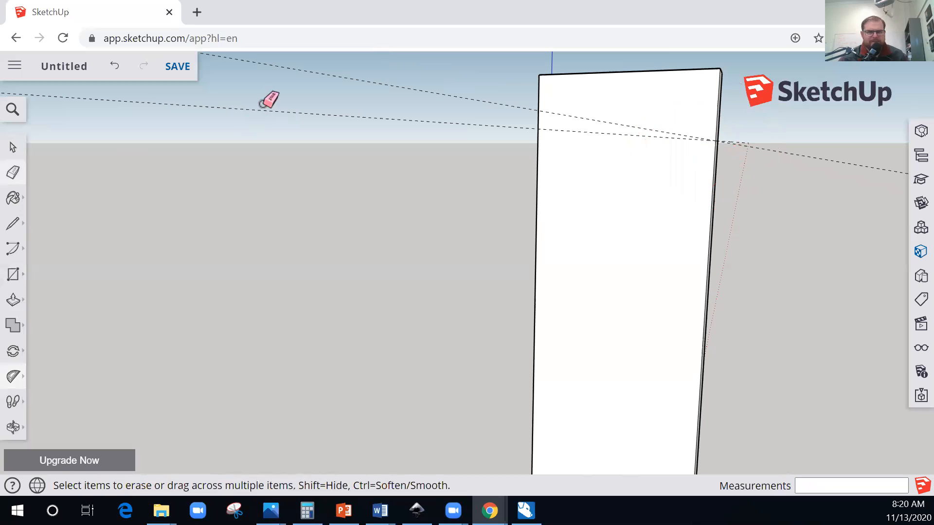
{"action": "left_click", "coordinate": [266, 108]}
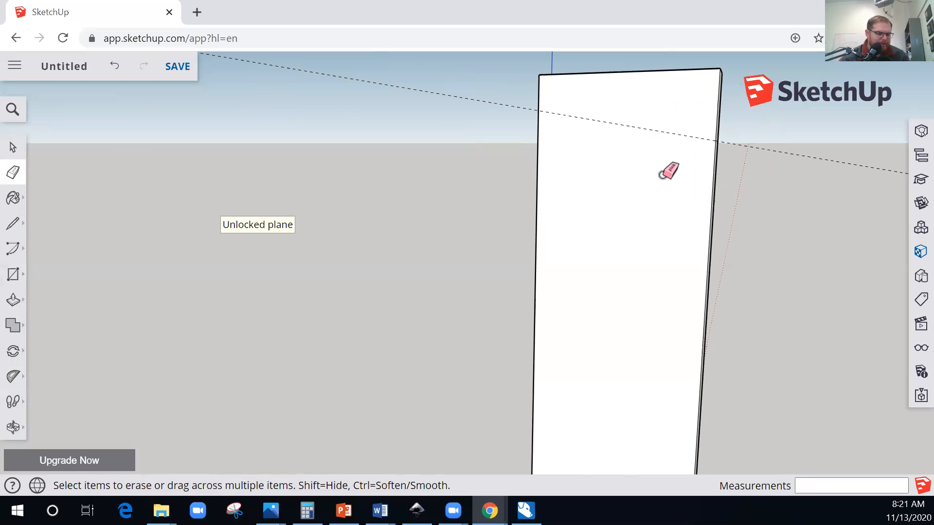
- Draw a line along the 10 degree guide across the leg's face, from one side edge to the other
{"action": "key", "text": "l"}
{"action": "left_click", "coordinate": [716, 139]}
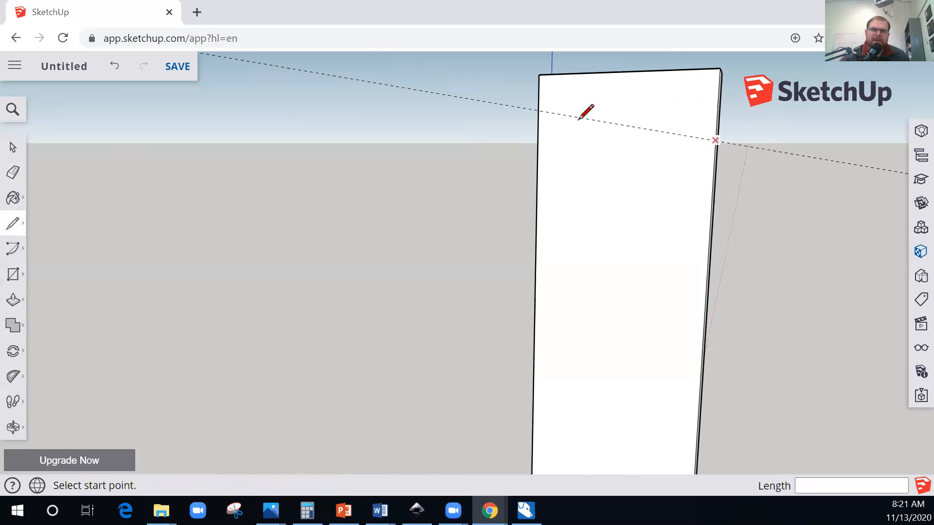
{"action": "left_click", "coordinate": [539, 110]}
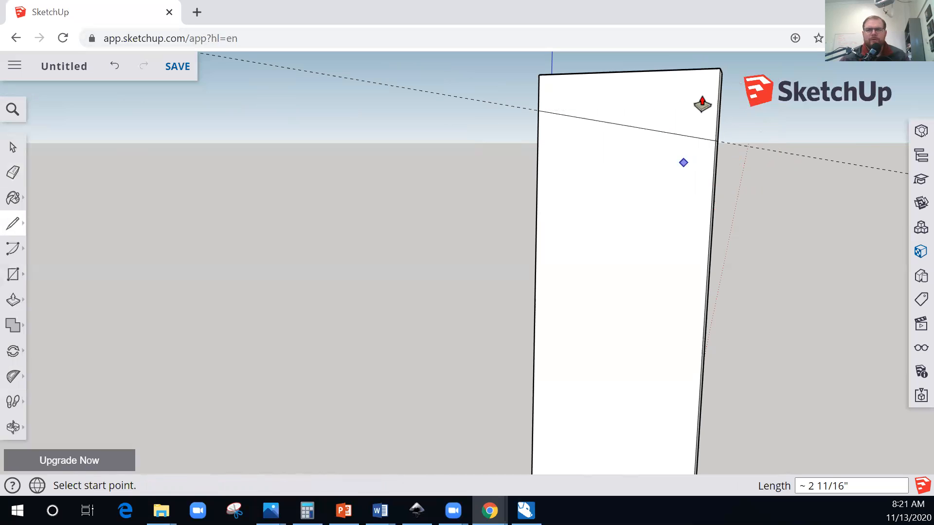
- Push the piece above the angled line back through the leg's full thickness to cut it away
{"action": "key", "text": "p"}
{"action": "left_click", "coordinate": [728, 92]}
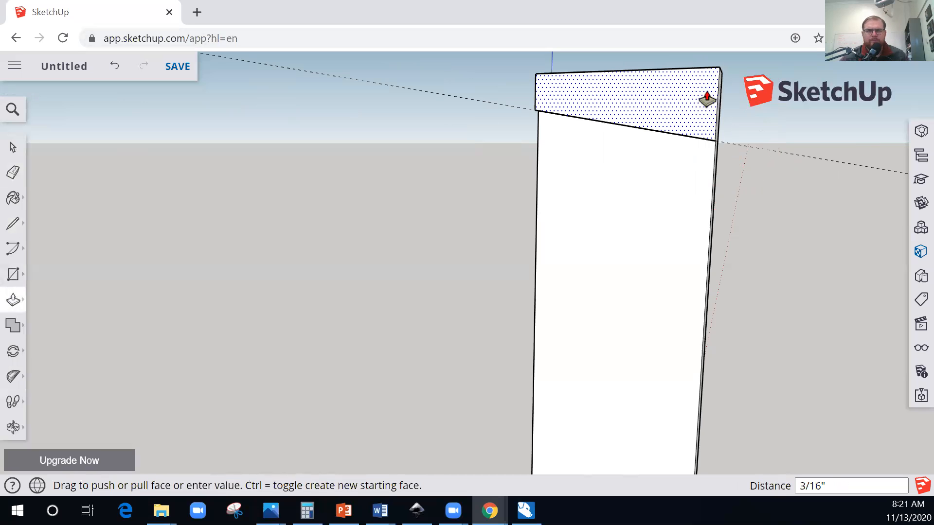
{"action": "left_click", "coordinate": [724, 88]}
{"action": "left_click_drag", "start_coordinate": [710, 85], "coordinate": [709, 81]}
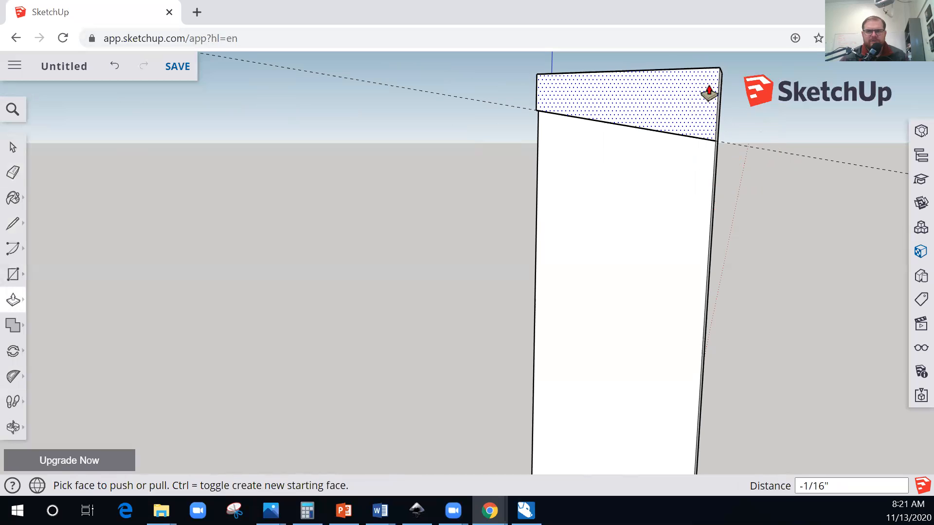
{"action": "left_click", "coordinate": [710, 112]}
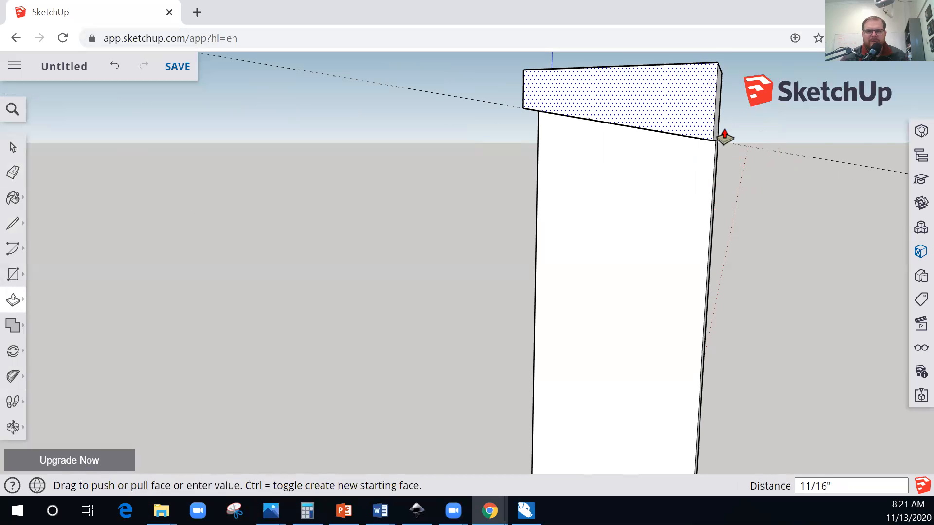
{"action": "left_click", "coordinate": [815, 122]}
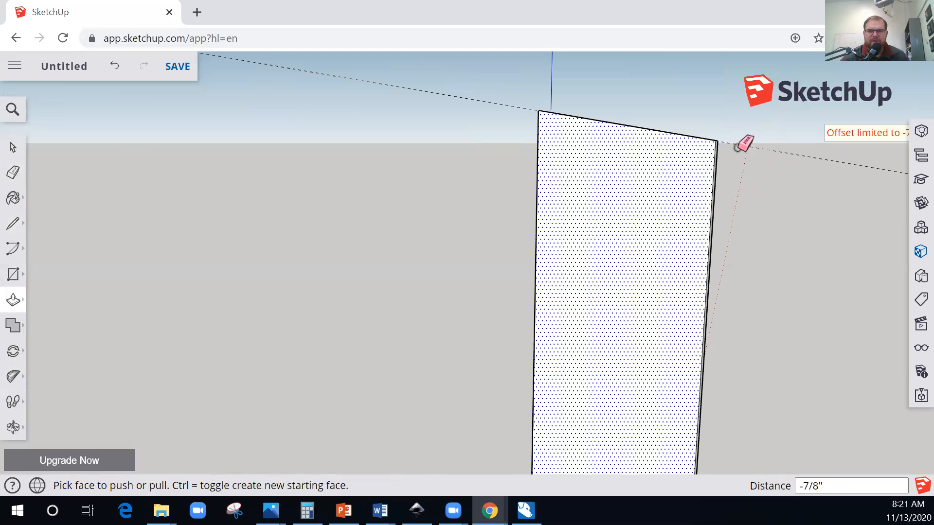
- Erase the remaining dashed guide and check the angled cuts at the leg's top and foot
{"action": "key", "text": "e"}
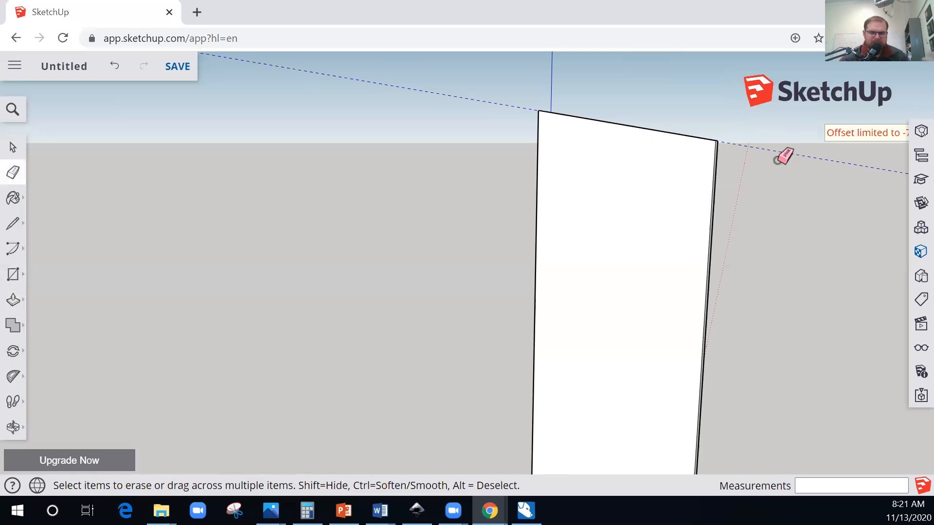
{"action": "left_click", "coordinate": [781, 156]}
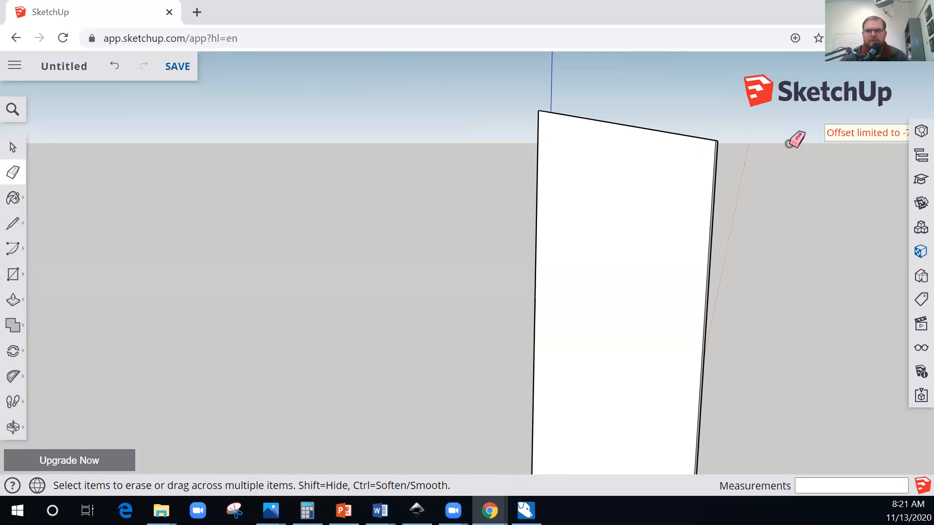
{"action": "key", "text": "o"}
{"action": "left_click_drag", "start_coordinate": [748, 240], "coordinate": [647, 244]}
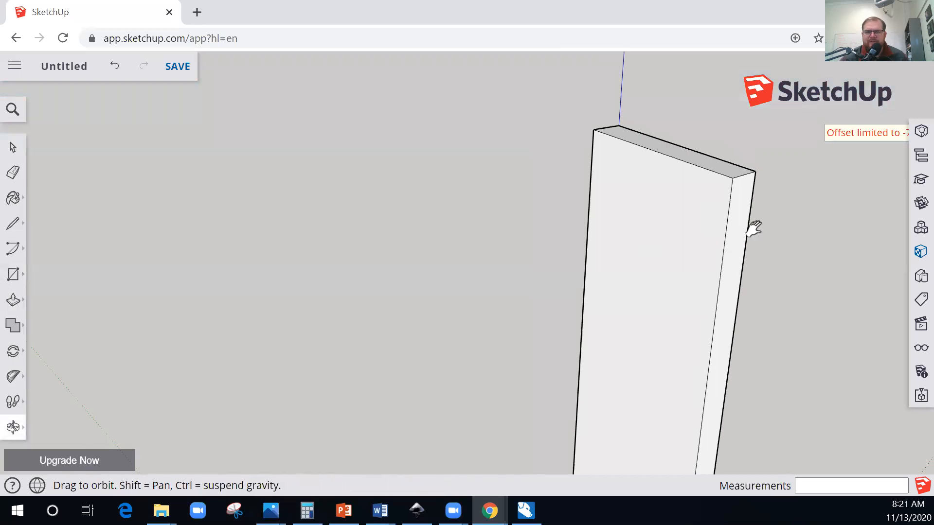
{"action": "left_click_drag", "start_coordinate": [755, 225], "coordinate": [679, 255]}
{"action": "left_click_drag", "start_coordinate": [807, 239], "coordinate": [657, 308]}
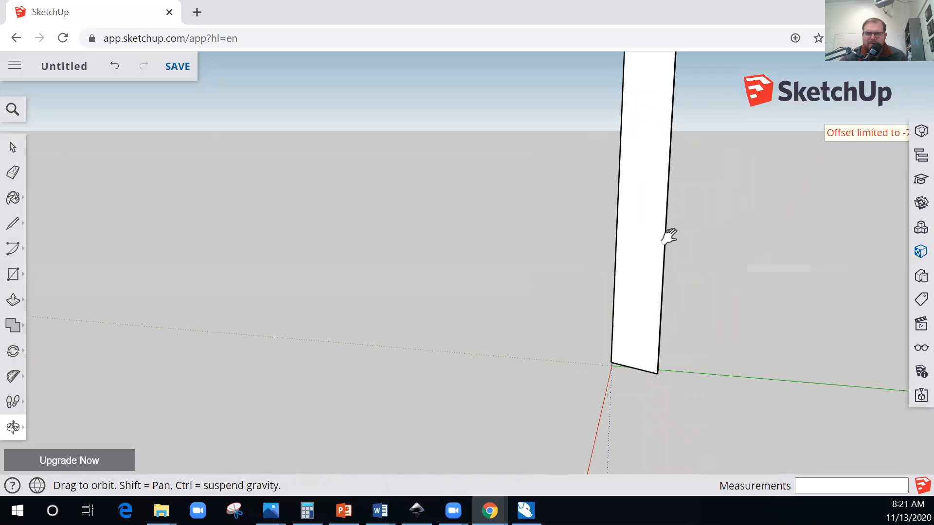
- Select the leg's broad front face alone, its bounding edges with it, and all of the leg's connected geometry
{"action": "left_click_drag", "start_coordinate": [661, 225], "coordinate": [625, 194]}
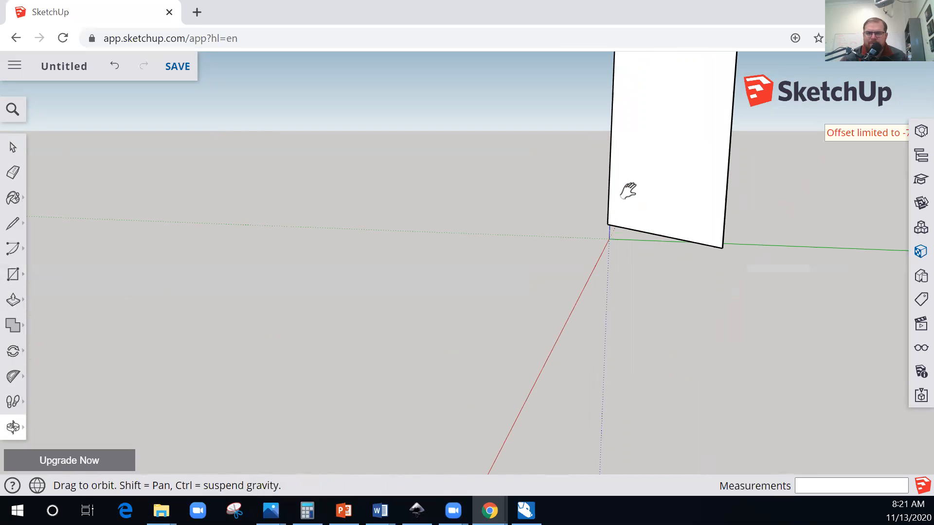
{"action": "left_click_drag", "start_coordinate": [710, 236], "coordinate": [700, 250]}
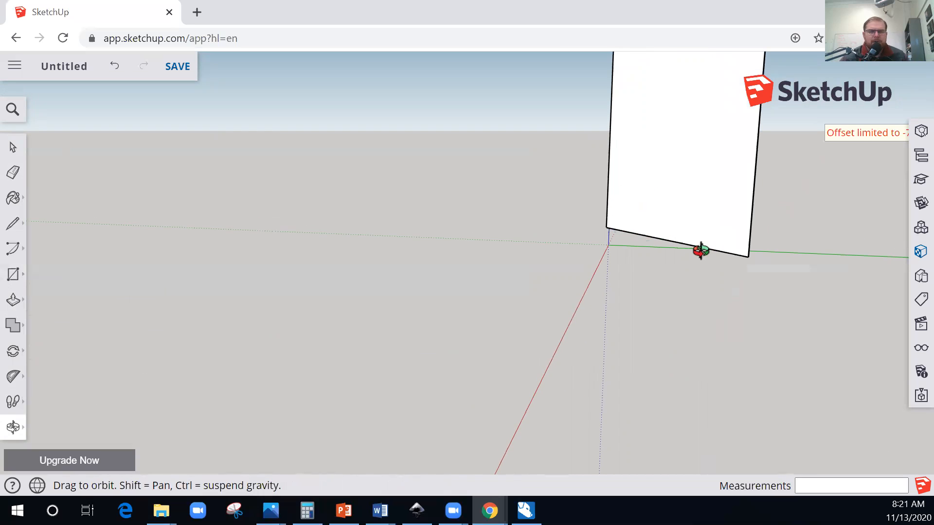
{"action": "key", "text": "space"}
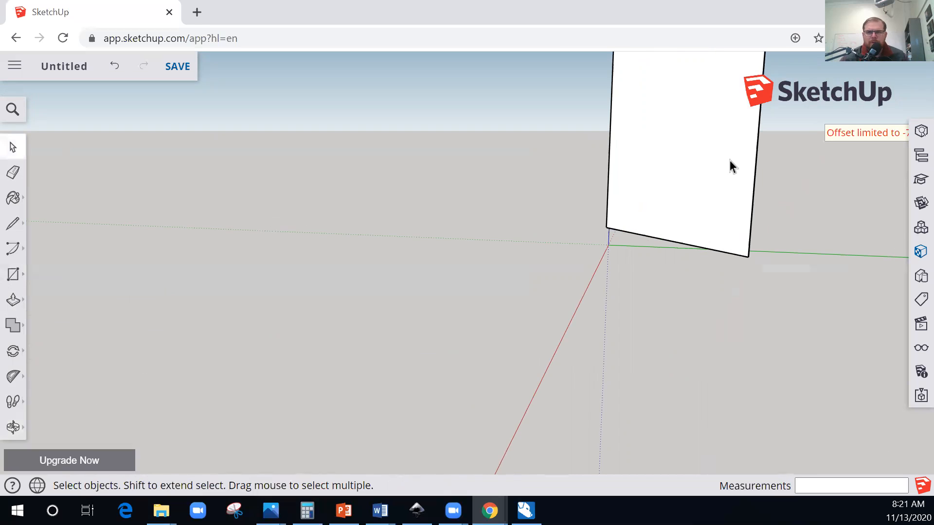
{"action": "left_click", "coordinate": [730, 161]}
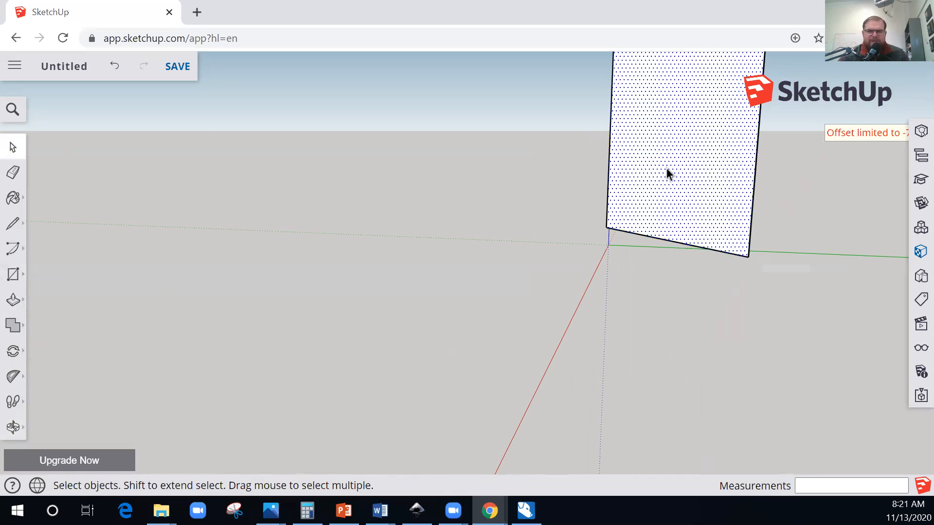
{"action": "middle_click_drag", "start_coordinate": [688, 180], "coordinate": [608, 169]}
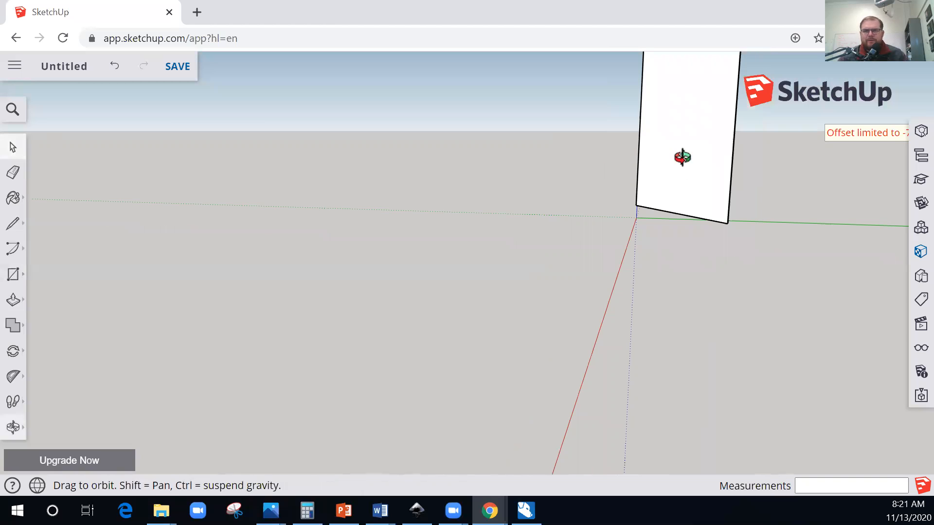
{"action": "middle_click_drag", "start_coordinate": [683, 157], "coordinate": [718, 149]}
{"action": "left_click", "coordinate": [721, 163]}
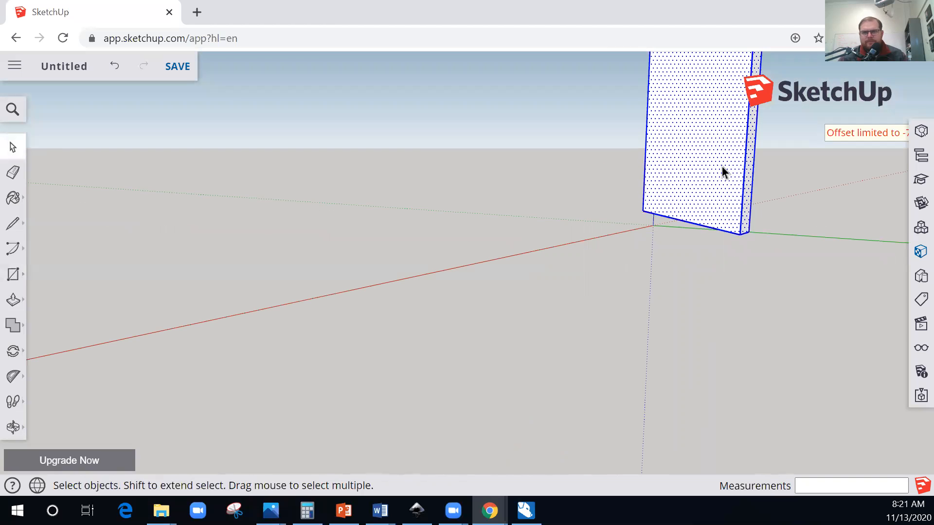
{"action": "left_click", "coordinate": [712, 150]}
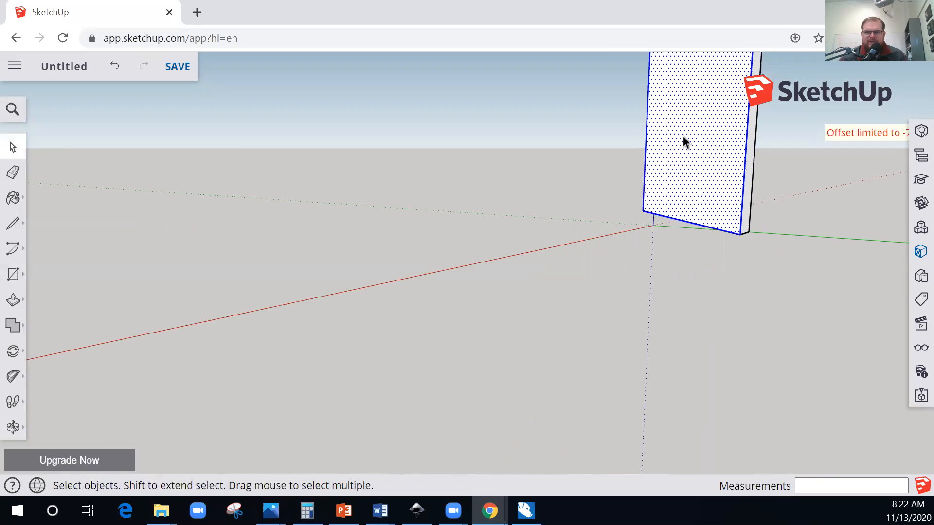
{"action": "triple_click", "coordinate": [727, 145]}
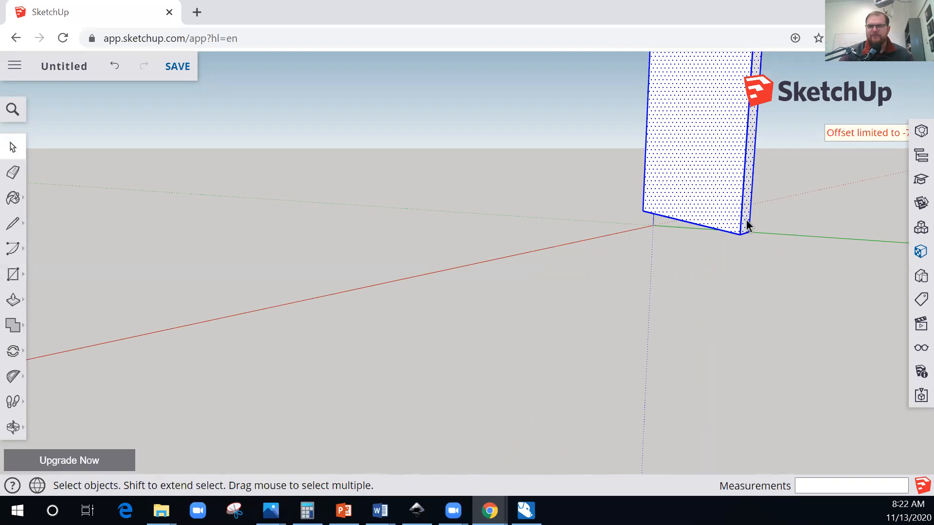
- Try moving only the leg's front face with its bounding edges, and cancel the move
{"action": "left_click", "coordinate": [706, 271]}
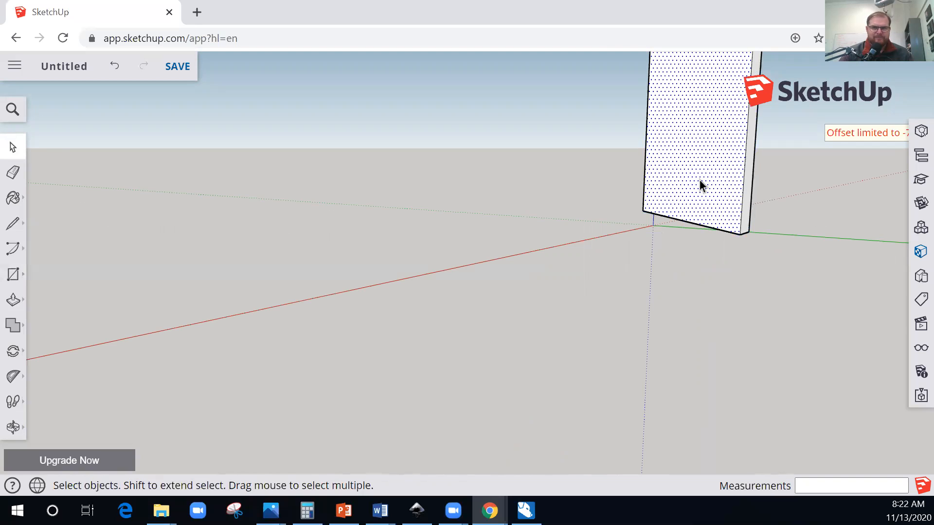
{"action": "left_click", "coordinate": [699, 181]}
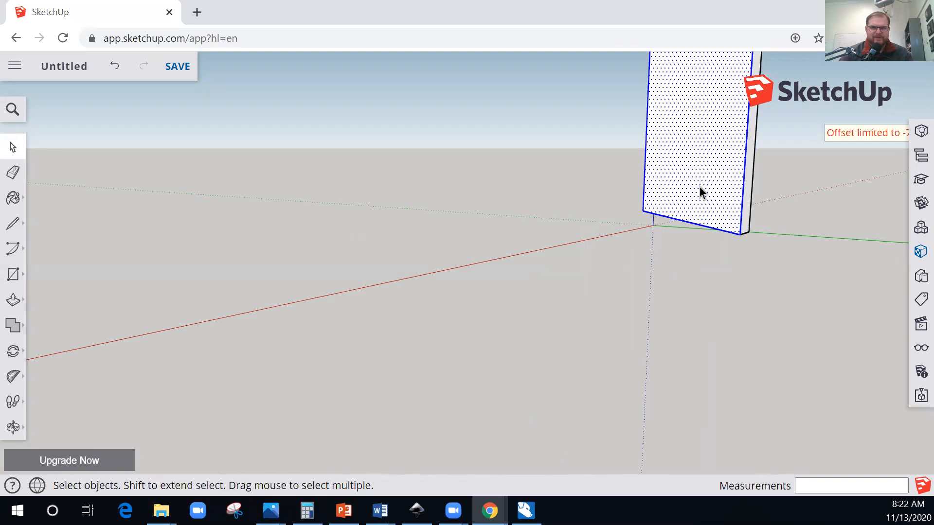
{"action": "key", "text": "m"}
{"action": "left_click", "coordinate": [700, 158]}
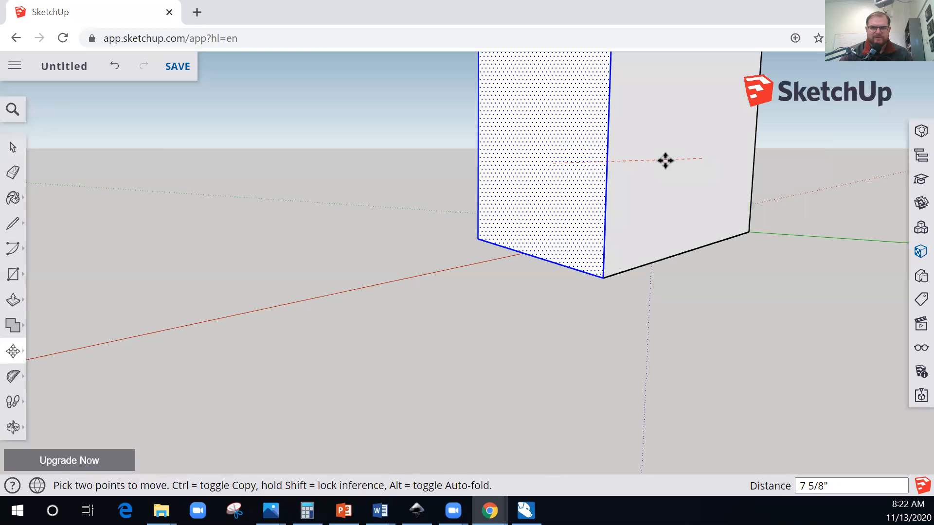
{"action": "left_click", "coordinate": [758, 195]}
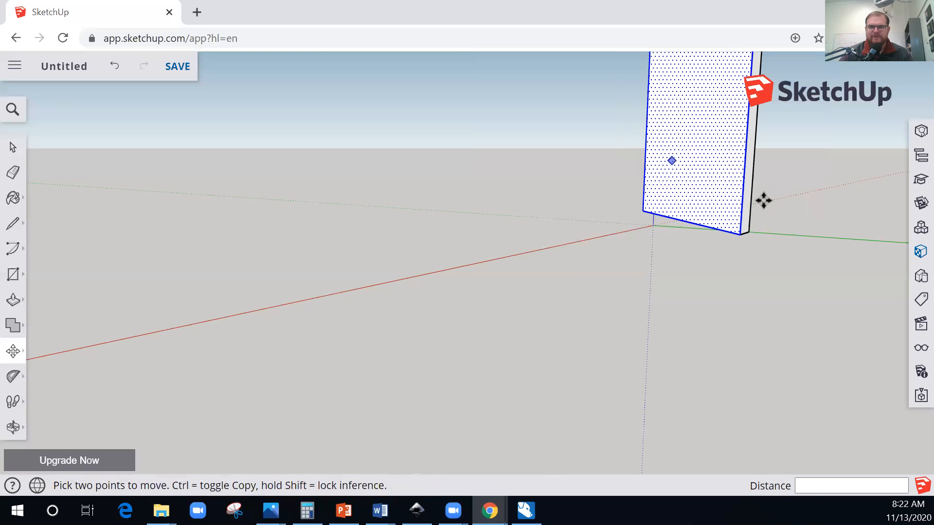
- Try moving all of the leg's connected faces and edges together, and clear the selection
{"action": "key", "text": "space"}
{"action": "triple_click", "coordinate": [714, 164]}
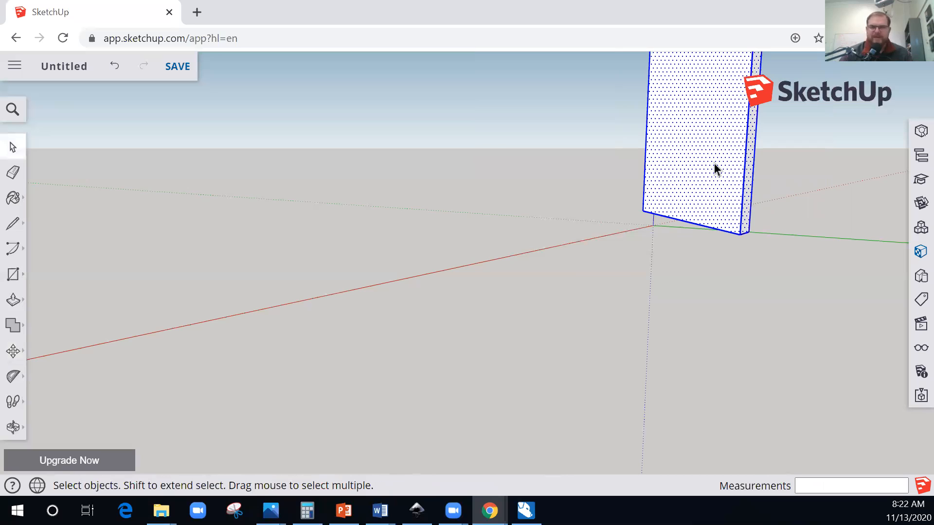
{"action": "key", "text": "m"}
{"action": "left_click", "coordinate": [547, 175]}
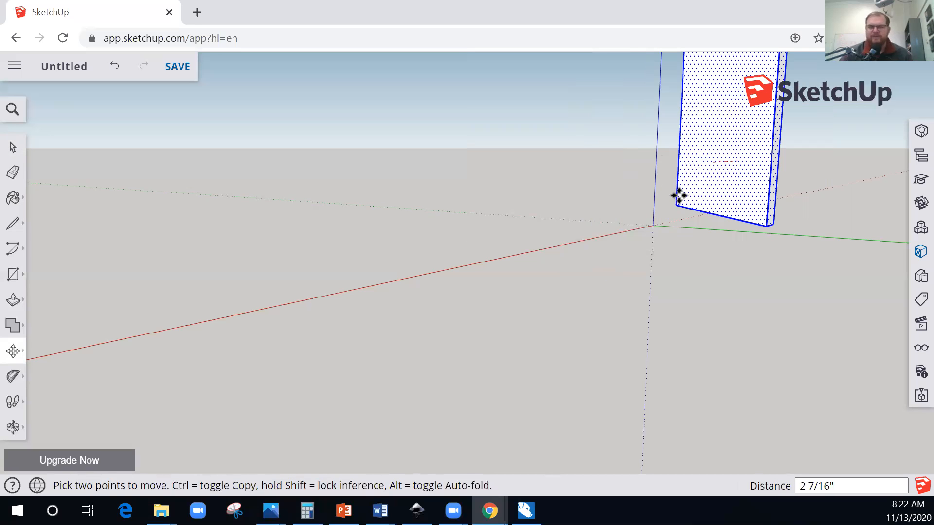
{"action": "left_click", "coordinate": [680, 194]}
{"action": "key", "text": "space"}
{"action": "left_click", "coordinate": [539, 214]}
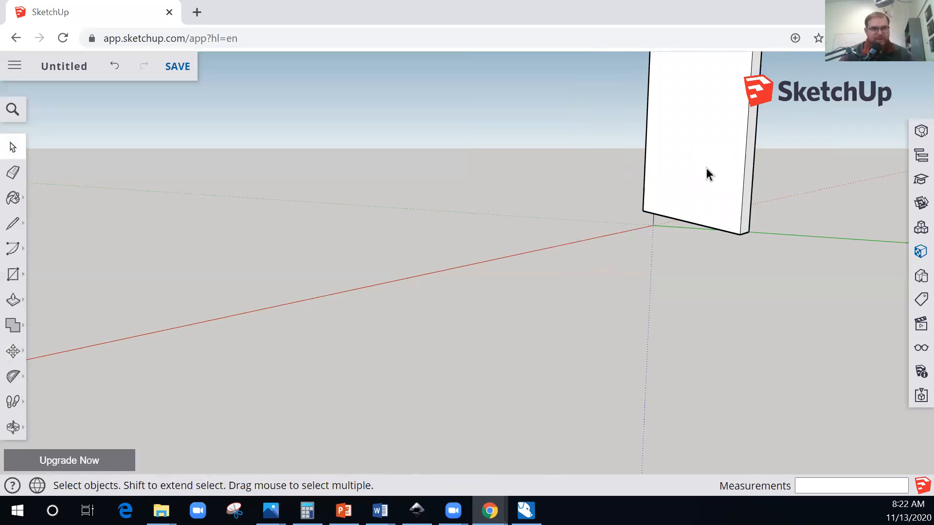
- Make a component from all of the leg's connected geometry with the definition name Leg
{"action": "triple_click", "coordinate": [708, 169]}
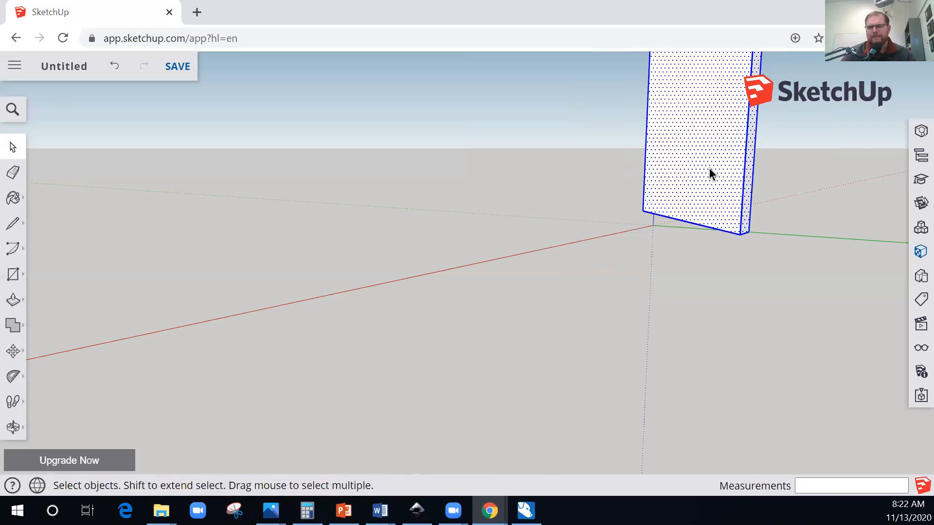
{"action": "right_click", "coordinate": [709, 167]}
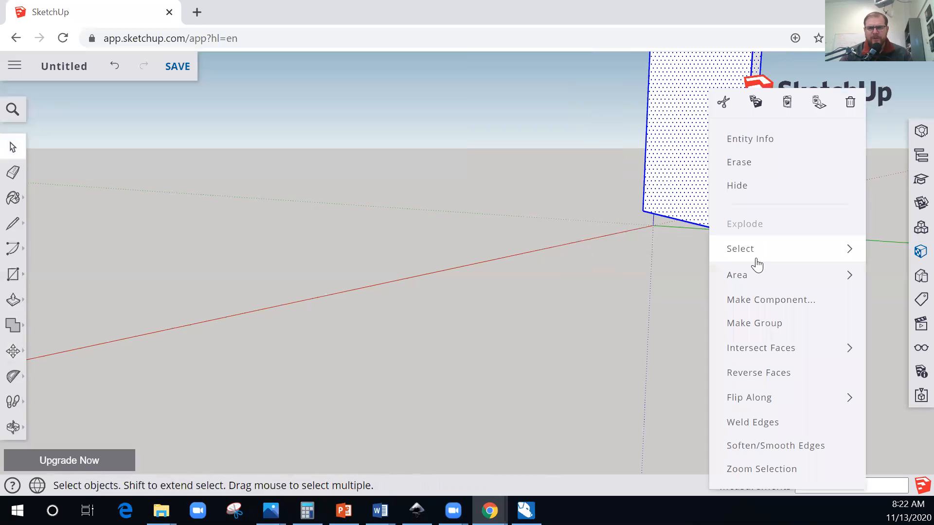
{"action": "left_click", "coordinate": [772, 294]}
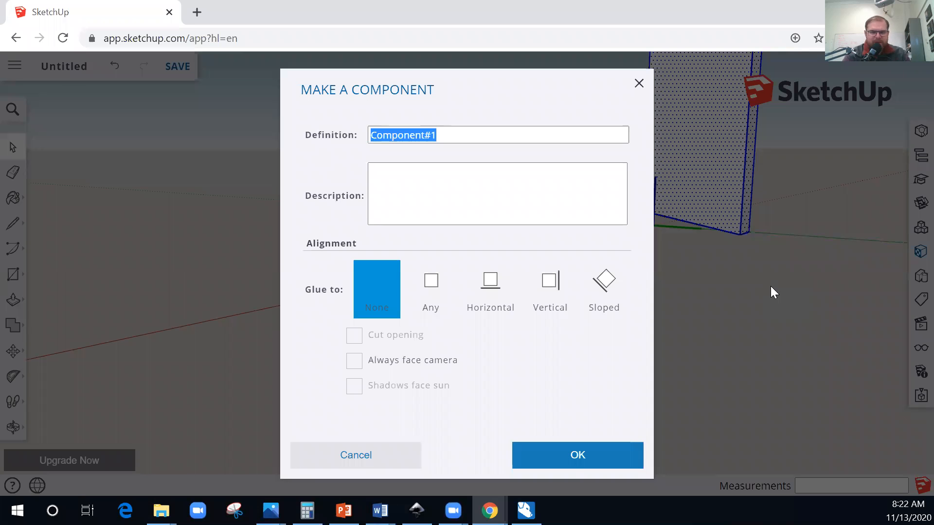
{"action": "type", "text": "Leg"}
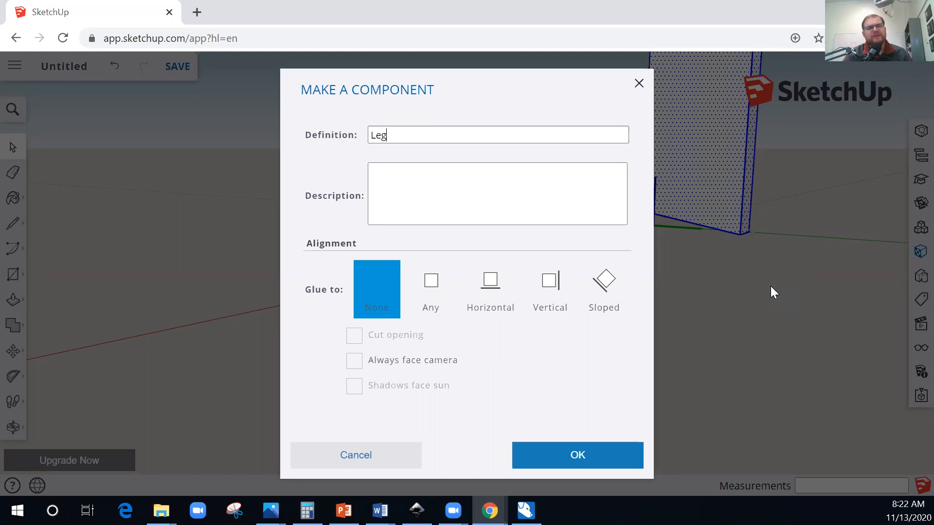
{"action": "key", "text": "Return"}
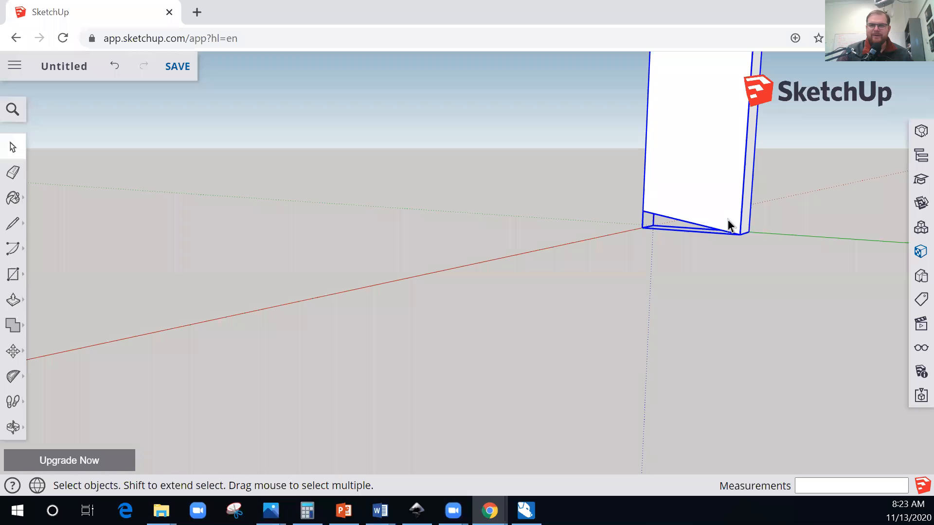
- Reselect the Leg component and try moving it as a single object, cancelling the move
{"action": "key", "text": "o"}
{"action": "left_click_drag", "start_coordinate": [731, 196], "coordinate": [672, 184]}
{"action": "scroll", "coordinate": [666, 189], "scroll_direction": "up", "scroll_amount": 2}
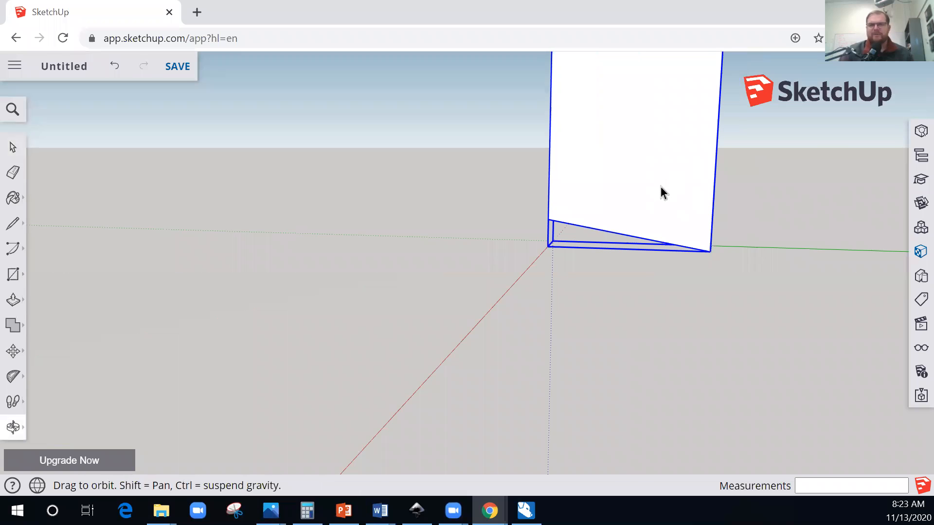
{"action": "key", "text": "space"}
{"action": "key", "text": "ctrl+t"}
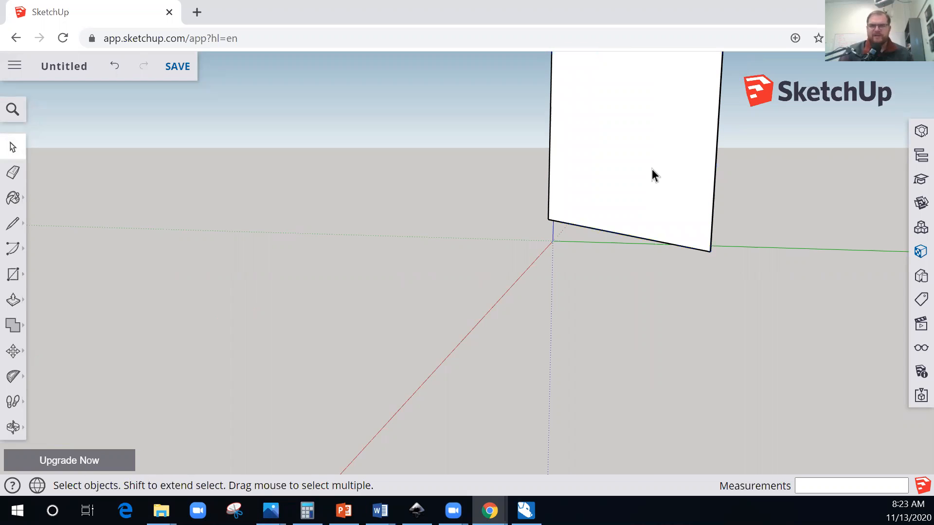
{"action": "triple_click", "coordinate": [652, 169]}
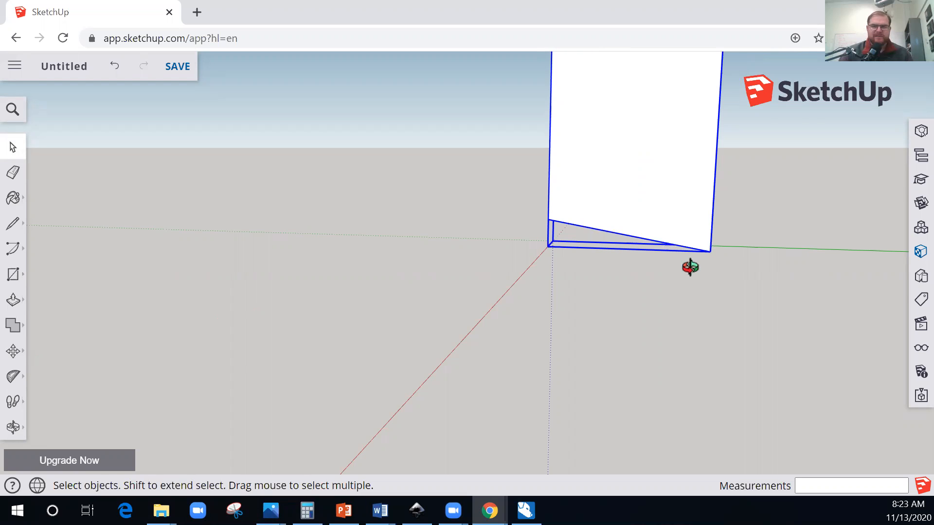
{"action": "middle_click_drag", "start_coordinate": [690, 267], "coordinate": [596, 206]}
{"action": "key", "text": "m"}
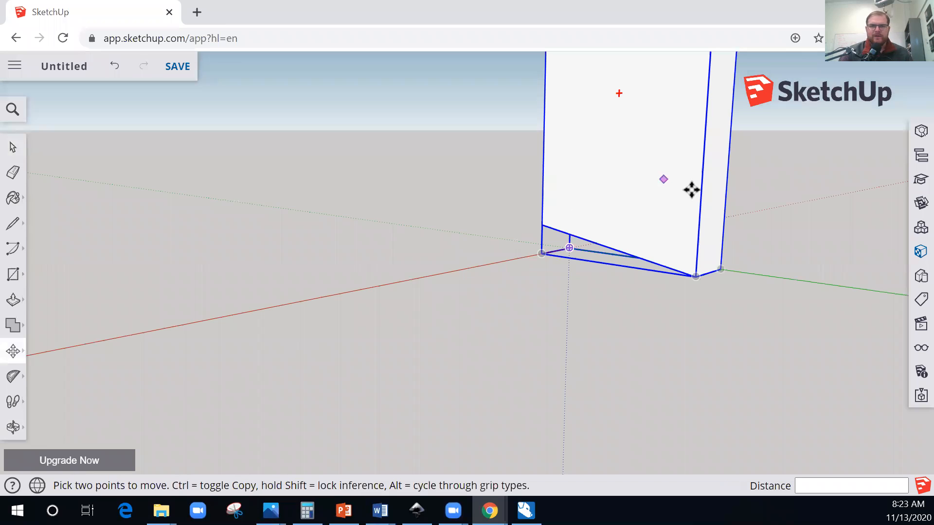
{"action": "left_click", "coordinate": [663, 179]}
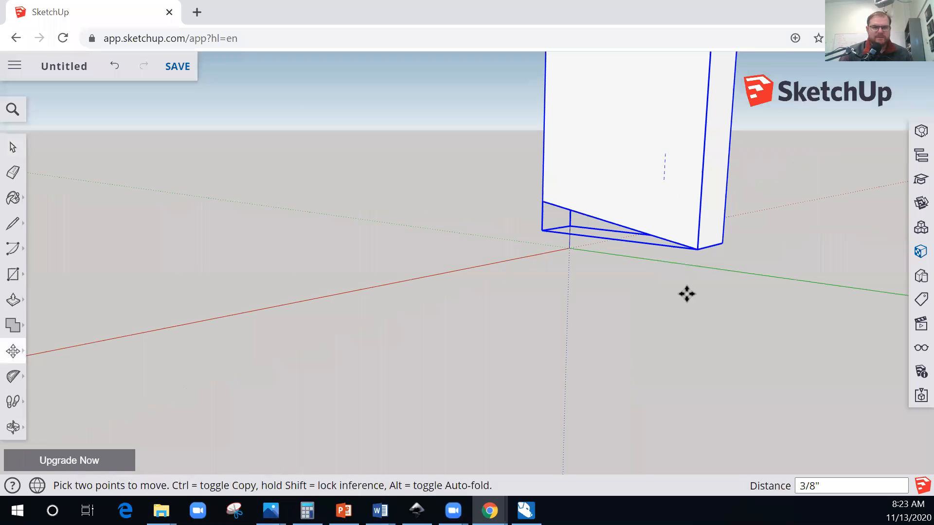
{"action": "key", "text": "Escape"}
- Rotate the Leg component 10 degrees about its lower front corner so the angle-cut bottom end tilts toward the ground
{"action": "key", "text": "o"}
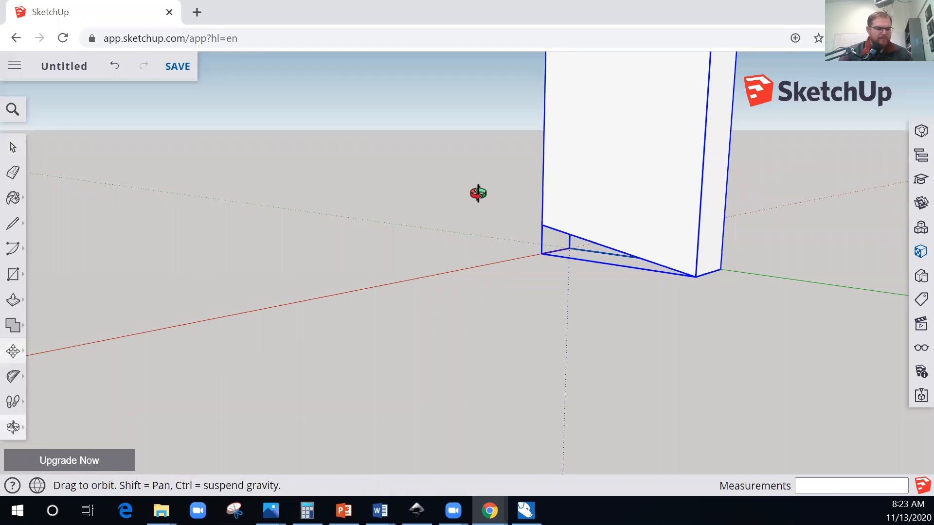
{"action": "left_click_drag", "start_coordinate": [496, 202], "coordinate": [645, 227]}
{"action": "left_click_drag", "start_coordinate": [590, 240], "coordinate": [715, 240]}
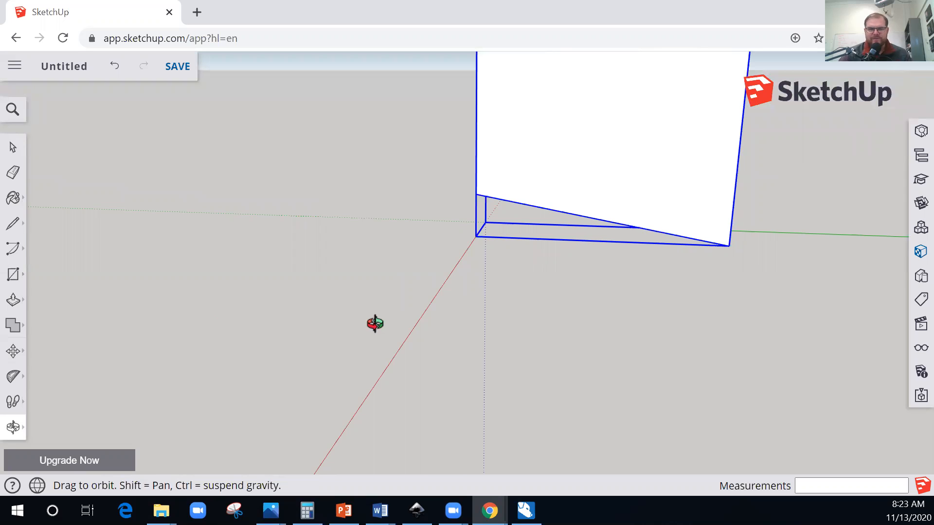
{"action": "key", "text": "space"}
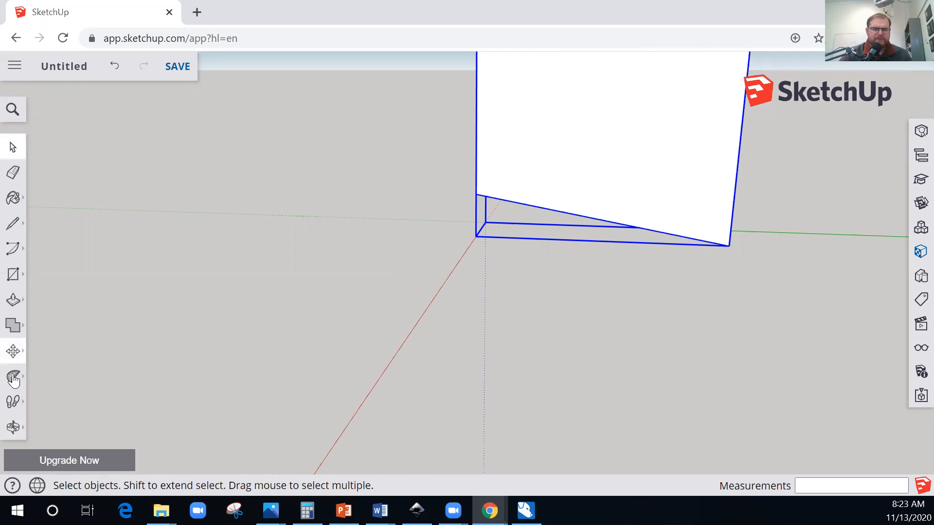
{"action": "mouse_move", "coordinate": [13, 376]}
{"action": "left_click", "coordinate": [70, 420]}
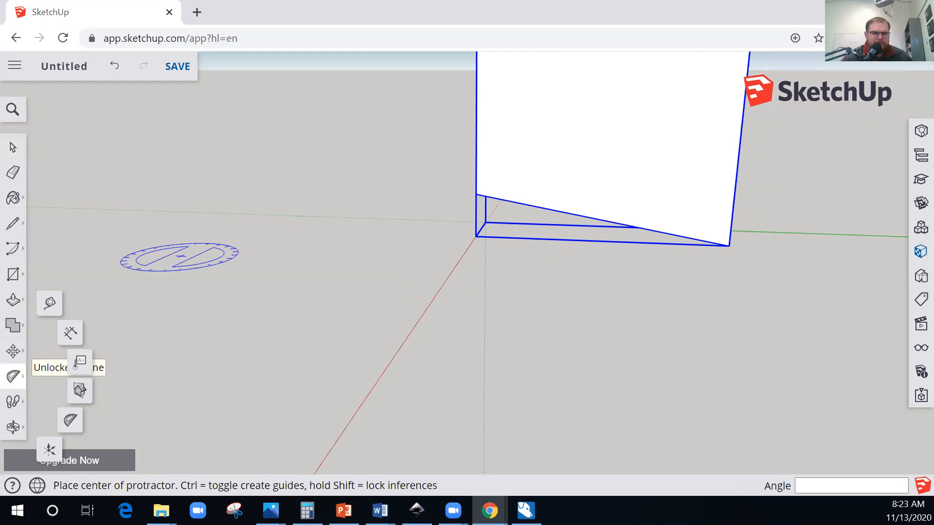
{"action": "left_click", "coordinate": [15, 353]}
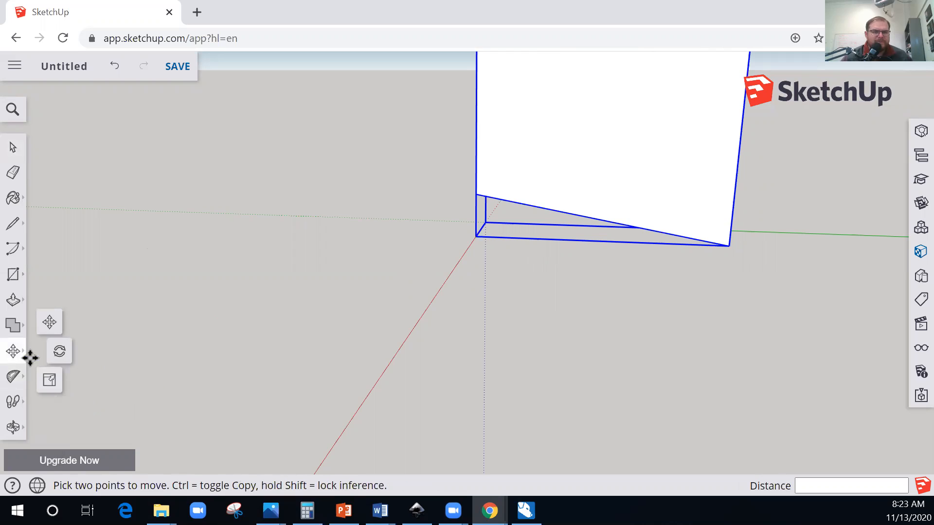
{"action": "left_click", "coordinate": [64, 358]}
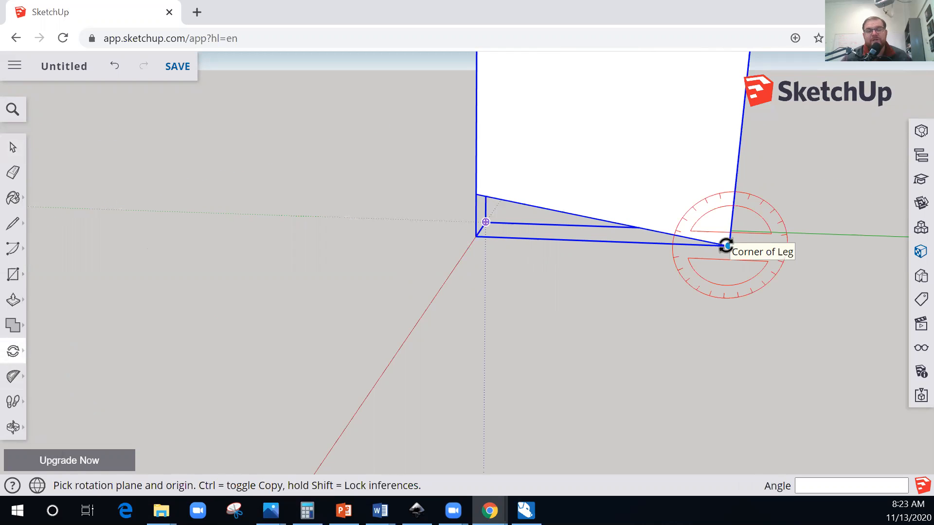
{"action": "left_click", "coordinate": [726, 246]}
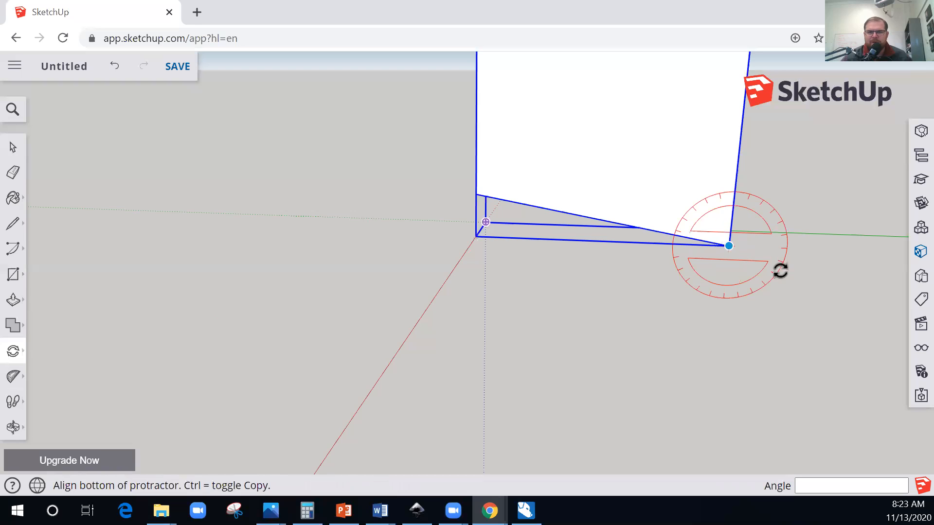
{"action": "left_click", "coordinate": [476, 194]}
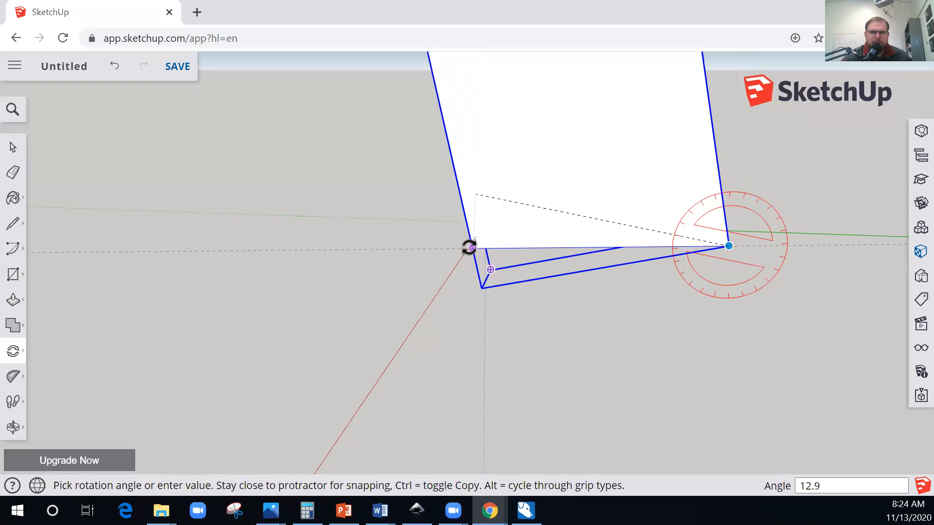
{"action": "scroll", "coordinate": [469, 248], "scroll_direction": "up", "scroll_amount": 1}
{"action": "scroll", "coordinate": [471, 247], "scroll_direction": "up", "scroll_amount": 1}
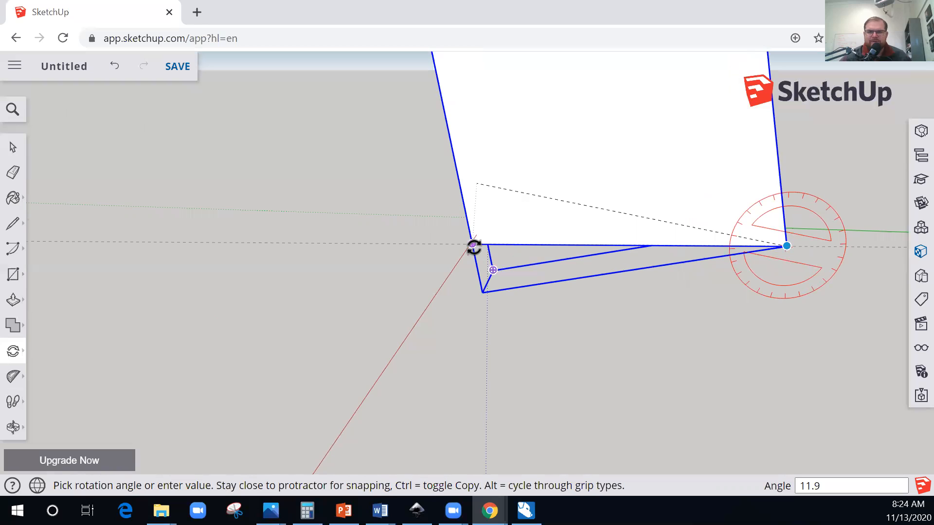
{"action": "type", "text": "10"}
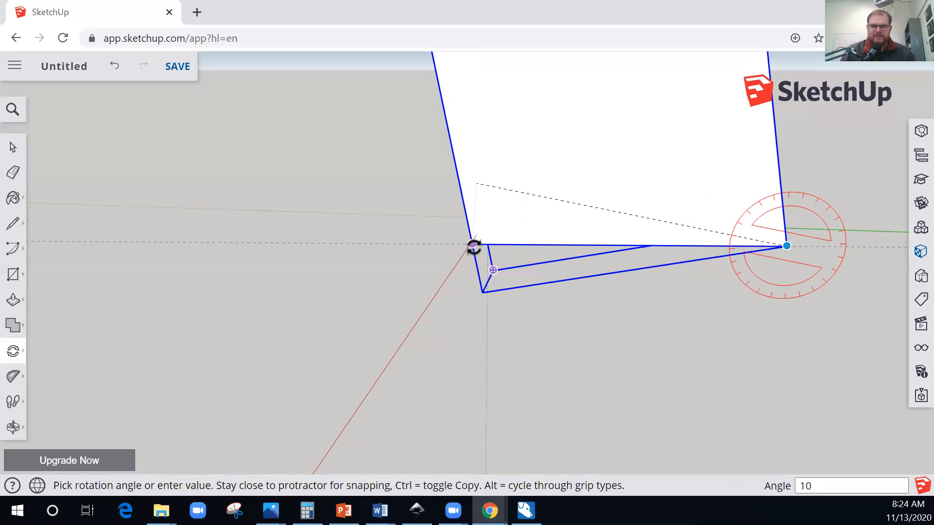
{"action": "key", "text": "Return"}
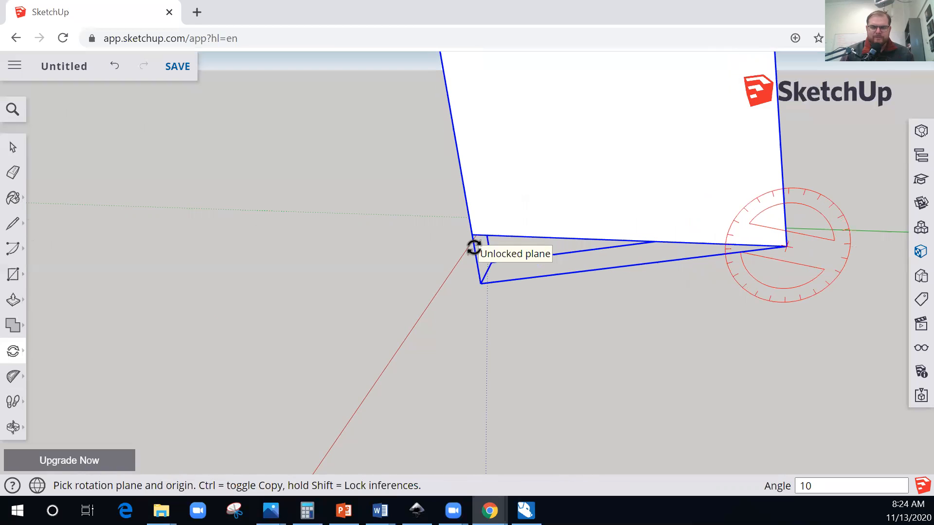
- Examine the tilted leg's bottom cut from several sides and its full length from the front
{"action": "key", "text": "o"}
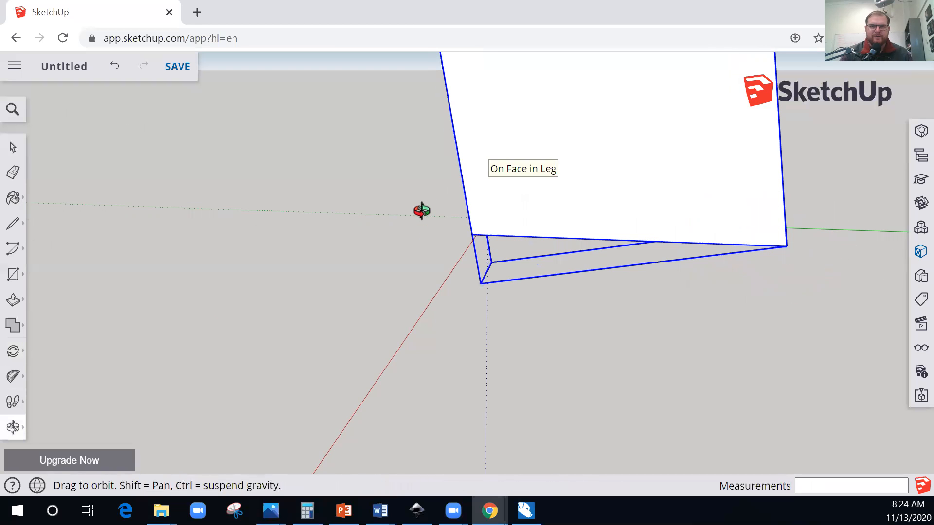
{"action": "left_click_drag", "start_coordinate": [517, 173], "coordinate": [914, 214]}
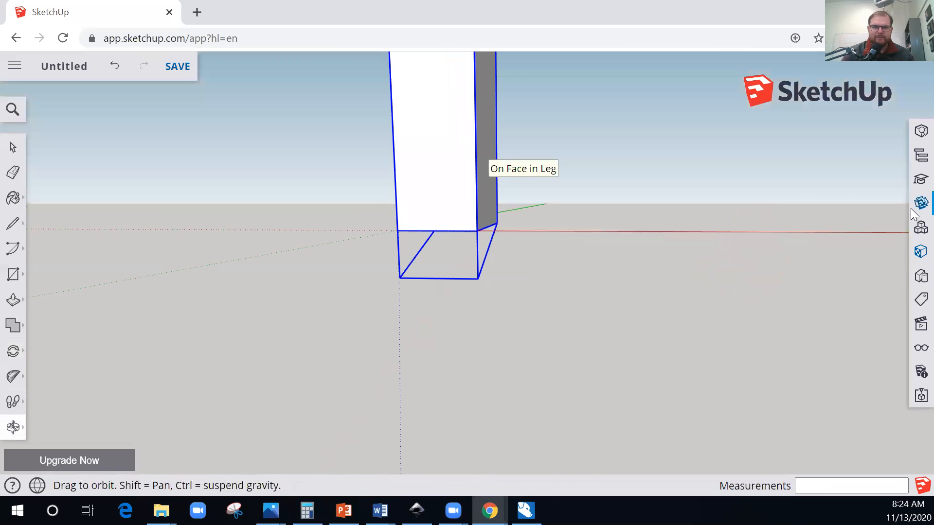
{"action": "left_click_drag", "start_coordinate": [553, 227], "coordinate": [452, 239]}
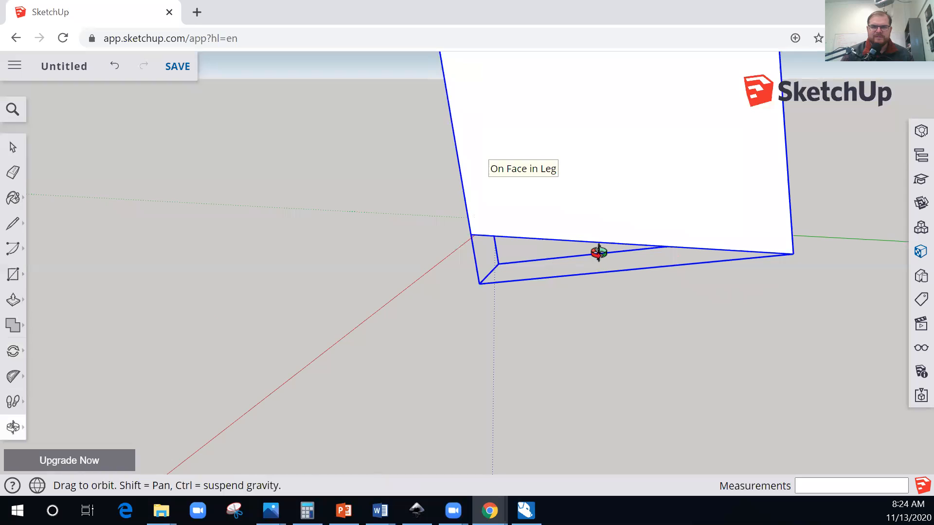
{"action": "left_click_drag", "start_coordinate": [600, 225], "coordinate": [518, 215]}
{"action": "left_click_drag", "start_coordinate": [533, 254], "coordinate": [486, 194]}
{"action": "mouse_move", "coordinate": [551, 327]}
{"action": "left_mouse_down"}
{"action": "mouse_move", "coordinate": [561, 308]}
{"action": "mouse_move", "coordinate": [525, 365]}
{"action": "mouse_move", "coordinate": [509, 350]}
{"action": "mouse_move", "coordinate": [558, 336]}
{"action": "left_mouse_up"}
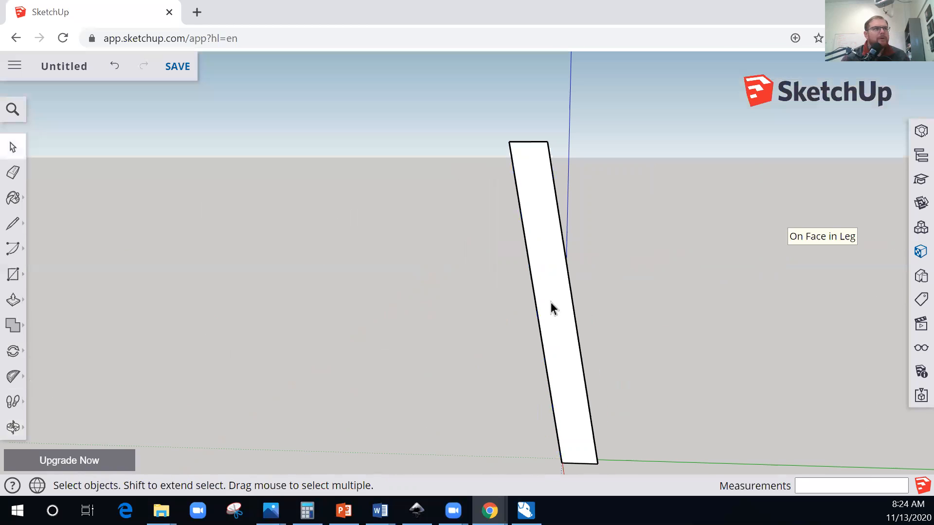
- Place a Tape Measure guide on the leg's top end face, 3/16" in from its near long edge
{"action": "scroll", "coordinate": [550, 302], "scroll_direction": "up", "scroll_amount": 2}
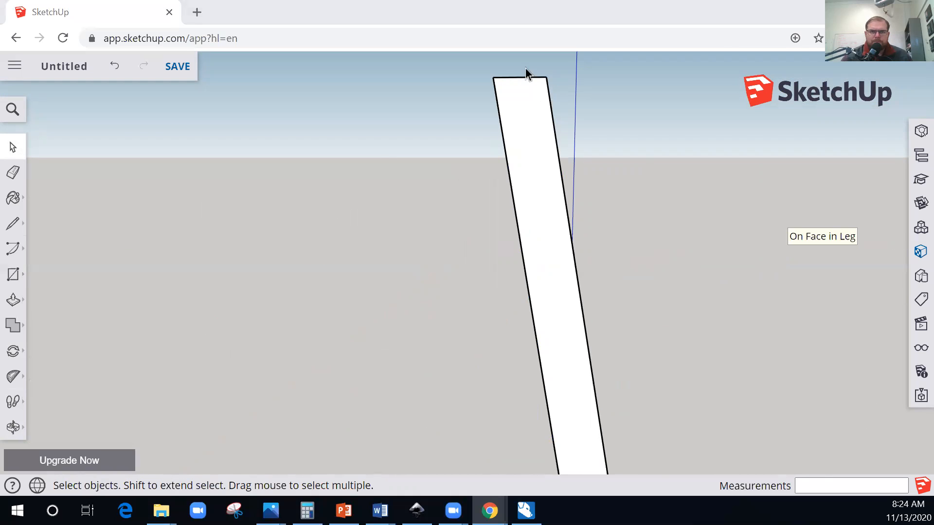
{"action": "scroll", "coordinate": [519, 67], "scroll_direction": "up", "scroll_amount": 1}
{"action": "scroll", "coordinate": [506, 80], "scroll_direction": "up", "scroll_amount": 2}
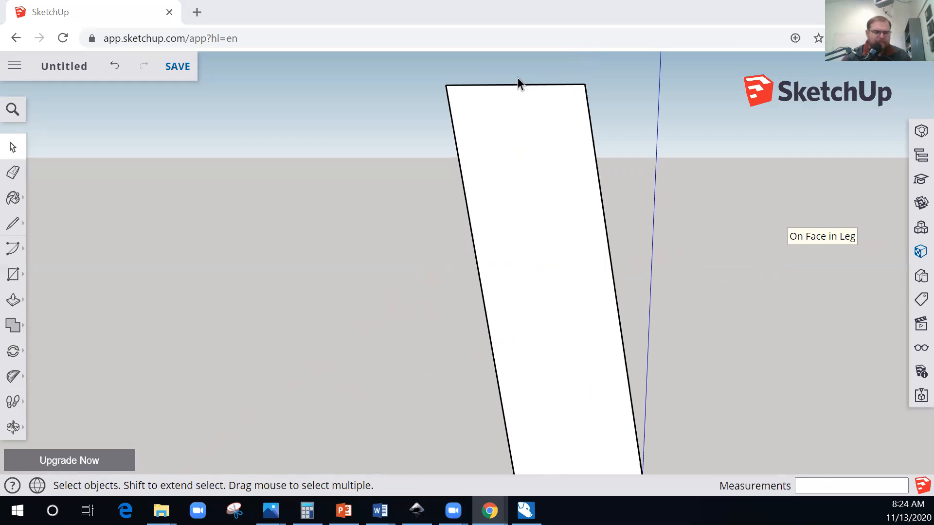
{"action": "key", "text": "o"}
{"action": "left_click_drag", "start_coordinate": [583, 263], "coordinate": [525, 83]}
{"action": "mouse_move", "coordinate": [529, 154]}
{"action": "left_mouse_down"}
{"action": "mouse_move", "coordinate": [551, 100]}
{"action": "mouse_move", "coordinate": [543, 164]}
{"action": "left_mouse_up"}
{"action": "scroll", "coordinate": [537, 142], "scroll_direction": "up", "scroll_amount": 1}
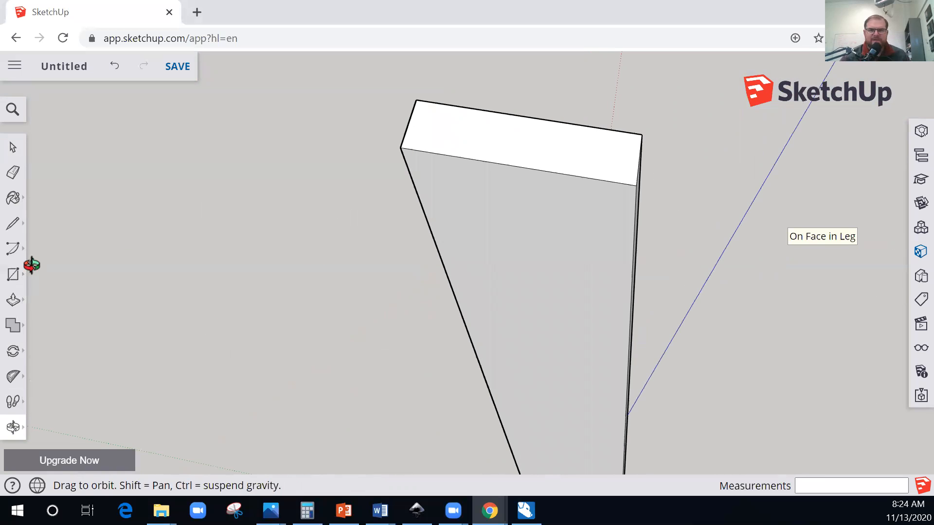
{"action": "key", "text": "t"}
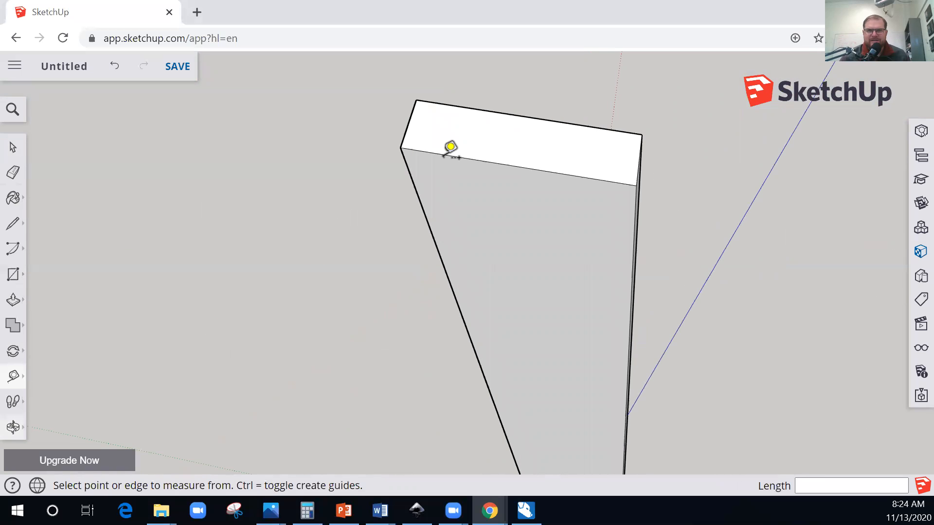
{"action": "left_click", "coordinate": [494, 162]}
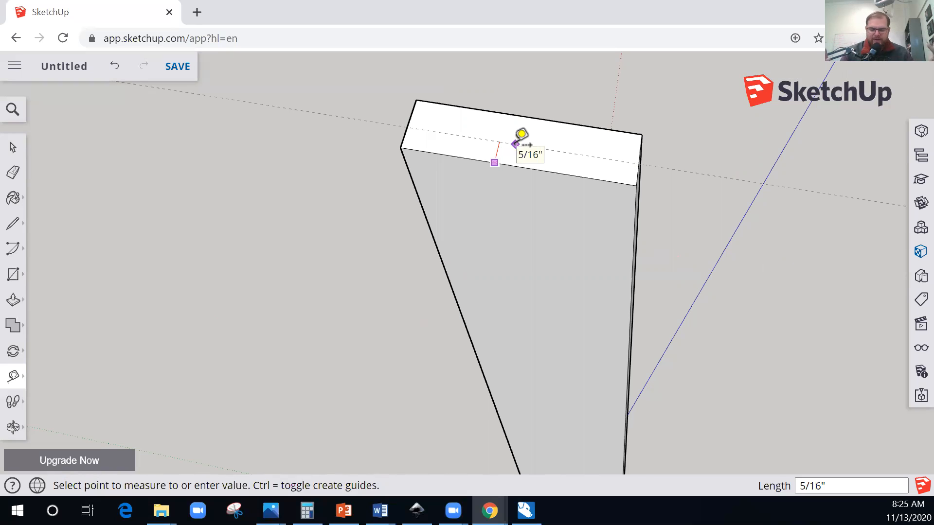
{"action": "type", "text": "3"}
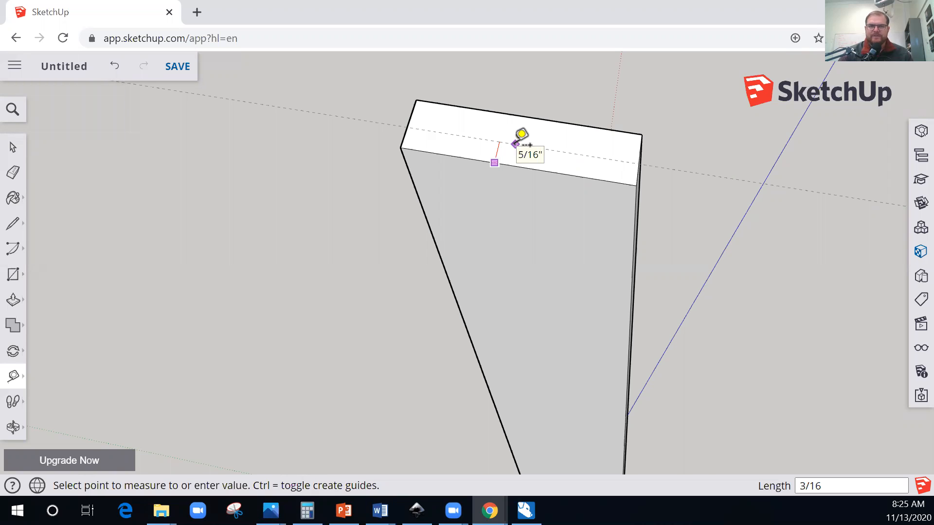
{"action": "type", "text": "/16"}
{"action": "key", "text": "Return"}
- Place a second guide 3/16" in from the top face's far long edge, and measure the gap between both guides
{"action": "left_click", "coordinate": [543, 118]}
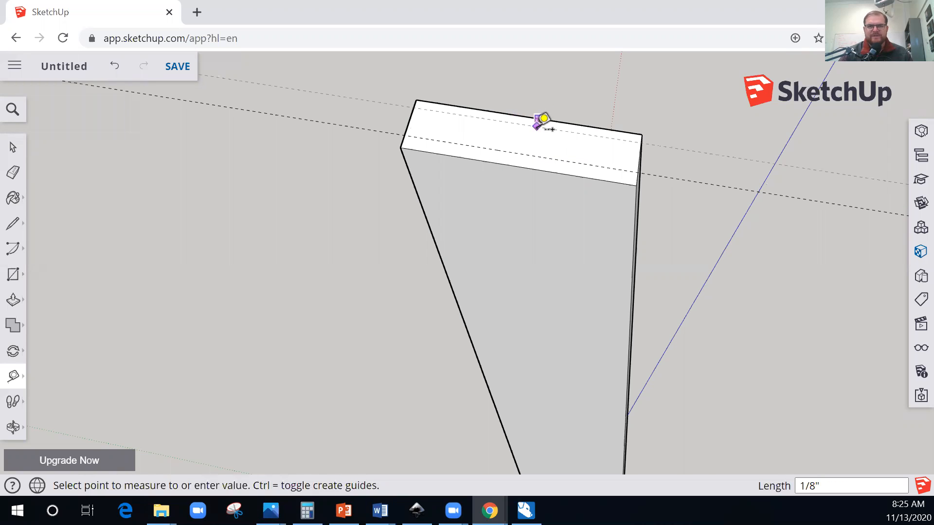
{"action": "type", "text": "3/"}
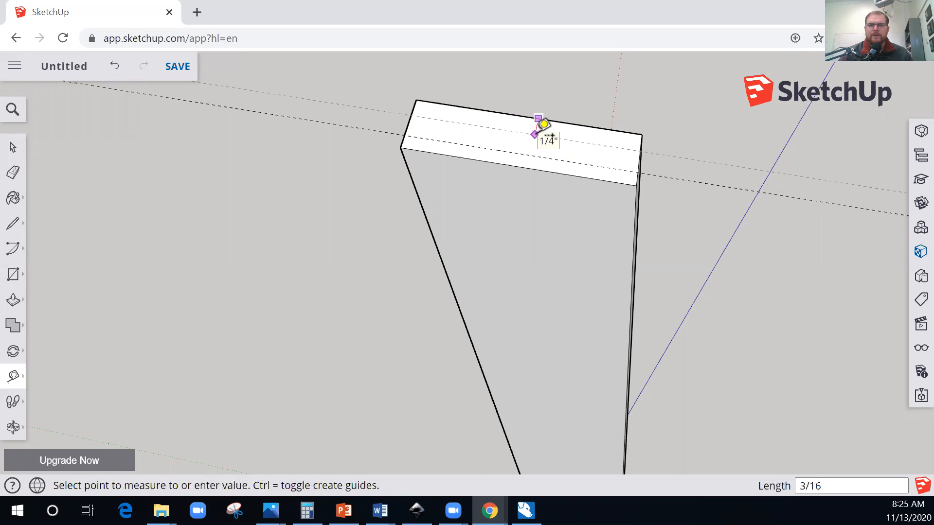
{"action": "type", "text": "16"}
{"action": "key", "text": "Return"}
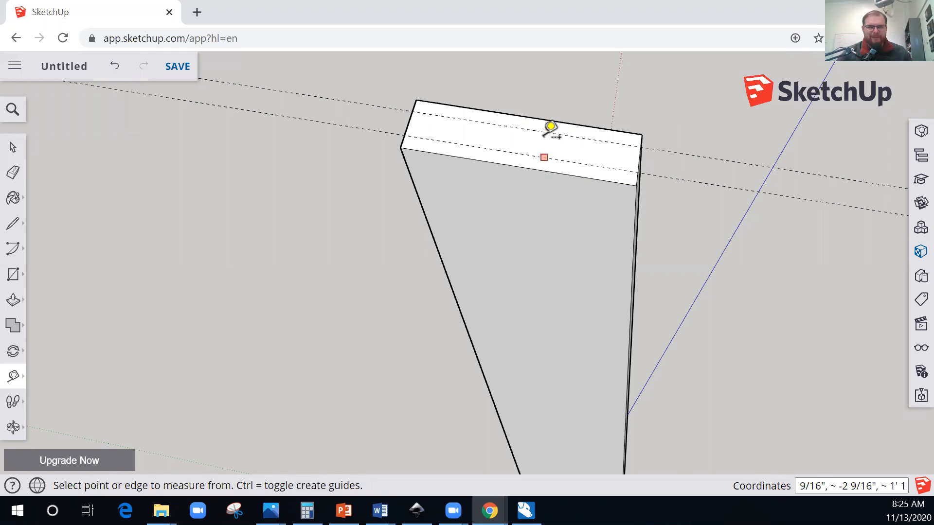
{"action": "left_click", "coordinate": [538, 156]}
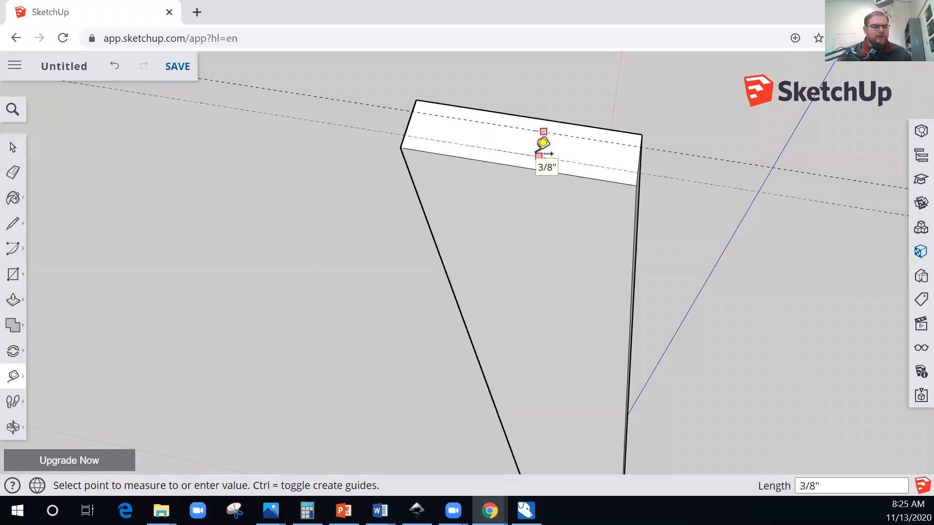
{"action": "left_click", "coordinate": [536, 153]}
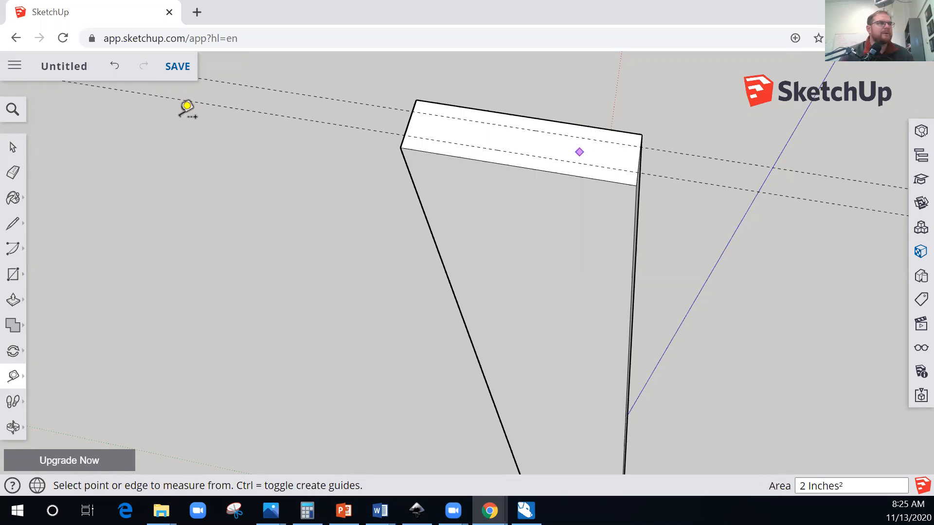
- Place a guide 0.5" in from the top face's short edge nearest the blue axis, and another inward from the opposite short edge
{"action": "left_click", "coordinate": [639, 158]}
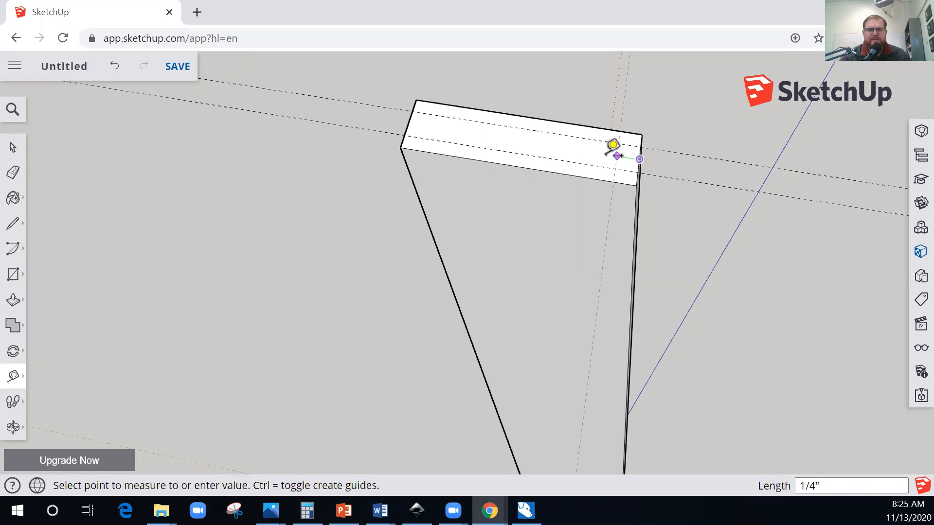
{"action": "type", "text": ".5"}
{"action": "key", "text": "Return"}
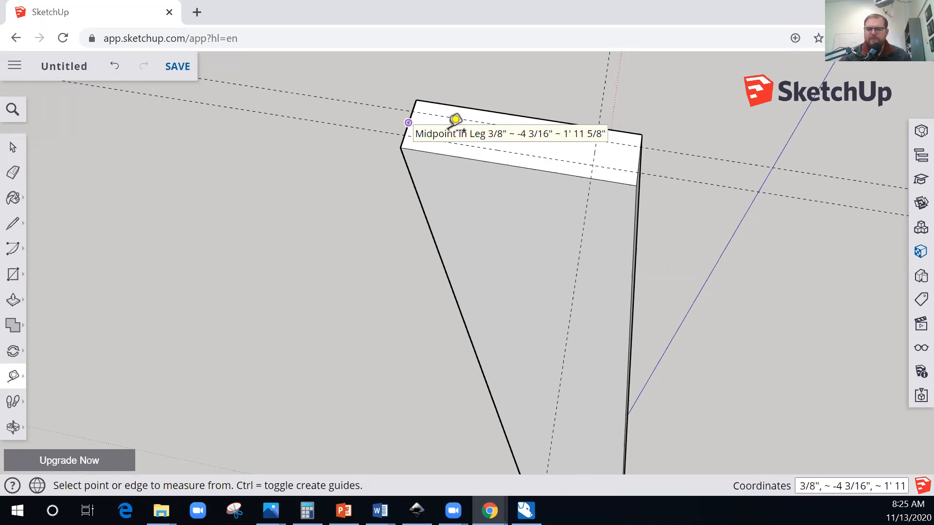
{"action": "left_click", "coordinate": [409, 123]}
{"action": "left_click", "coordinate": [450, 128]}
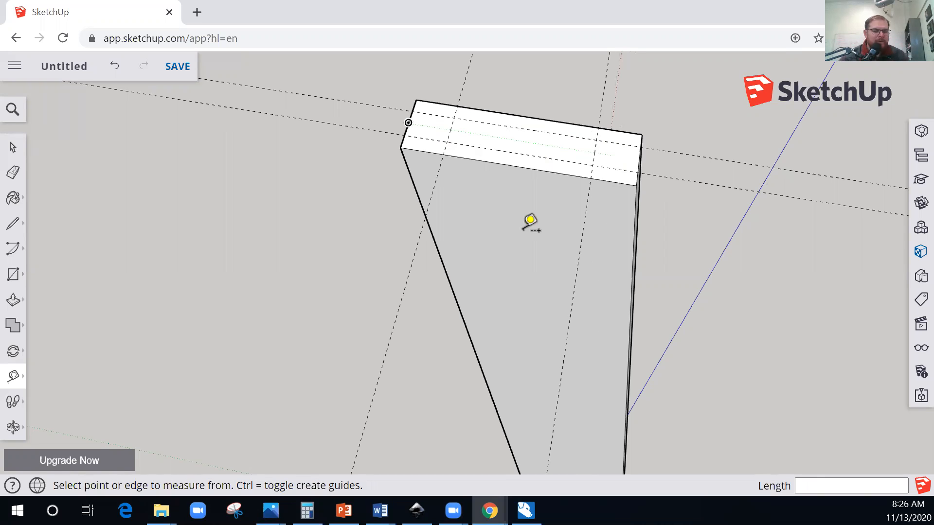
- Place a horizontal guide across the leg's wide front face, parallel to and below its top edge
{"action": "middle_click_drag", "start_coordinate": [539, 183], "coordinate": [559, 69]}
{"action": "middle_click_drag", "start_coordinate": [529, 215], "coordinate": [581, 223]}
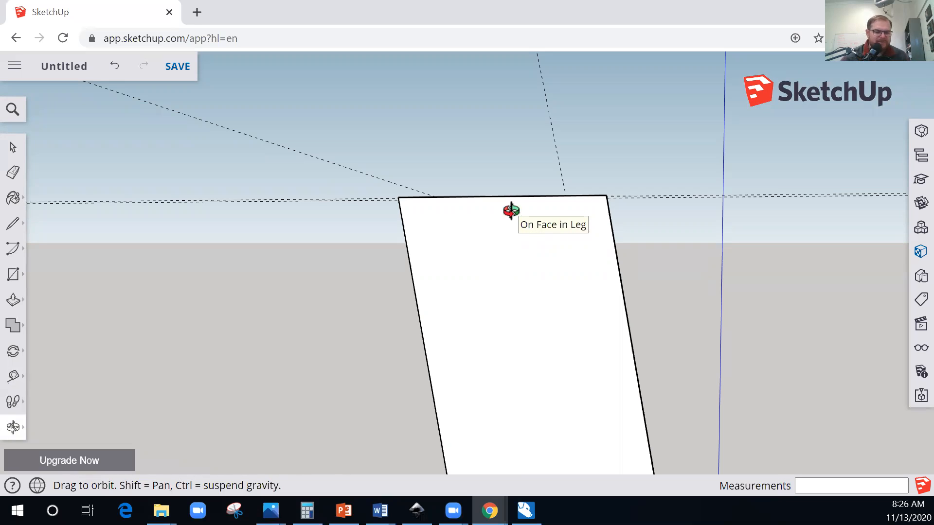
{"action": "key", "text": "t"}
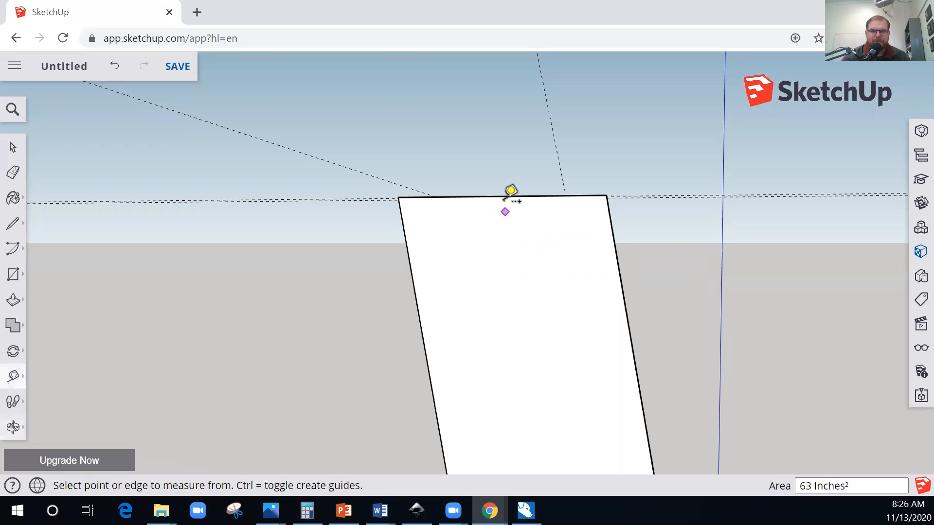
{"action": "left_click", "coordinate": [501, 196]}
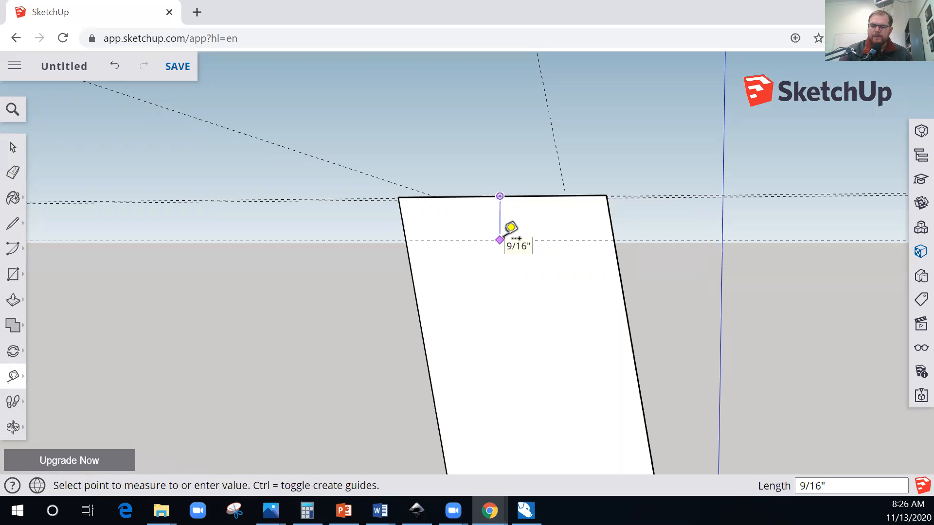
{"action": "key", "text": "Return"}
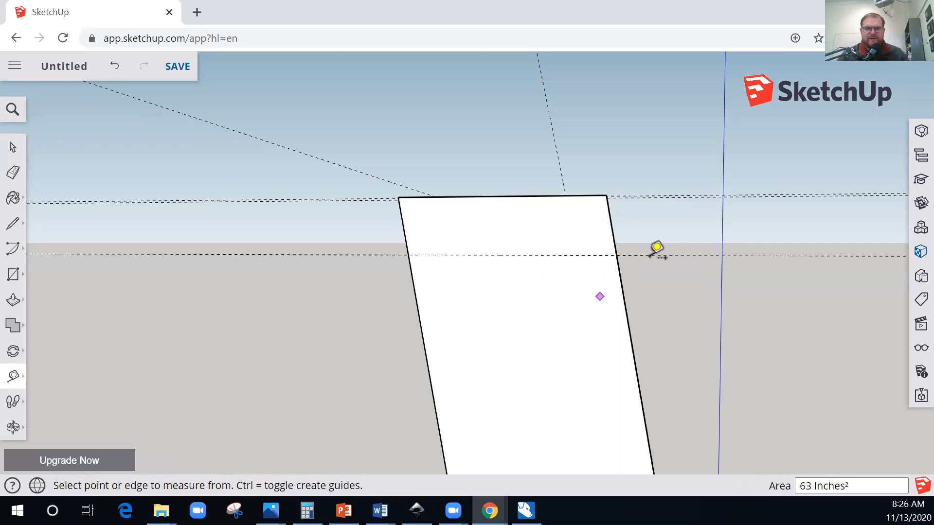
{"action": "scroll", "coordinate": [601, 221], "scroll_direction": "up", "scroll_amount": 2}
{"action": "scroll", "coordinate": [598, 216], "scroll_direction": "up", "scroll_amount": 1}
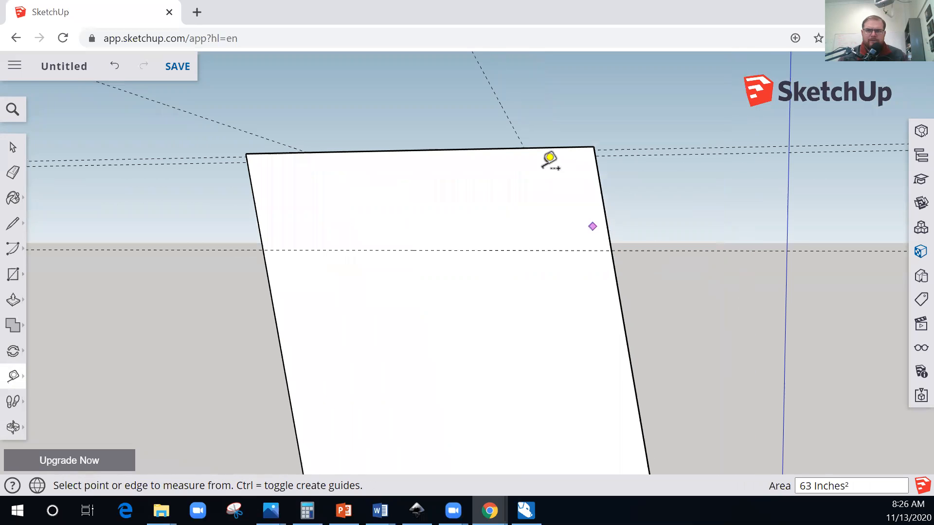
{"action": "scroll", "coordinate": [549, 163], "scroll_direction": "up", "scroll_amount": 1}
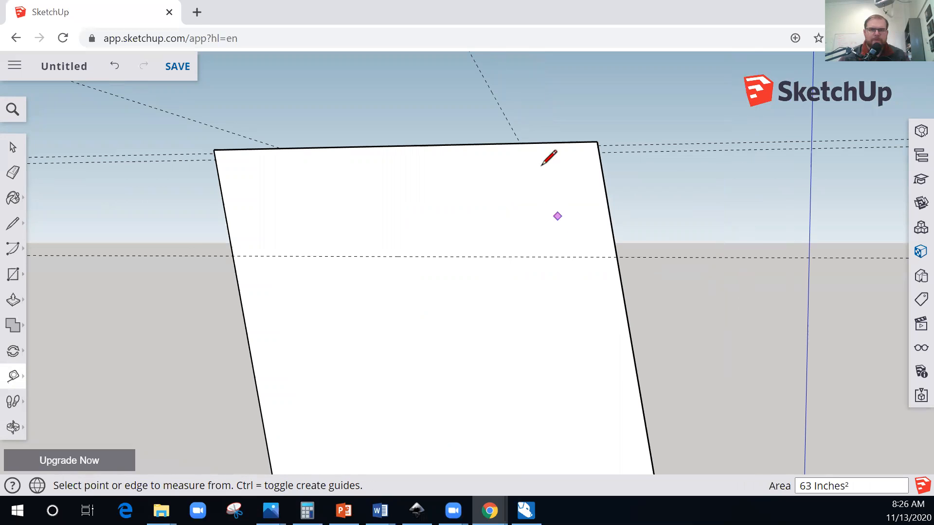
- Try to draw a corner outline on the leg's wide face, a 3/4" line down from the top-edge guide and along the horizontal guide
{"action": "key", "text": "l"}
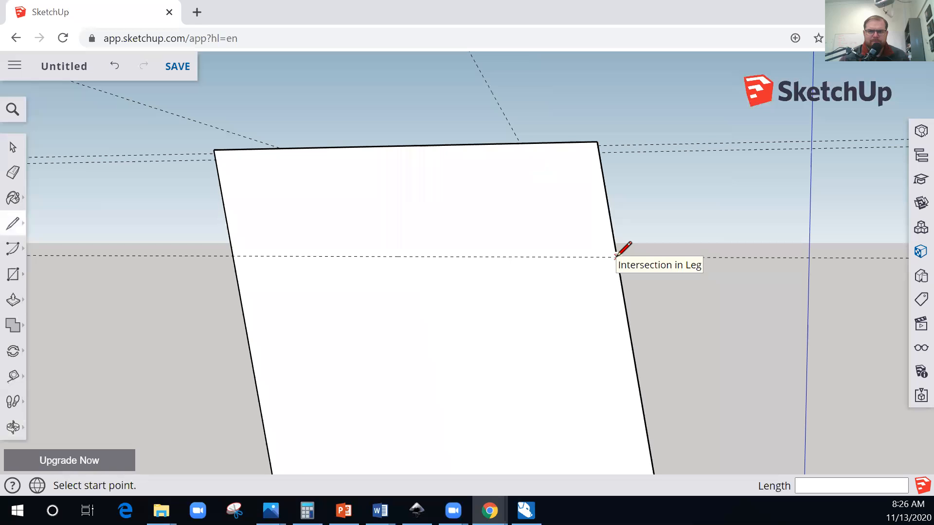
{"action": "scroll", "coordinate": [526, 138], "scroll_direction": "up", "scroll_amount": 1}
{"action": "scroll", "coordinate": [582, 278], "scroll_direction": "up", "scroll_amount": 1}
{"action": "scroll", "coordinate": [603, 253], "scroll_direction": "down", "scroll_amount": 1}
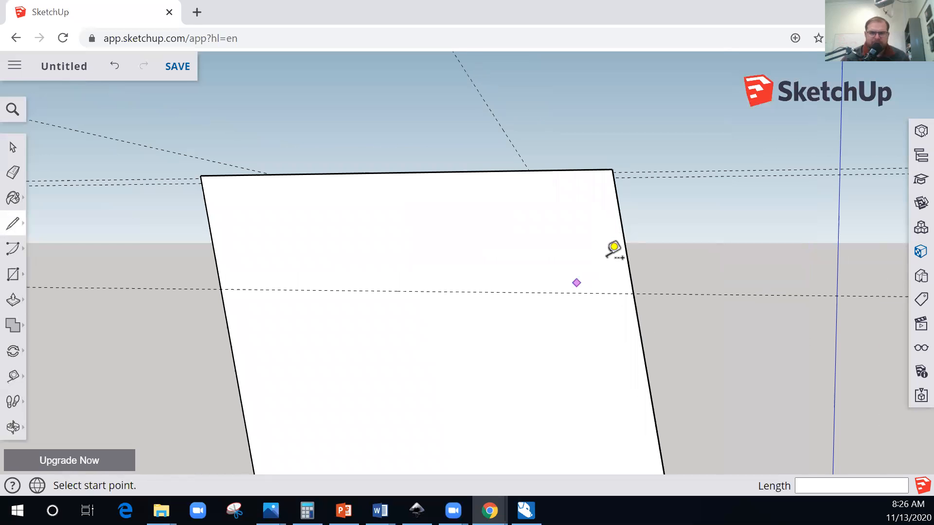
{"action": "scroll", "coordinate": [615, 245], "scroll_direction": "down", "scroll_amount": 1}
{"action": "key", "text": "t"}
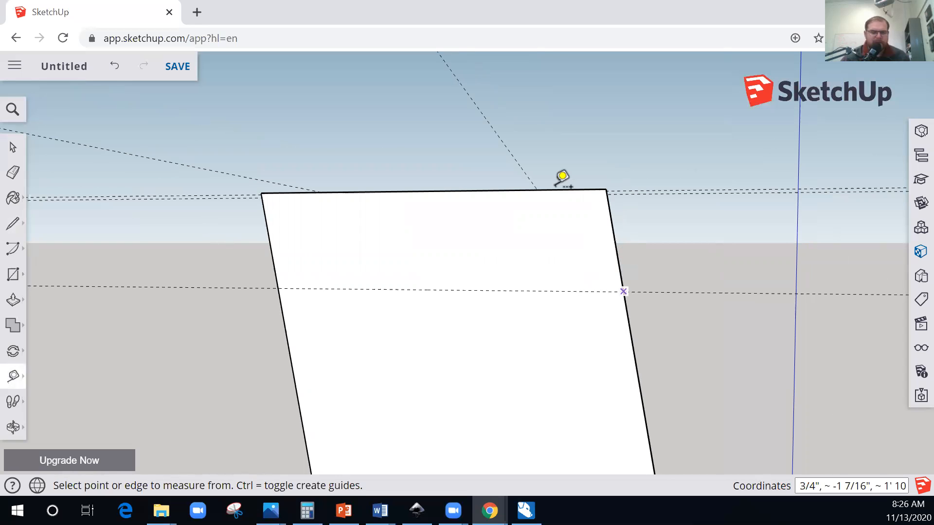
{"action": "middle_click_drag", "start_coordinate": [599, 170], "coordinate": [530, 234]}
{"action": "scroll", "coordinate": [527, 216], "scroll_direction": "up", "scroll_amount": 1}
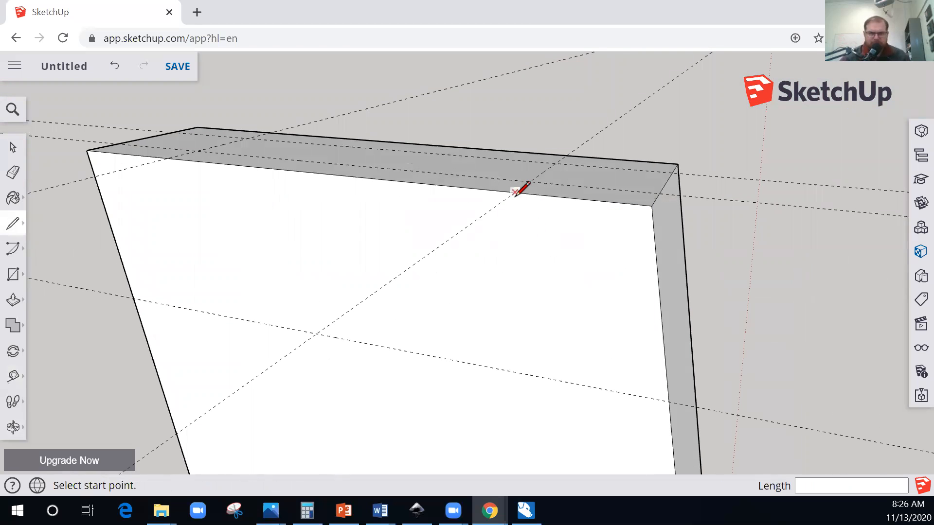
{"action": "left_click", "coordinate": [514, 192]}
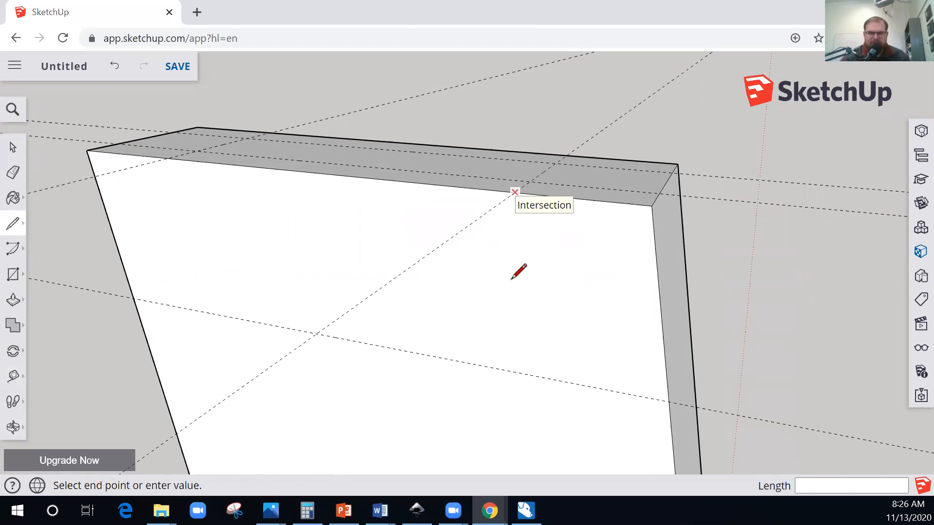
{"action": "left_click", "coordinate": [511, 371]}
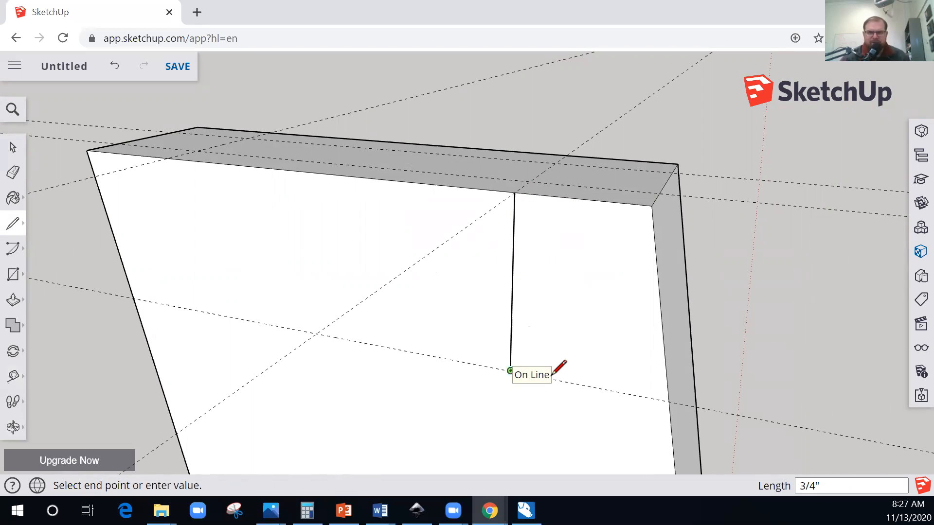
{"action": "left_click", "coordinate": [668, 402]}
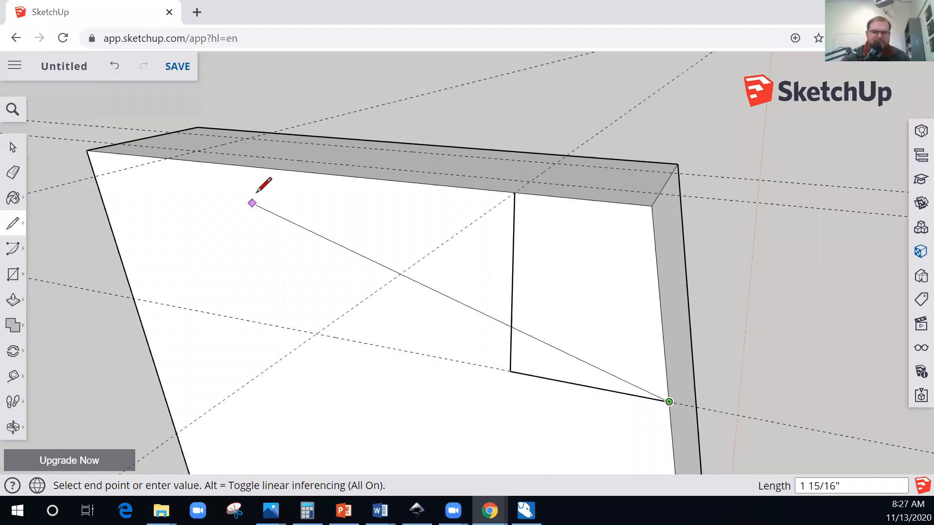
{"action": "key", "text": "Escape"}
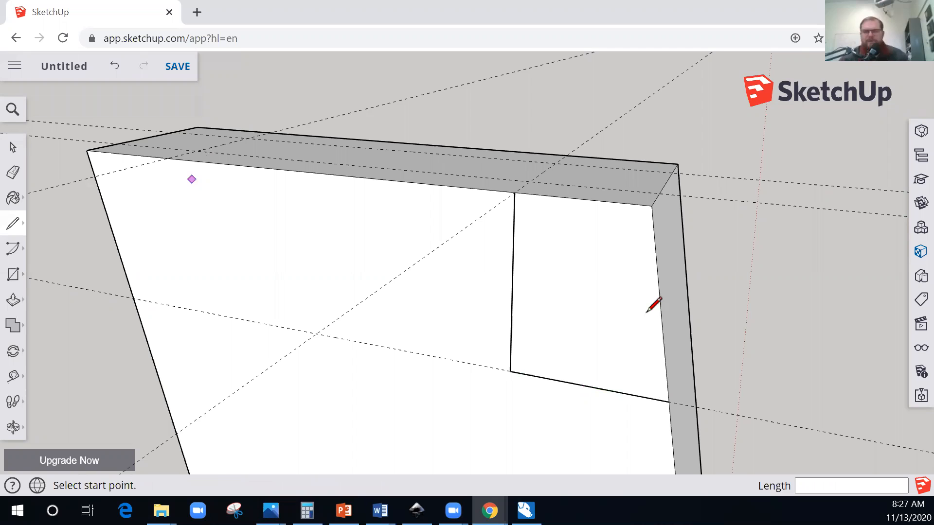
- Inspect the corner outline with the Leg component open for editing, close the component, and undo the two lines
{"action": "scroll", "coordinate": [623, 315], "scroll_direction": "down", "scroll_amount": 3}
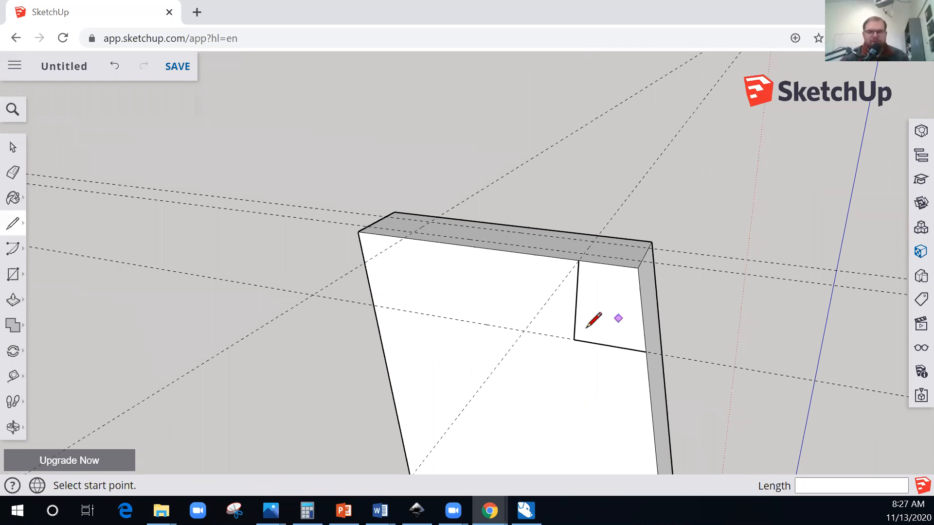
{"action": "key", "text": "space"}
{"action": "scroll", "coordinate": [541, 308], "scroll_direction": "down", "scroll_amount": 2}
{"action": "double_click", "coordinate": [539, 309]}
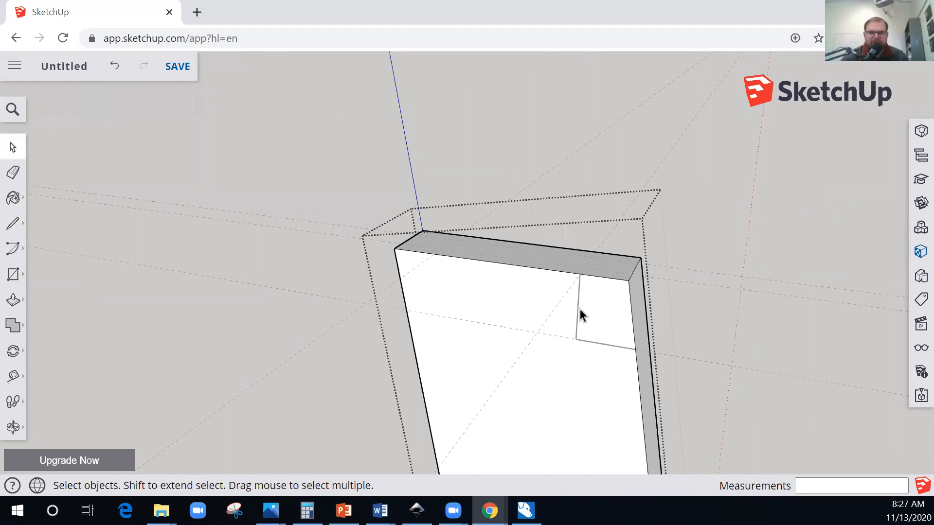
{"action": "scroll", "coordinate": [579, 308], "scroll_direction": "up", "scroll_amount": 3}
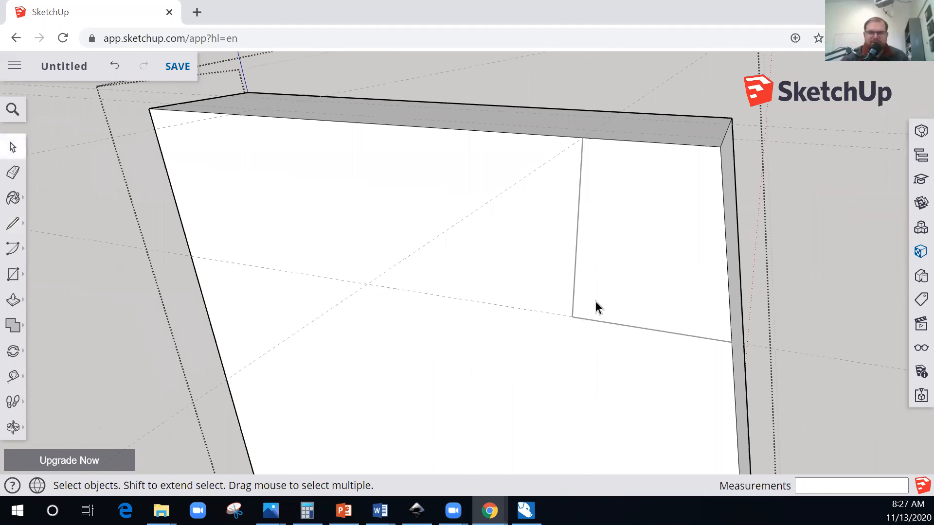
{"action": "left_click", "coordinate": [839, 200]}
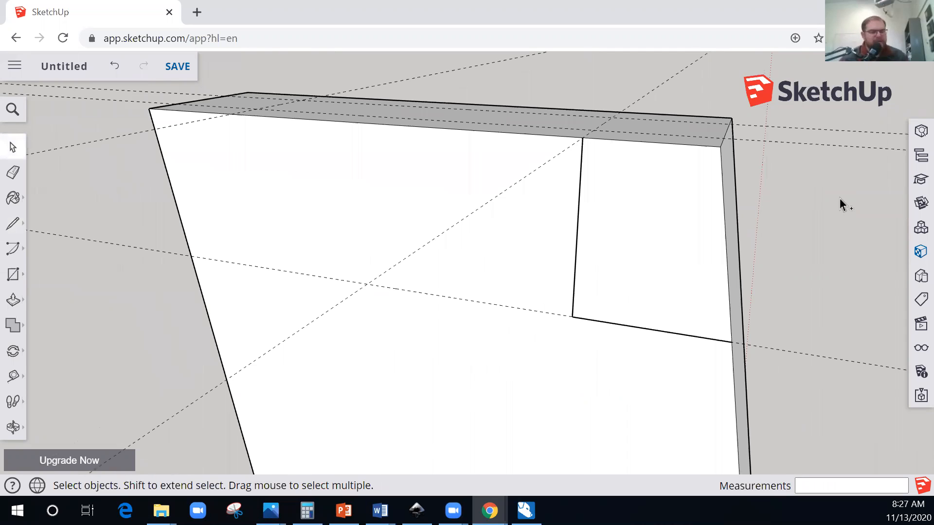
{"action": "key", "text": "ctrl+z"}
{"action": "key", "text": "ctrl+z"}
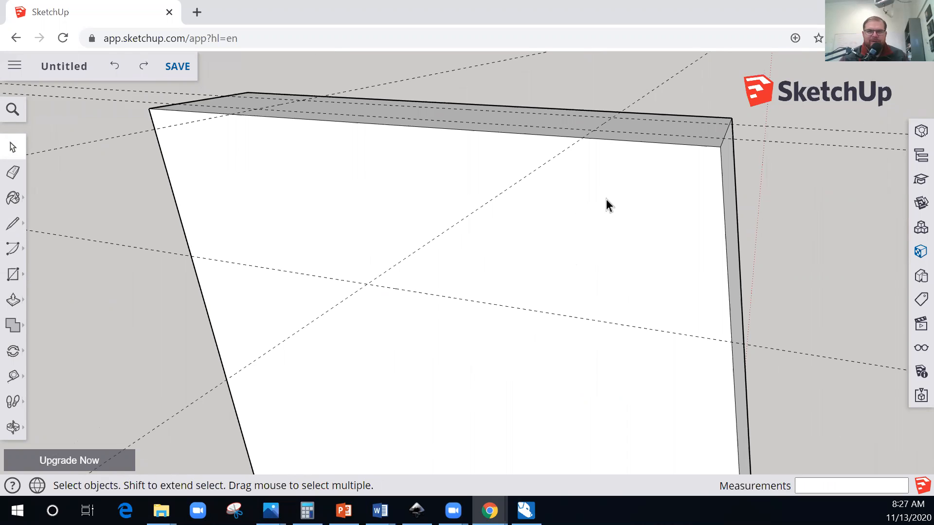
- Open the Leg component for editing at its upper end
{"action": "triple_click", "coordinate": [605, 200]}
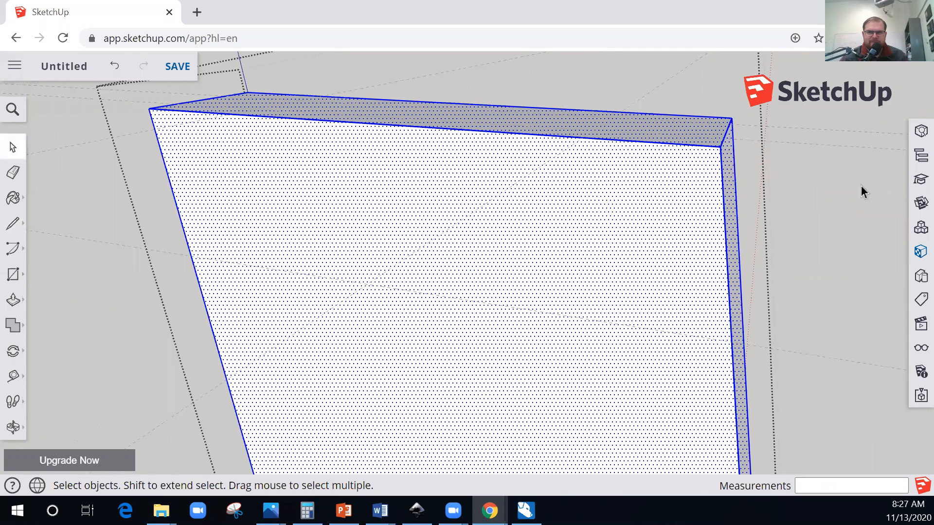
{"action": "key", "text": "Escape"}
{"action": "double_click", "coordinate": [624, 209]}
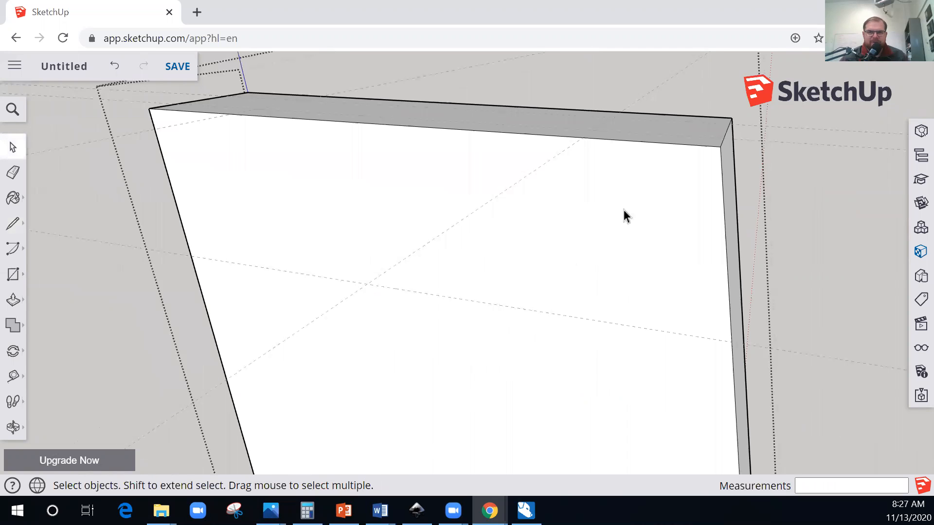
{"action": "scroll", "coordinate": [631, 141], "scroll_direction": "down", "scroll_amount": 1}
{"action": "left_click", "coordinate": [631, 142]}
{"action": "left_click", "coordinate": [696, 139]}
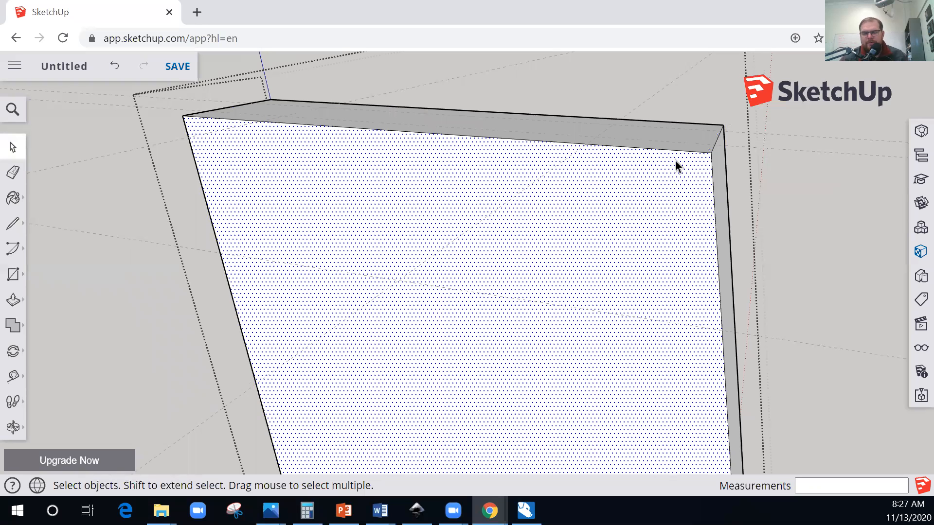
{"action": "scroll", "coordinate": [684, 71], "scroll_direction": "up", "scroll_amount": 1}
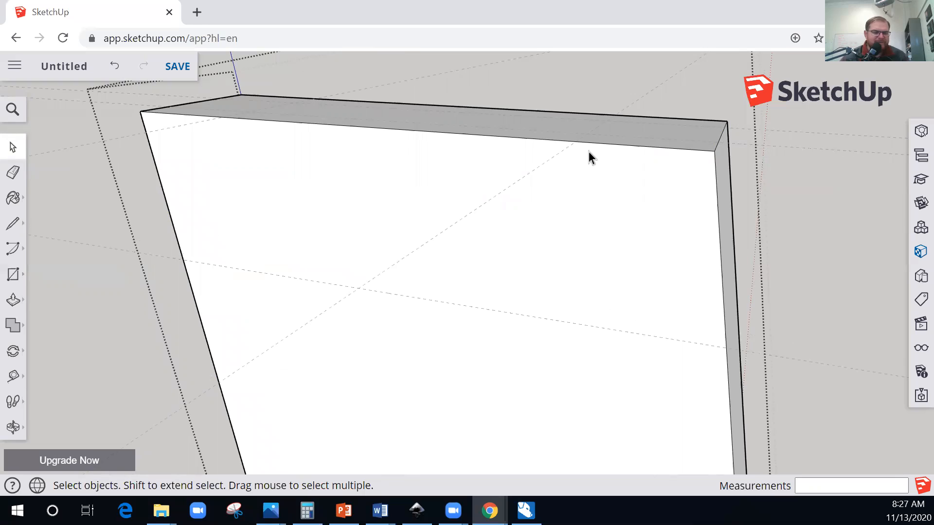
- Outline both upper corners of the leg's wide face with lines about 3/4" down from the guide intersections and 1/2" out along the horizontal guide
{"action": "key", "text": "l"}
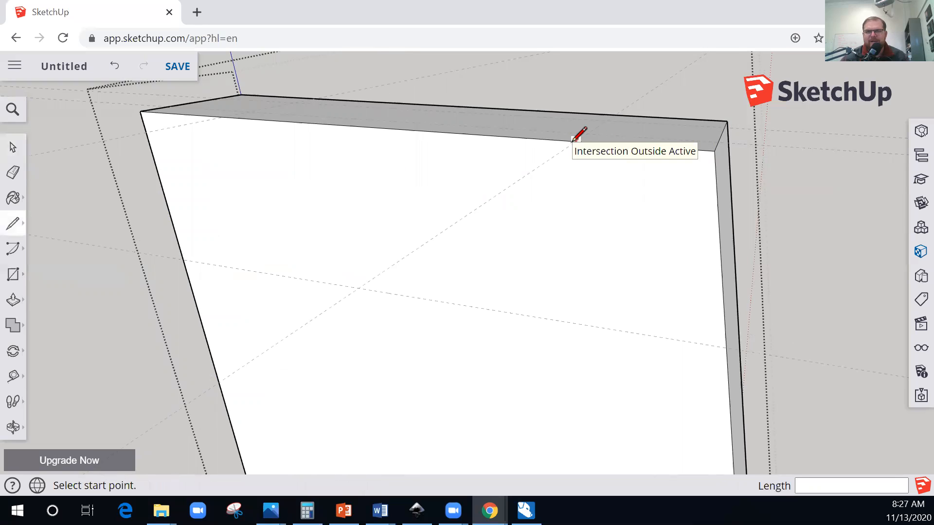
{"action": "left_click", "coordinate": [574, 141]}
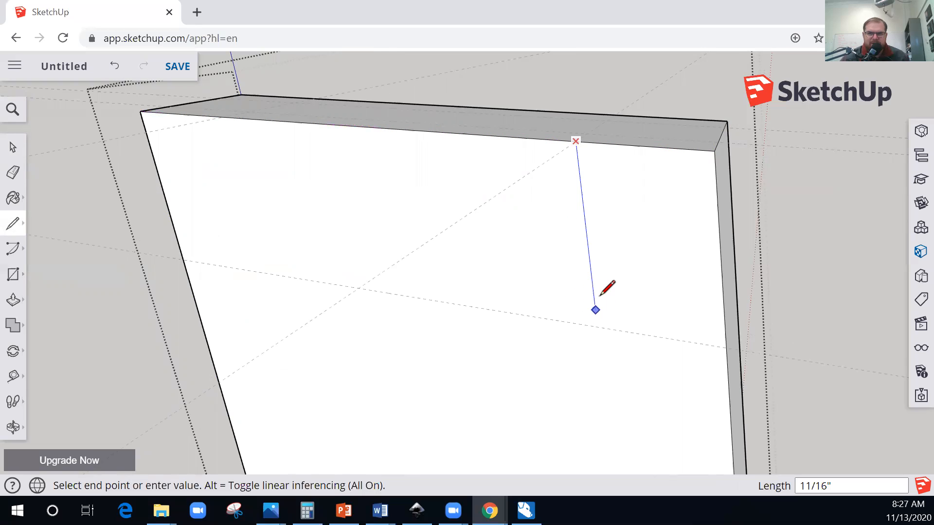
{"action": "left_click", "coordinate": [597, 327]}
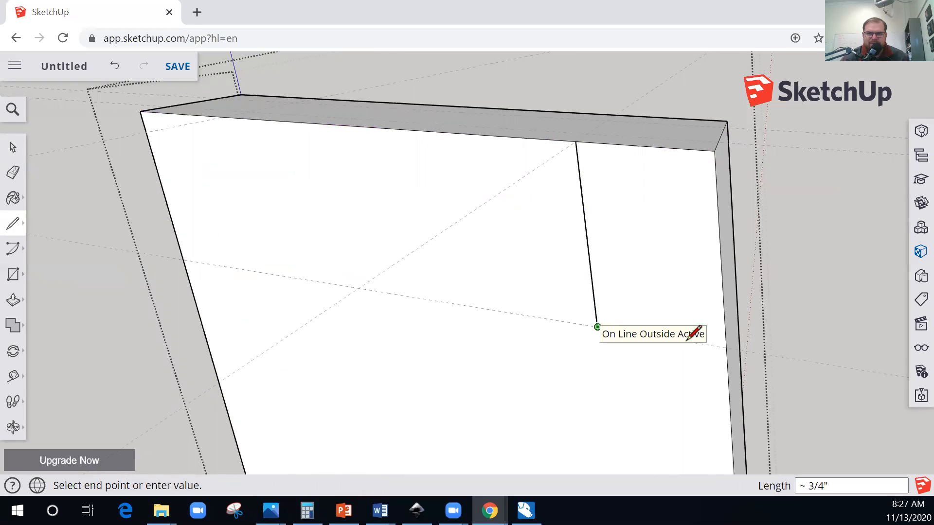
{"action": "left_click", "coordinate": [725, 347]}
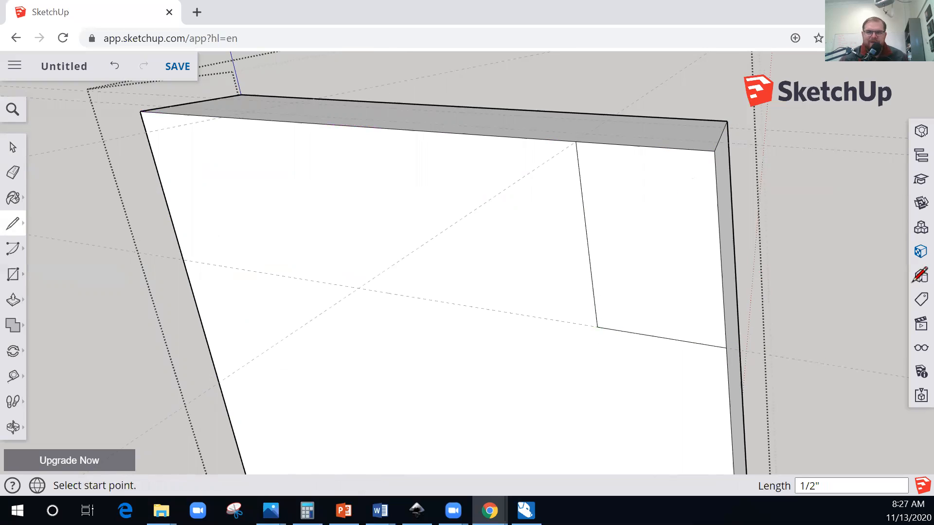
{"action": "left_click", "coordinate": [223, 117]}
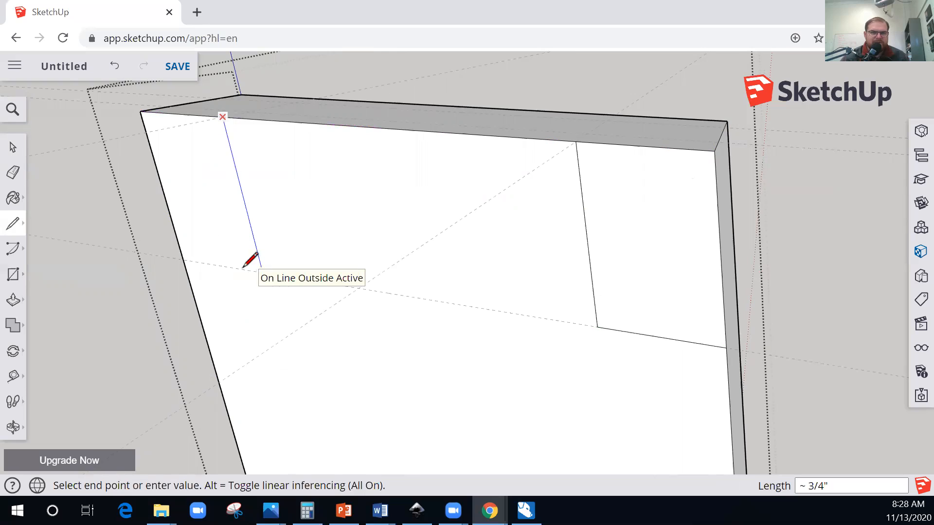
{"action": "left_click", "coordinate": [261, 268]}
{"action": "left_click", "coordinate": [184, 260]}
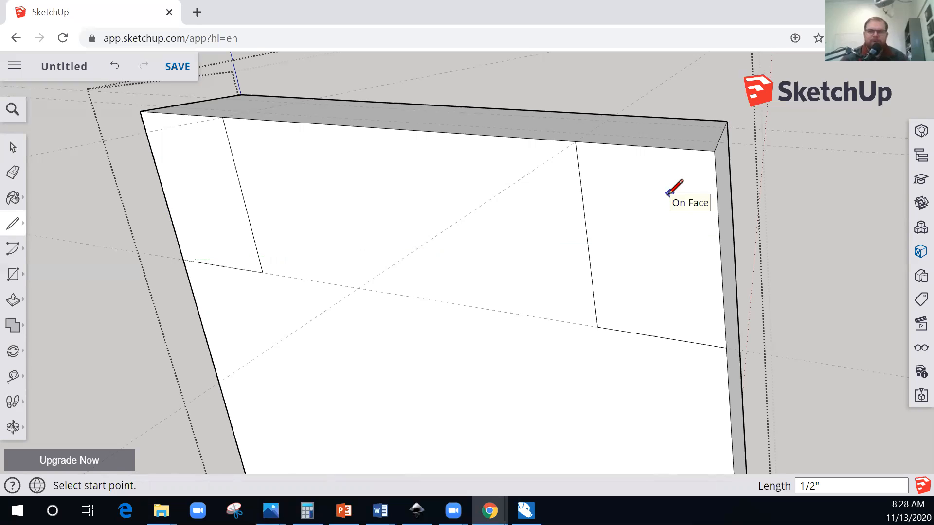
- Push both outlined corner areas 3/16" into the leg's wide face with Push/Pull
{"action": "key", "text": "p"}
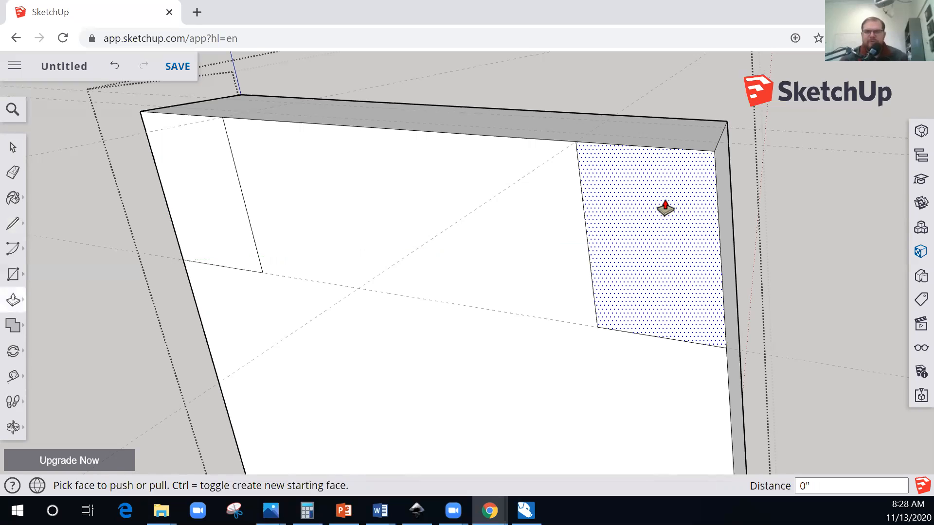
{"action": "left_click", "coordinate": [709, 163]}
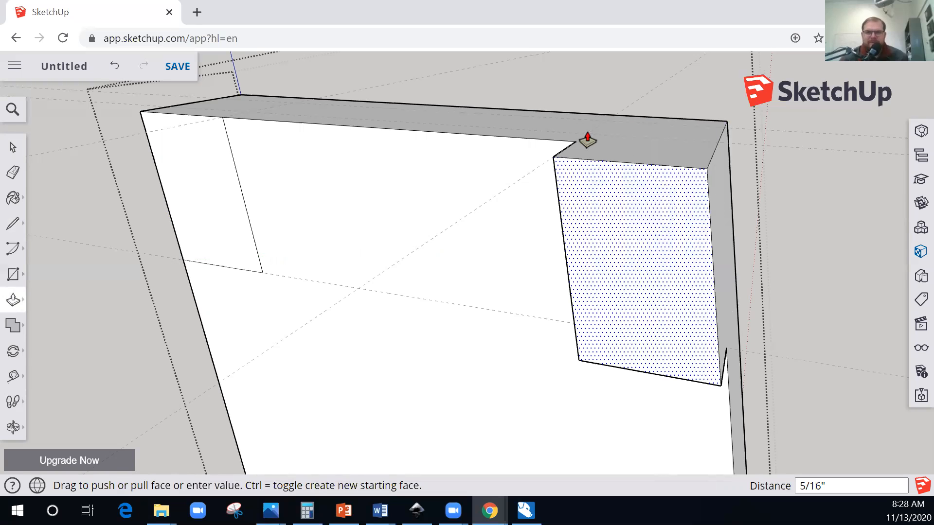
{"action": "left_click", "coordinate": [586, 141]}
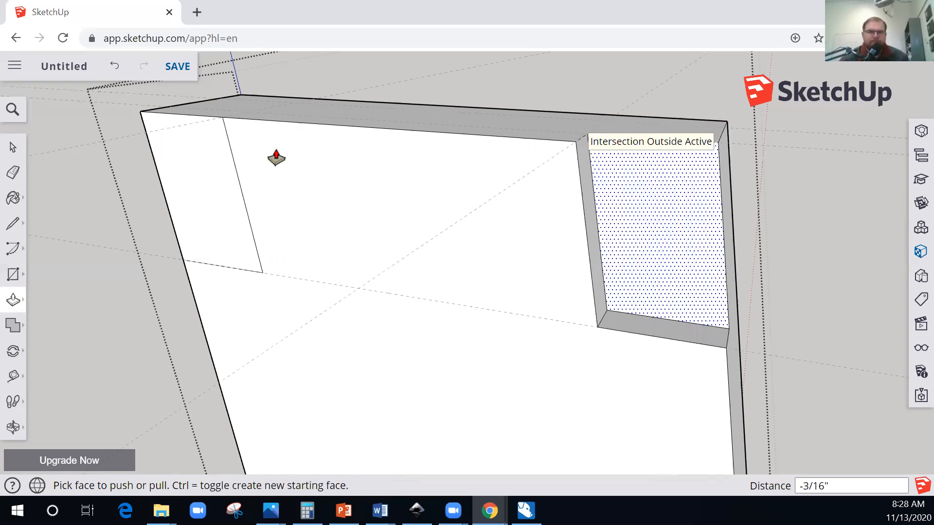
{"action": "left_click", "coordinate": [211, 157]}
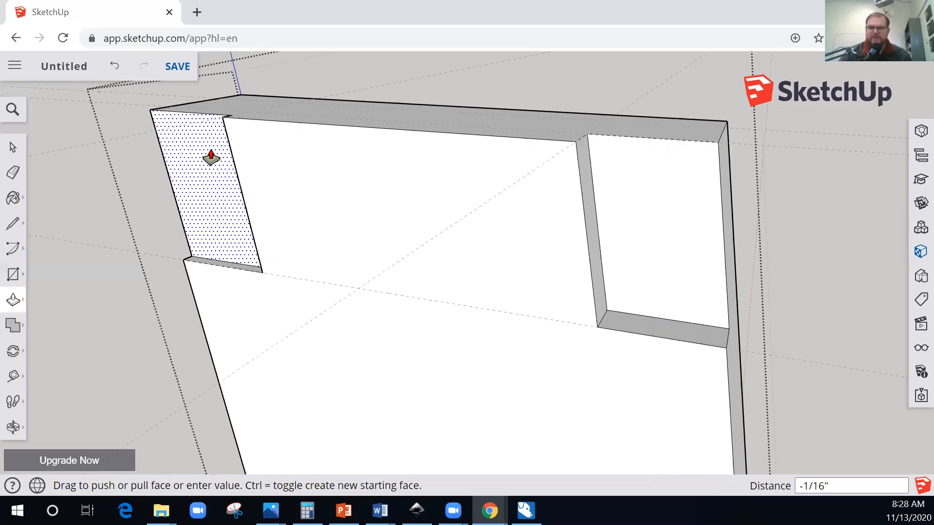
{"action": "type", "text": "3/16"}
{"action": "key", "text": "Return"}
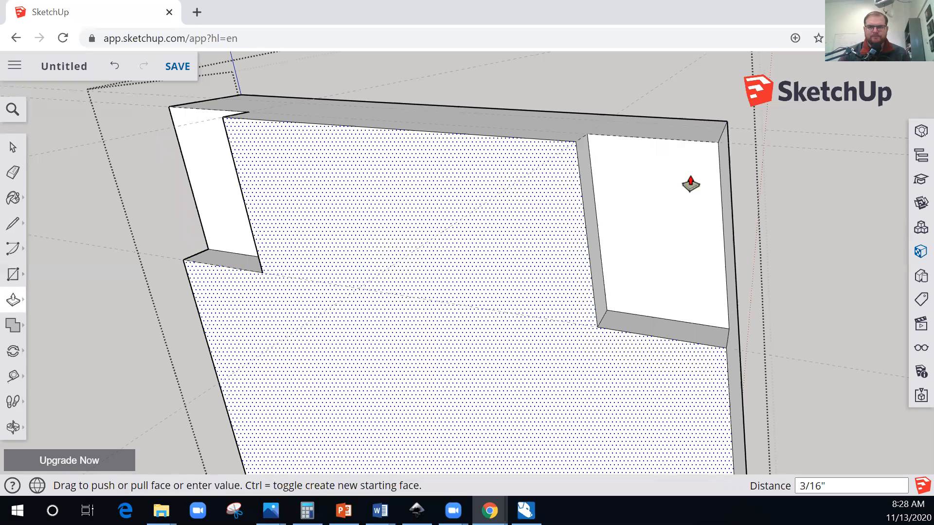
- Push both recessed corner areas through the leg's remaining thickness to cut away the two upper corners
{"action": "left_click", "coordinate": [659, 195]}
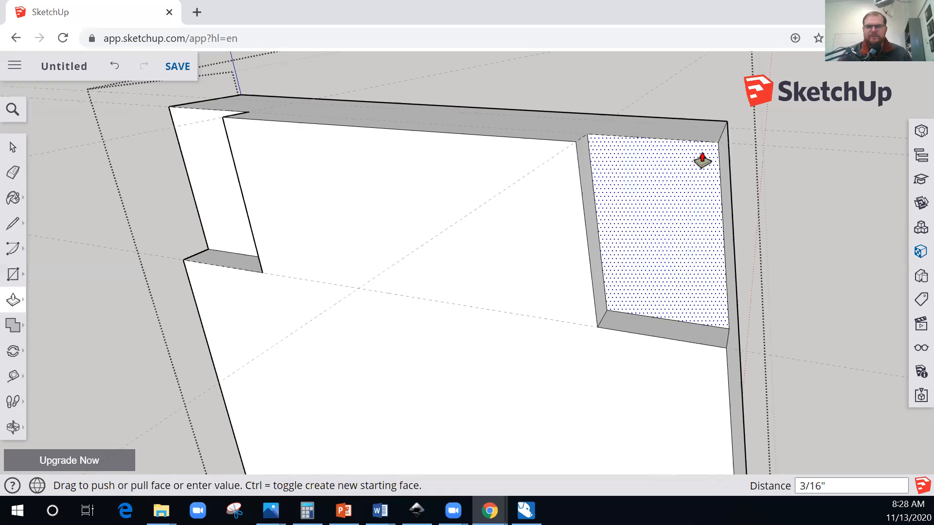
{"action": "left_click", "coordinate": [706, 156]}
{"action": "left_click", "coordinate": [197, 190]}
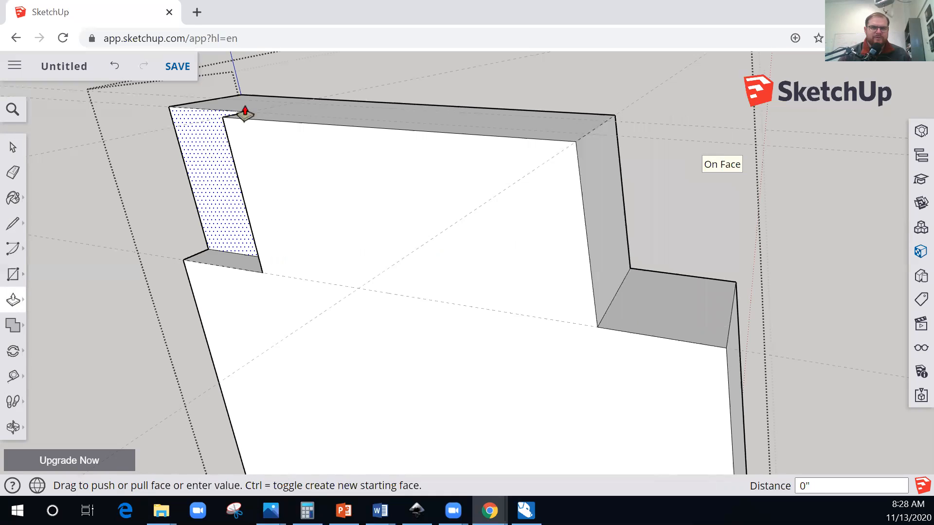
{"action": "left_click", "coordinate": [308, 100]}
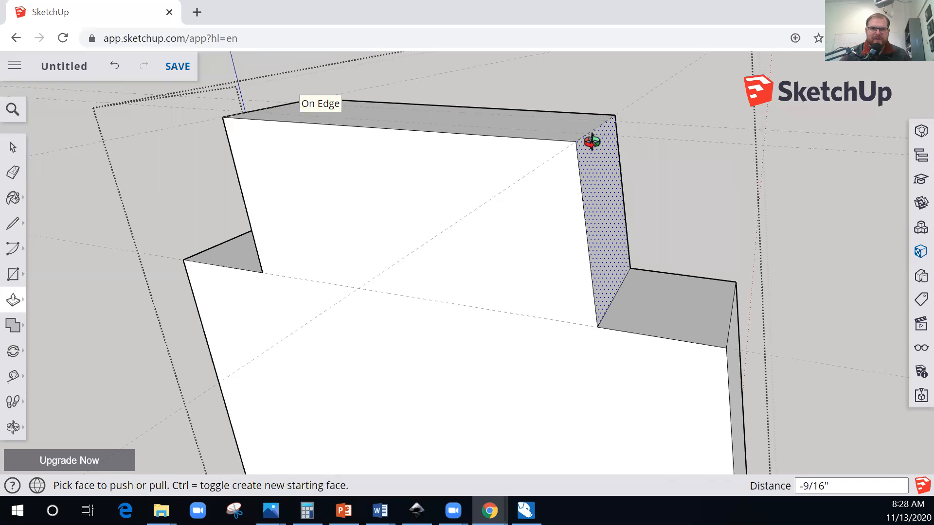
- Draw a line about 1 11/16" long across the leg's wide face along the horizontal guide, joining the inner corners of both notches
{"action": "middle_click_drag", "start_coordinate": [564, 214], "coordinate": [521, 273]}
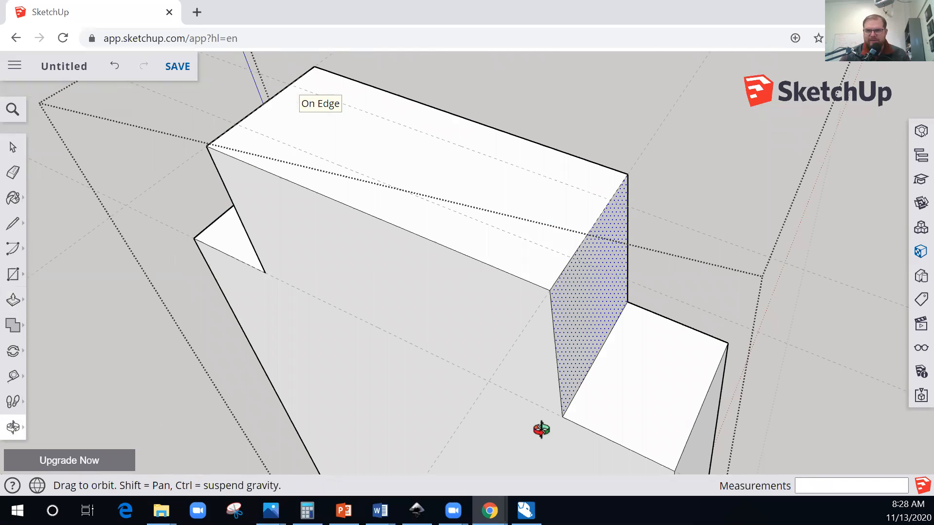
{"action": "middle_click_drag", "start_coordinate": [527, 354], "coordinate": [577, 358]}
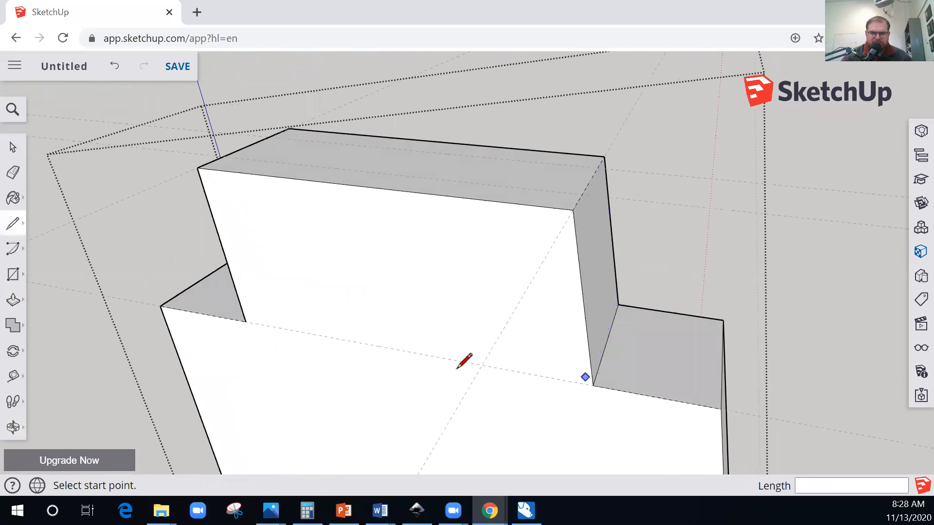
{"action": "left_click", "coordinate": [593, 385]}
{"action": "left_click", "coordinate": [287, 330]}
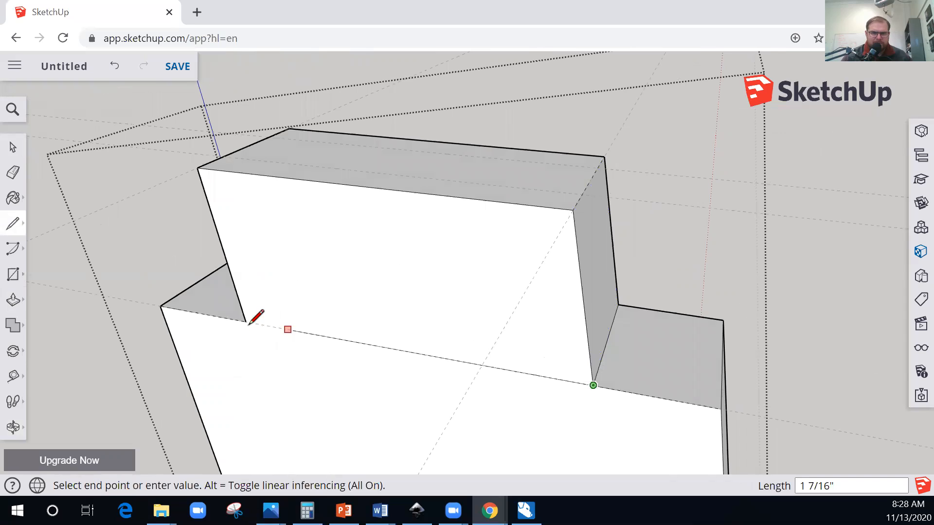
{"action": "left_click", "coordinate": [590, 419]}
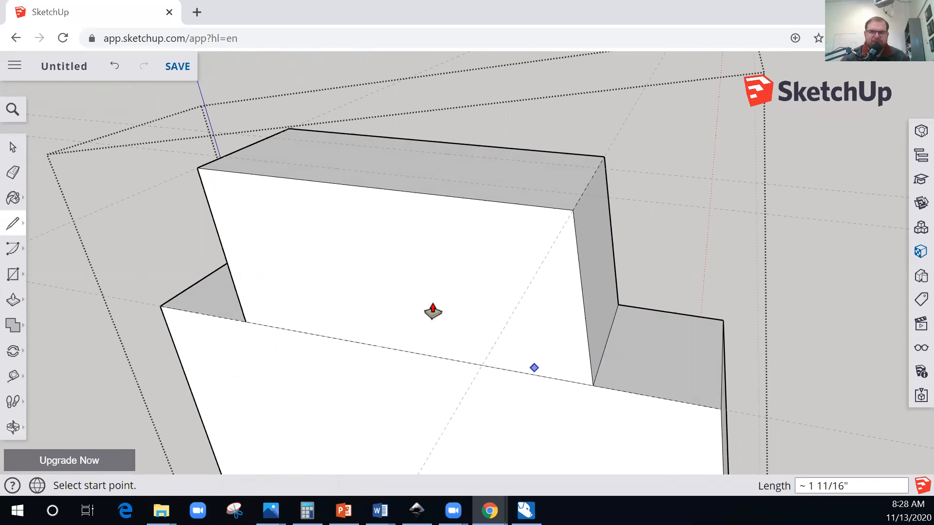
- Push the area above the line on the leg's wide face 3/16" inward with Push/Pull
{"action": "key", "text": "p"}
{"action": "key", "text": "ctrl+z"}
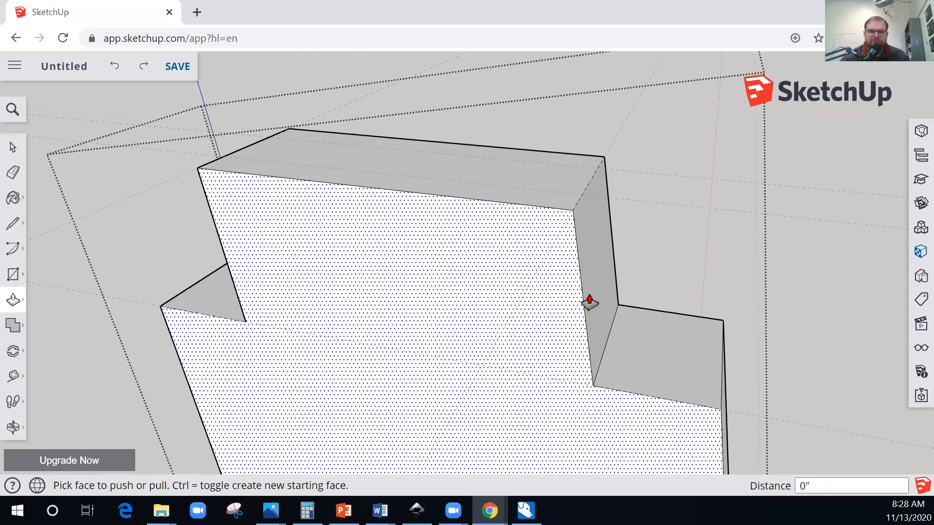
{"action": "key", "text": "ctrl+y"}
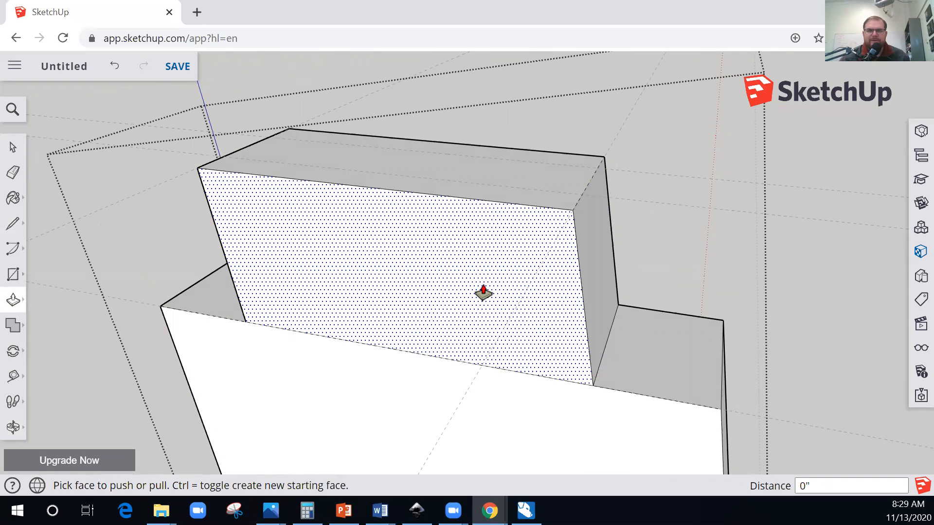
{"action": "left_click", "coordinate": [576, 212]}
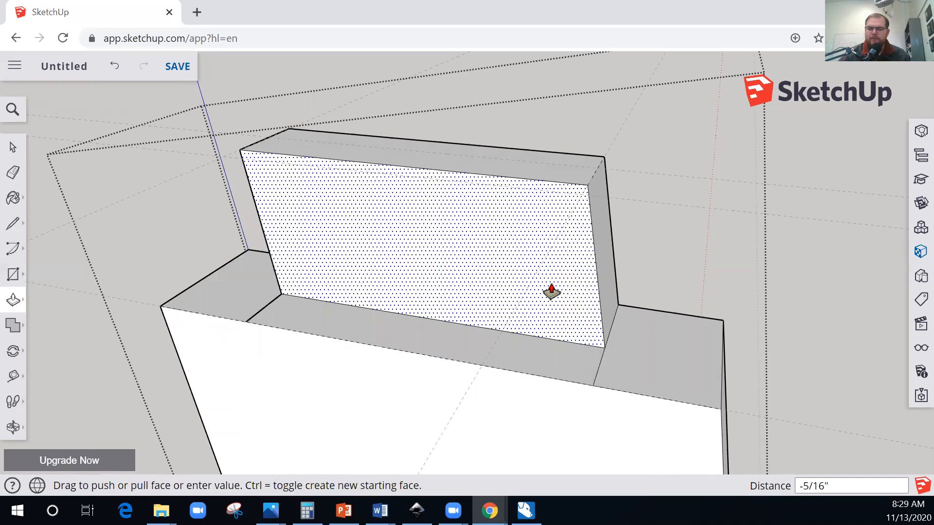
{"action": "type", "text": "3/16"}
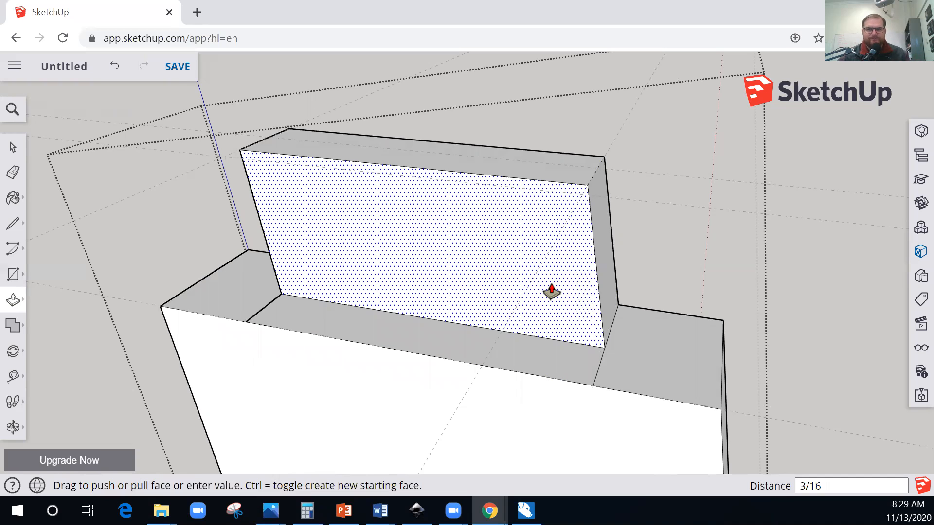
{"action": "key", "text": "Return"}
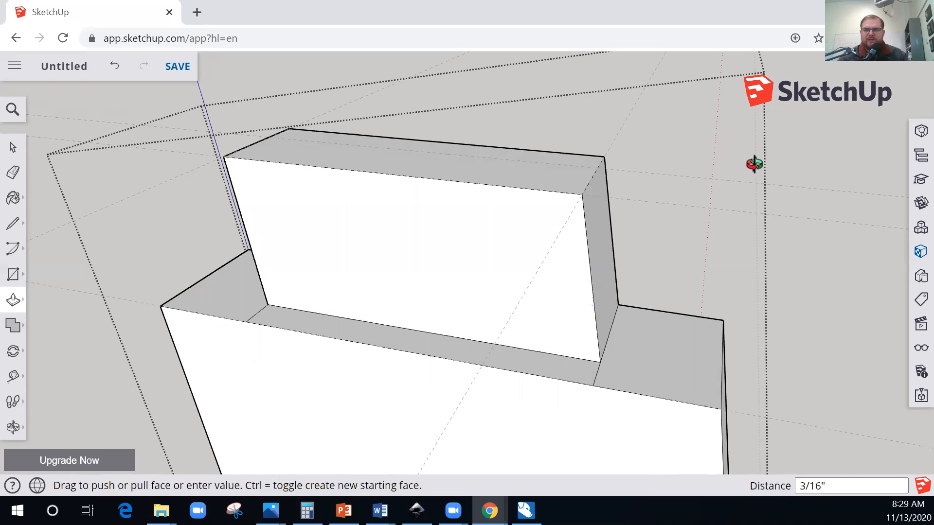
- Draw a line across the leg's opposite wide face joining the inner corners of both notches
{"action": "key", "text": "o"}
{"action": "mouse_move", "coordinate": [181, 165]}
{"action": "left_mouse_down"}
{"action": "mouse_move", "coordinate": [92, 161]}
{"action": "mouse_move", "coordinate": [323, 187]}
{"action": "left_mouse_up"}
{"action": "key", "text": "l"}
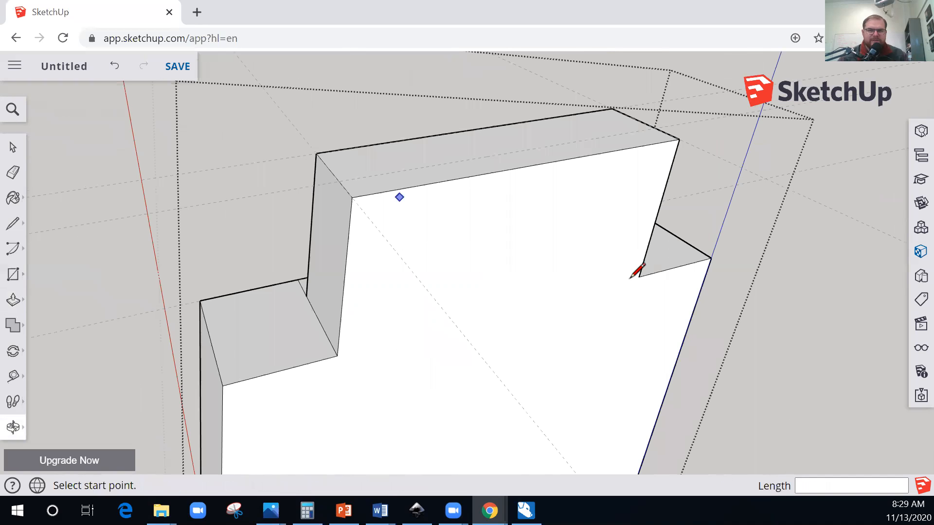
{"action": "left_click", "coordinate": [638, 276]}
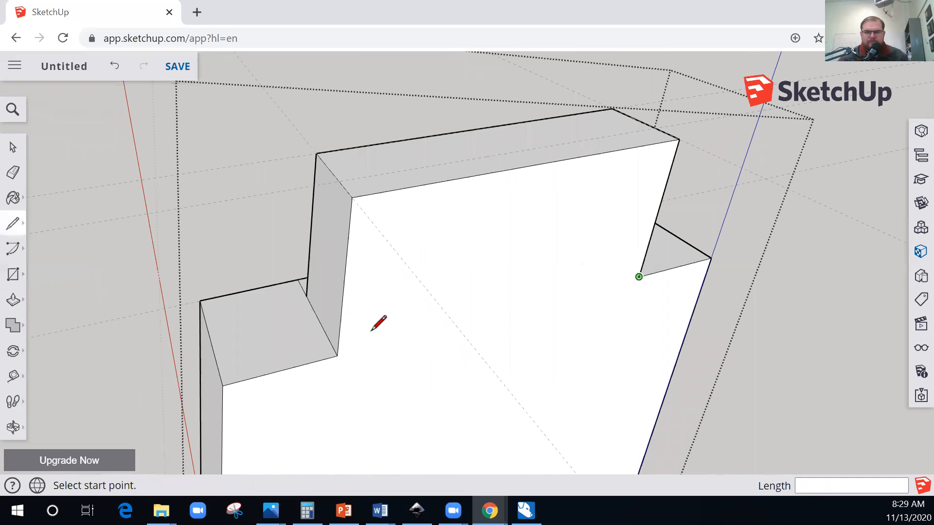
{"action": "left_click", "coordinate": [337, 356]}
- Push the area above the new line 3/16" inward to thin the tenon from the second side
{"action": "key", "text": "p"}
{"action": "left_click_drag", "start_coordinate": [341, 197], "coordinate": [653, 131]}
{"action": "left_click", "coordinate": [652, 131]}
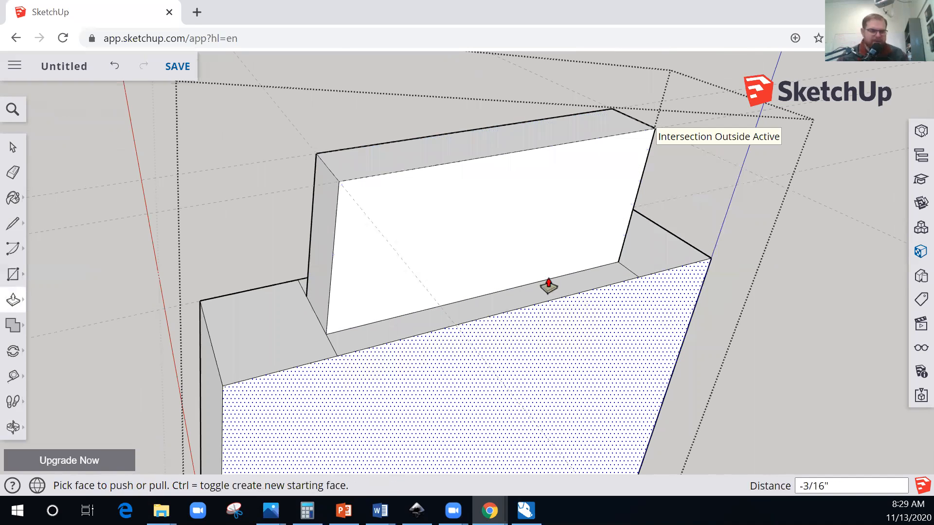
- Examine the tenon from several sides and check its shape against the whole leg
{"action": "key", "text": "o"}
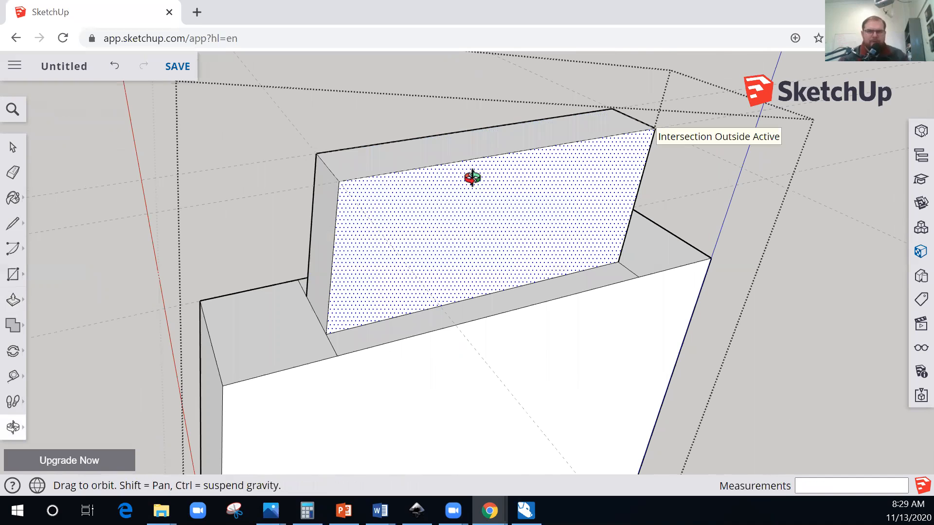
{"action": "left_click_drag", "start_coordinate": [589, 188], "coordinate": [566, 332]}
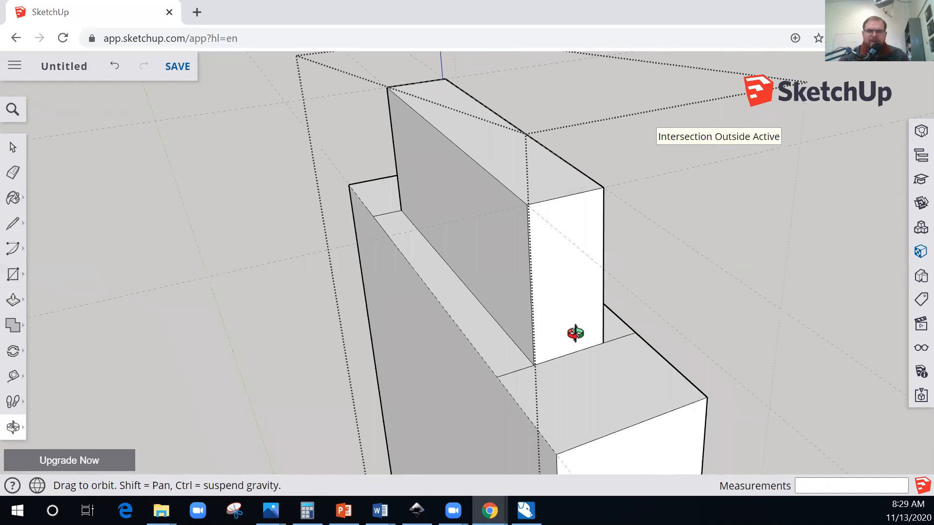
{"action": "left_click_drag", "start_coordinate": [708, 291], "coordinate": [648, 308]}
{"action": "left_click_drag", "start_coordinate": [648, 396], "coordinate": [510, 327]}
{"action": "left_click_drag", "start_coordinate": [501, 267], "coordinate": [513, 298]}
{"action": "scroll", "coordinate": [492, 227], "scroll_direction": "down", "scroll_amount": 5}
{"action": "scroll", "coordinate": [501, 304], "scroll_direction": "down", "scroll_amount": 2}
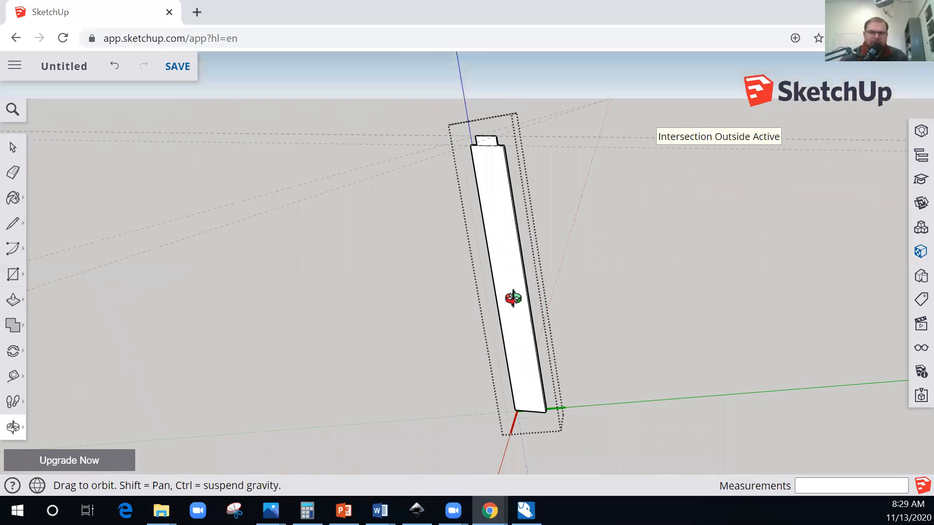
{"action": "scroll", "coordinate": [492, 333], "scroll_direction": "up", "scroll_amount": 5}
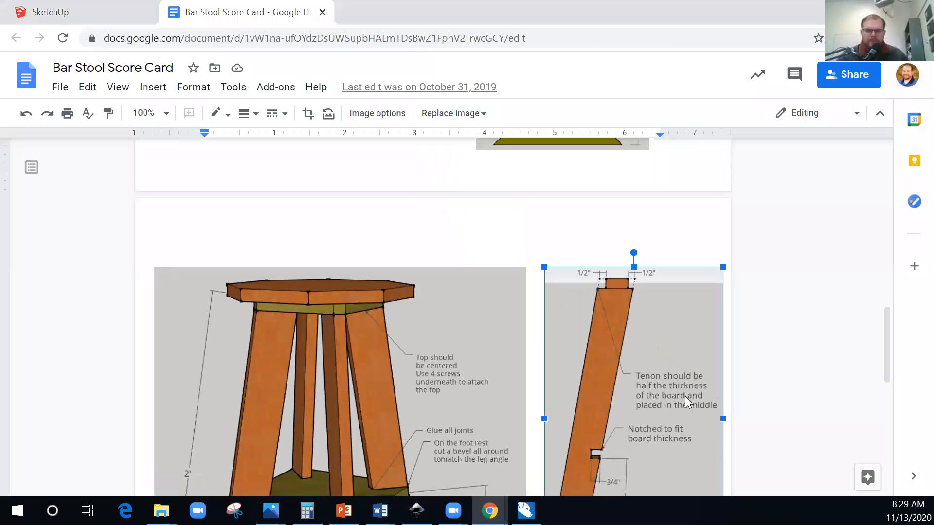
- Look up the foot-rest notch's height and depth in the Bar Stool Score Card's leg drawing and return to SketchUp
{"action": "scroll", "coordinate": [595, 219], "scroll_direction": "down", "scroll_amount": 6}
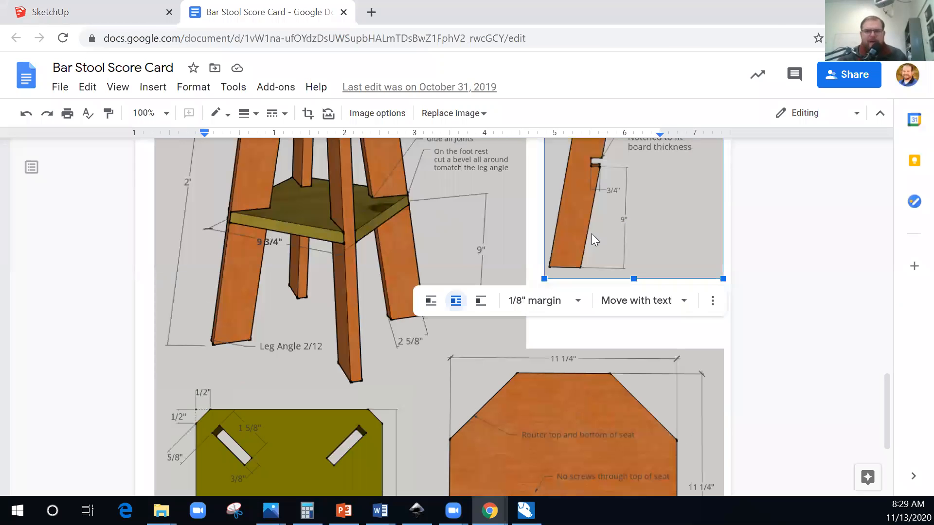
{"action": "scroll", "coordinate": [603, 360], "scroll_direction": "up", "scroll_amount": 3}
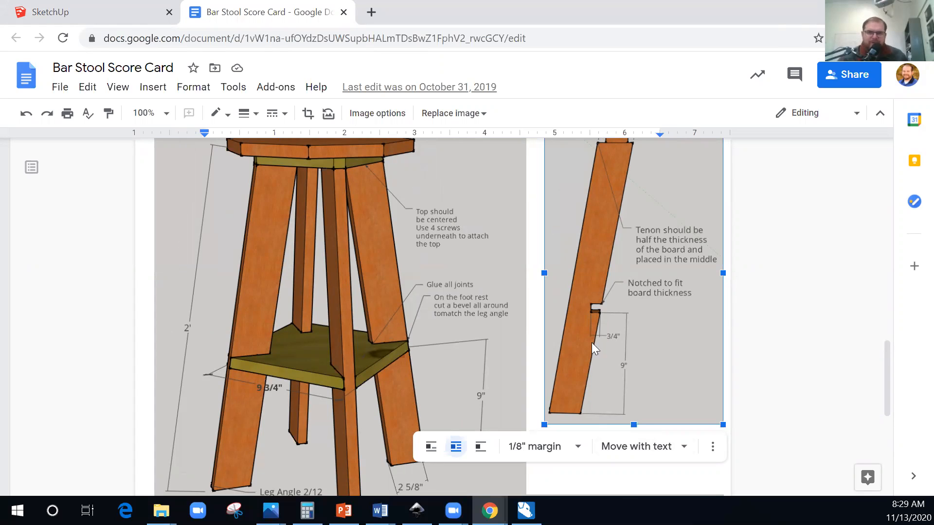
{"action": "scroll", "coordinate": [605, 237], "scroll_direction": "down", "scroll_amount": 2}
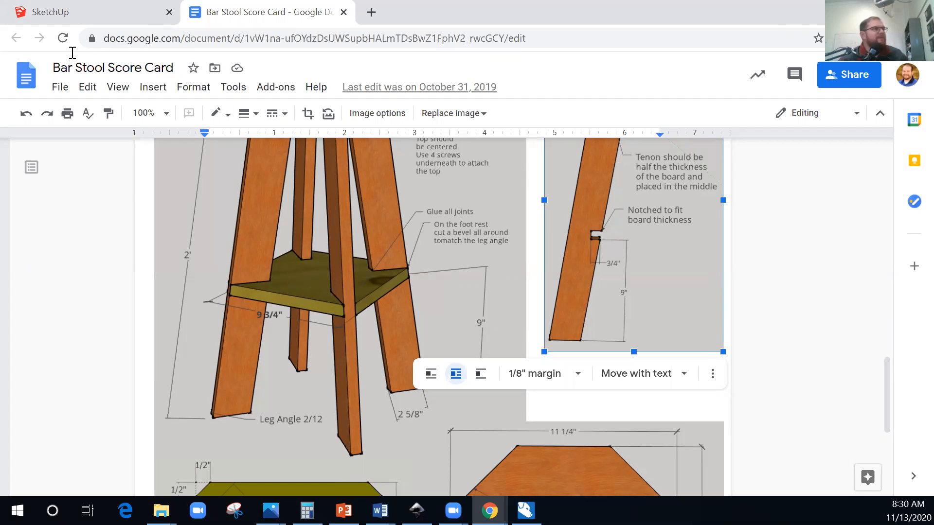
{"action": "key", "text": "ctrl+w"}
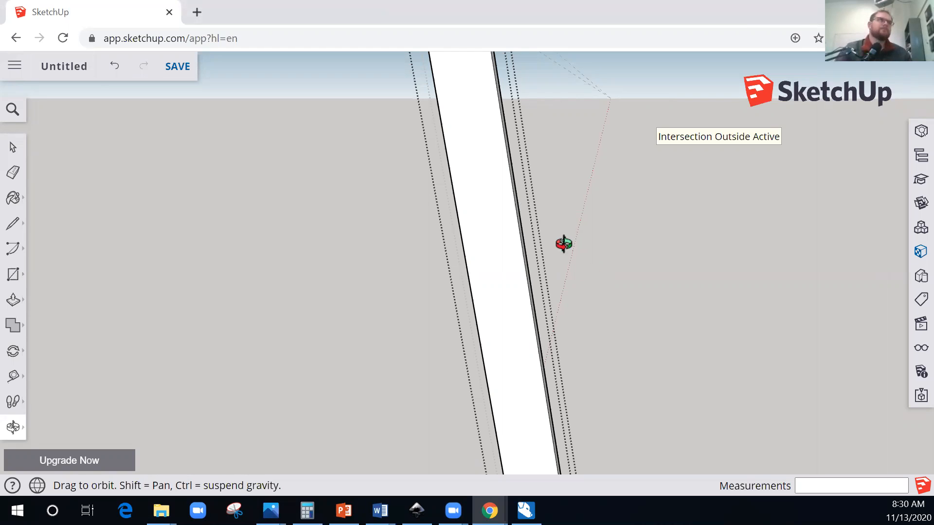
- Close the Leg component and reopen it for editing at its lower end
{"action": "scroll", "coordinate": [527, 428], "scroll_direction": "down", "scroll_amount": 3}
{"action": "scroll", "coordinate": [511, 435], "scroll_direction": "up", "scroll_amount": 2}
{"action": "left_click_drag", "start_coordinate": [541, 323], "coordinate": [547, 334]}
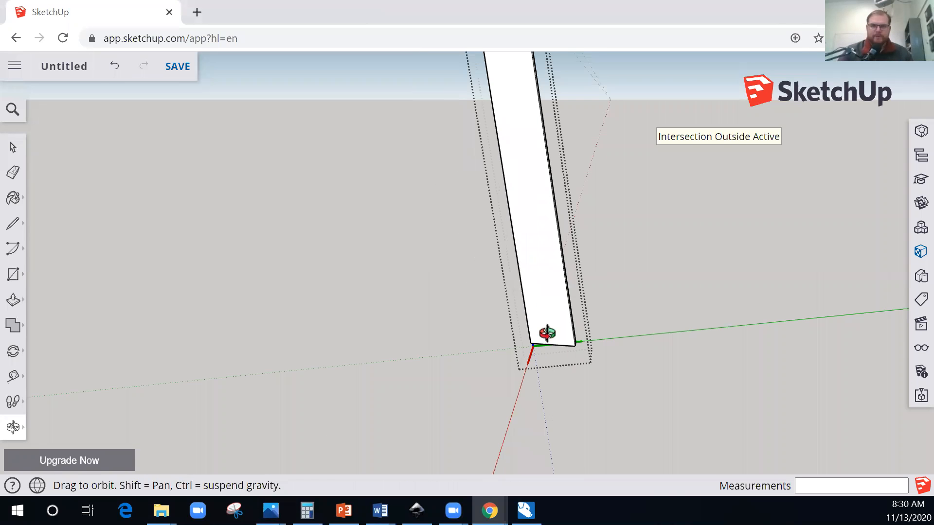
{"action": "left_click_drag", "start_coordinate": [592, 313], "coordinate": [590, 334]}
{"action": "key", "text": "space"}
{"action": "left_click", "coordinate": [585, 380]}
{"action": "key", "text": "o"}
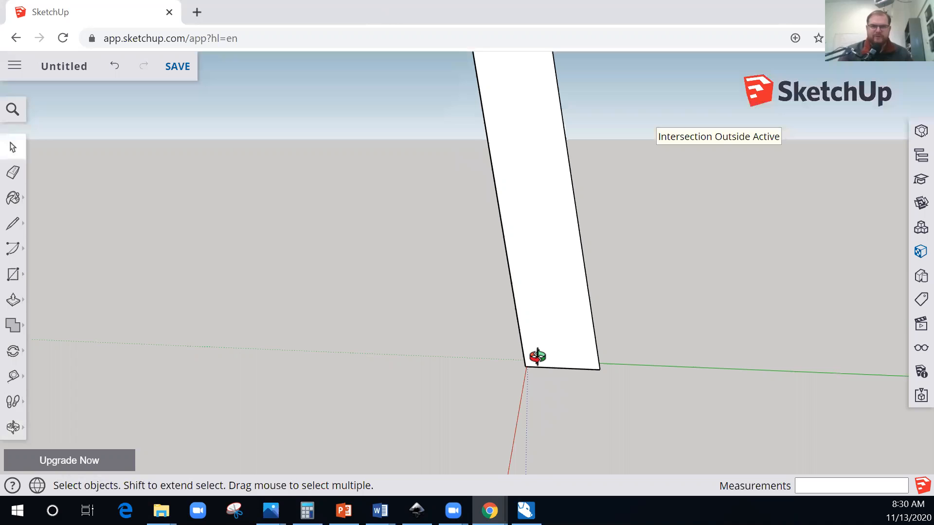
{"action": "left_click_drag", "start_coordinate": [544, 316], "coordinate": [517, 267]}
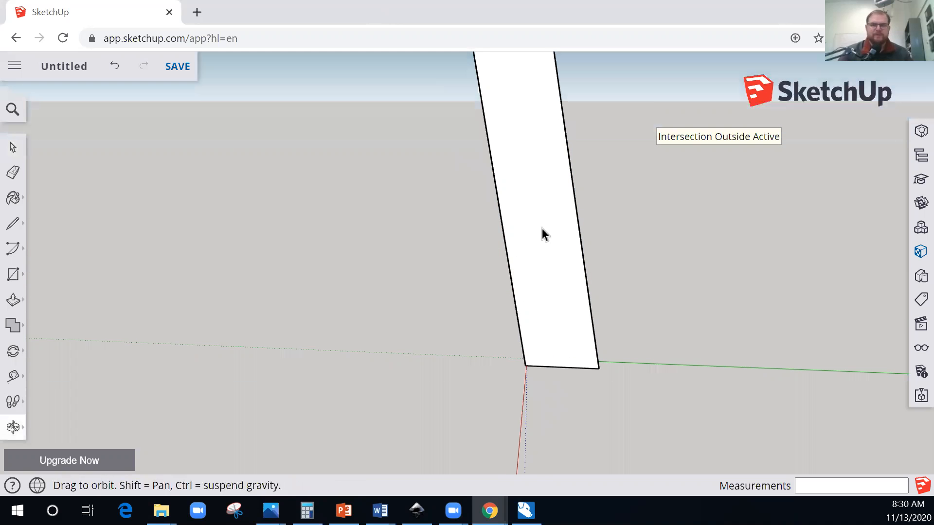
{"action": "key", "text": "space"}
{"action": "left_click", "coordinate": [548, 316]}
{"action": "left_click", "coordinate": [640, 244]}
{"action": "left_click", "coordinate": [552, 279]}
{"action": "double_click", "coordinate": [552, 278]}
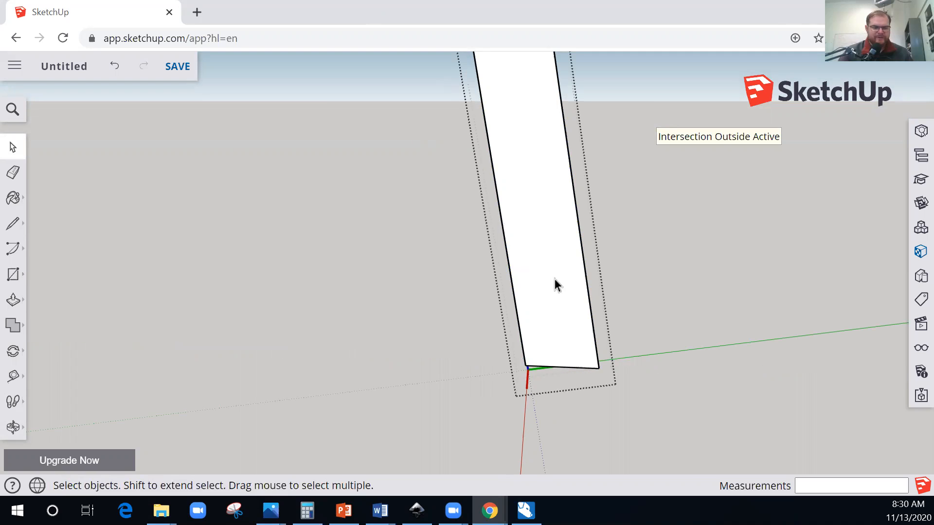
- Place a horizontal guide 9" above the leg's bottom edge with the Tape Measure
{"action": "key", "text": "t"}
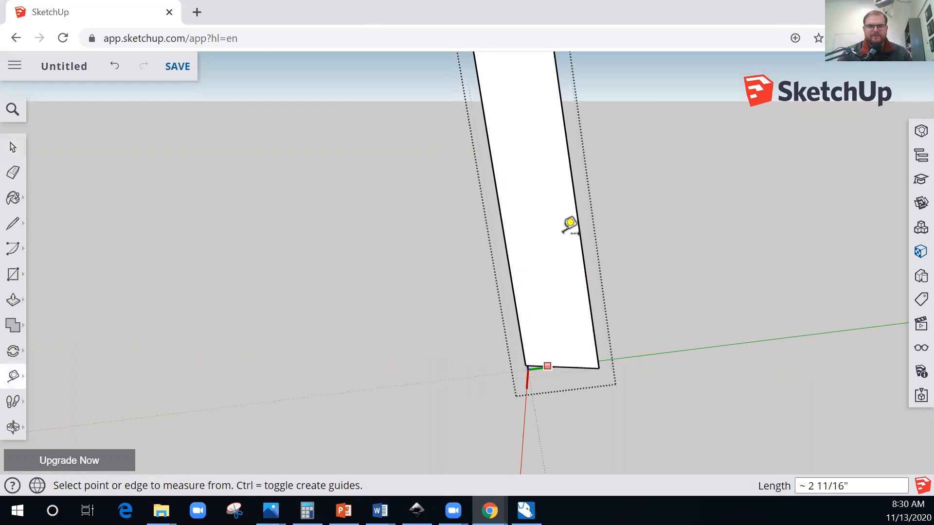
{"action": "left_click", "coordinate": [569, 221]}
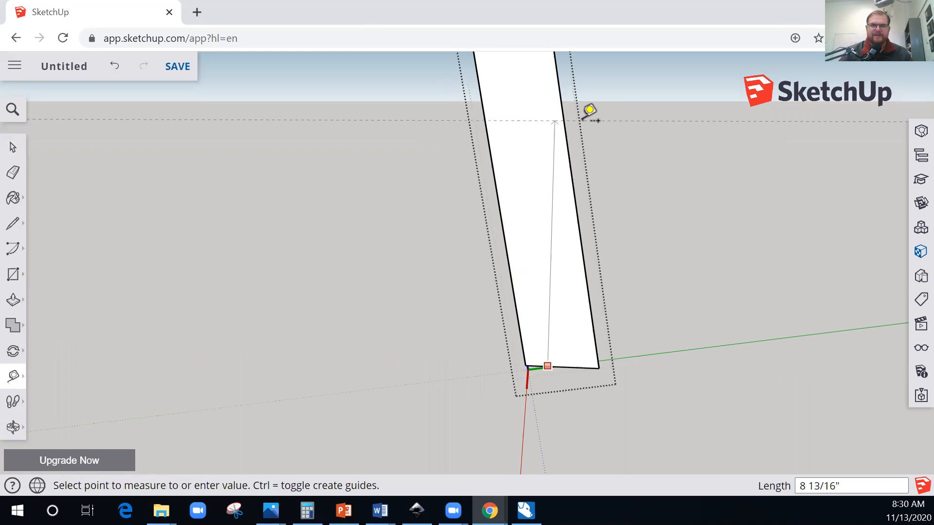
{"action": "type", "text": "9"}
{"action": "key", "text": "Return"}
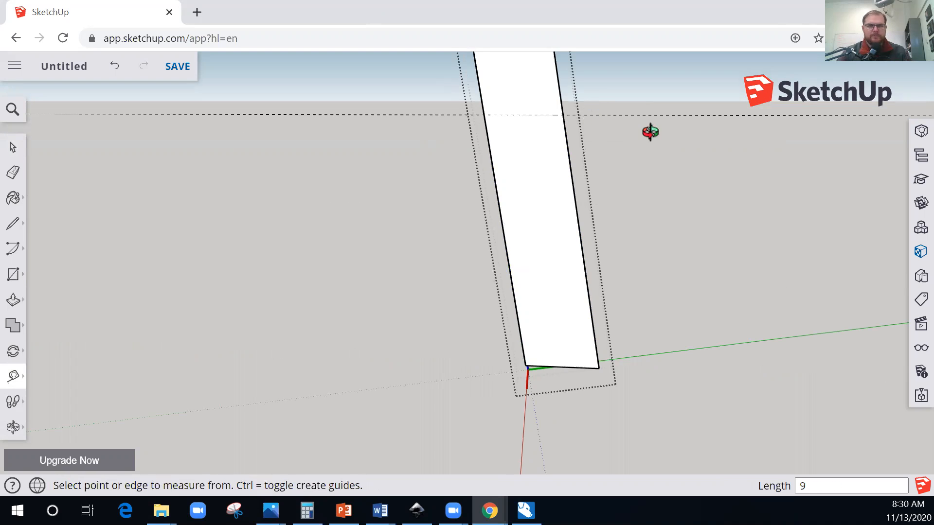
- Draw a 3/4" line along the 9" guide on the opposite wide face, starting at the leg's slanted edge
{"action": "key", "text": "o"}
{"action": "left_click_drag", "start_coordinate": [327, 135], "coordinate": [502, 267]}
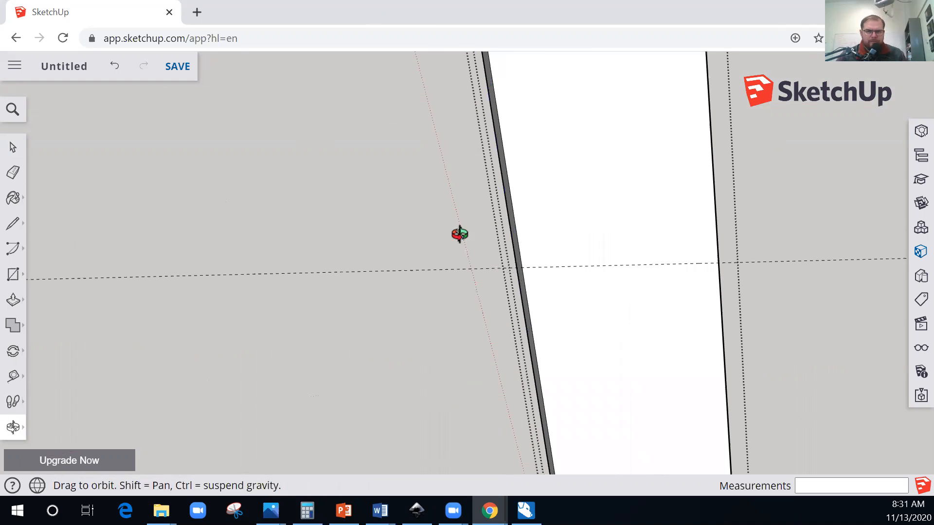
{"action": "left_click_drag", "start_coordinate": [417, 198], "coordinate": [513, 320]}
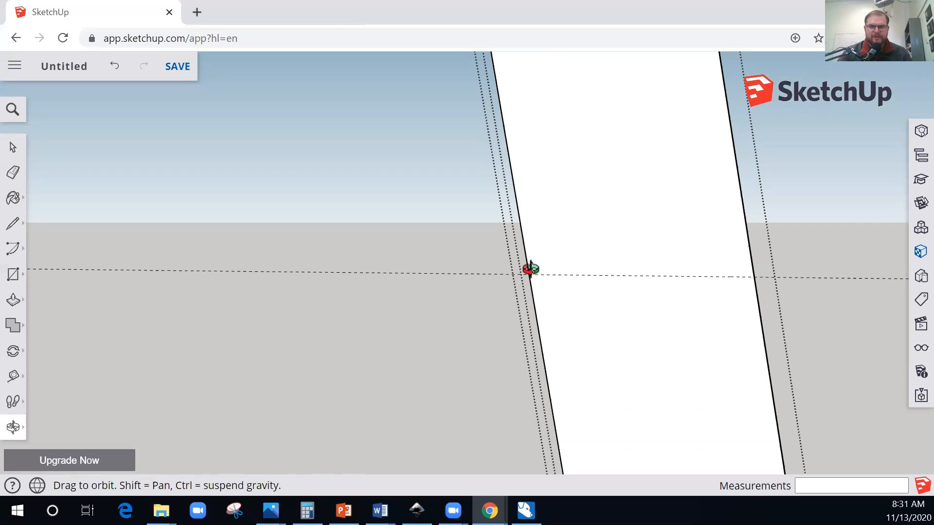
{"action": "key", "text": "l"}
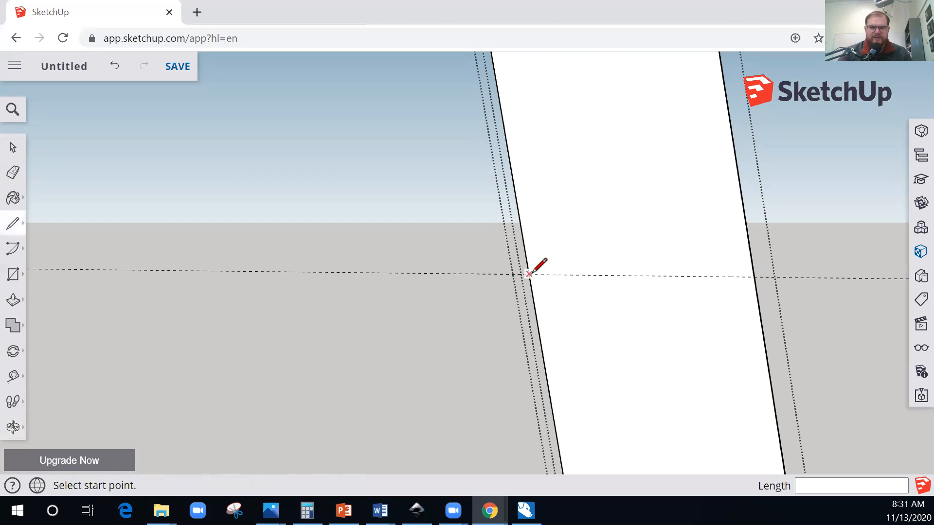
{"action": "left_click", "coordinate": [528, 273]}
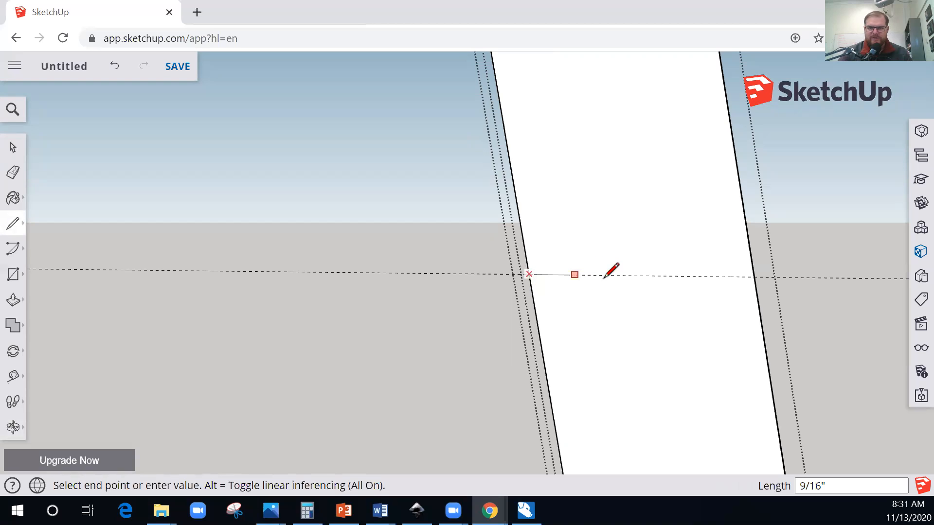
{"action": "type", "text": "3/4"}
{"action": "key", "text": "Return"}
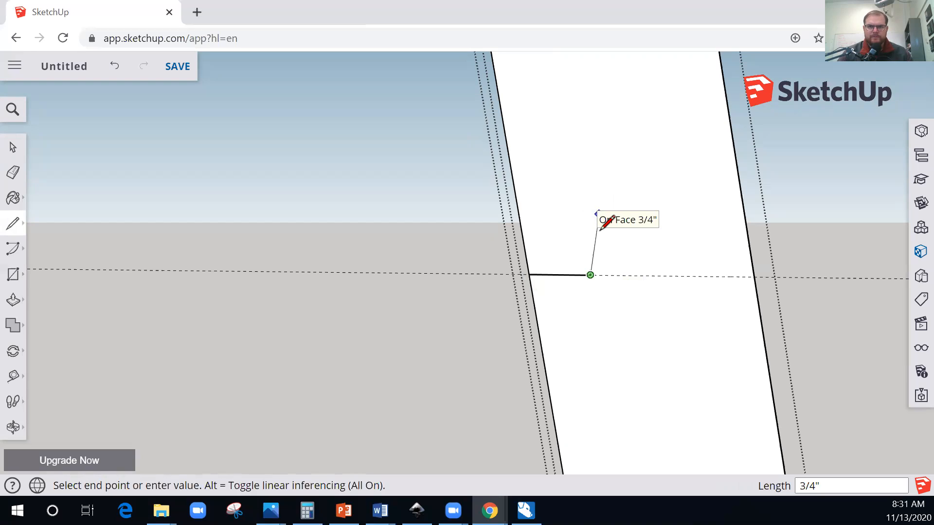
{"action": "key", "text": "Escape"}
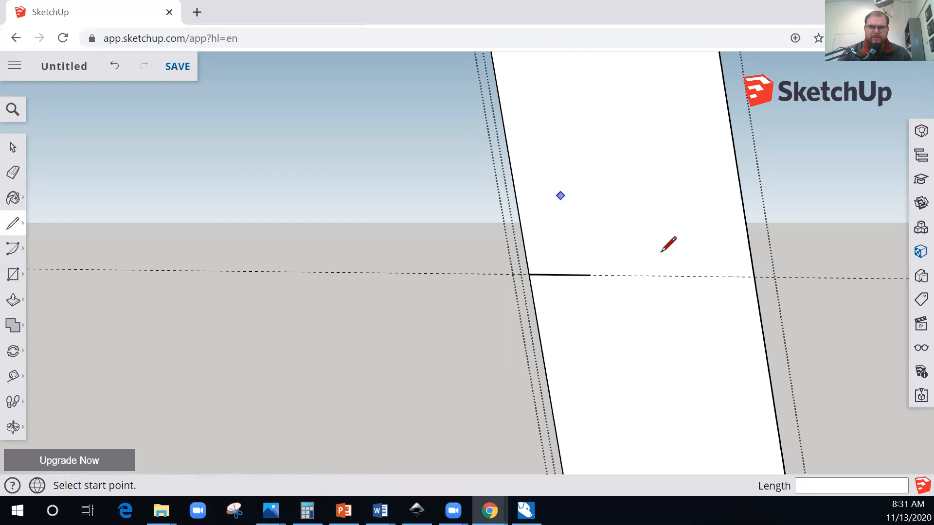
- Try to draw a 3/4" vertical line up from the inner end of the notch line, outside the Leg component
{"action": "key", "text": "space"}
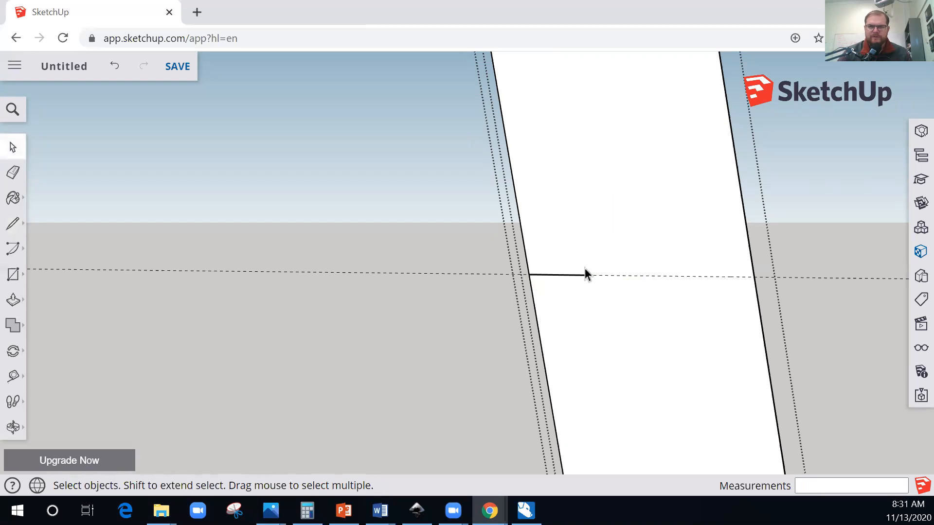
{"action": "key", "text": "l"}
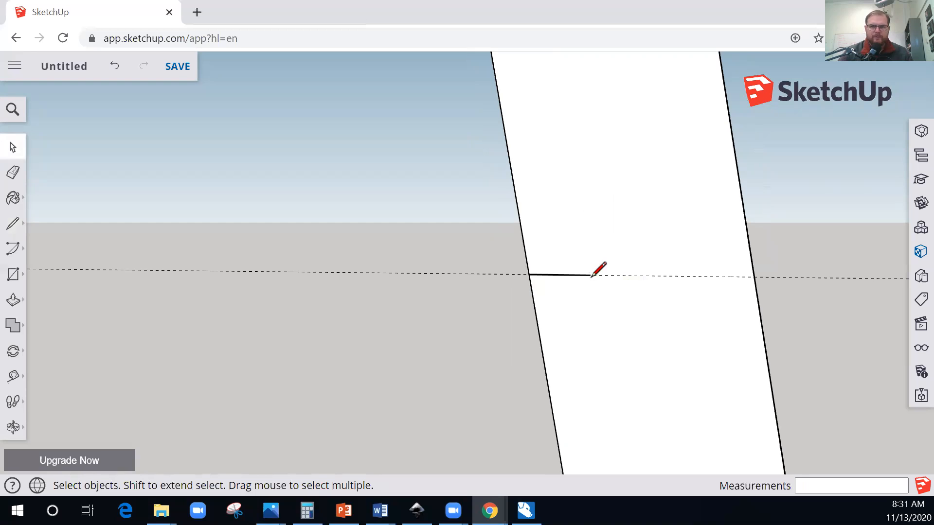
{"action": "left_click", "coordinate": [594, 219]}
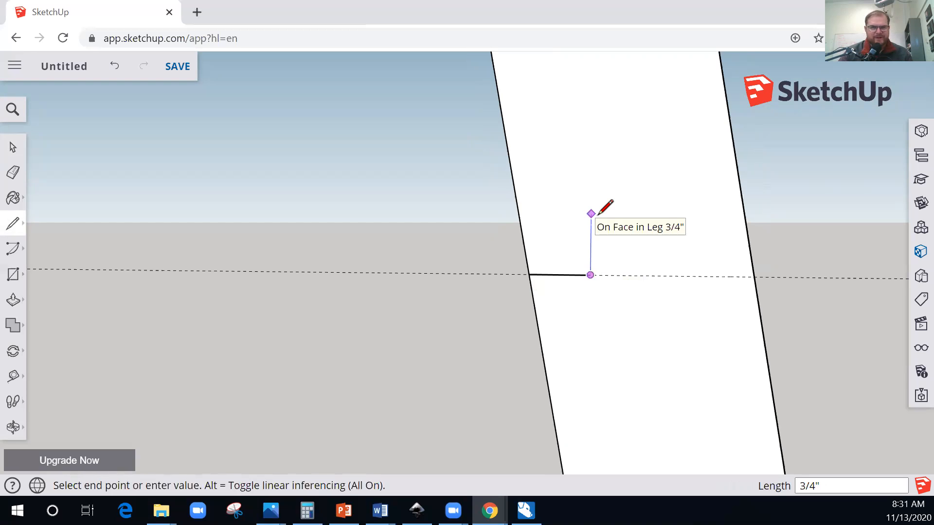
{"action": "type", "text": "3/4"}
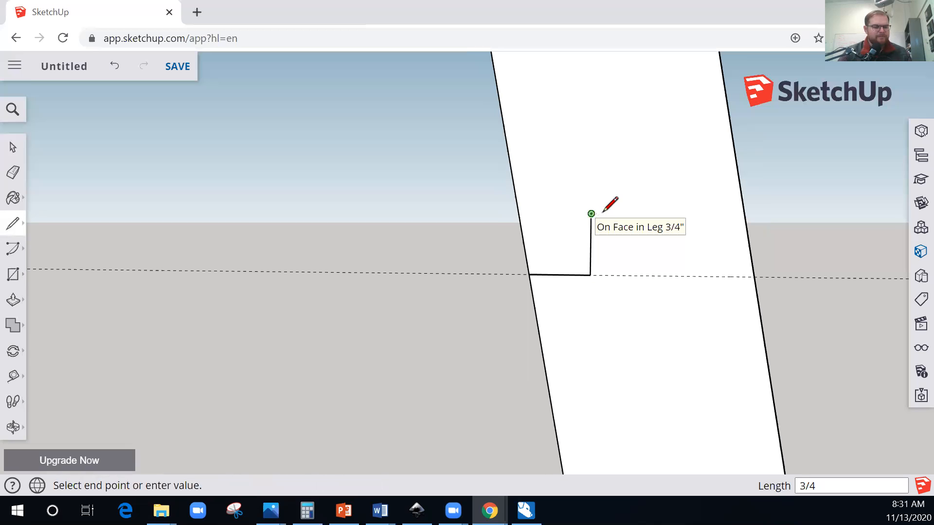
{"action": "key", "text": "Return"}
{"action": "key", "text": "ctrl+z"}
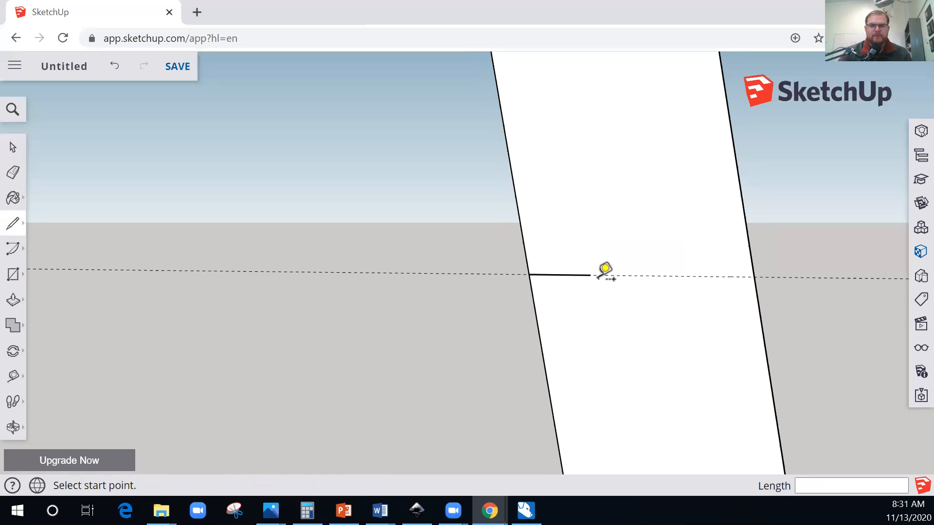
- Place a guide point 3/4" straight above the inner end of the notch line
{"action": "key", "text": "t"}
{"action": "left_click", "coordinate": [602, 211]}
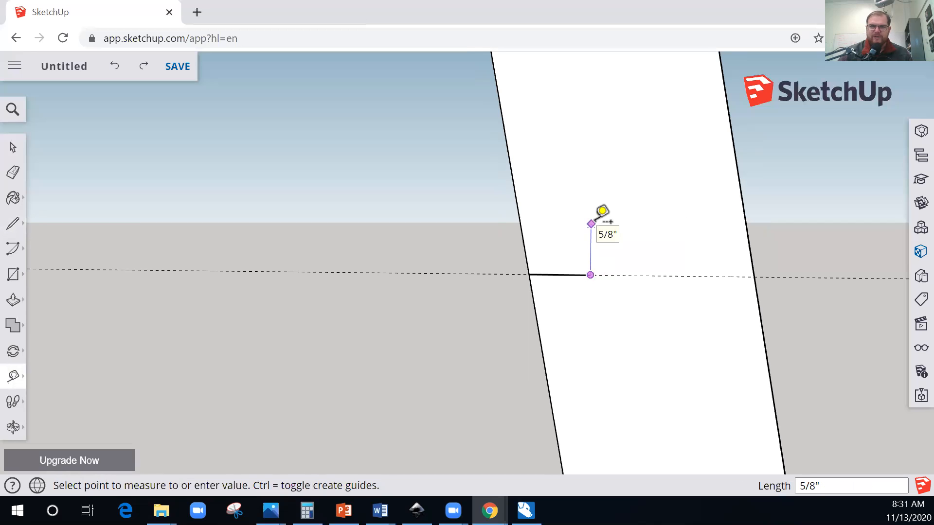
{"action": "left_click", "coordinate": [613, 273]}
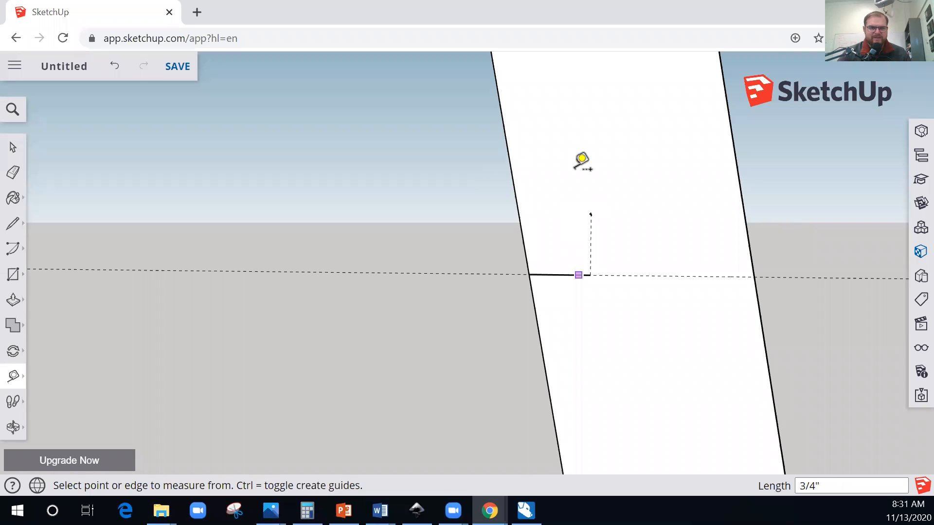
- Reopen the Leg component and draw a 3/4" vertical line from the notch line's inner end to the guide point
{"action": "key", "text": "space"}
{"action": "key", "text": "ctrl+a"}
{"action": "double_click", "coordinate": [608, 173]}
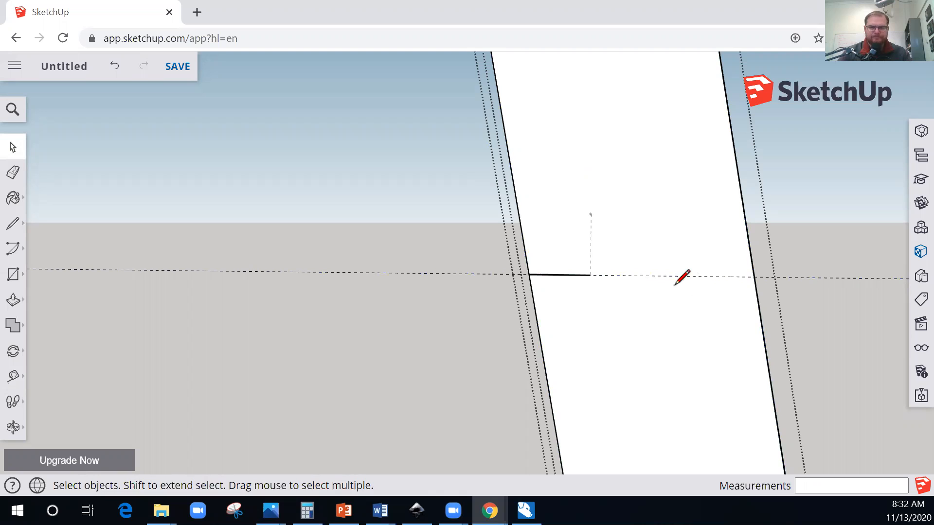
{"action": "key", "text": "l"}
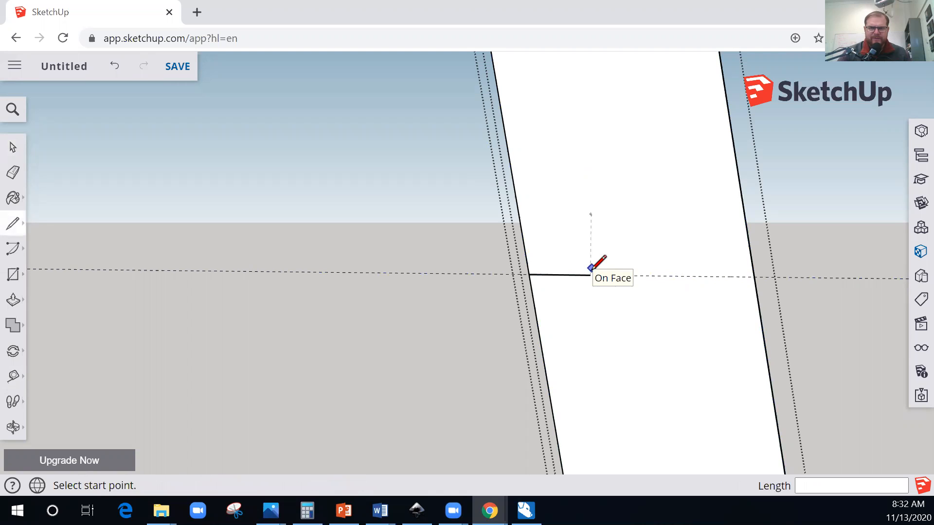
{"action": "left_click", "coordinate": [589, 273]}
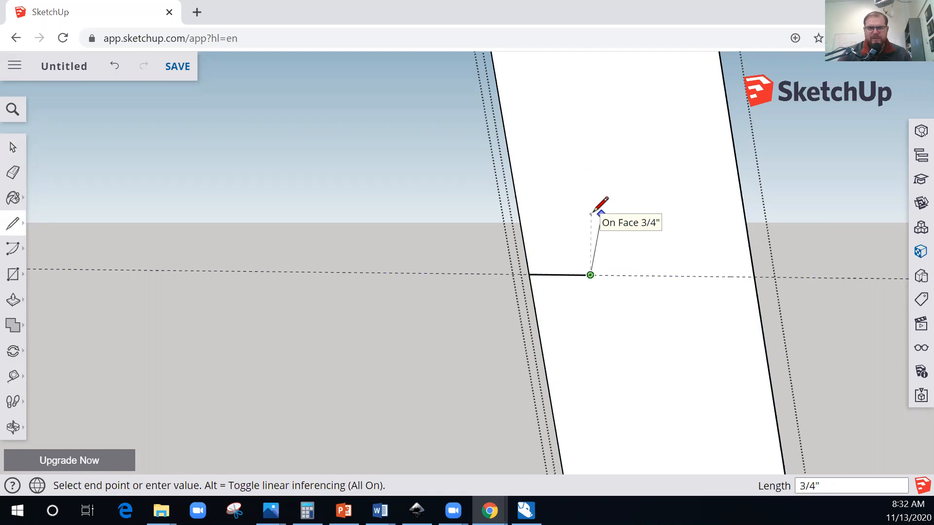
{"action": "left_click", "coordinate": [591, 213]}
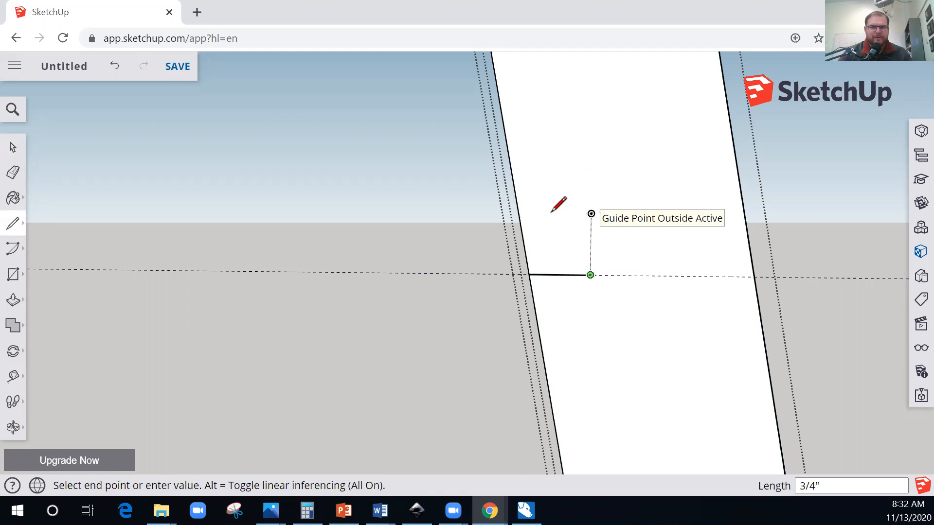
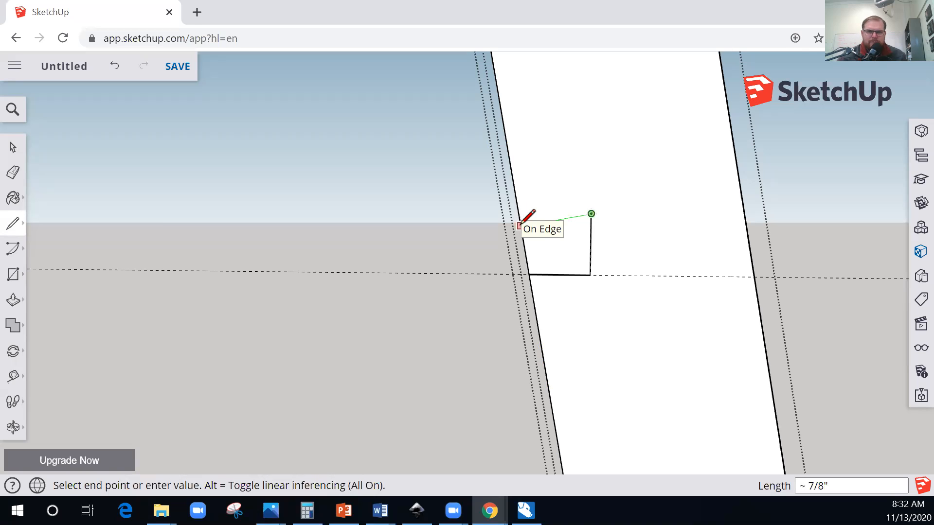
{"action": "key", "text": "o"}
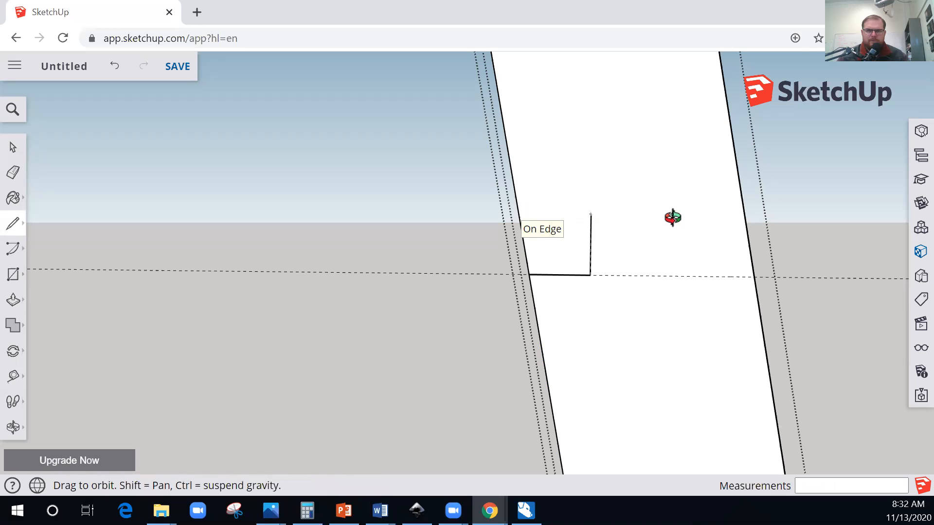
{"action": "left_click_drag", "start_coordinate": [788, 244], "coordinate": [559, 310]}
{"action": "left_click_drag", "start_coordinate": [398, 310], "coordinate": [555, 207]}
{"action": "key", "text": "l"}
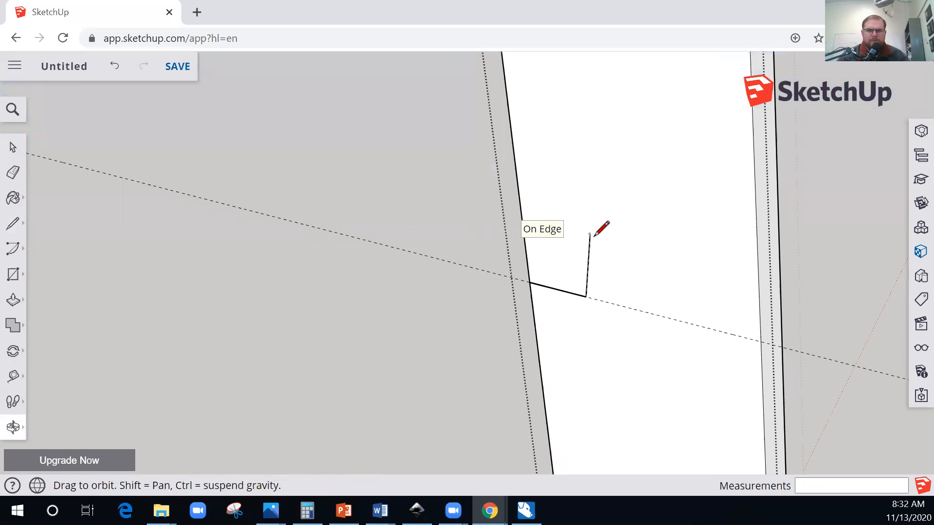
{"action": "left_click", "coordinate": [590, 232]}
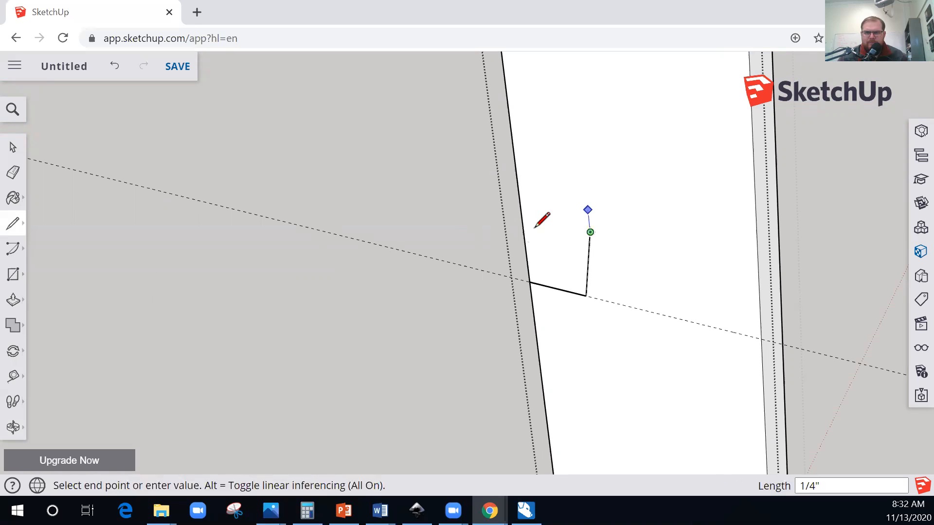
{"action": "scroll", "coordinate": [543, 228], "scroll_direction": "up", "scroll_amount": 2}
{"action": "scroll", "coordinate": [520, 217], "scroll_direction": "up", "scroll_amount": 2}
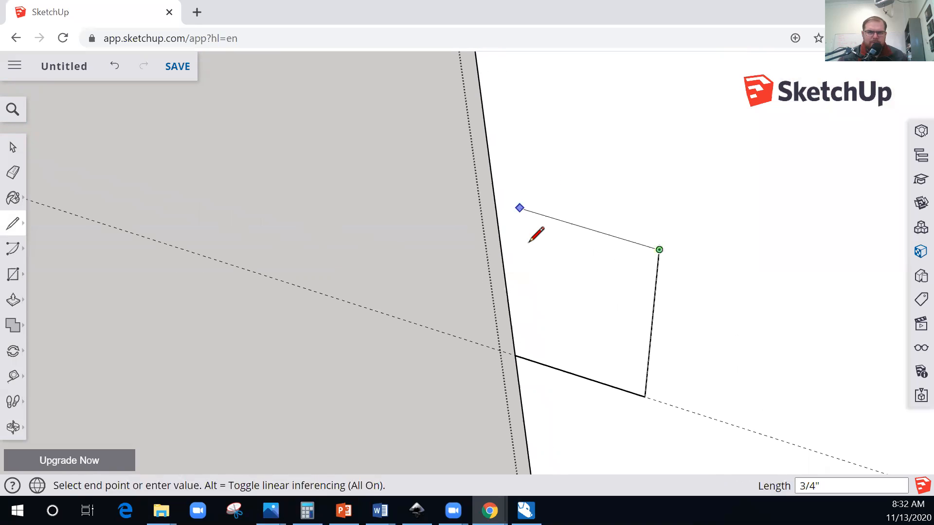
{"action": "key", "text": "Escape"}
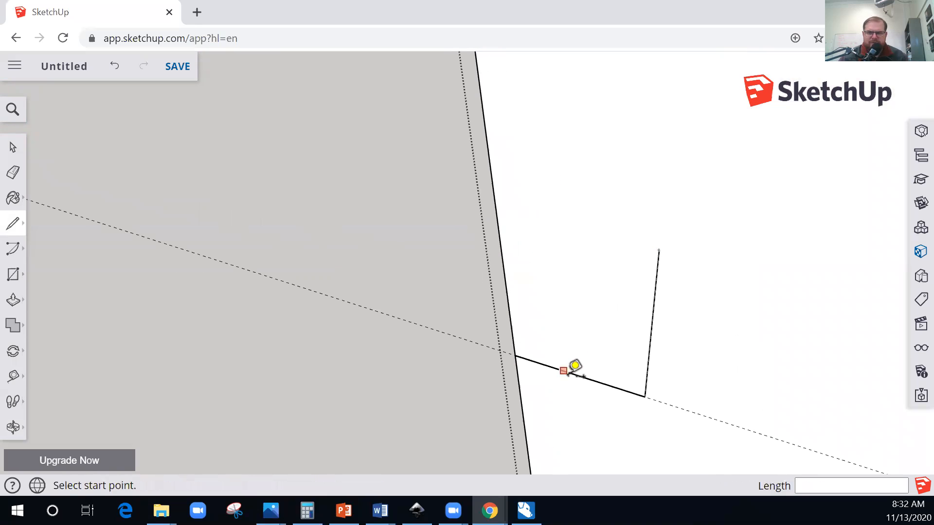
- Place a guide parallel to the notch outline's lower edge, offset 3/4" up the leg
{"action": "key", "text": "t"}
{"action": "left_click", "coordinate": [575, 374]}
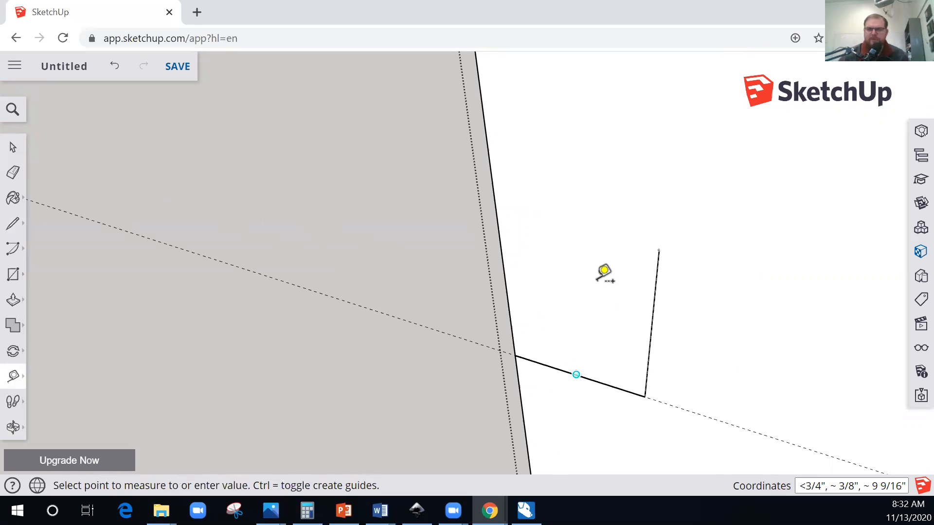
{"action": "type", "text": "3/4"}
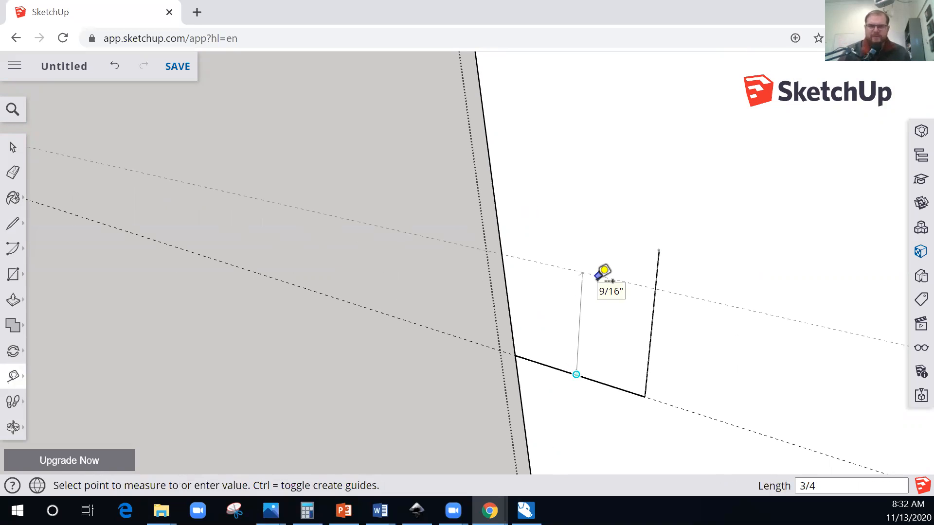
{"action": "key", "text": "Return"}
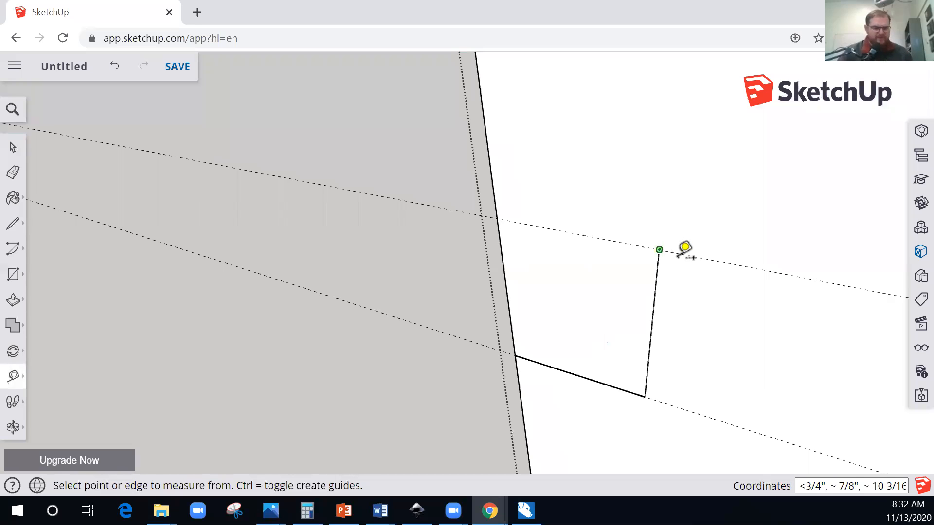
- Draw a line along the upper guide from the end of the vertical notch line to the leg's slanted edge, closing the outline
{"action": "key", "text": "l"}
{"action": "left_click", "coordinate": [659, 250]}
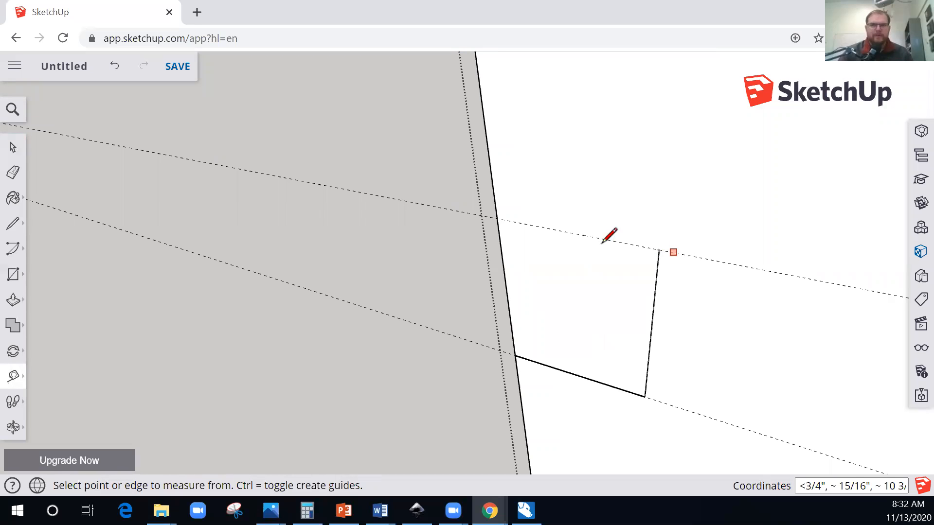
{"action": "type", "text": "7/16"}
{"action": "key", "text": "Return"}
{"action": "left_click", "coordinate": [496, 217]}
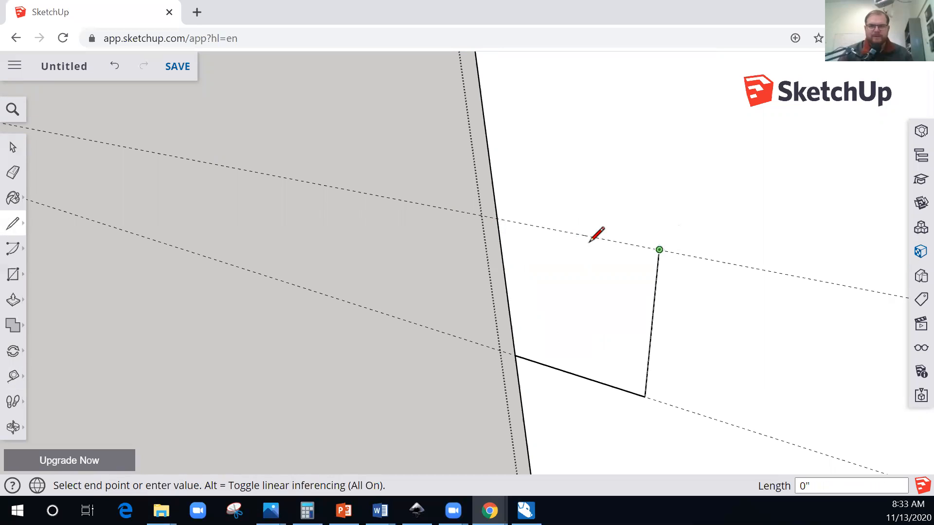
{"action": "left_click", "coordinate": [496, 217]}
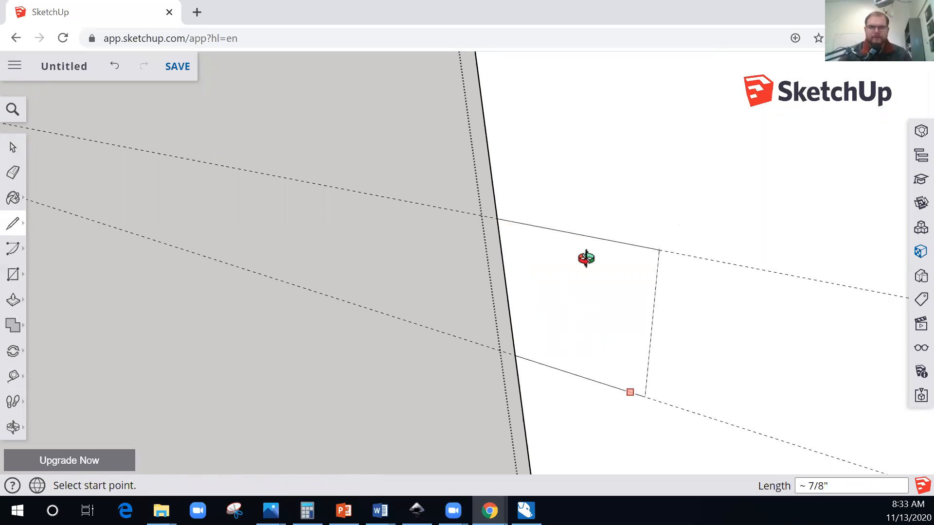
- Push the closed notch profile 3/4" through the leg's full thickness to cut the notch
{"action": "middle_click_drag", "start_coordinate": [710, 244], "coordinate": [661, 294]}
{"action": "left_click_drag", "start_coordinate": [670, 290], "coordinate": [632, 300]}
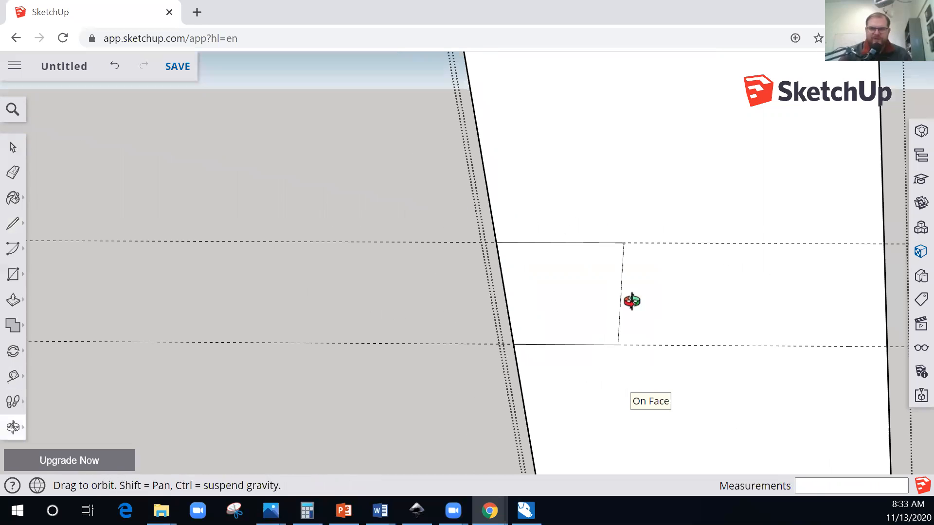
{"action": "left_click_drag", "start_coordinate": [705, 273], "coordinate": [600, 311]}
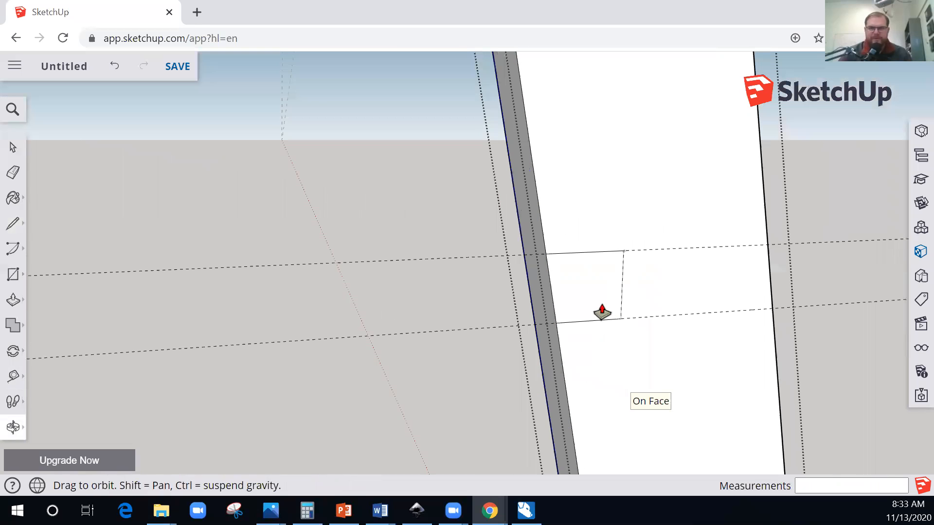
{"action": "key", "text": "p"}
{"action": "left_click_drag", "start_coordinate": [544, 298], "coordinate": [500, 316]}
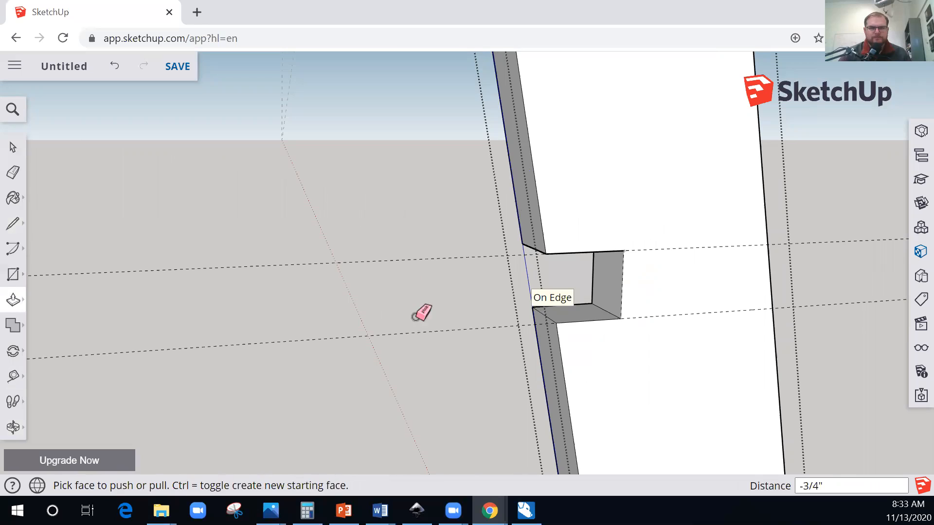
- Erase the construction guides on and around the leg
{"action": "key", "text": "e"}
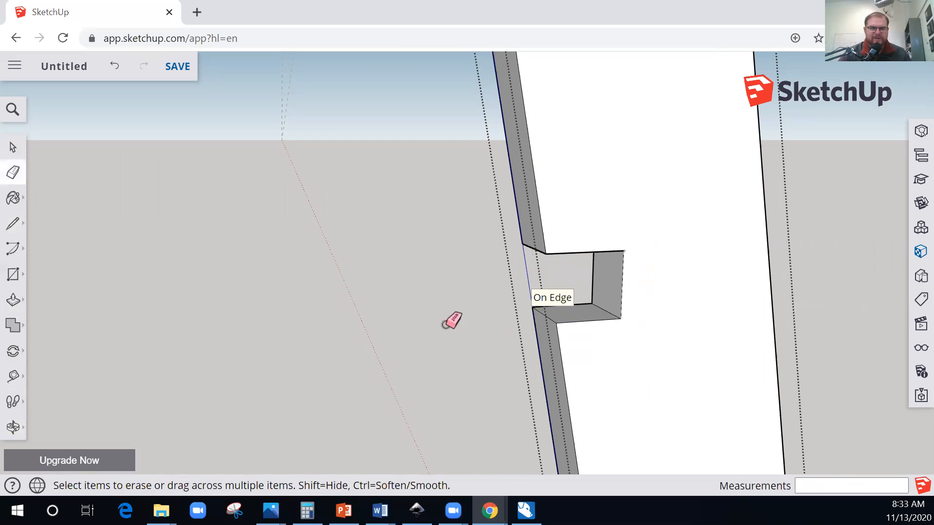
{"action": "key", "text": "space"}
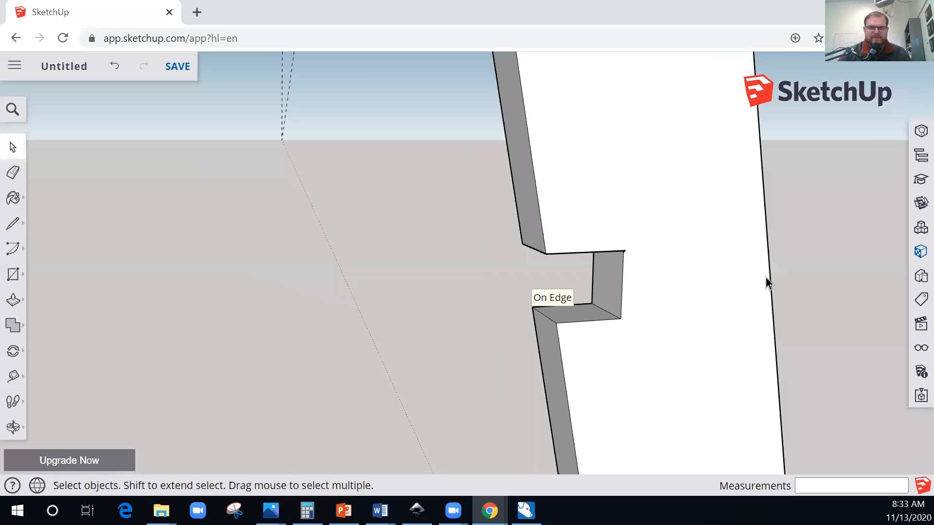
{"action": "scroll", "coordinate": [769, 291], "scroll_direction": "down", "scroll_amount": 3}
{"action": "key", "text": "o"}
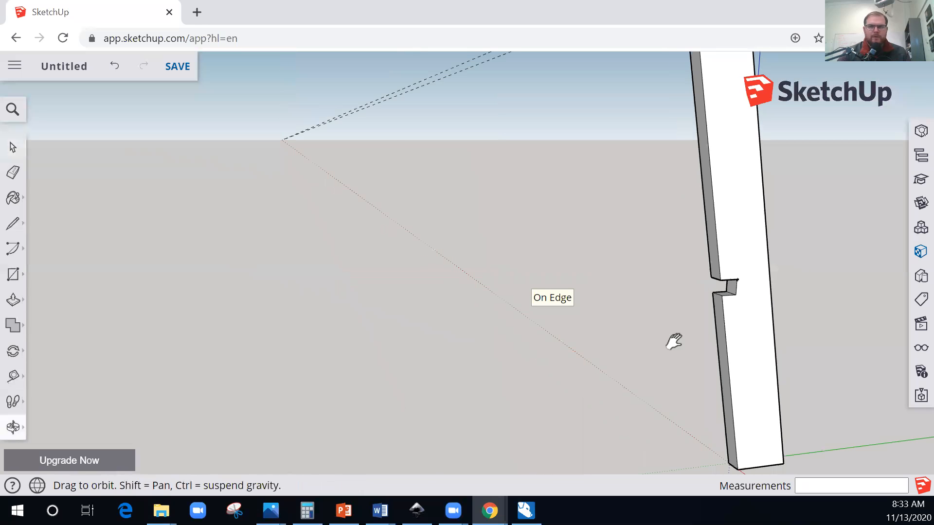
{"action": "left_click_drag", "start_coordinate": [669, 323], "coordinate": [555, 229]}
{"action": "key", "text": "e"}
{"action": "mouse_move", "coordinate": [562, 92]}
{"action": "left_mouse_down"}
{"action": "mouse_move", "coordinate": [508, 177]}
{"action": "mouse_move", "coordinate": [475, 164]}
{"action": "mouse_move", "coordinate": [640, 173]}
{"action": "mouse_move", "coordinate": [696, 240]}
{"action": "left_mouse_up"}
{"action": "mouse_move", "coordinate": [406, 173]}
{"action": "left_mouse_down"}
{"action": "mouse_move", "coordinate": [406, 159]}
{"action": "mouse_move", "coordinate": [672, 277]}
{"action": "left_mouse_up"}
{"action": "left_click_drag", "start_coordinate": [615, 233], "coordinate": [663, 298]}
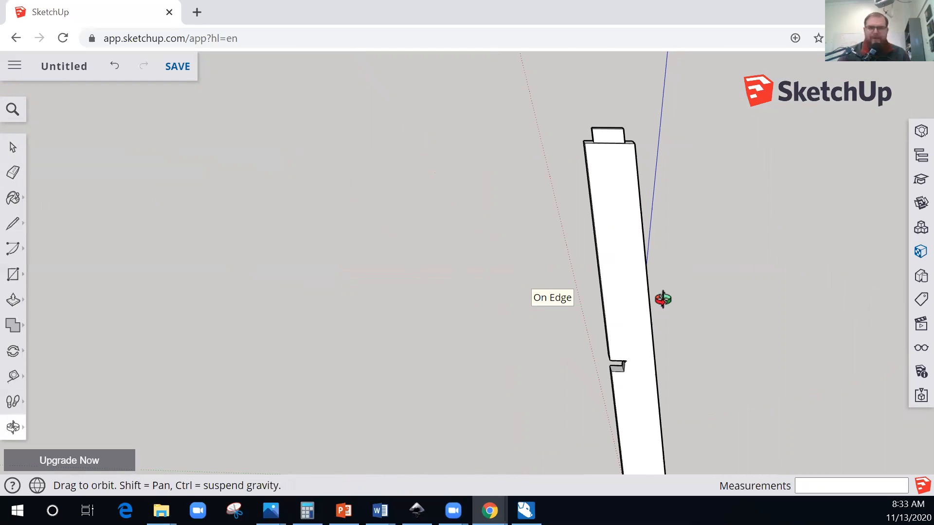
- Examine the notched leg and its top tenon from the front, back and sides
{"action": "left_click_drag", "start_coordinate": [591, 187], "coordinate": [621, 193]}
{"action": "left_click_drag", "start_coordinate": [687, 258], "coordinate": [531, 267]}
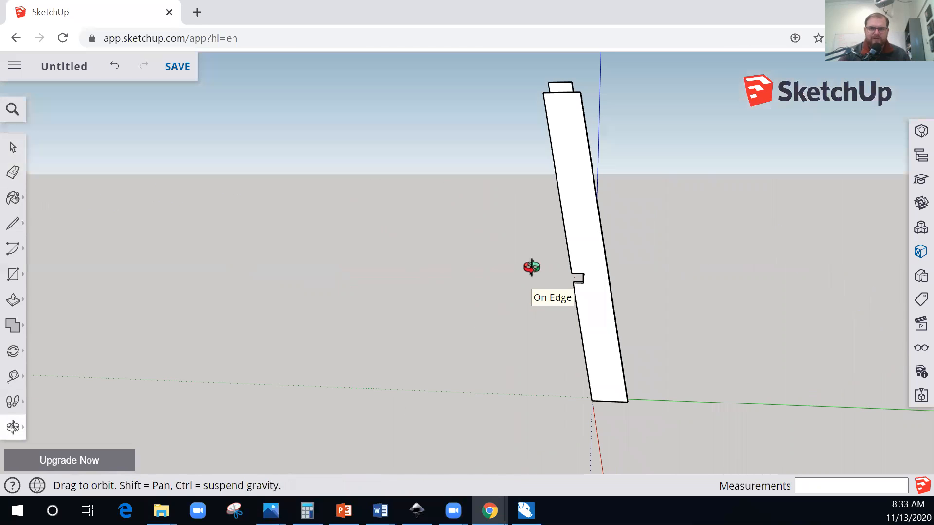
{"action": "left_click_drag", "start_coordinate": [314, 277], "coordinate": [183, 275]}
{"action": "left_click_drag", "start_coordinate": [65, 263], "coordinate": [477, 298]}
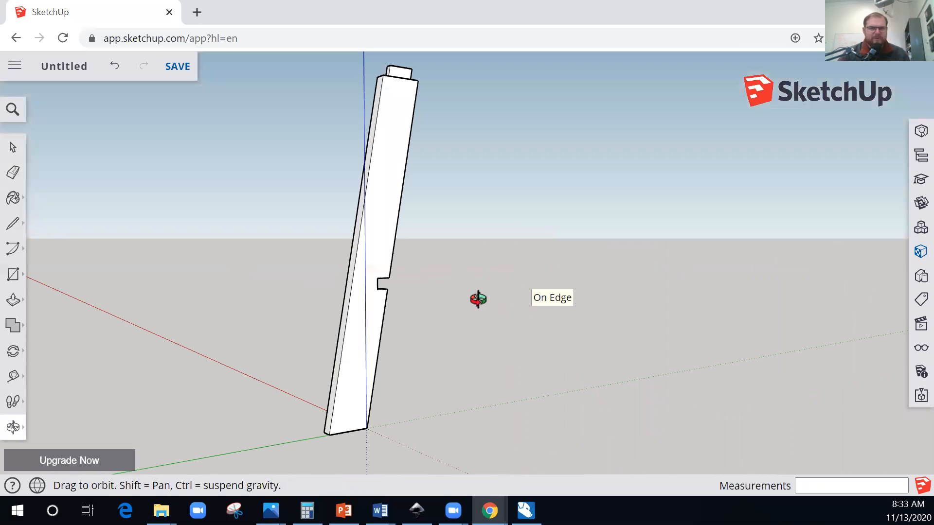
{"action": "left_click_drag", "start_coordinate": [300, 294], "coordinate": [319, 273]}
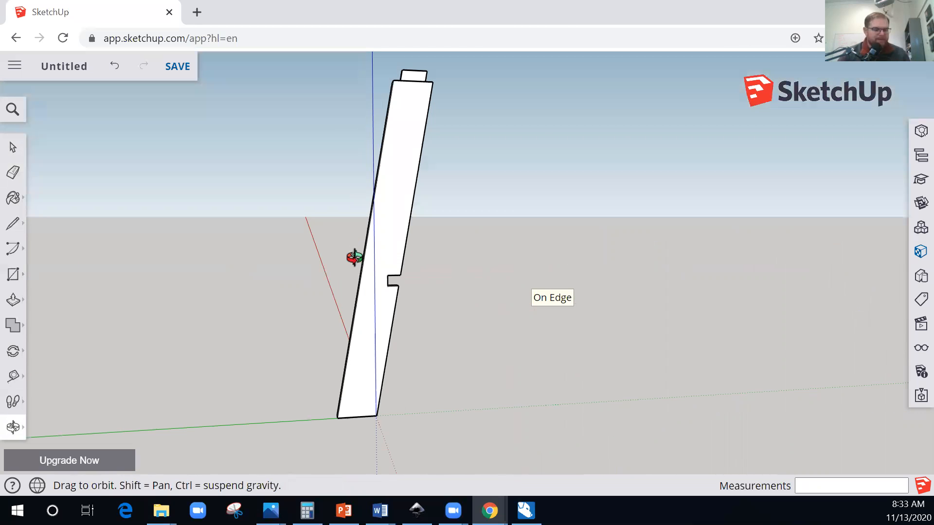
{"action": "left_click_drag", "start_coordinate": [344, 302], "coordinate": [392, 267]}
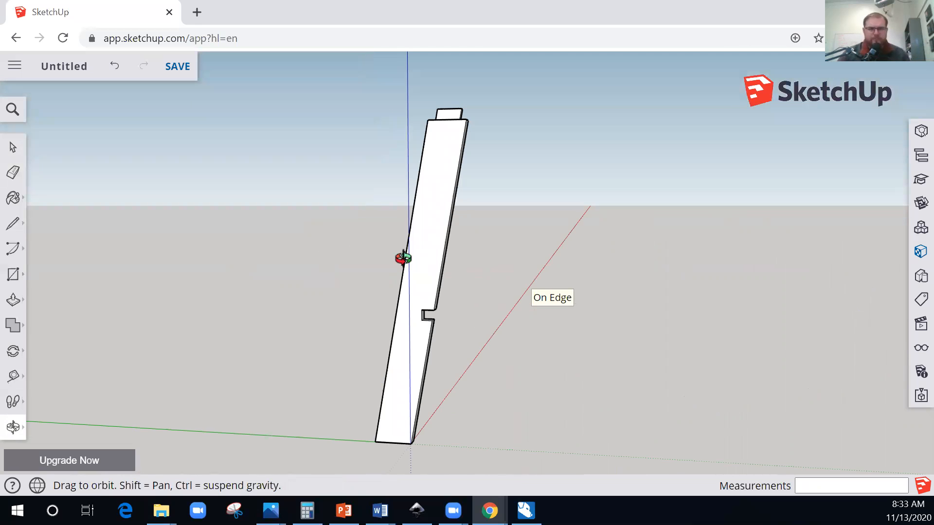
{"action": "left_click_drag", "start_coordinate": [390, 285], "coordinate": [444, 229]}
- Copy the finished leg and place three copies in a row beside it in the direction of the red axis
{"action": "key", "text": "space"}
{"action": "left_click", "coordinate": [443, 232]}
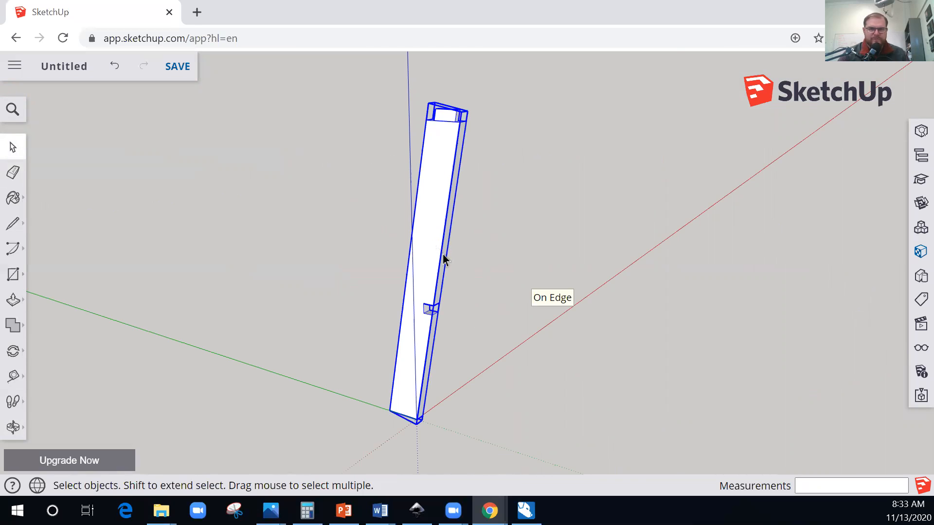
{"action": "key", "text": "m"}
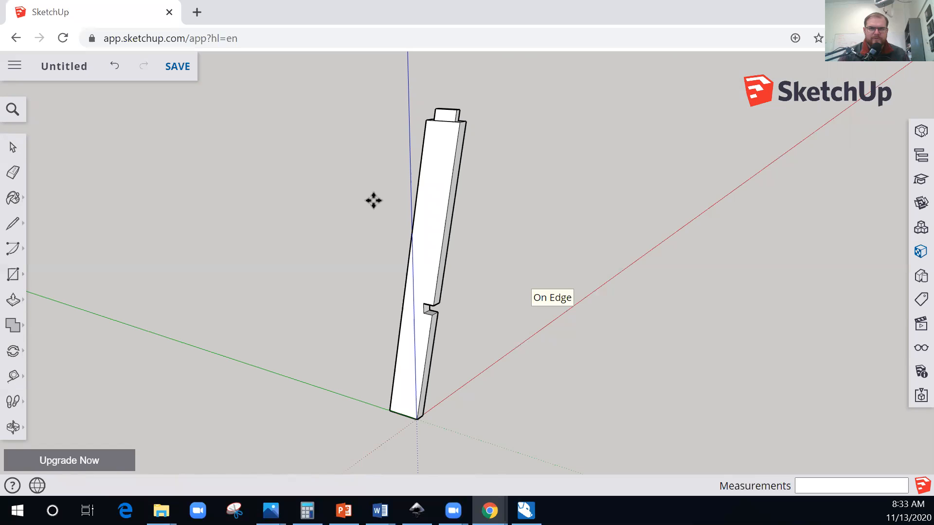
{"action": "key", "text": "ctrl+v"}
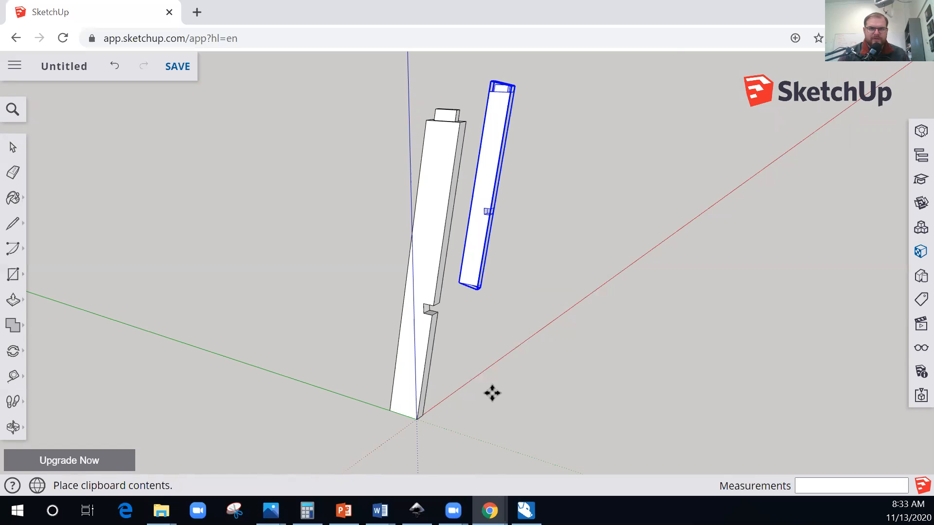
{"action": "left_click", "coordinate": [504, 392]}
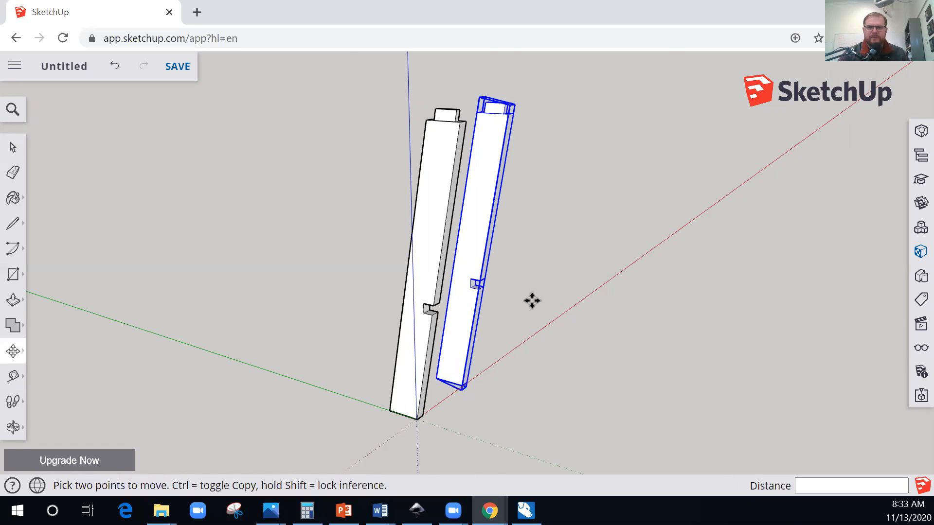
{"action": "key", "text": "ctrl+v"}
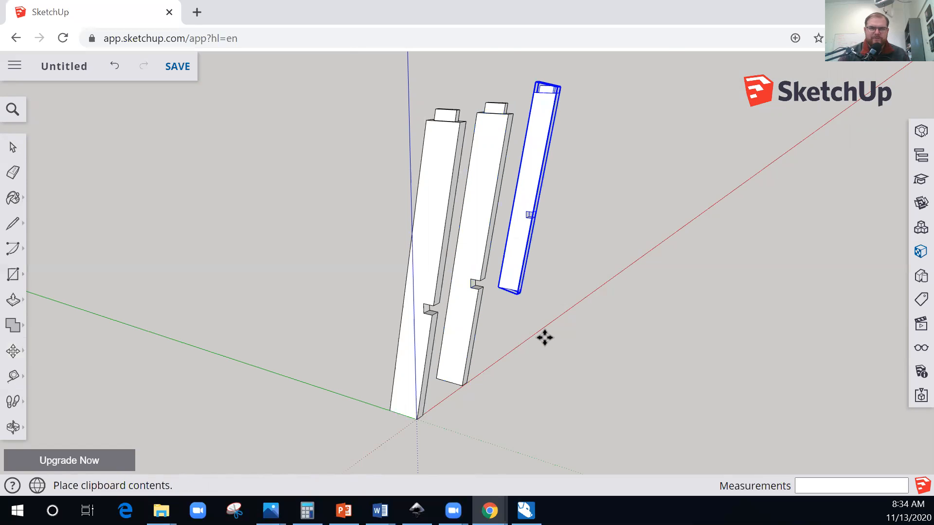
{"action": "left_click", "coordinate": [544, 338]}
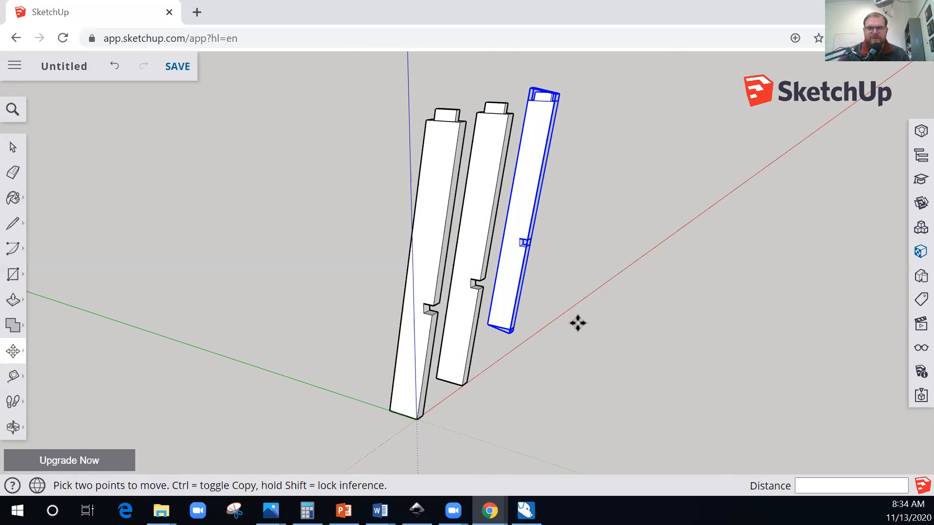
{"action": "key", "text": "ctrl+v"}
{"action": "left_click", "coordinate": [675, 185]}
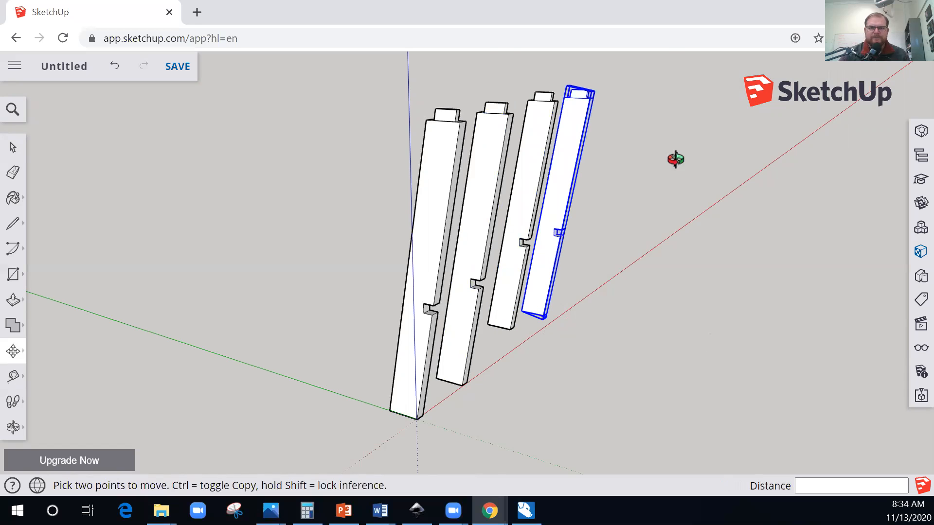
- Rotate the second leg in the row 180° about the vertical blue axis, pivoting on its tenon endpoint and aligning to the red axis
{"action": "key", "text": "o"}
{"action": "left_click_drag", "start_coordinate": [419, 281], "coordinate": [506, 214]}
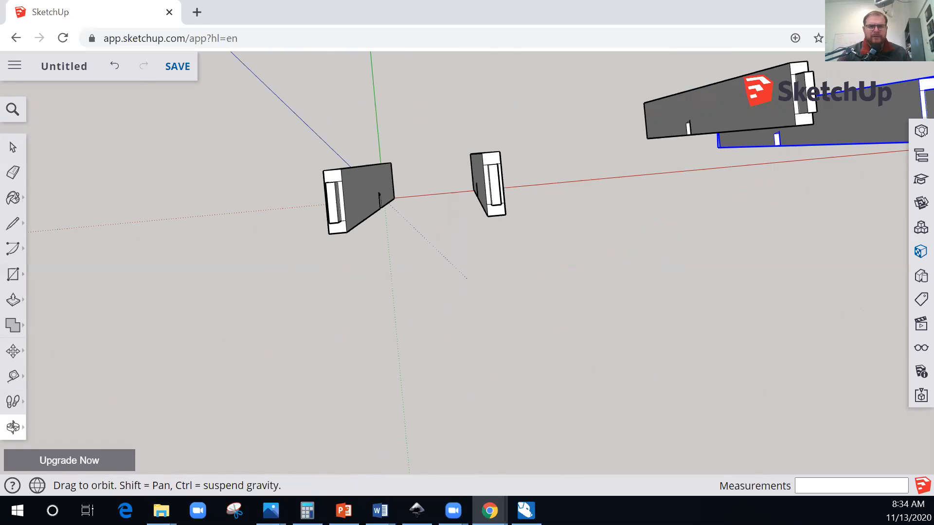
{"action": "left_click", "coordinate": [14, 351]}
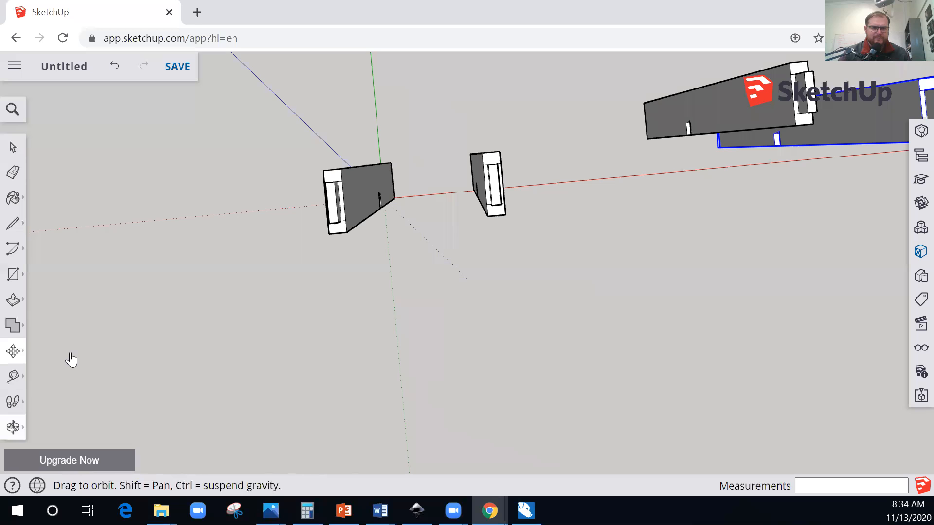
{"action": "key", "text": "q"}
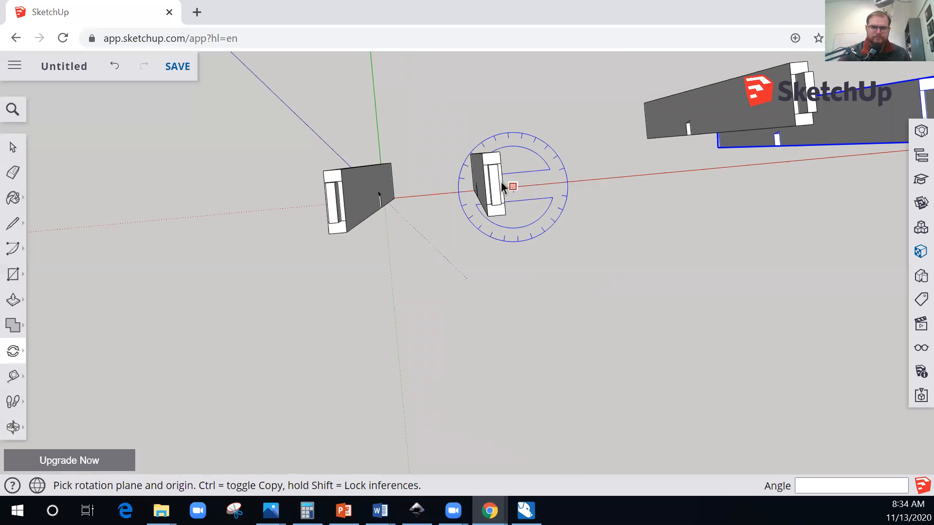
{"action": "key", "text": "space"}
{"action": "left_click", "coordinate": [486, 199]}
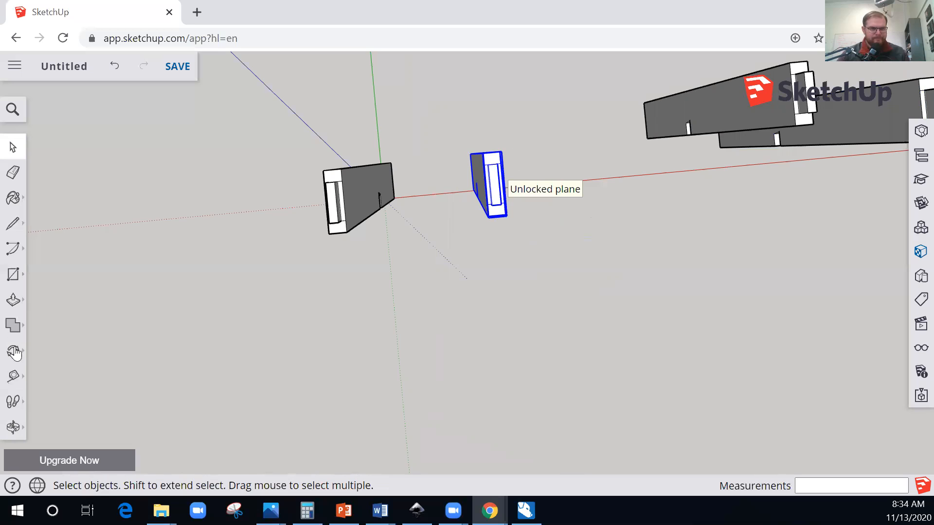
{"action": "key", "text": "q"}
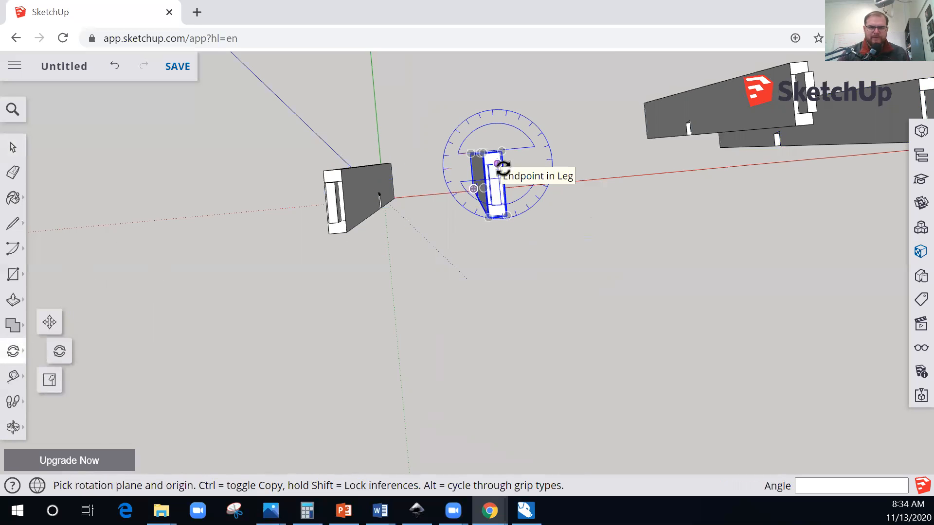
{"action": "left_click", "coordinate": [497, 164]}
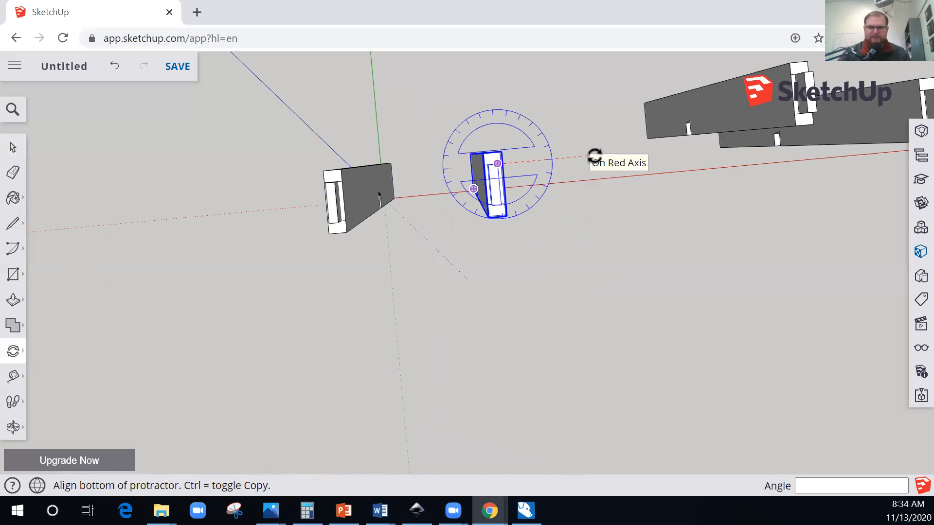
{"action": "left_click", "coordinate": [617, 167]}
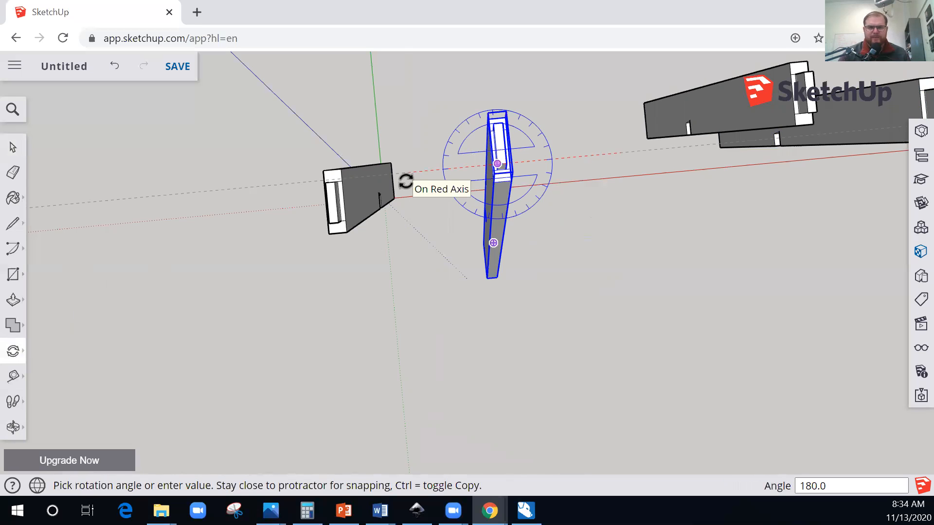
{"action": "left_click", "coordinate": [541, 266]}
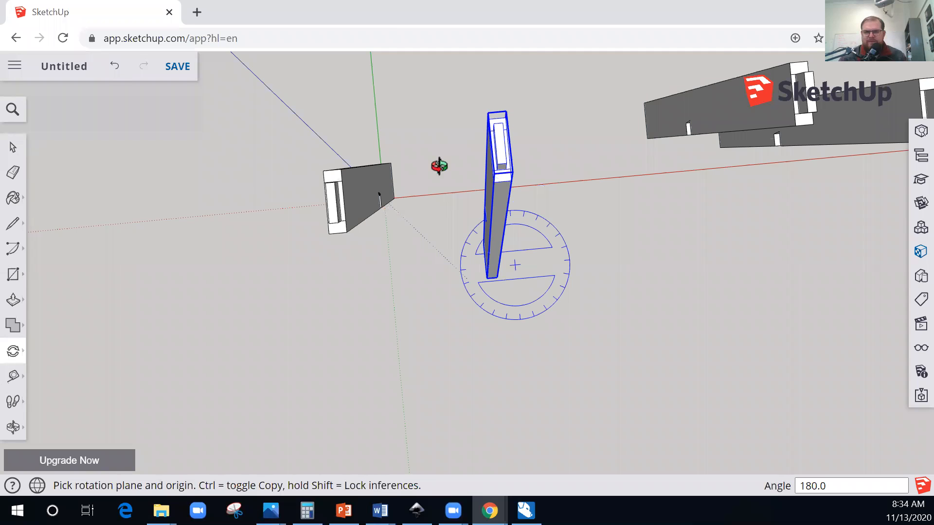
- Move the rotated second leg opposite the original leg so their tenon ends face each other and their feet splay outward
{"action": "key", "text": "o"}
{"action": "left_click_drag", "start_coordinate": [648, 114], "coordinate": [442, 169]}
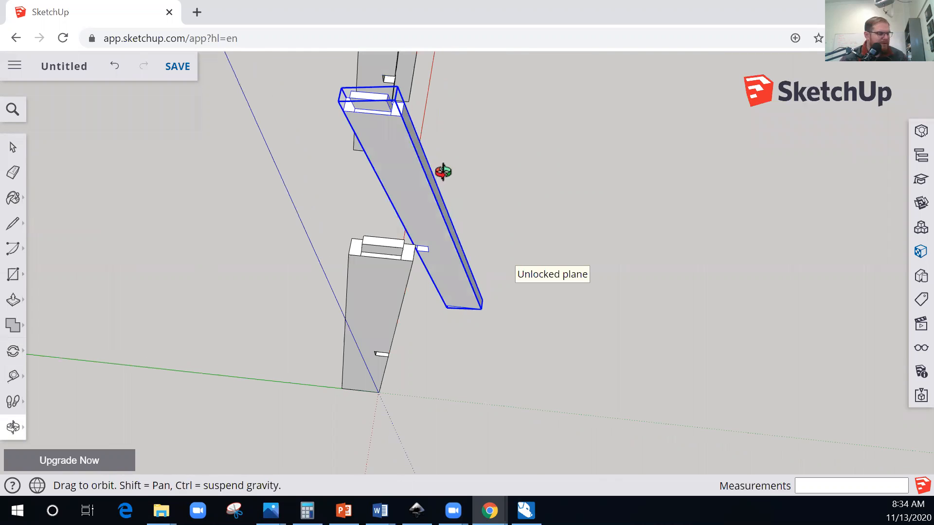
{"action": "middle_click_drag", "start_coordinate": [305, 162], "coordinate": [203, 176]}
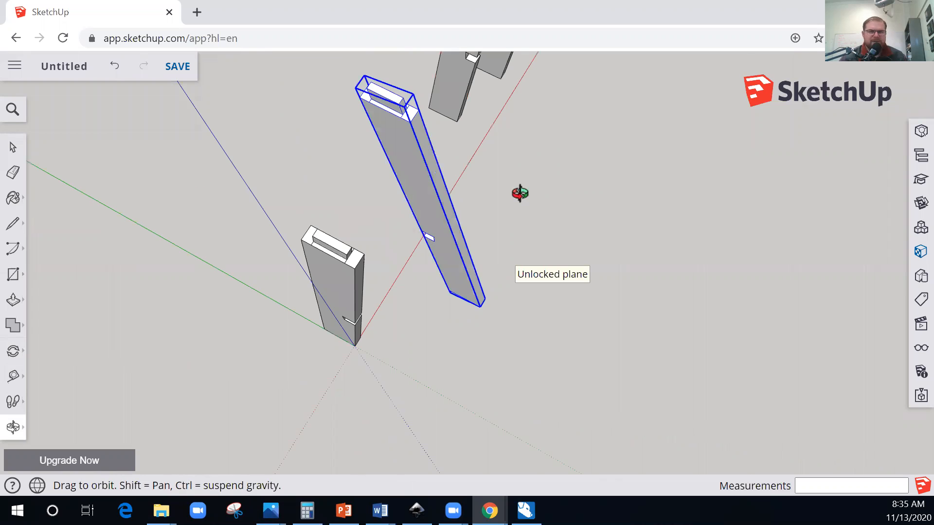
{"action": "left_click_drag", "start_coordinate": [436, 250], "coordinate": [625, 142]}
{"action": "left_click_drag", "start_coordinate": [523, 190], "coordinate": [194, 223]}
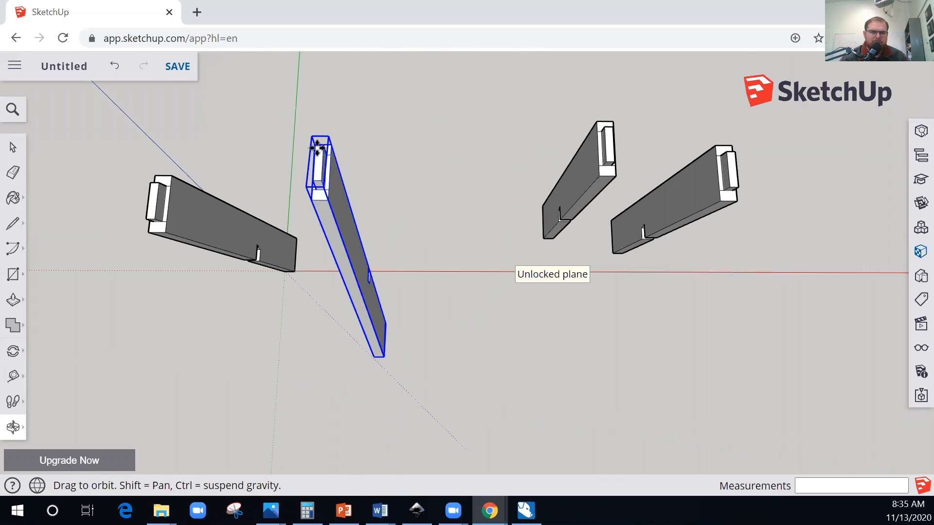
{"action": "key", "text": "m"}
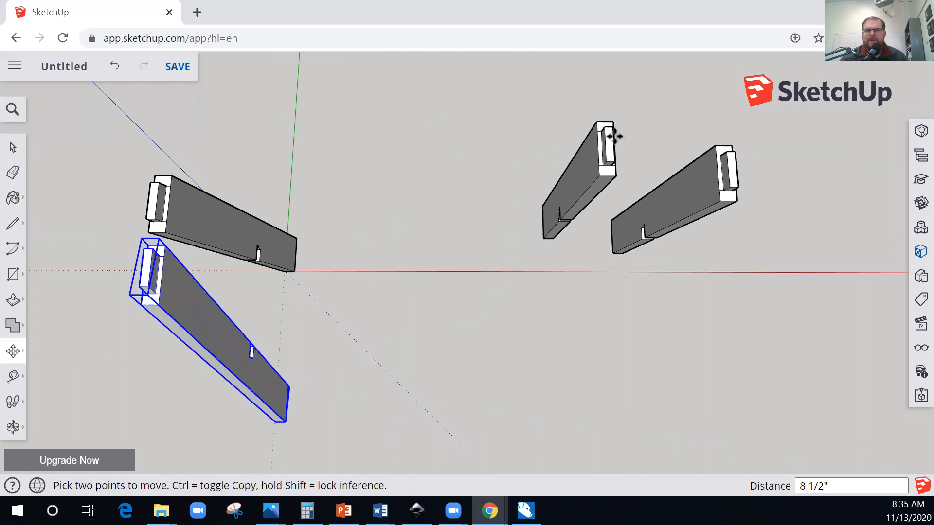
- Rotate the third leg 90° about the vertical blue axis, pivoting at its tenon
{"action": "key", "text": "space"}
{"action": "left_click", "coordinate": [575, 158]}
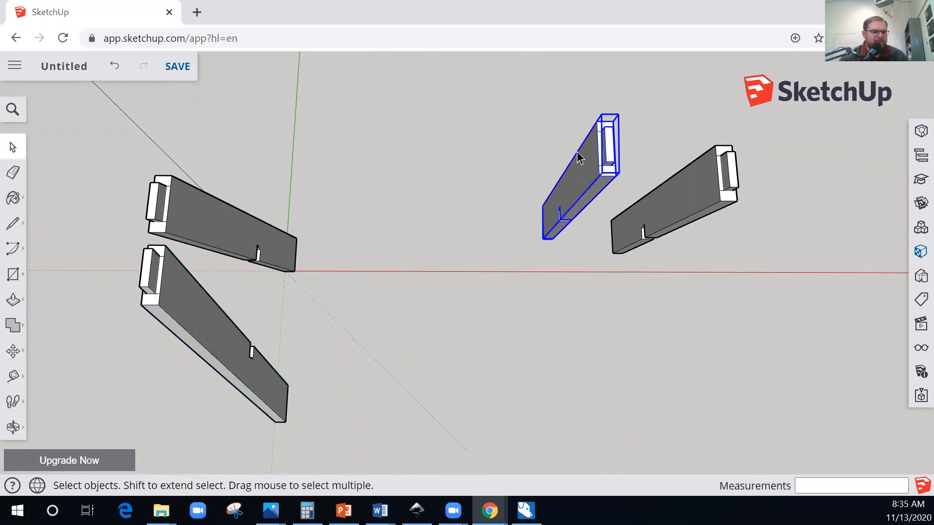
{"action": "left_click", "coordinate": [13, 351]}
{"action": "left_click", "coordinate": [59, 351]}
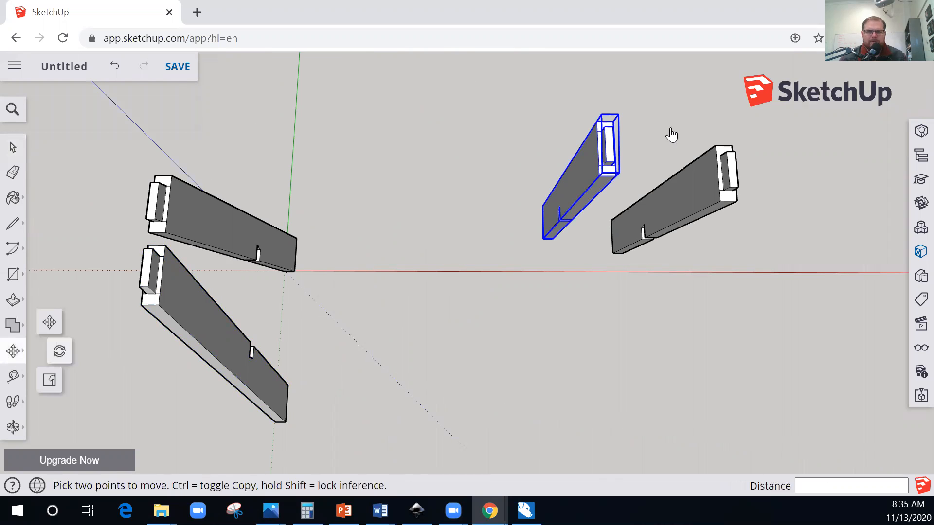
{"action": "left_click", "coordinate": [613, 144]}
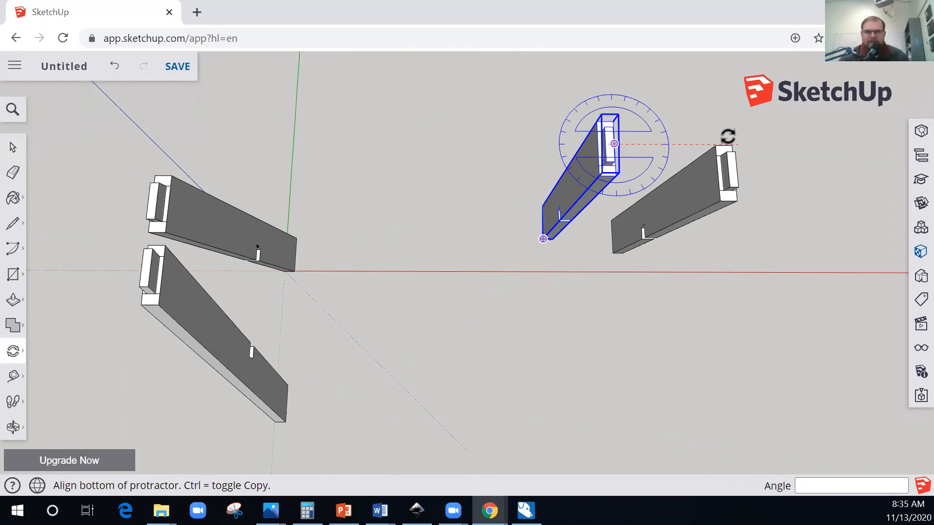
{"action": "left_click", "coordinate": [510, 269]}
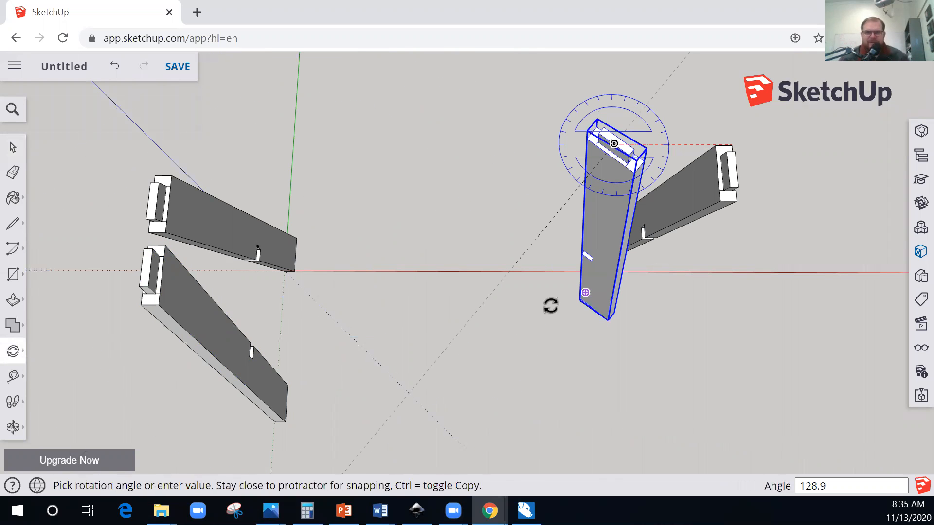
{"action": "left_click", "coordinate": [624, 339]}
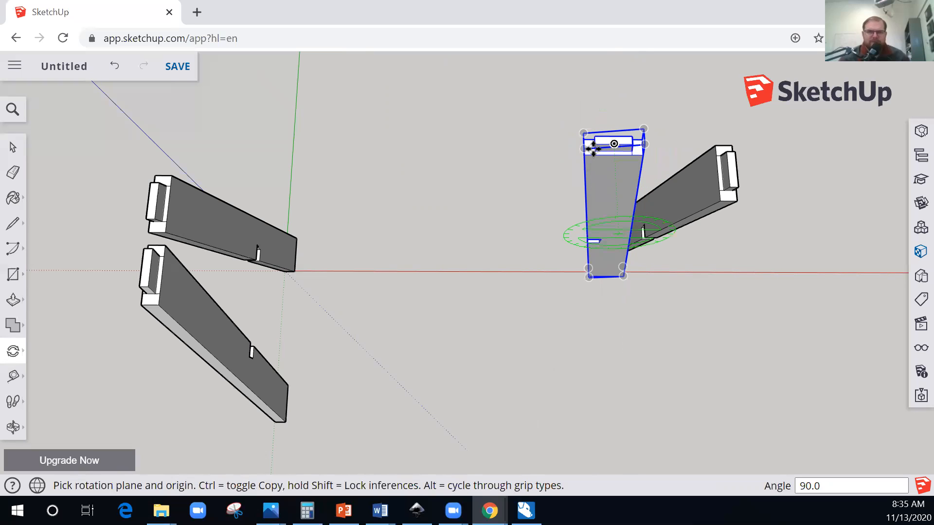
- Move the third leg beside the two opposing legs and adjust it along the red and green axes until it sits between them
{"action": "key", "text": "m"}
{"action": "left_click", "coordinate": [593, 150]}
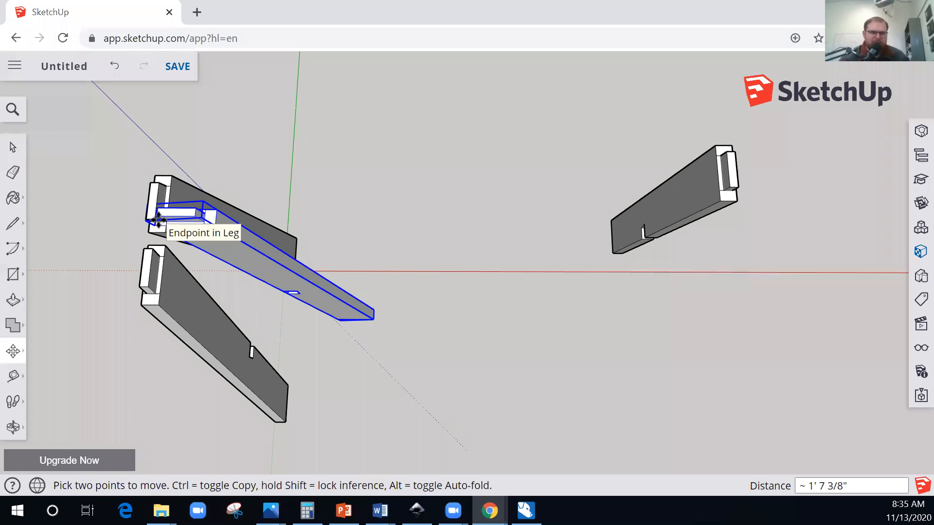
{"action": "left_click", "coordinate": [165, 221]}
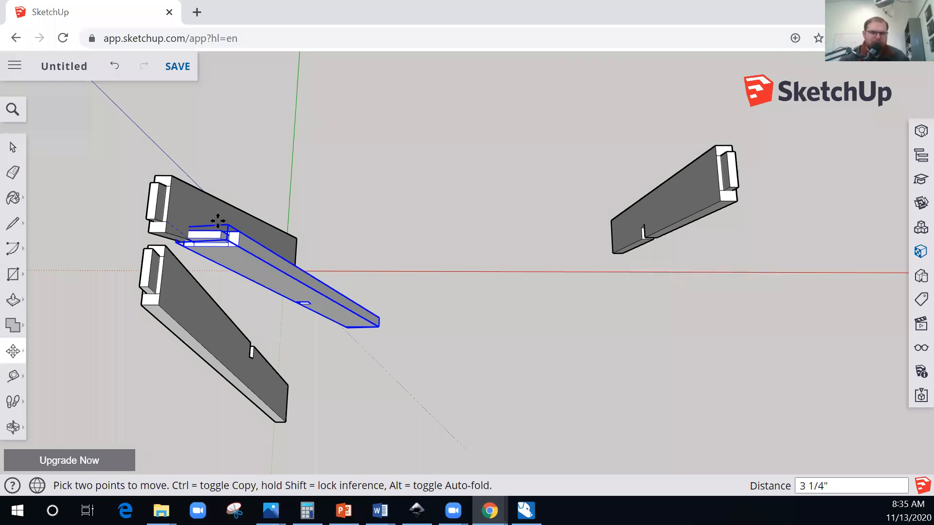
{"action": "left_click", "coordinate": [220, 221]}
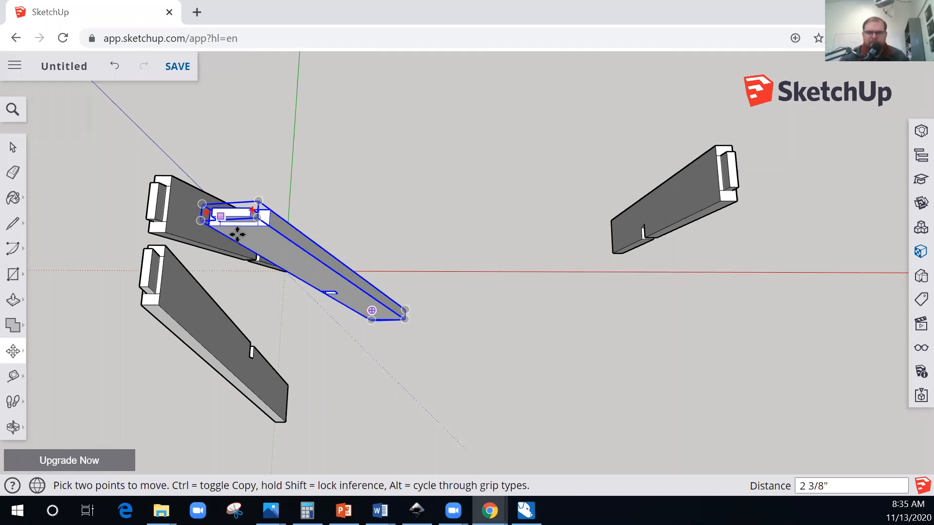
{"action": "left_click", "coordinate": [217, 258]}
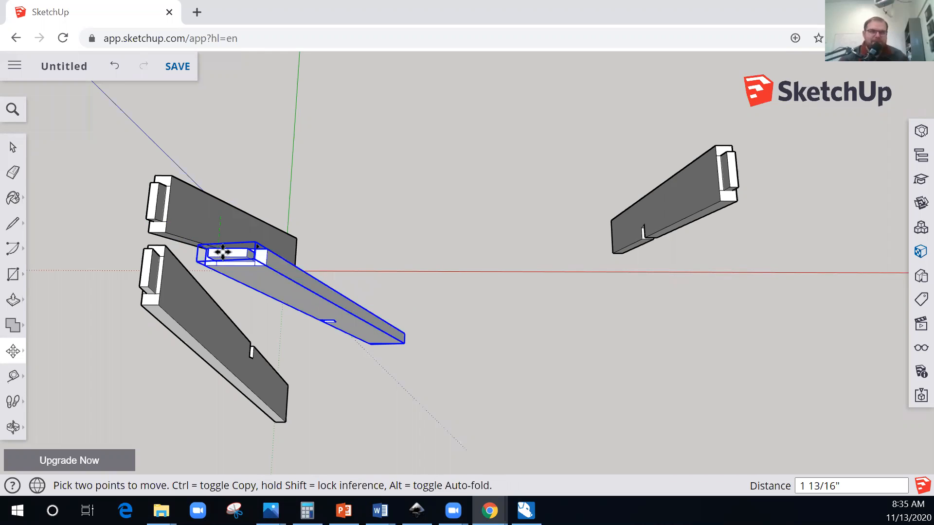
{"action": "left_click", "coordinate": [218, 250]}
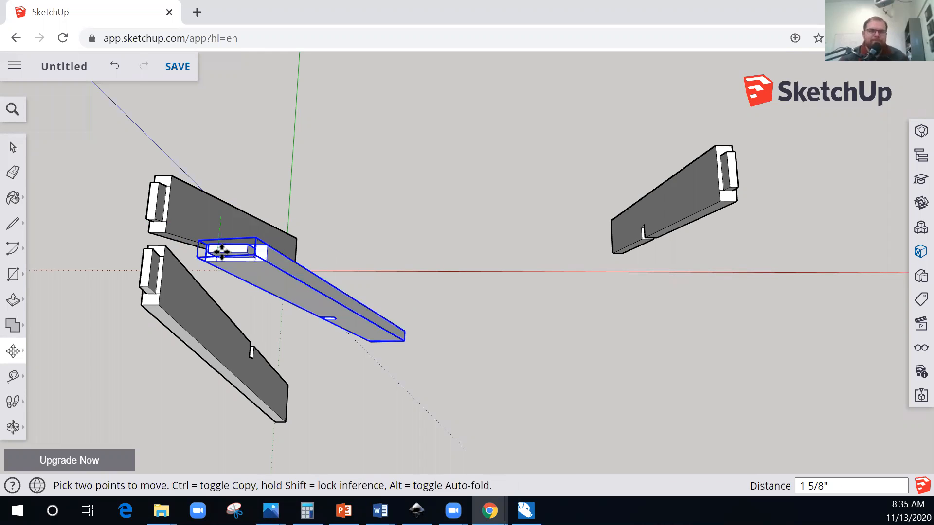
- Rotate the fourth leg 90° about the vertical blue axis from its tenon, so it slopes opposite to the third leg
{"action": "key", "text": "space"}
{"action": "left_click", "coordinate": [728, 183]}
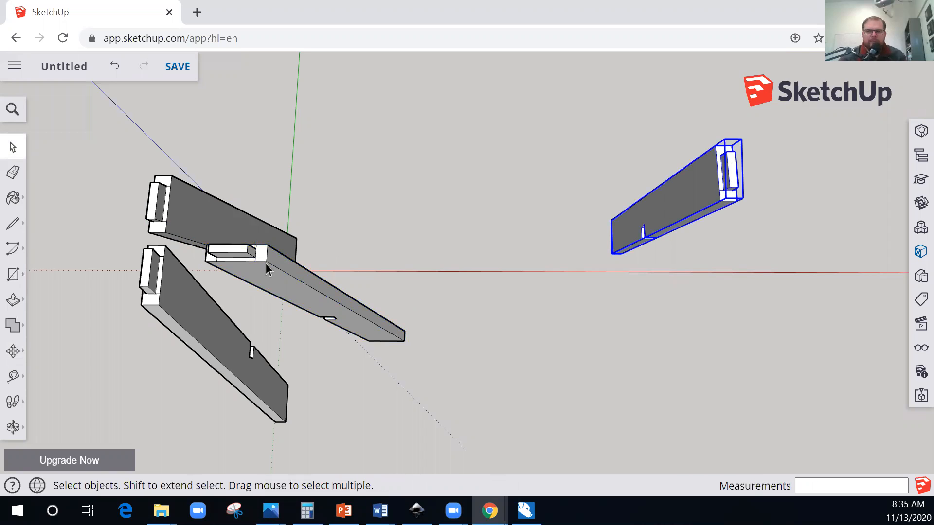
{"action": "key", "text": "q"}
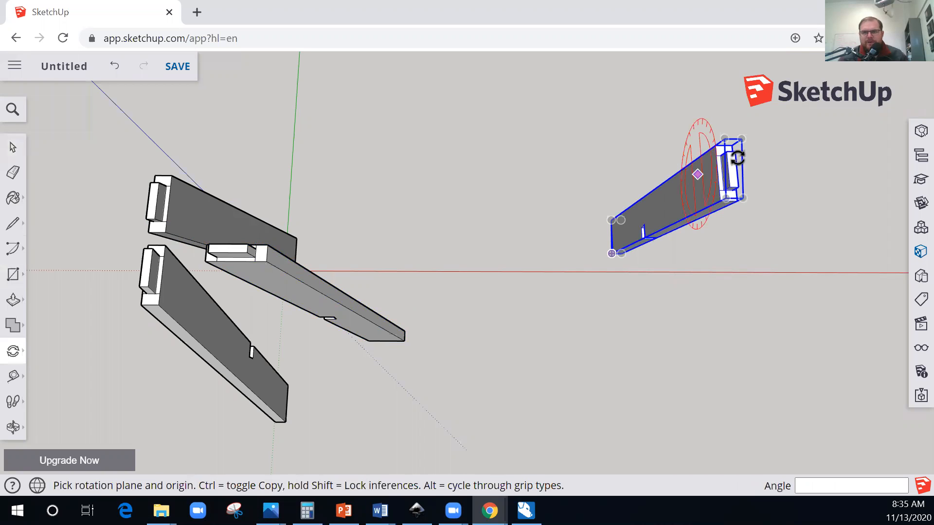
{"action": "left_click_drag", "start_coordinate": [737, 168], "coordinate": [791, 165]}
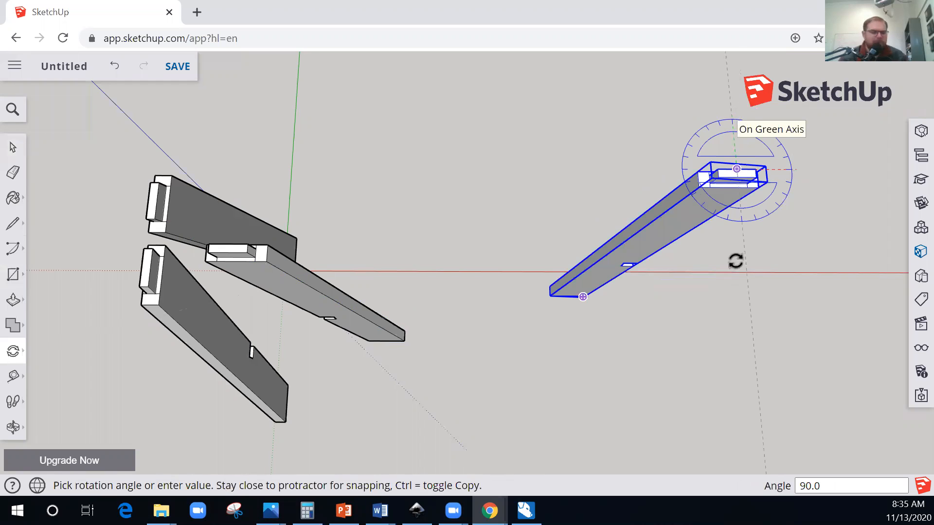
{"action": "left_click", "coordinate": [732, 243]}
- Move the fourth leg to the open side of the group, opposite the third leg, to complete the four-leg stool arrangement
{"action": "key", "text": "m"}
{"action": "left_click", "coordinate": [755, 178]}
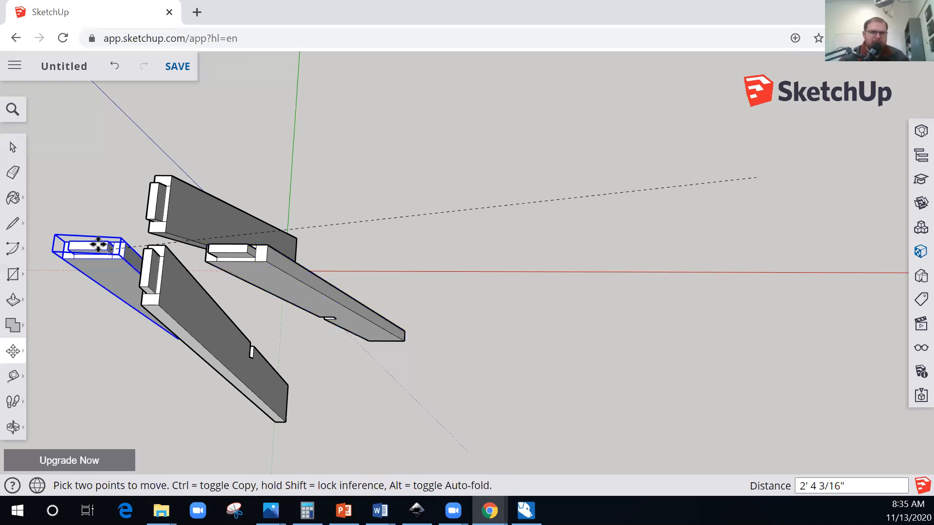
{"action": "left_click", "coordinate": [93, 240]}
{"action": "middle_click_drag", "start_coordinate": [517, 151], "coordinate": [233, 242]}
{"action": "middle_click_drag", "start_coordinate": [404, 281], "coordinate": [206, 380]}
{"action": "middle_click_drag", "start_coordinate": [359, 233], "coordinate": [330, 243]}
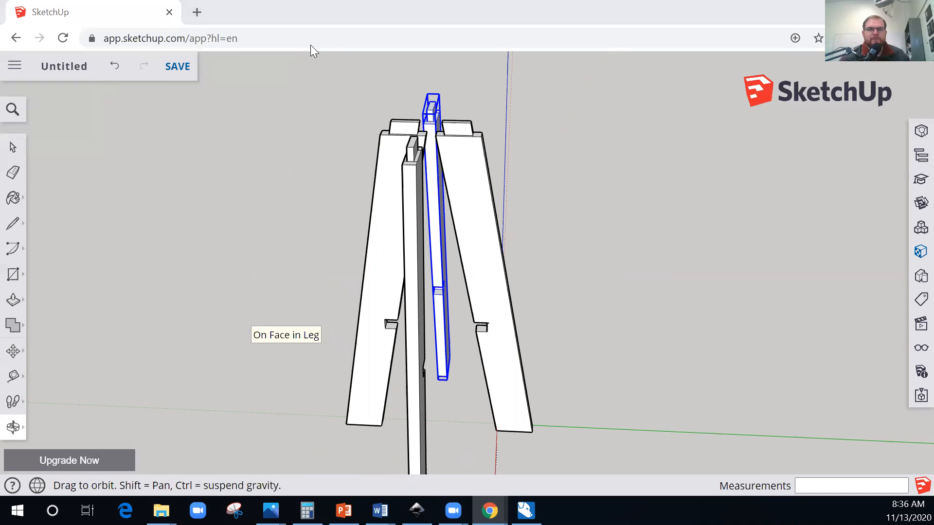
- Switch to the Bar Stool Score Card document and examine the foot rest, lower leg, mortised board and octagonal seat drawings for dimensions
{"action": "key", "text": "alt+Tab"}
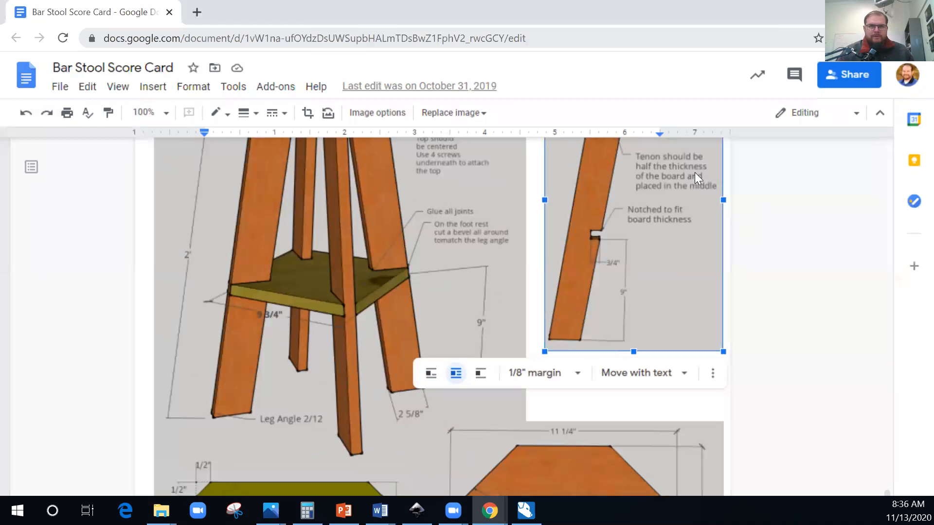
{"action": "scroll", "coordinate": [494, 277], "scroll_direction": "down", "scroll_amount": 1}
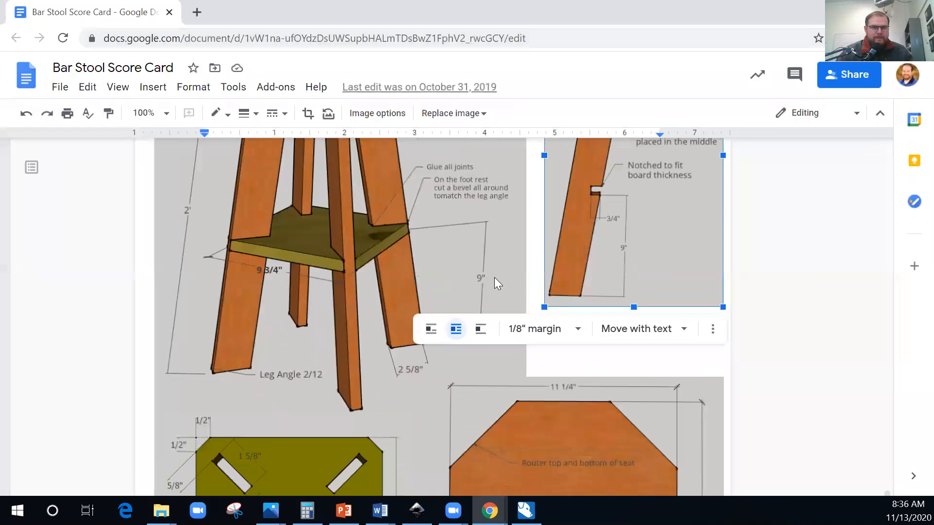
{"action": "left_click_drag", "start_coordinate": [699, 11], "coordinate": [699, 72]}
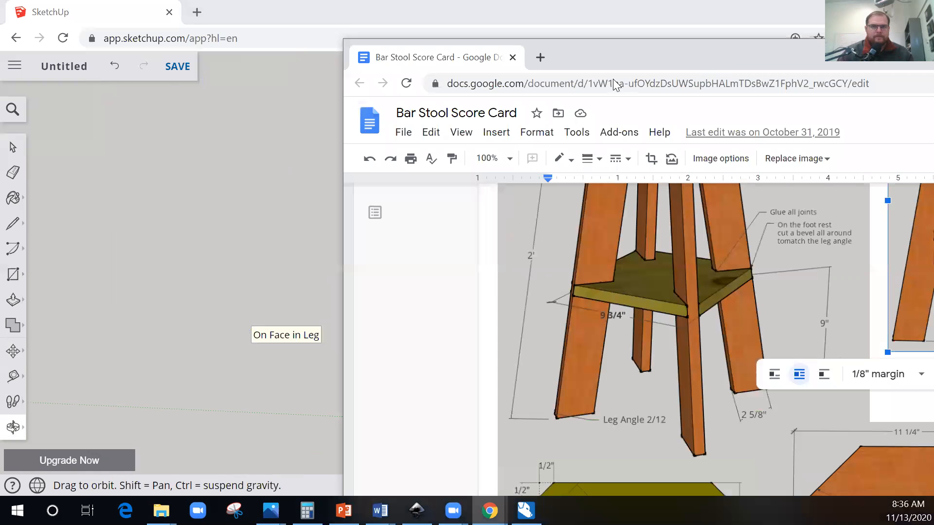
{"action": "key", "text": "super+Up"}
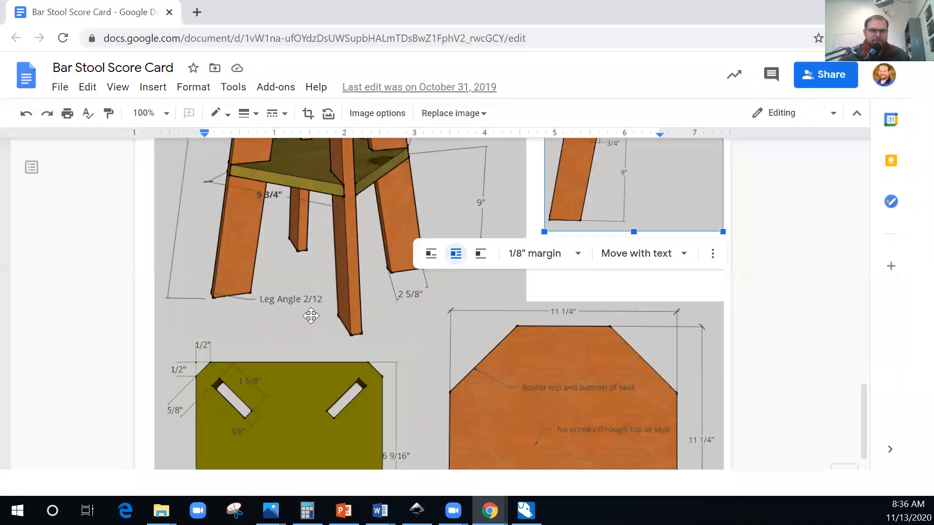
{"action": "scroll", "coordinate": [360, 248], "scroll_direction": "down", "scroll_amount": 3}
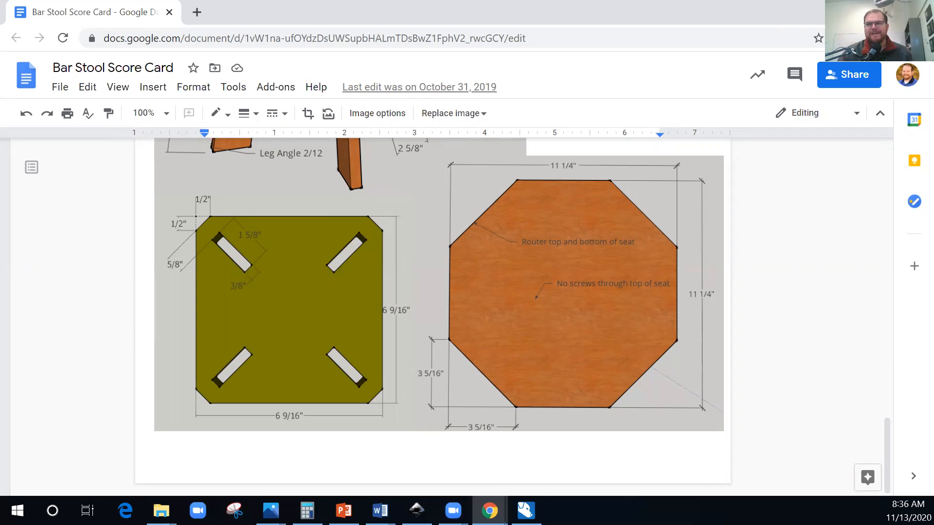
{"action": "key", "text": "alt+Tab"}
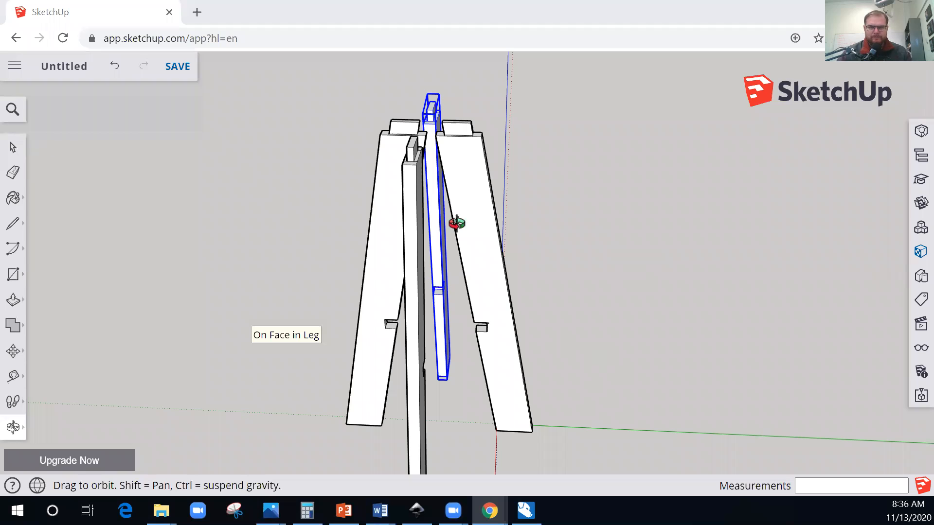
{"action": "left_click_drag", "start_coordinate": [488, 295], "coordinate": [509, 307]}
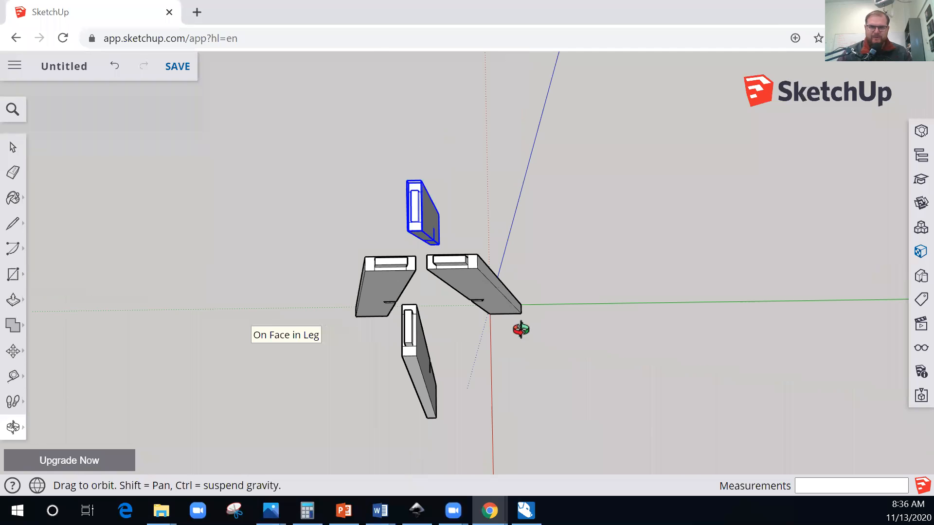
{"action": "left_click_drag", "start_coordinate": [583, 310], "coordinate": [575, 319]}
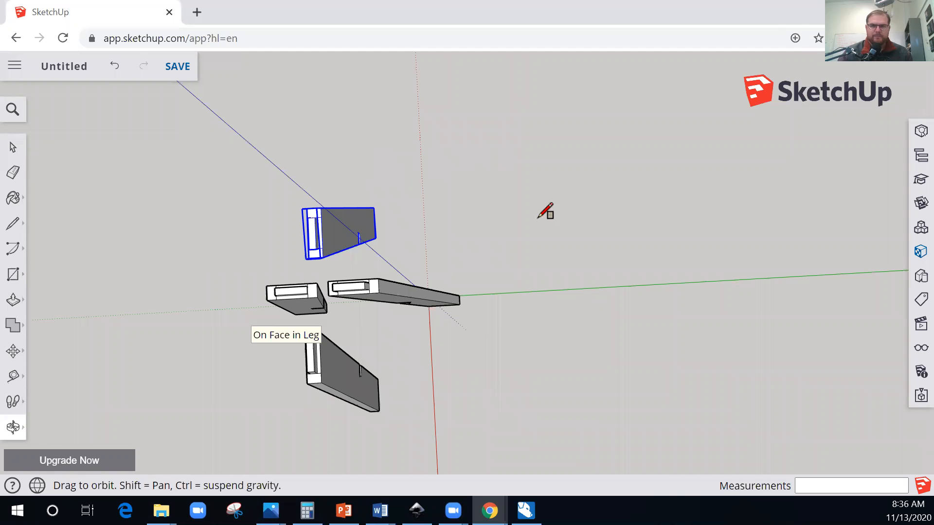
{"action": "key", "text": "r"}
{"action": "left_click", "coordinate": [528, 271]}
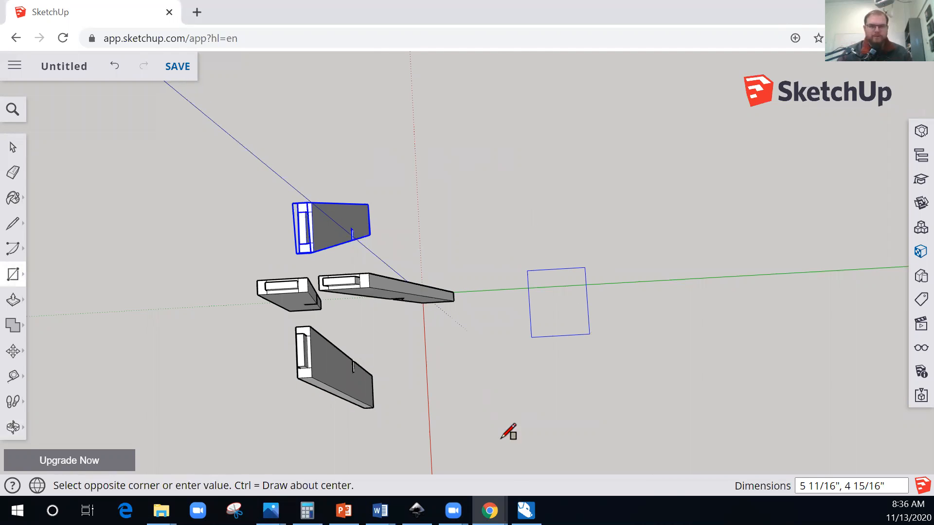
{"action": "key", "text": "Escape"}
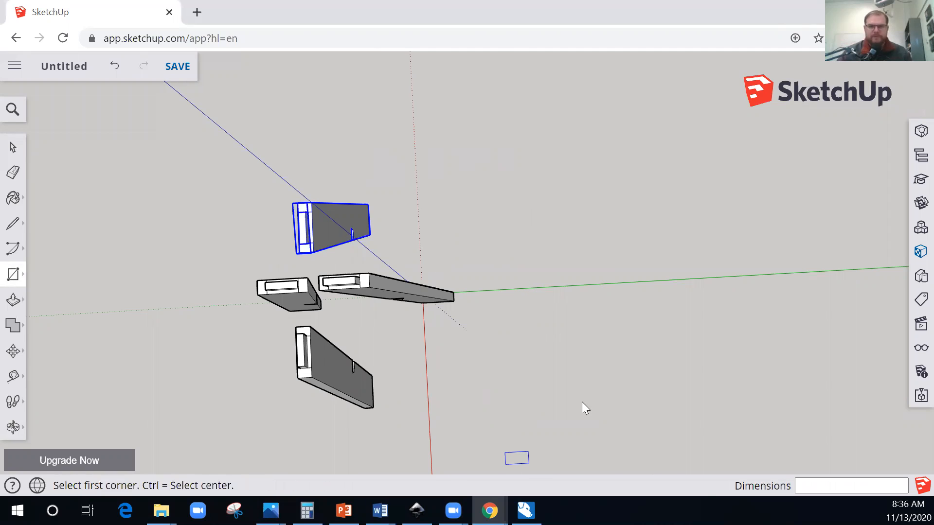
- Switch to the Bar Stool Score Card document to check the mortised board's dimensions, and return to SketchUp
{"action": "mouse_move", "coordinate": [490, 510]}
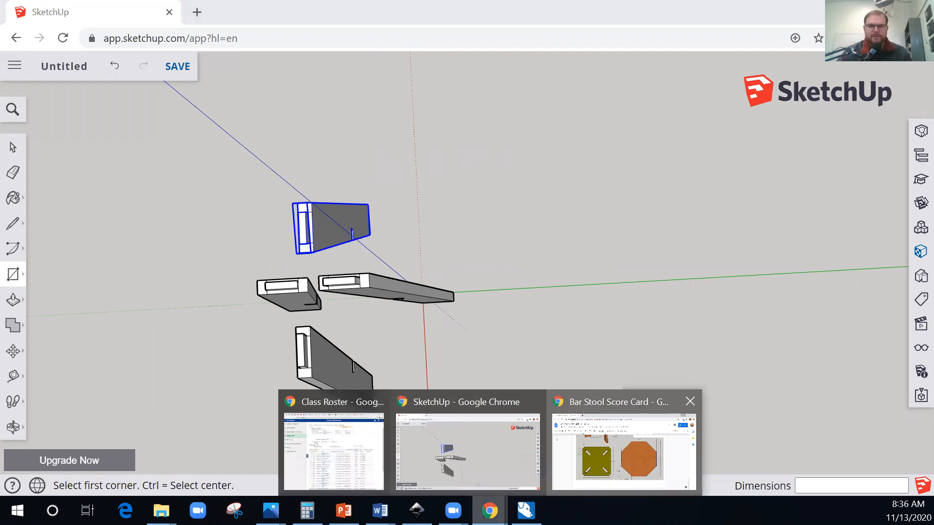
{"action": "left_click", "coordinate": [628, 438]}
{"action": "left_click", "coordinate": [642, 445]}
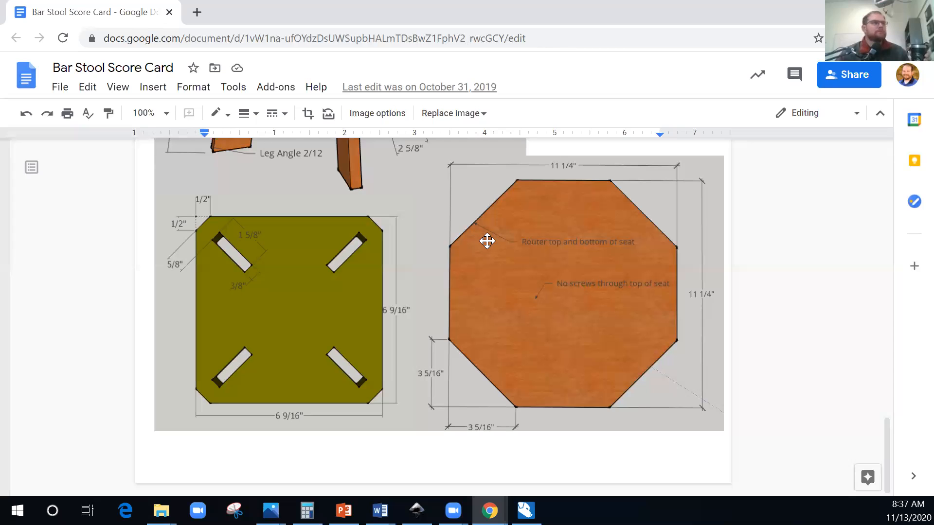
{"action": "left_click", "coordinate": [883, 10]}
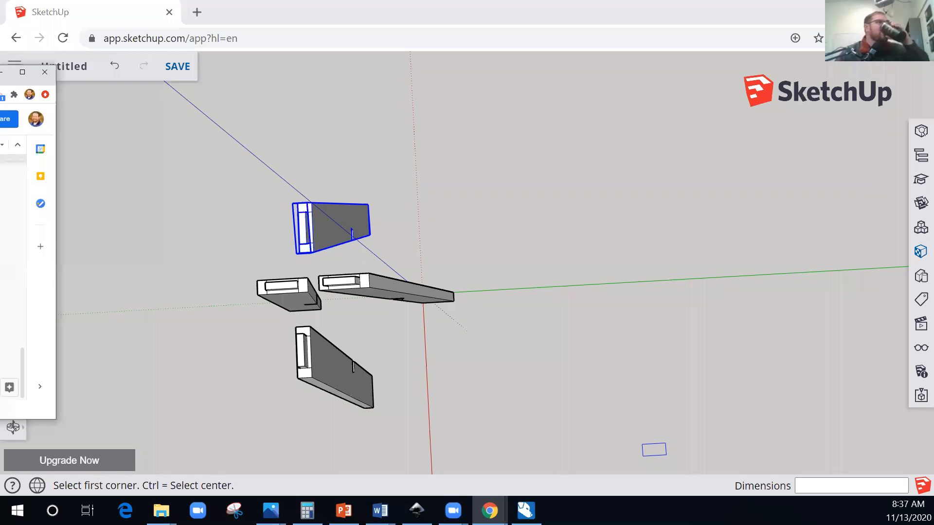
- Draw a 6 9/16" by 6 9/16" square on the ground along the green axis, clear of the legs
{"action": "left_click", "coordinate": [517, 274]}
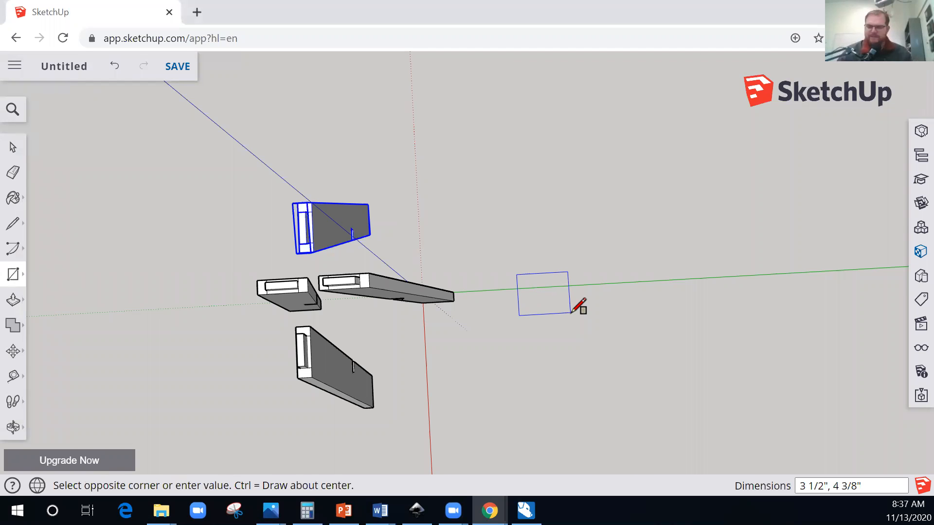
{"action": "type", "text": "6 9/16, 6"}
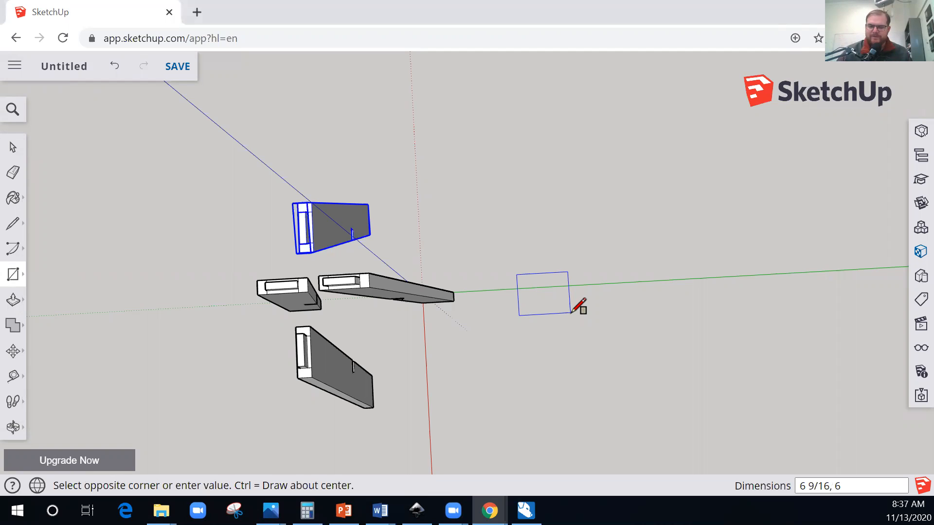
{"action": "left_click", "coordinate": [598, 347]}
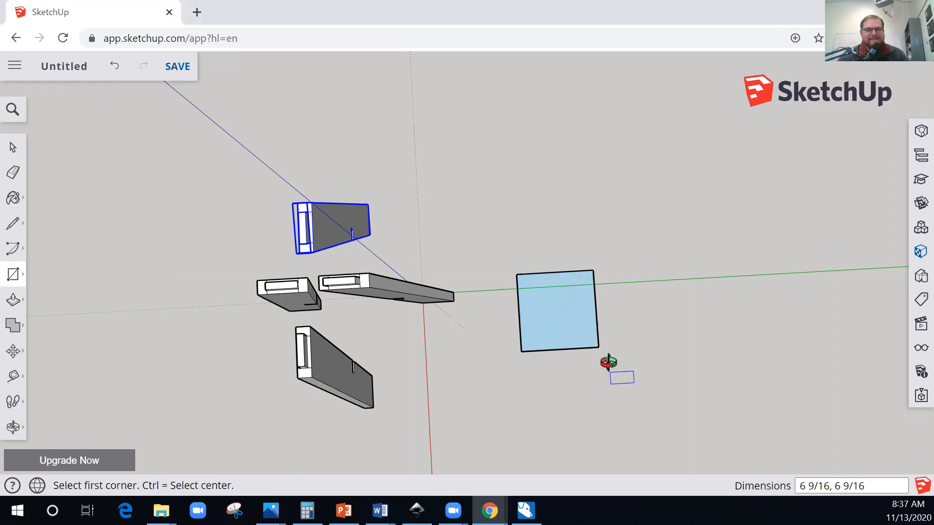
- Place guides 1/2" inside the square's edge farthest from the legs and inside its near edge
{"action": "key", "text": "o"}
{"action": "scroll", "coordinate": [584, 349], "scroll_direction": "up", "scroll_amount": 2}
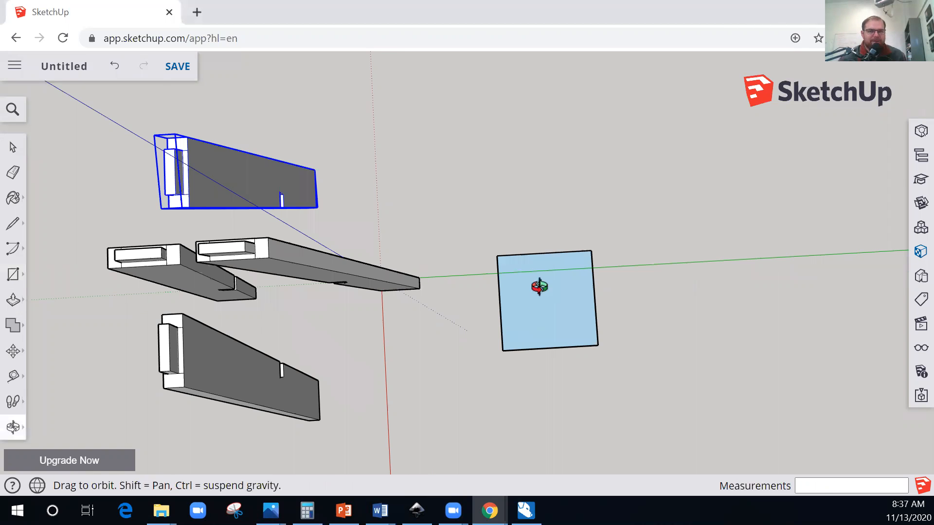
{"action": "scroll", "coordinate": [538, 286], "scroll_direction": "up", "scroll_amount": 4}
{"action": "scroll", "coordinate": [510, 264], "scroll_direction": "up", "scroll_amount": 2}
{"action": "mouse_move", "coordinate": [514, 287]}
{"action": "left_mouse_down"}
{"action": "mouse_move", "coordinate": [510, 307]}
{"action": "mouse_move", "coordinate": [502, 290]}
{"action": "left_mouse_up"}
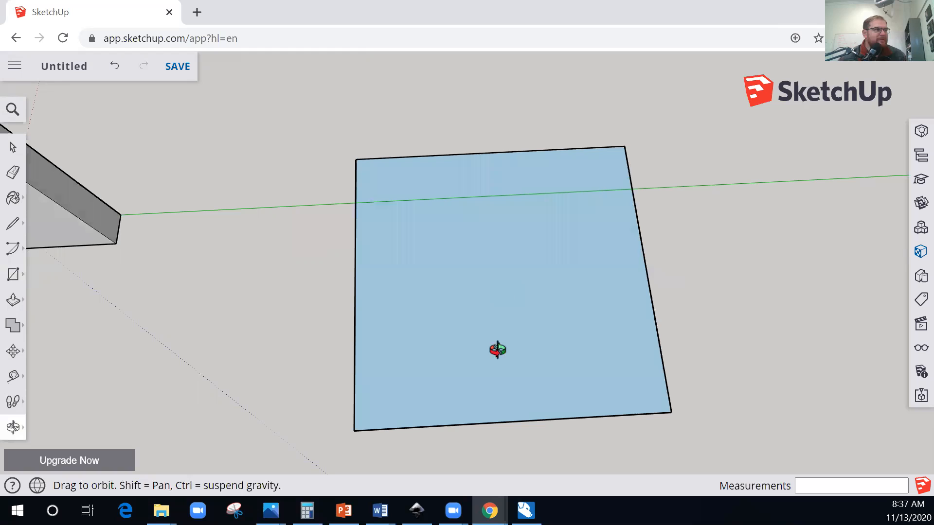
{"action": "left_click_drag", "start_coordinate": [486, 342], "coordinate": [515, 303]}
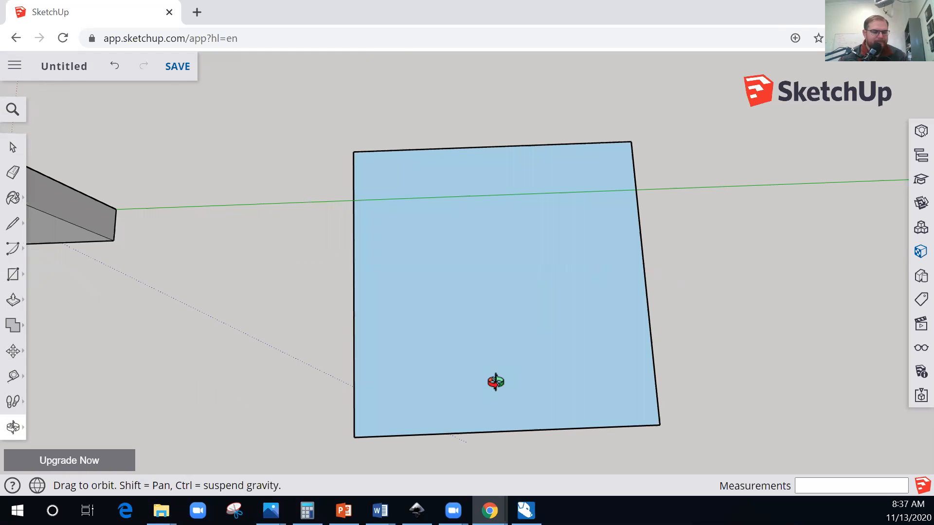
{"action": "key", "text": "t"}
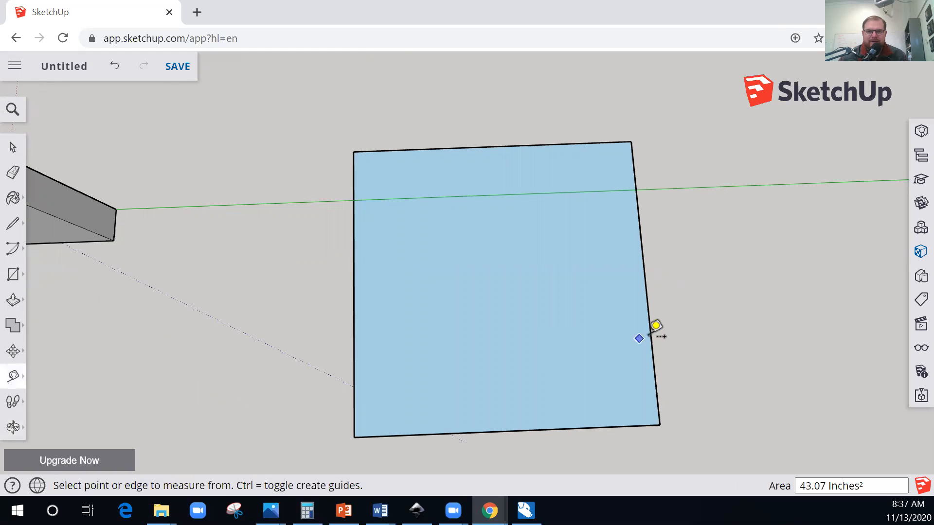
{"action": "left_click", "coordinate": [650, 337]}
{"action": "left_click", "coordinate": [634, 335]}
{"action": "left_click", "coordinate": [566, 428]}
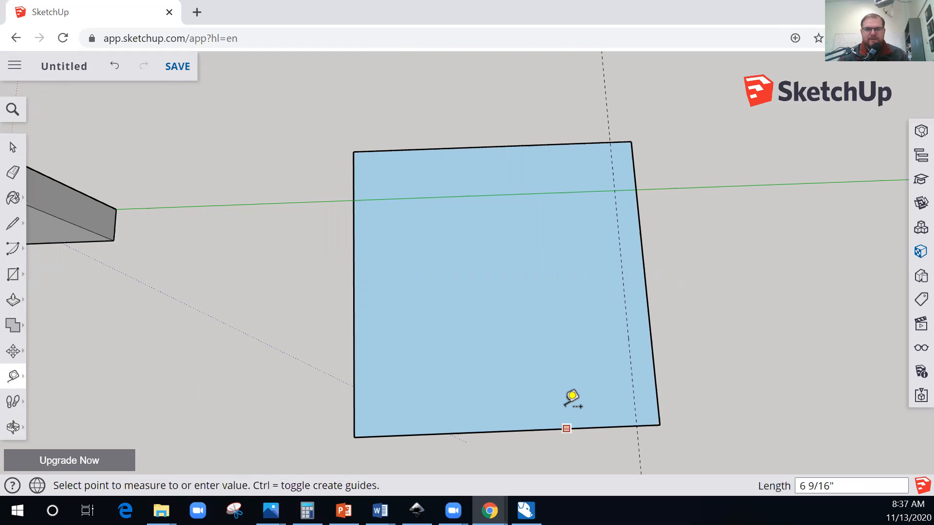
{"action": "type", "text": ".5"}
{"action": "key", "text": "Return"}
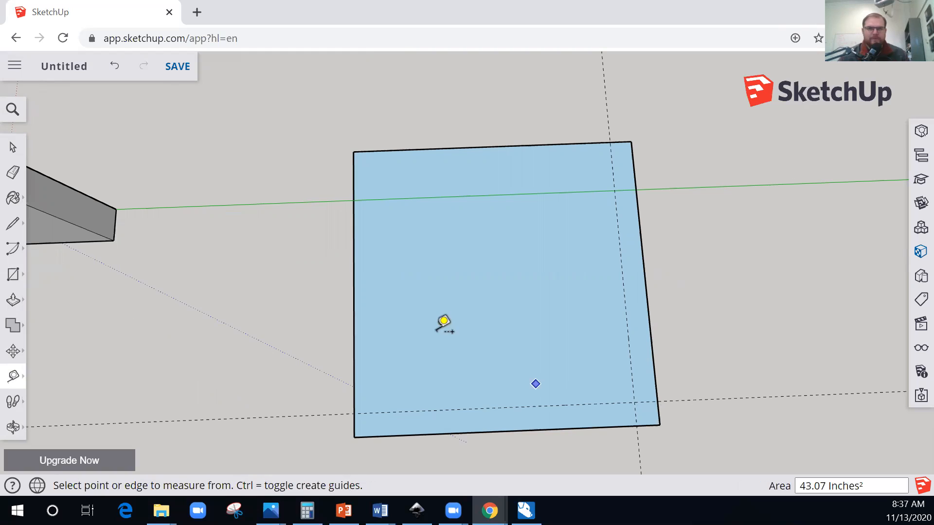
- Place guides 1/2" inside the square's remaining two edges, the one facing the legs and the back one
{"action": "left_click", "coordinate": [389, 315]}
{"action": "type", "text": "."}
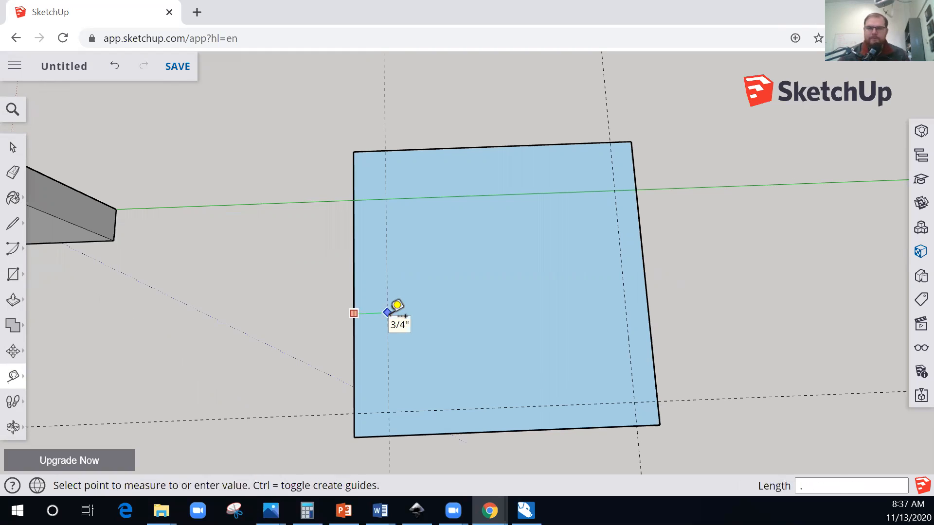
{"action": "type", "text": "5"}
{"action": "key", "text": "Return"}
{"action": "left_click", "coordinate": [480, 147]}
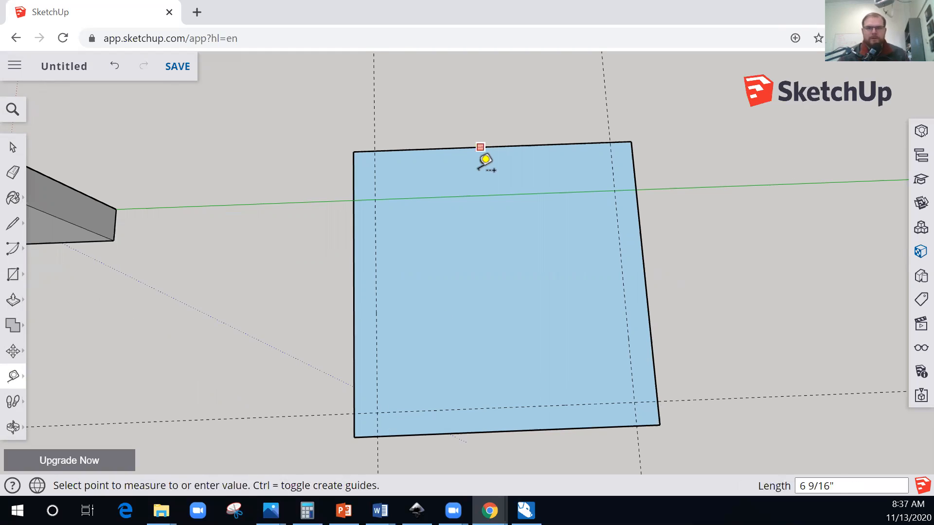
{"action": "type", "text": ".5"}
{"action": "key", "text": "Return"}
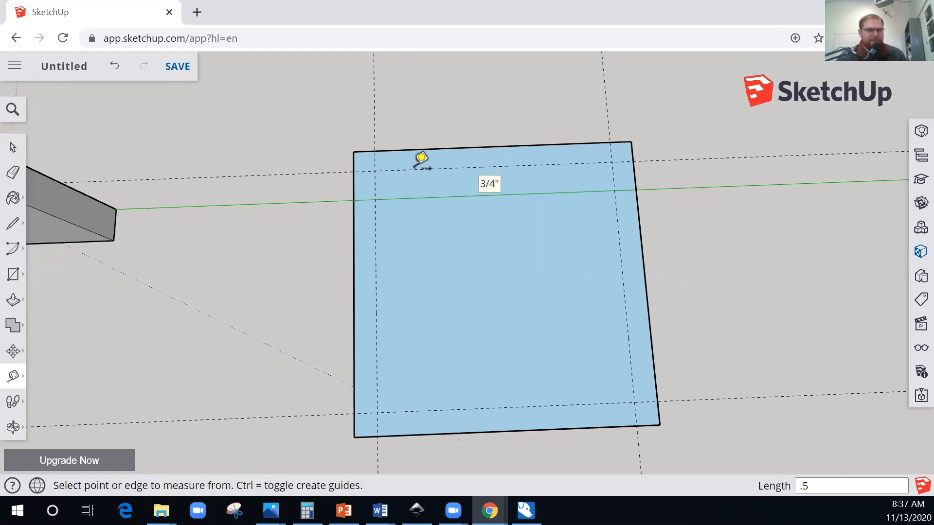
- Draw a diagonal line across each of the square's four corners, joining the points where the 1/2" guides meet its edges
{"action": "key", "text": "l"}
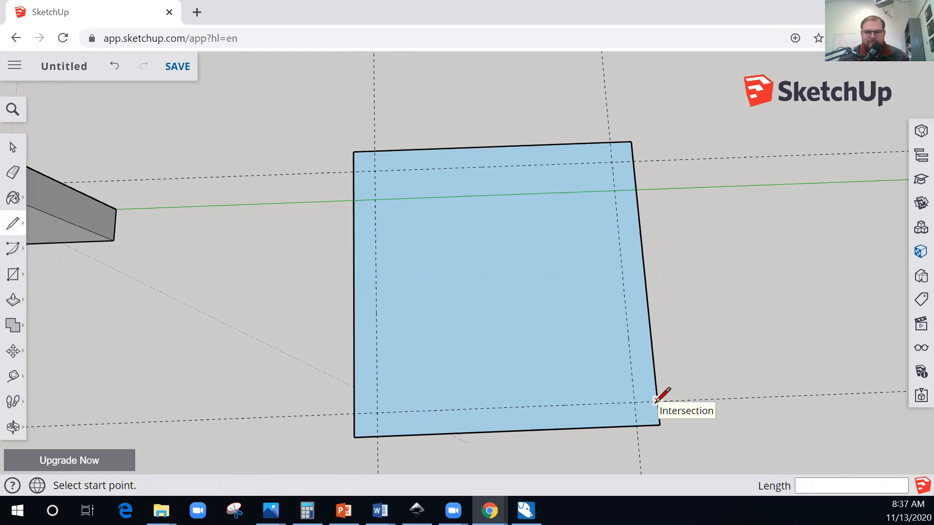
{"action": "left_click", "coordinate": [635, 427]}
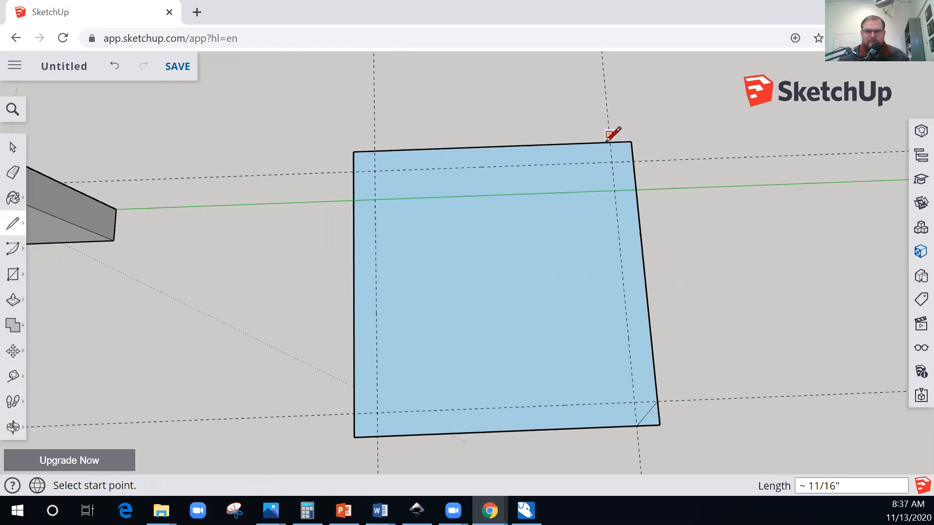
{"action": "left_click", "coordinate": [632, 161]}
{"action": "left_click", "coordinate": [610, 142]}
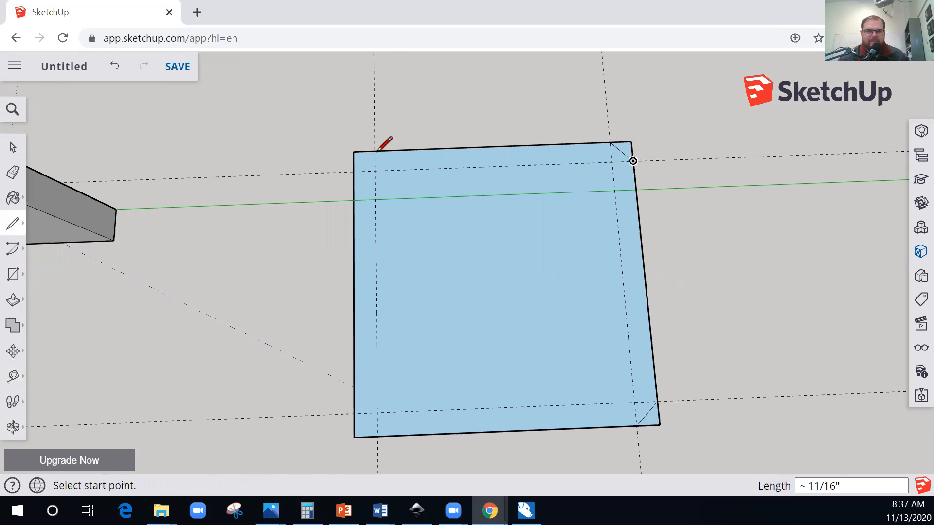
{"action": "left_click", "coordinate": [353, 171]}
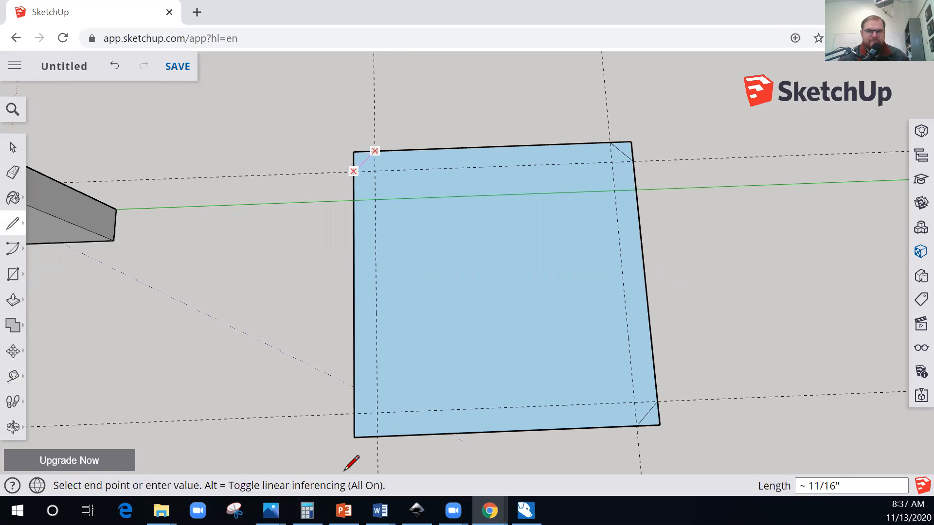
{"action": "left_click", "coordinate": [354, 413]}
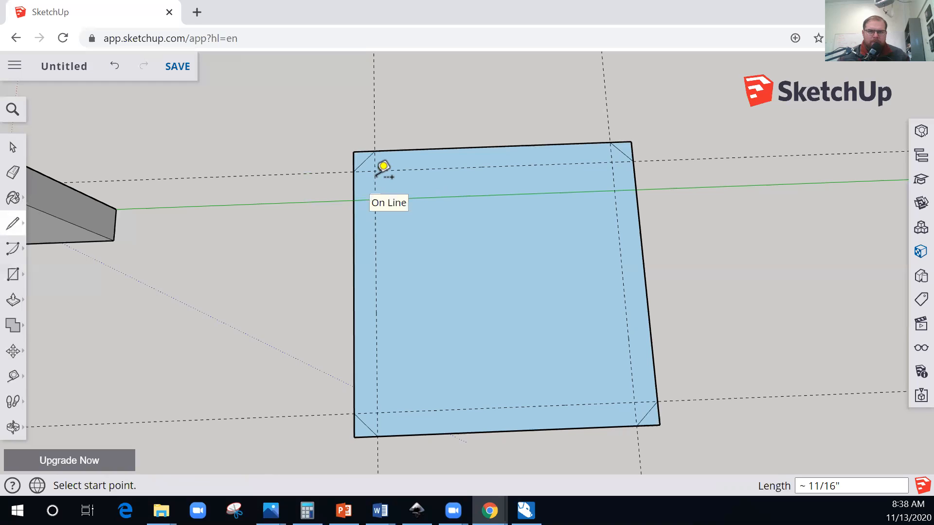
- Place a guide parallel to each of the four diagonal corner lines, offset 5/8" toward the square's center
{"action": "key", "text": "t"}
{"action": "left_click", "coordinate": [363, 161]}
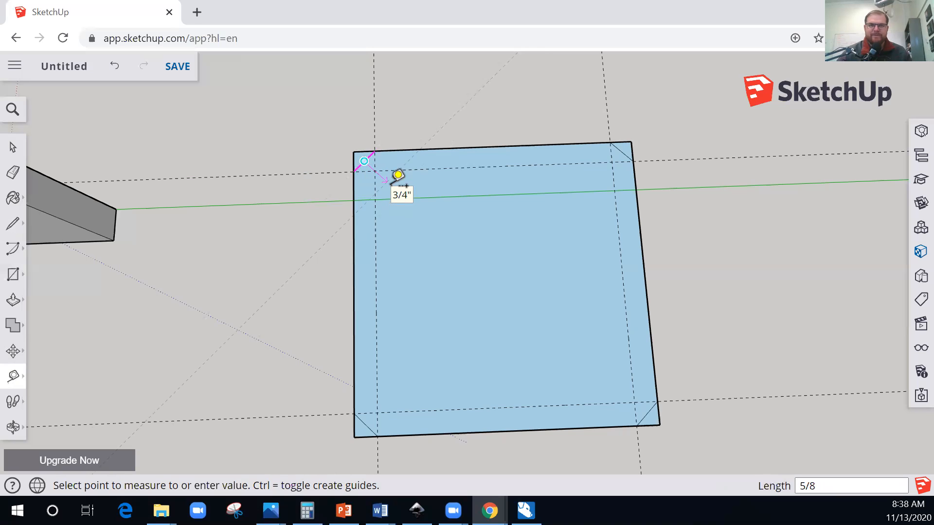
{"action": "key", "text": "Return"}
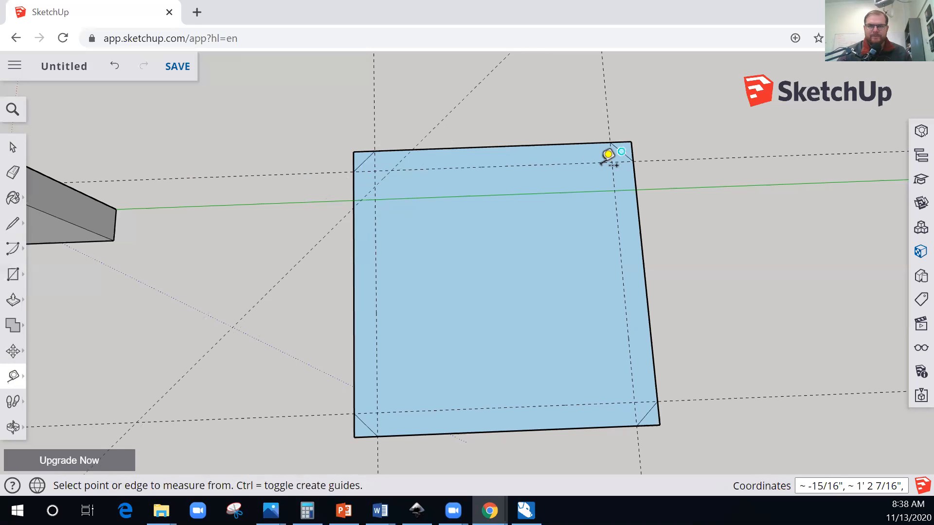
{"action": "left_click", "coordinate": [604, 169]}
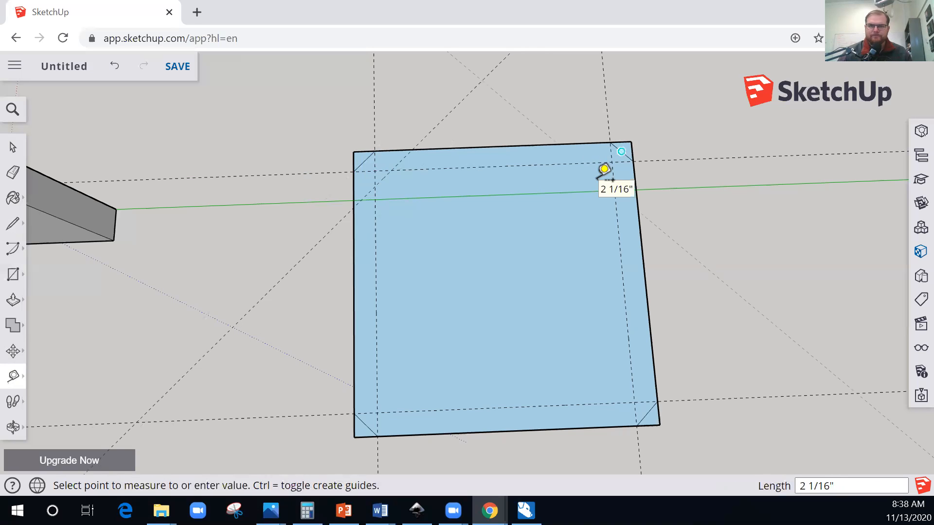
{"action": "left_click", "coordinate": [562, 205]}
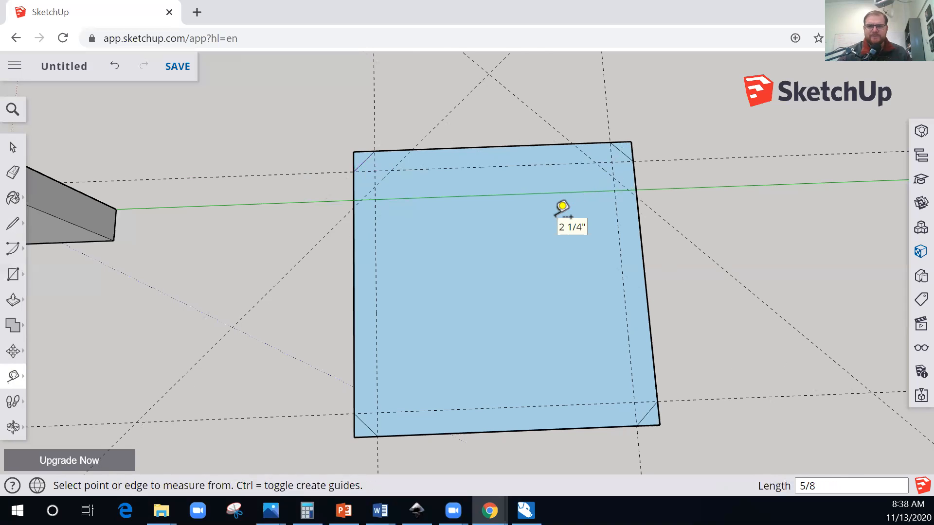
{"action": "left_click", "coordinate": [646, 413]}
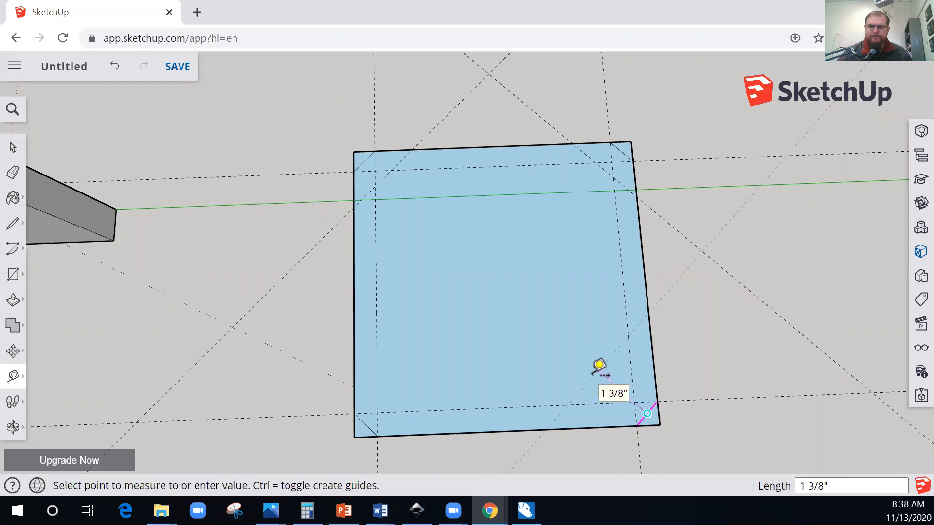
{"action": "key", "text": "Escape"}
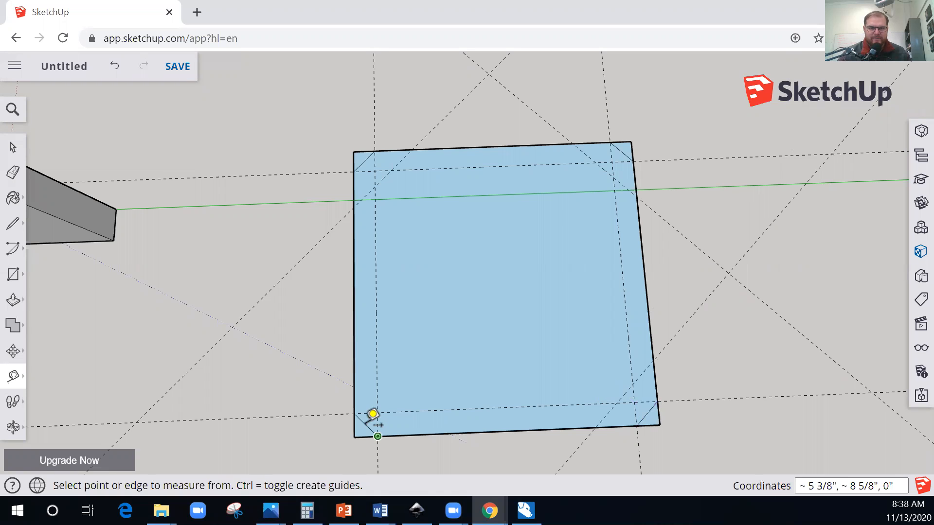
{"action": "left_click", "coordinate": [378, 436]}
{"action": "type", "text": "5"}
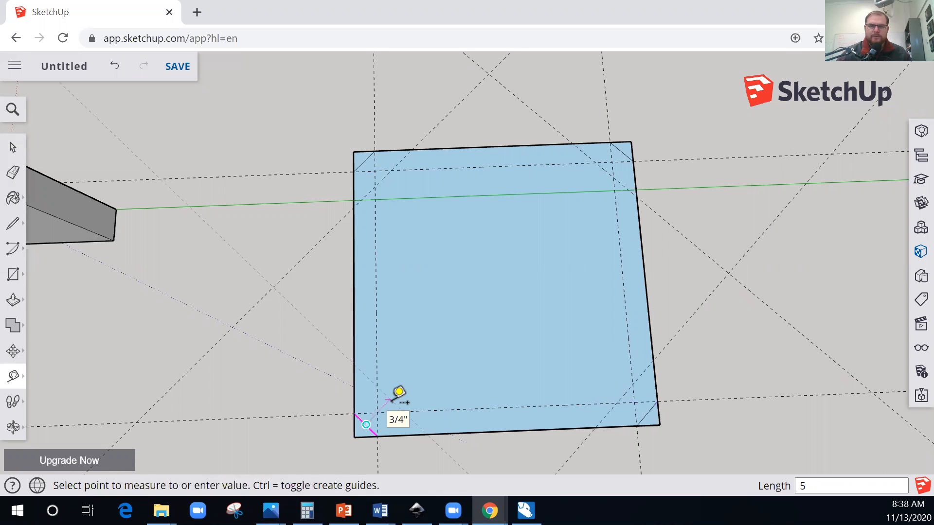
{"action": "key", "text": "Return"}
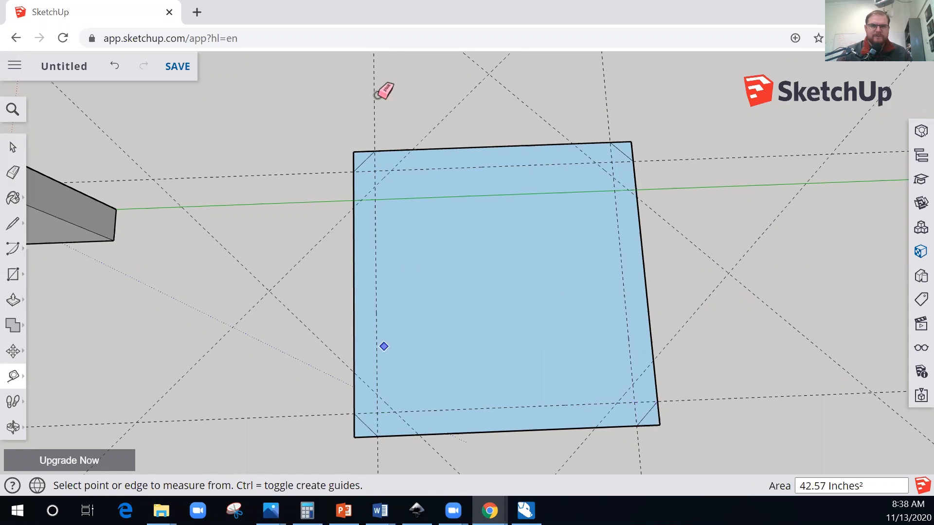
- Erase the four 1/2" guides that run parallel to the square's edges
{"action": "key", "text": "e"}
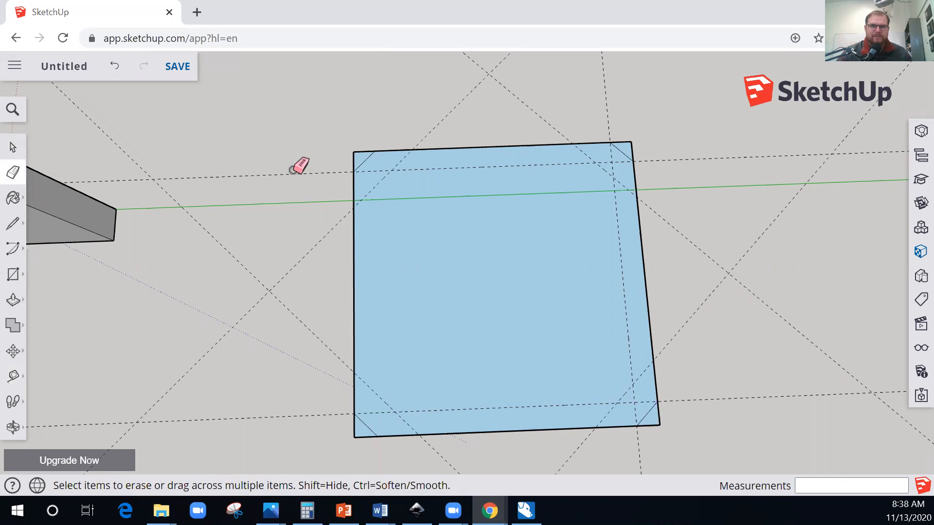
{"action": "mouse_move", "coordinate": [293, 178]}
{"action": "left_mouse_down"}
{"action": "mouse_move", "coordinate": [519, 64]}
{"action": "mouse_move", "coordinate": [611, 83]}
{"action": "left_mouse_up"}
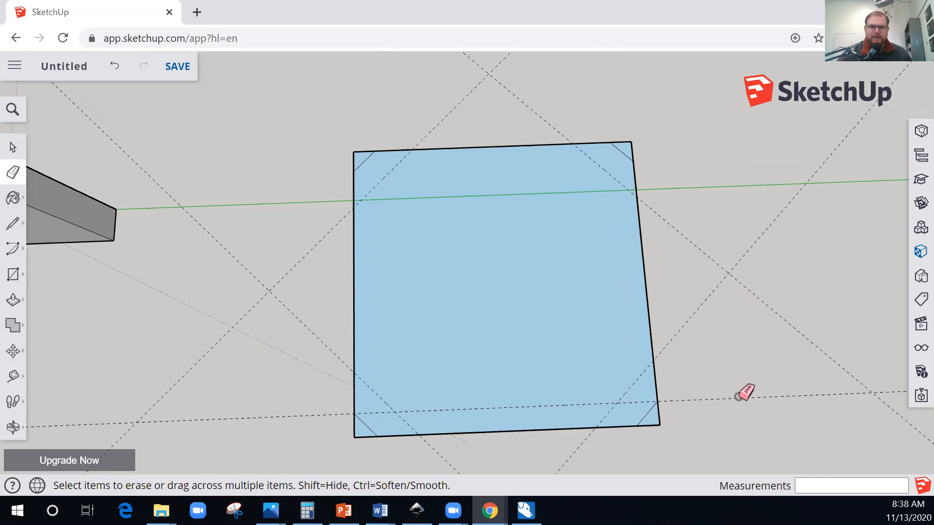
{"action": "left_click", "coordinate": [757, 397]}
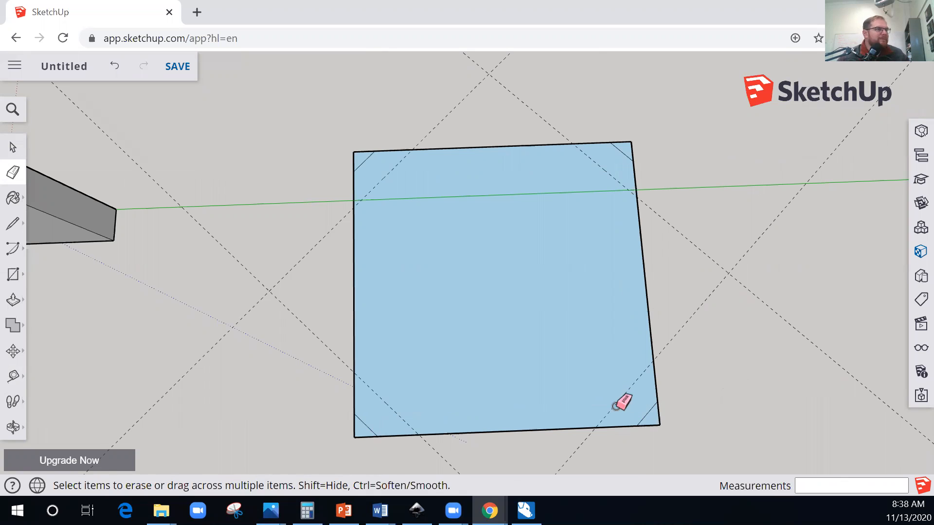
- Place a guide 1 5/8" toward the center from the diagonal guide at the near corner farthest from the legs
{"action": "key", "text": "t"}
{"action": "left_click", "coordinate": [624, 394]}
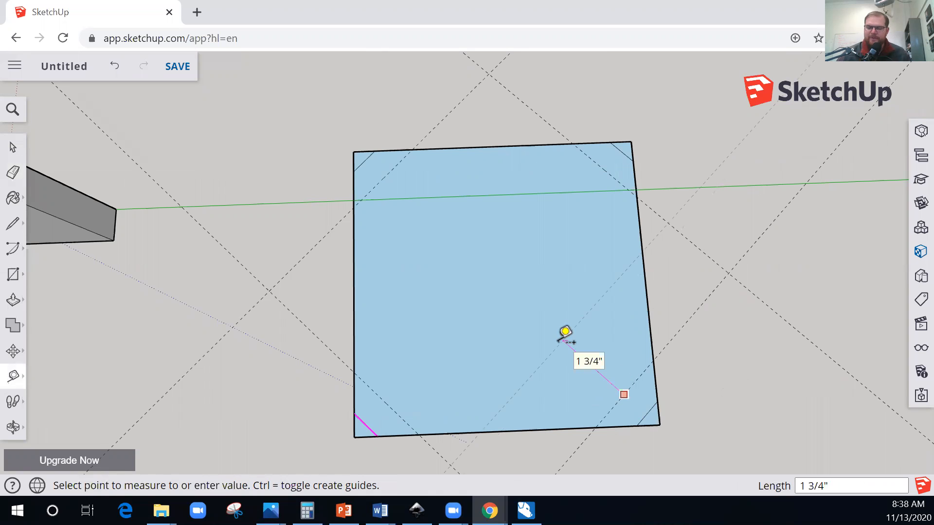
{"action": "left_click", "coordinate": [564, 331]}
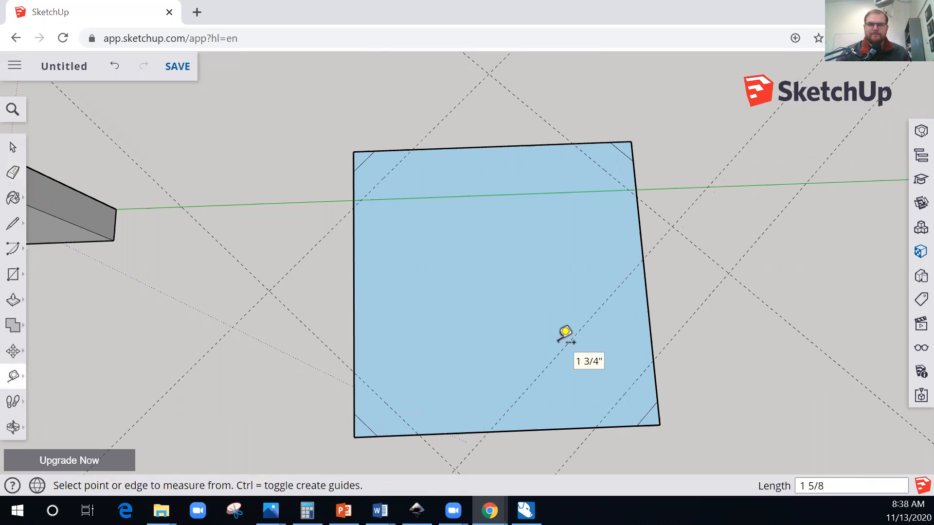
{"action": "left_click", "coordinate": [584, 153]}
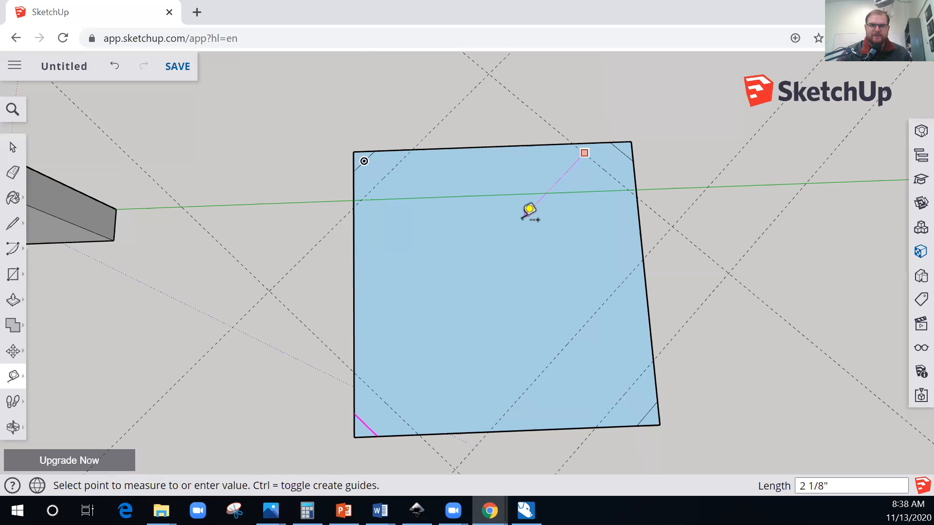
{"action": "type", "text": "1 5/"}
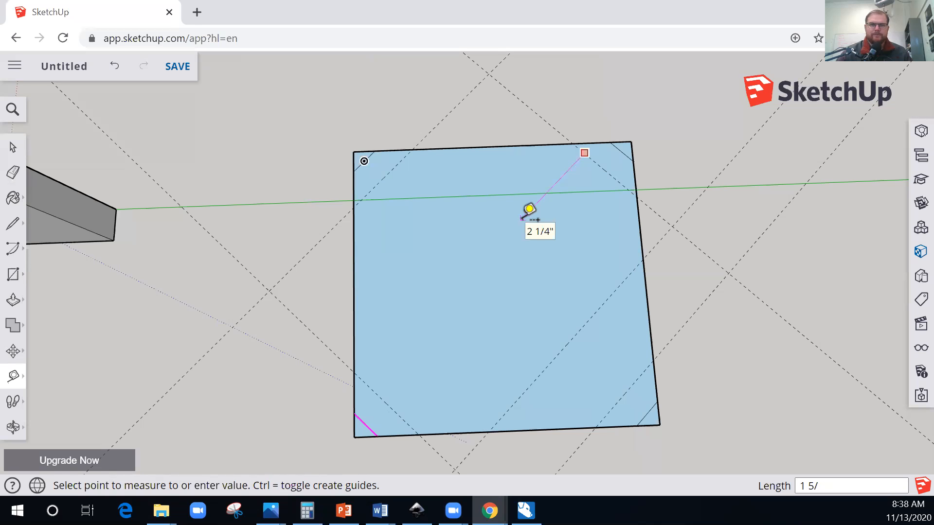
{"action": "type", "text": "8"}
{"action": "key", "text": "Return"}
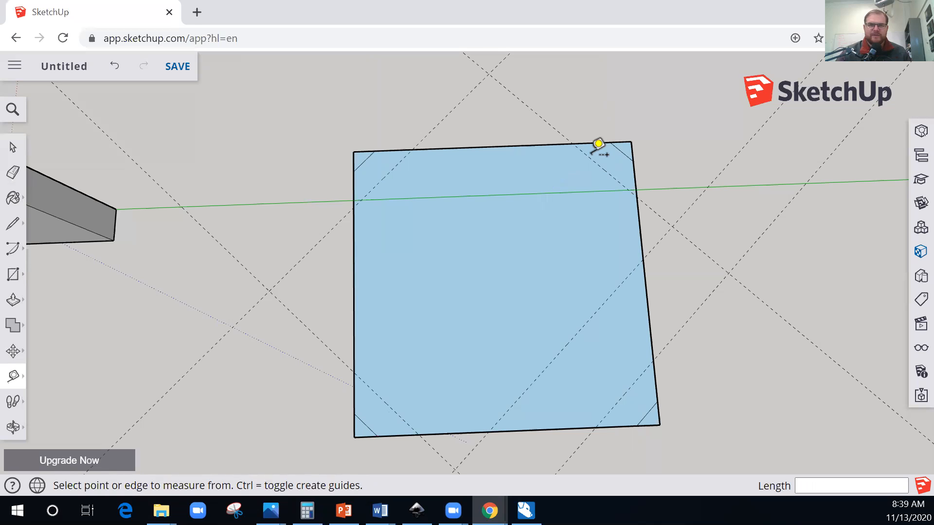
{"action": "left_click", "coordinate": [596, 163]}
{"action": "left_click", "coordinate": [552, 207]}
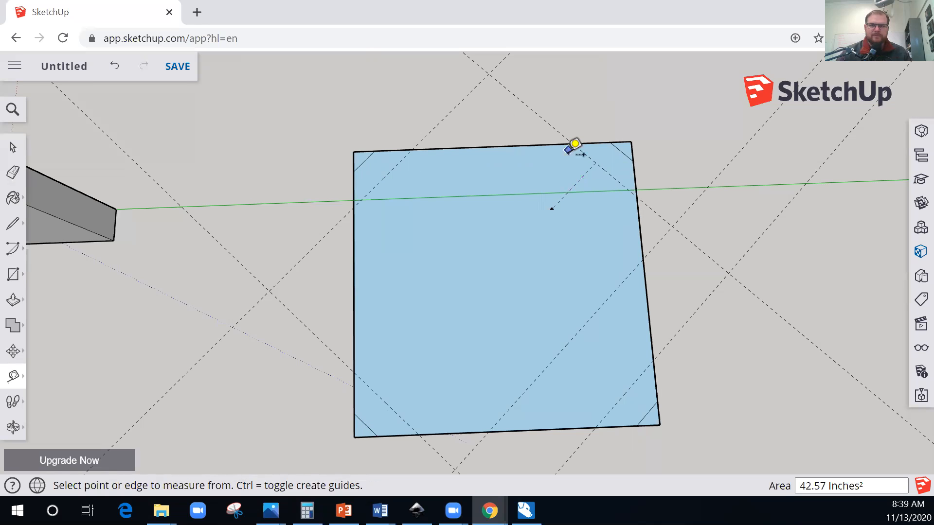
{"action": "key", "text": "ctrl+z"}
- Place a guide 1 5/8" toward the square's center from each of the other three diagonal corner guides
{"action": "left_click", "coordinate": [546, 141]}
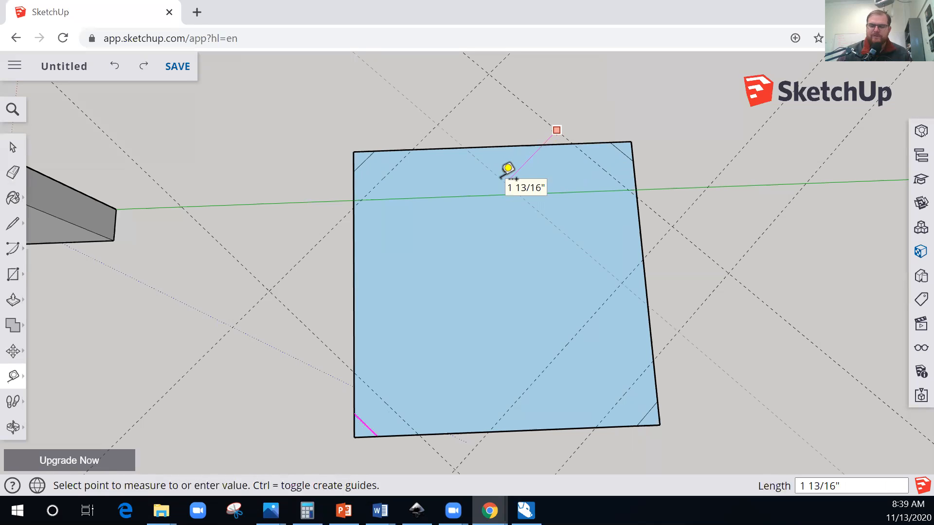
{"action": "key", "text": "Return"}
{"action": "left_click", "coordinate": [387, 175]}
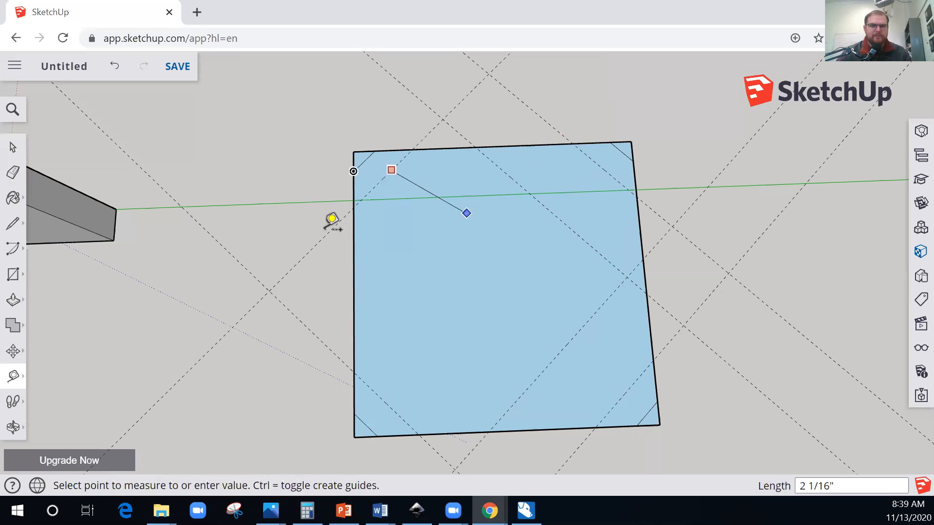
{"action": "key", "text": "Escape"}
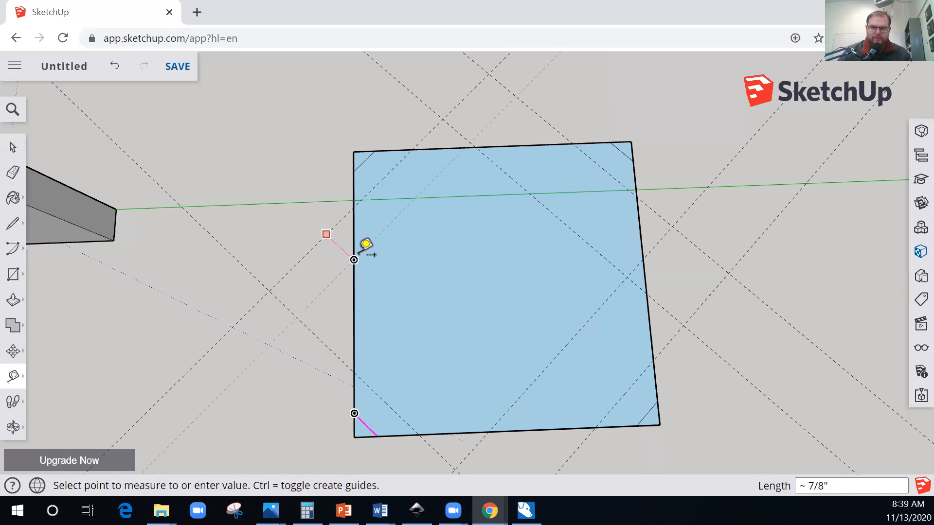
{"action": "left_click", "coordinate": [362, 251]}
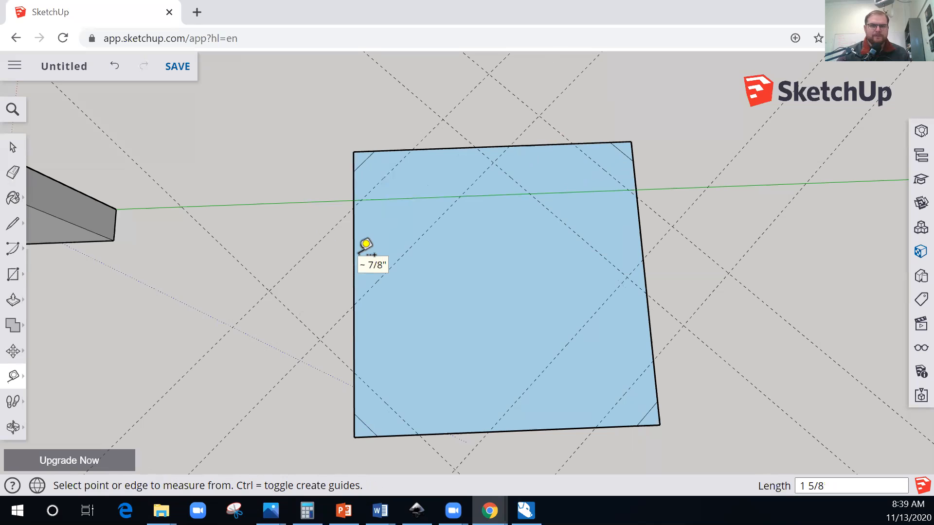
{"action": "left_click", "coordinate": [432, 448]}
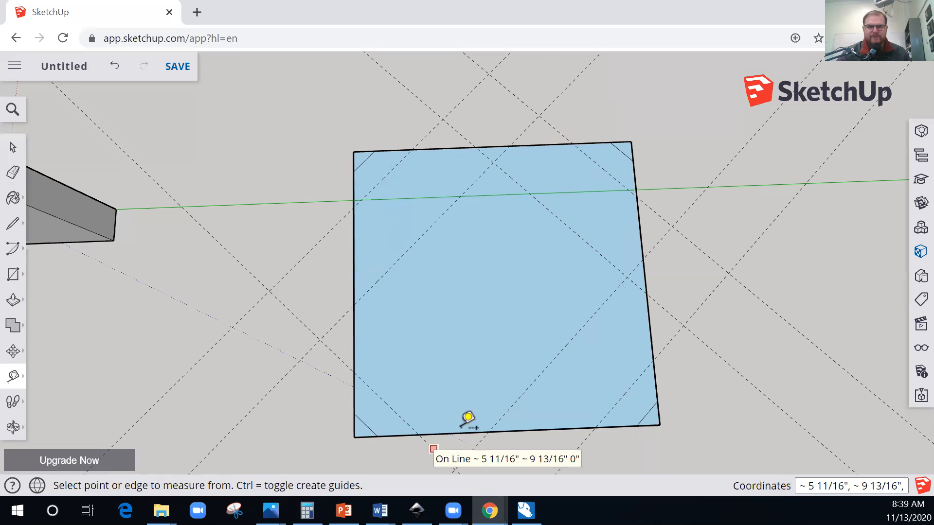
{"action": "type", "text": "1"}
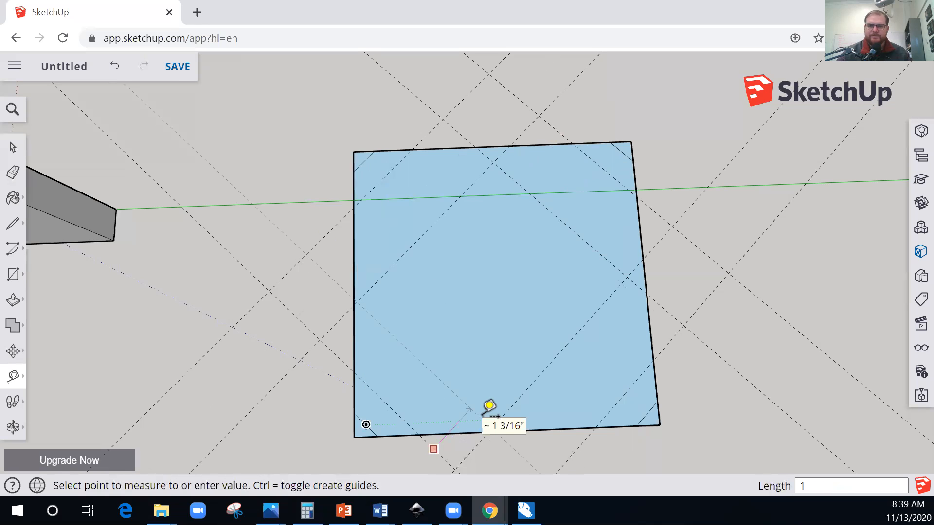
{"action": "key", "text": "Return"}
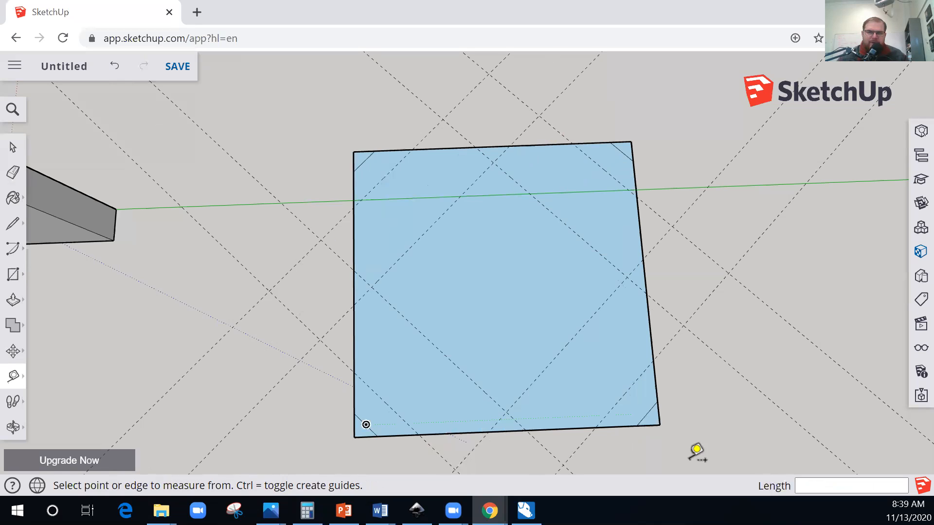
- Place two crossing guides along the square's diagonals, each running through a pair of opposite corners
{"action": "left_click", "coordinate": [558, 338]}
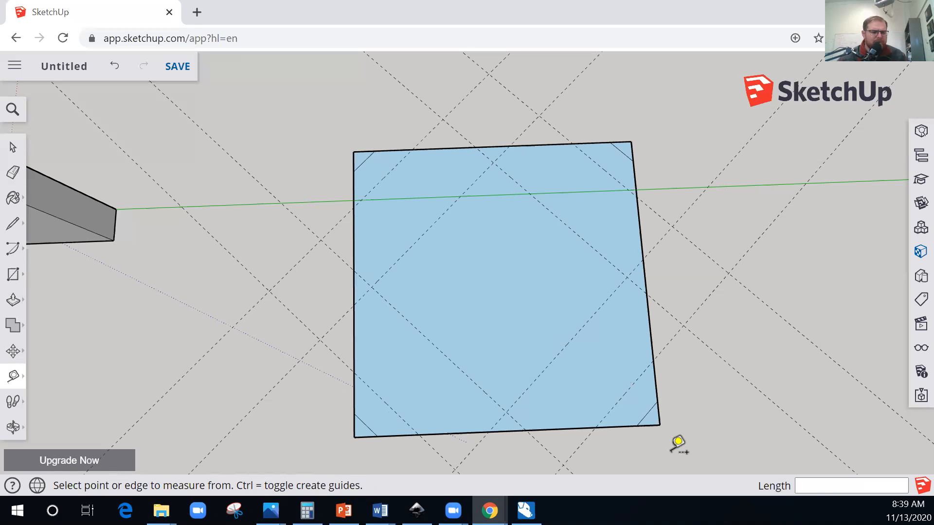
{"action": "left_click", "coordinate": [659, 425]}
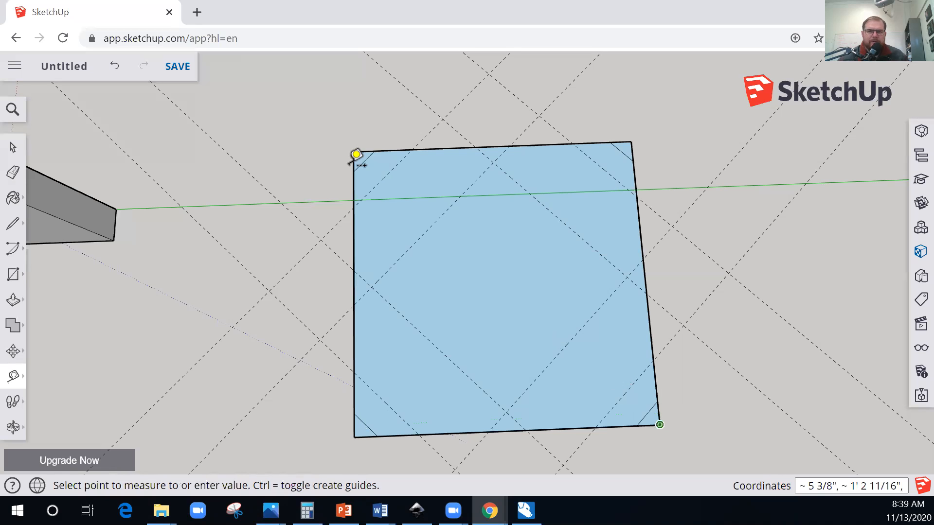
{"action": "left_click", "coordinate": [631, 142]}
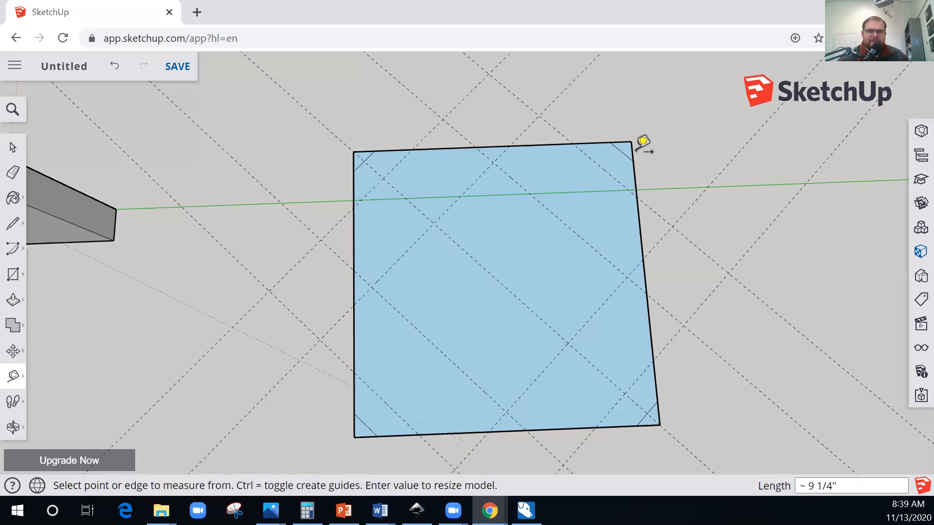
{"action": "left_click", "coordinate": [367, 423]}
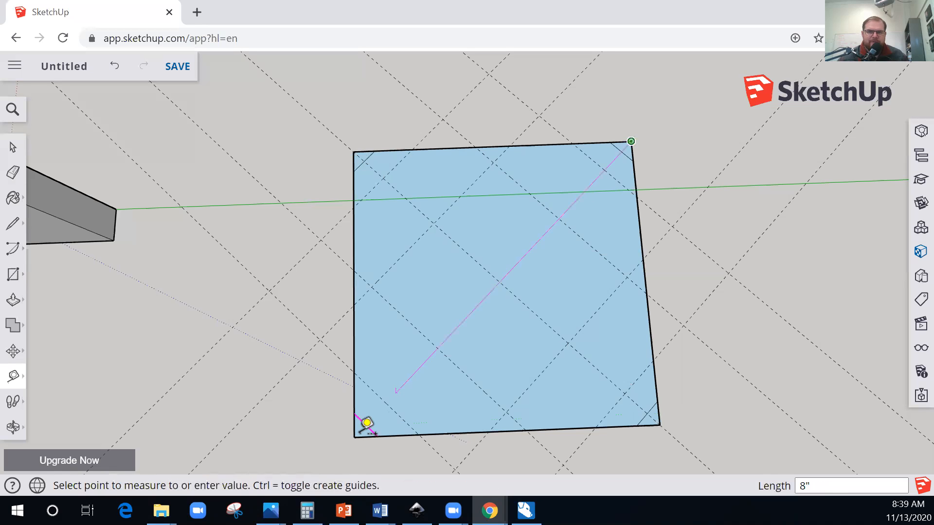
{"action": "left_click", "coordinate": [443, 432]}
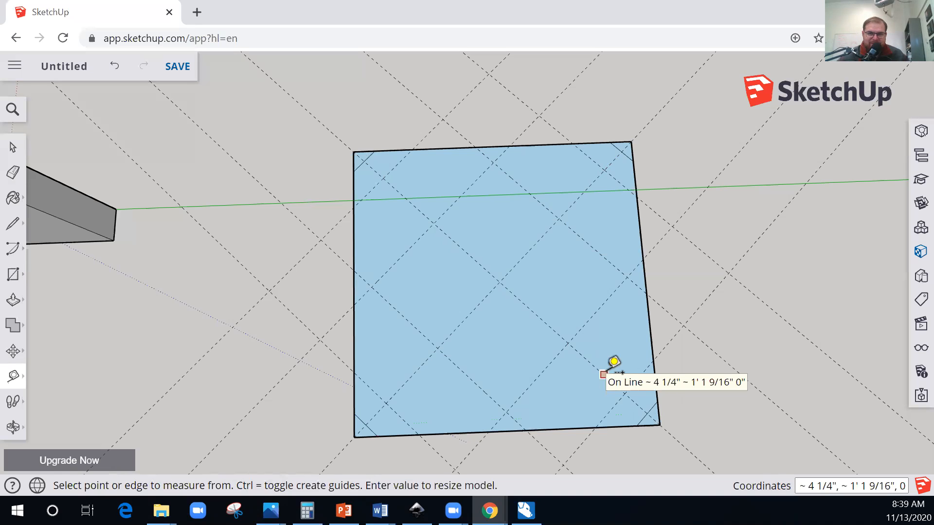
- Place guides 3/16" to each side of the diagonal guide joining the back corner beside the legs and the opposite near corner
{"action": "left_click", "coordinate": [618, 365]}
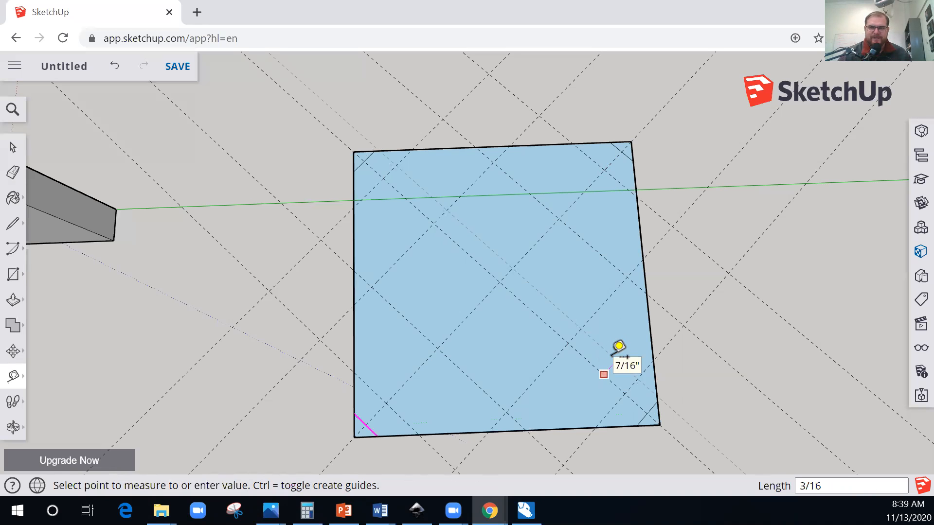
{"action": "left_click", "coordinate": [601, 362]}
{"action": "left_click", "coordinate": [597, 369]}
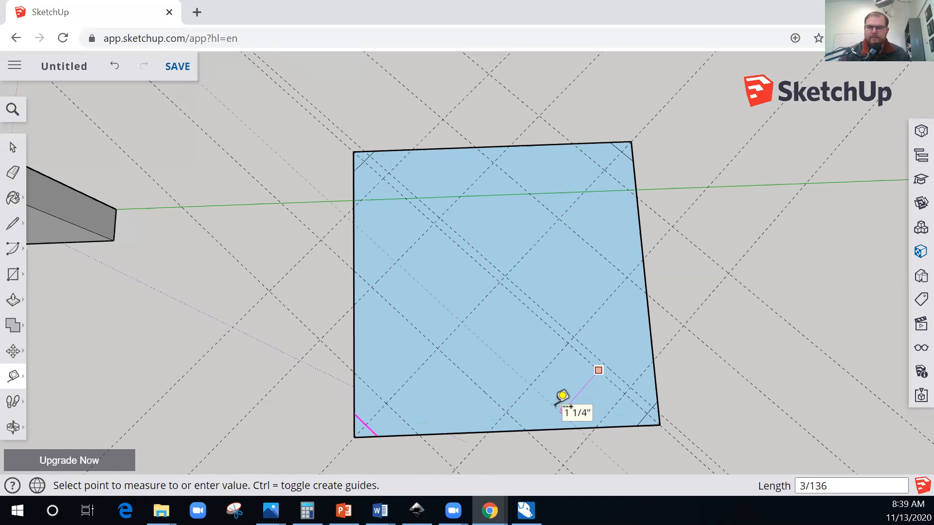
{"action": "type", "text": "3/16"}
{"action": "key", "text": "Return"}
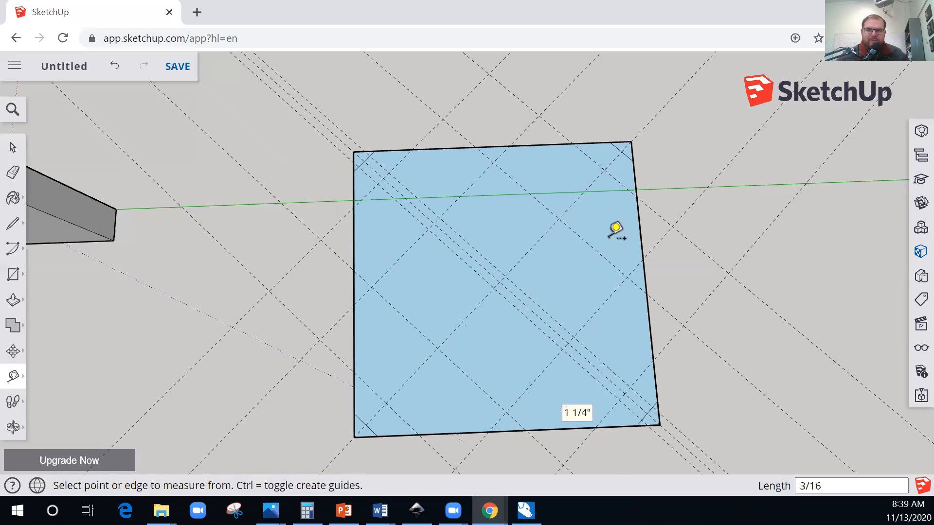
{"action": "left_click", "coordinate": [583, 191]}
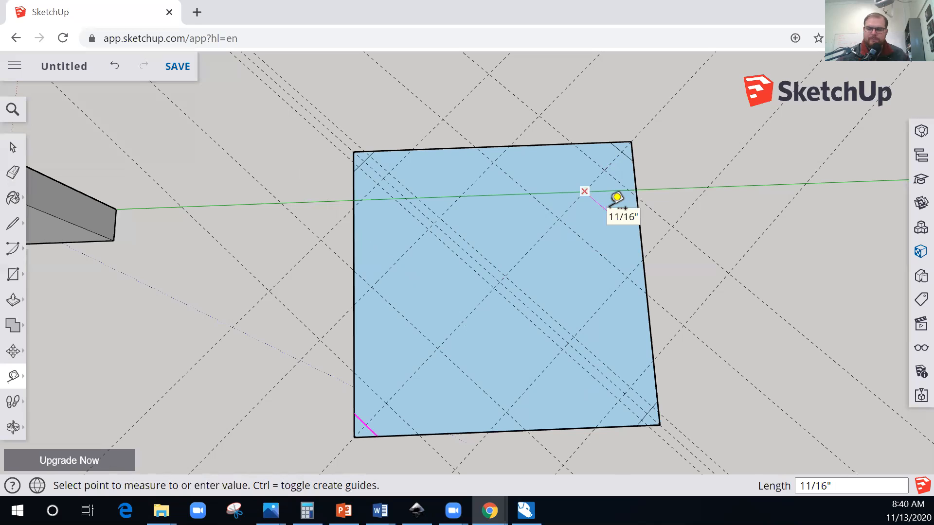
{"action": "left_click", "coordinate": [617, 196]}
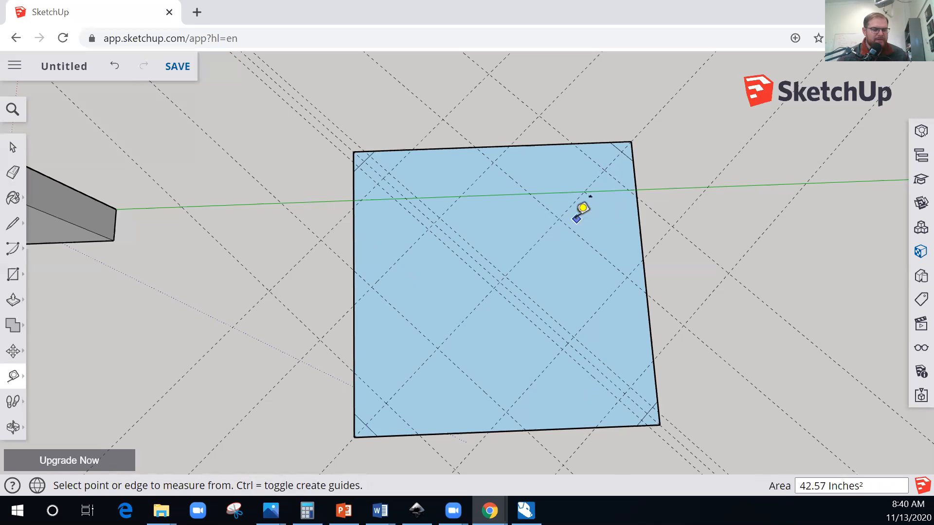
{"action": "key", "text": "ctrl+z"}
- Place guides 3/16" to each side of the square's other corner-to-corner diagonal guide
{"action": "left_click", "coordinate": [667, 103]}
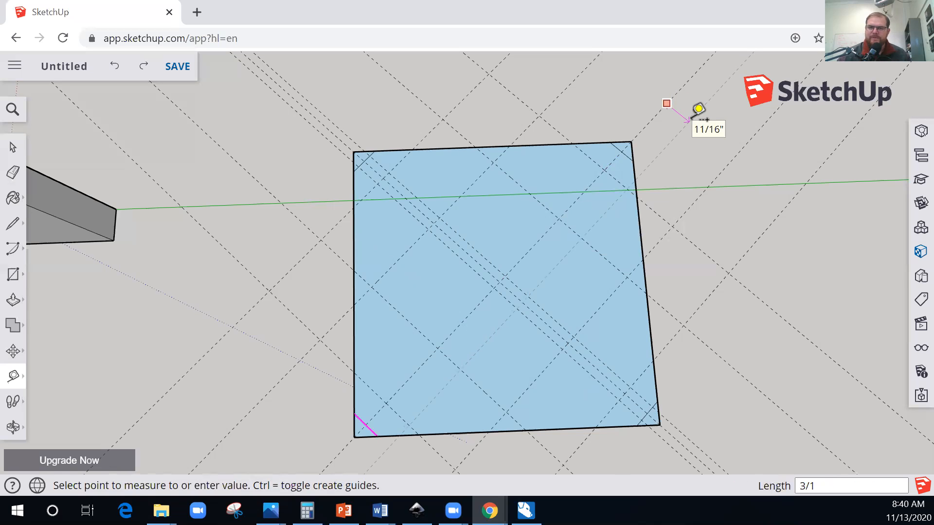
{"action": "left_click", "coordinate": [689, 119]}
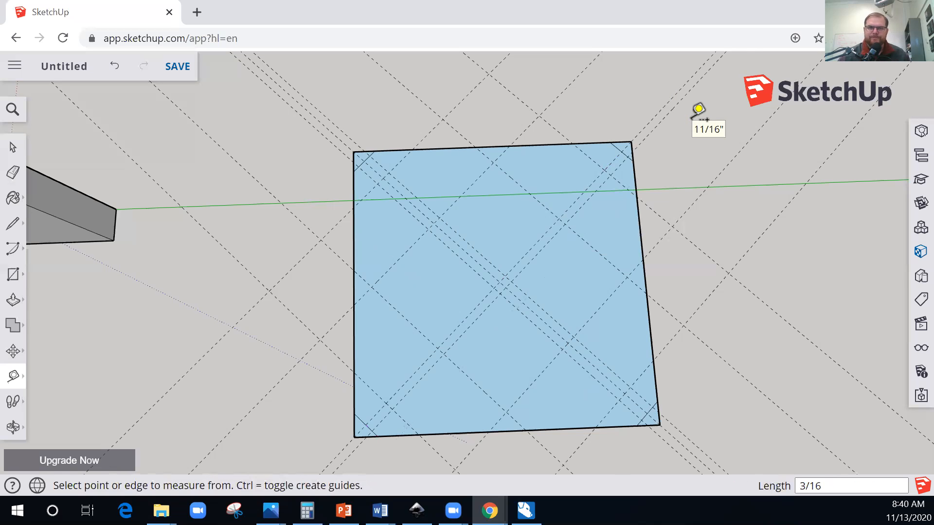
{"action": "left_click", "coordinate": [598, 175]}
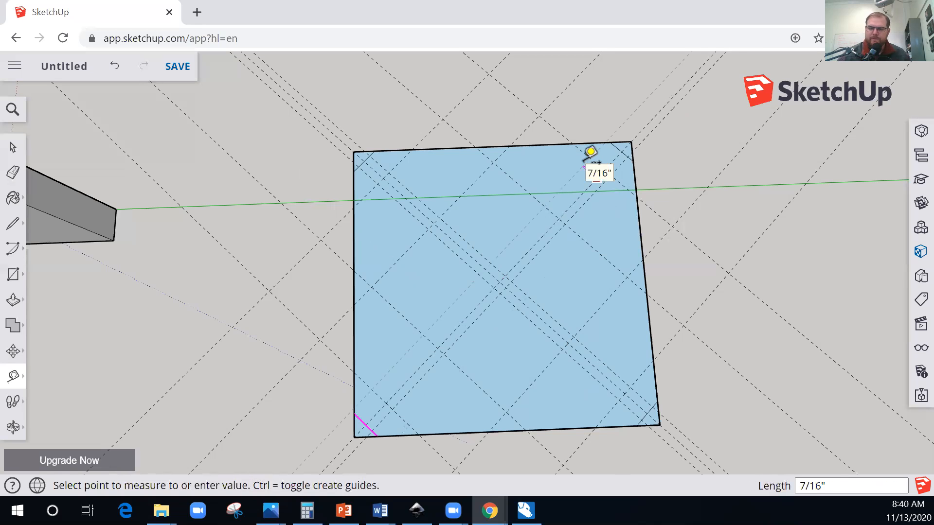
{"action": "type", "text": "3/16"}
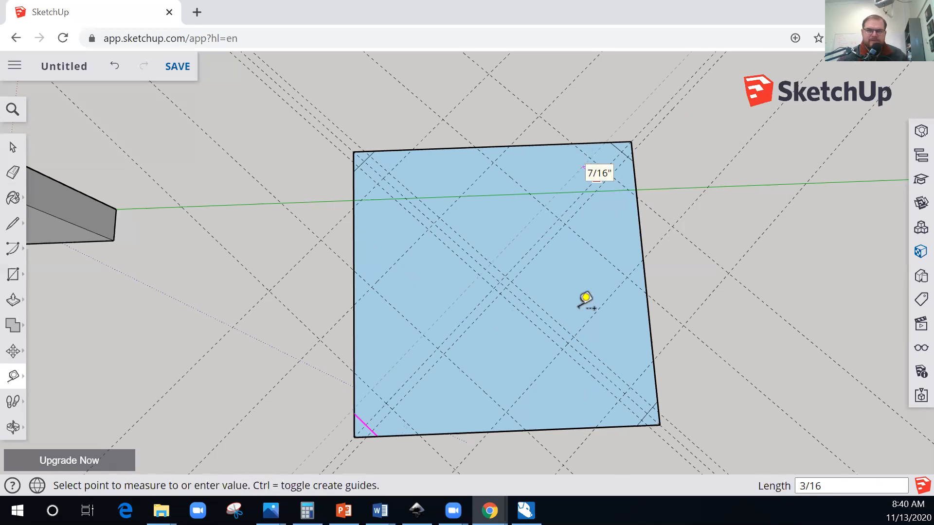
{"action": "key", "text": "Return"}
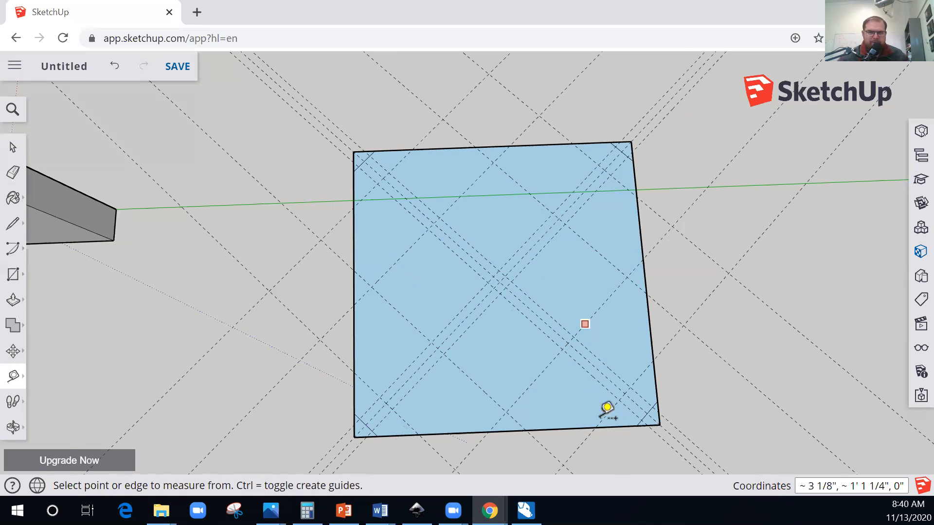
{"action": "scroll", "coordinate": [606, 407], "scroll_direction": "up", "scroll_amount": 1}
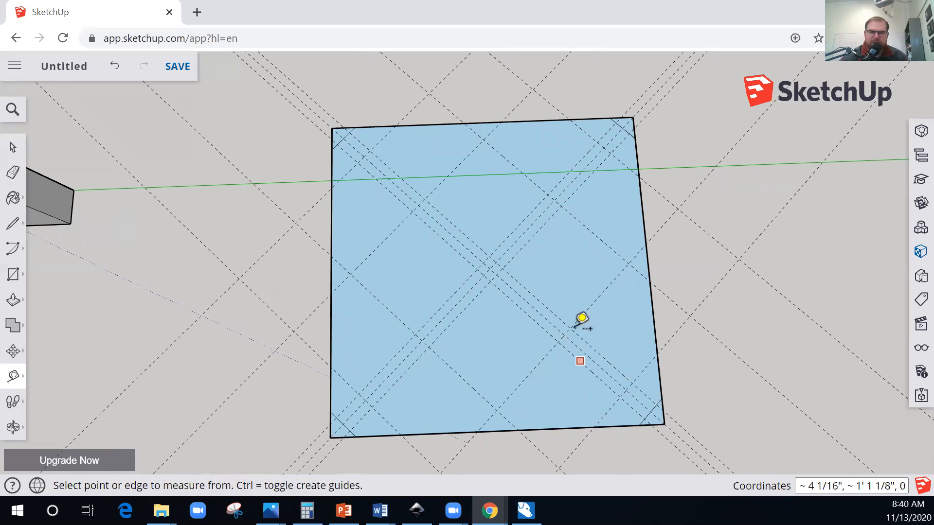
{"action": "key", "text": "r"}
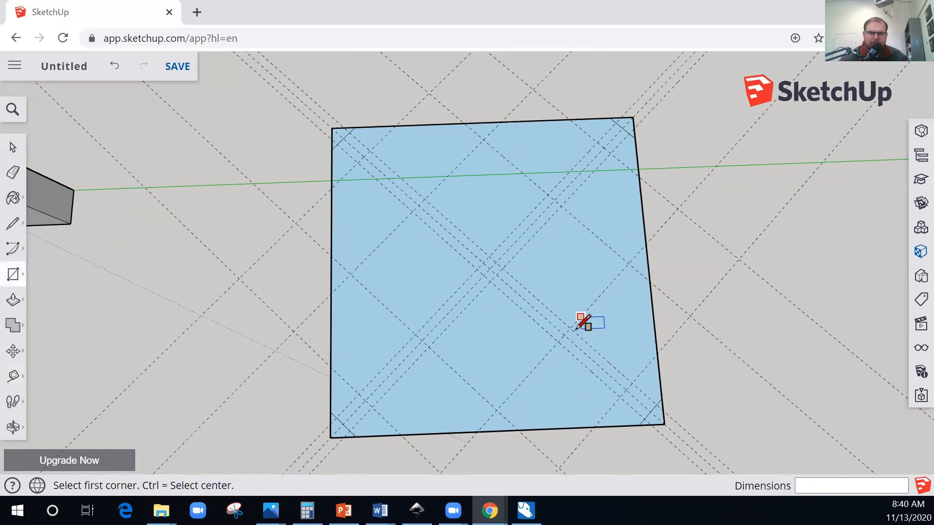
{"action": "left_click", "coordinate": [570, 328]}
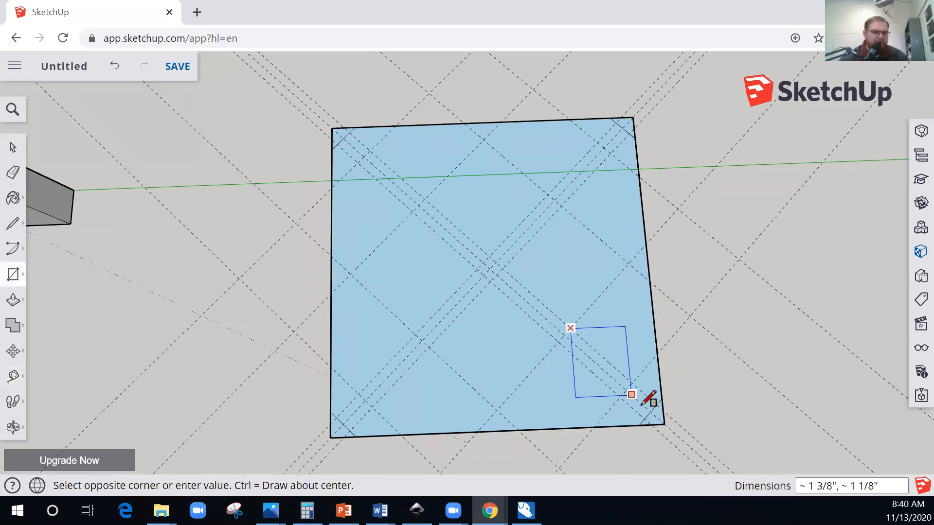
{"action": "key", "text": "Escape"}
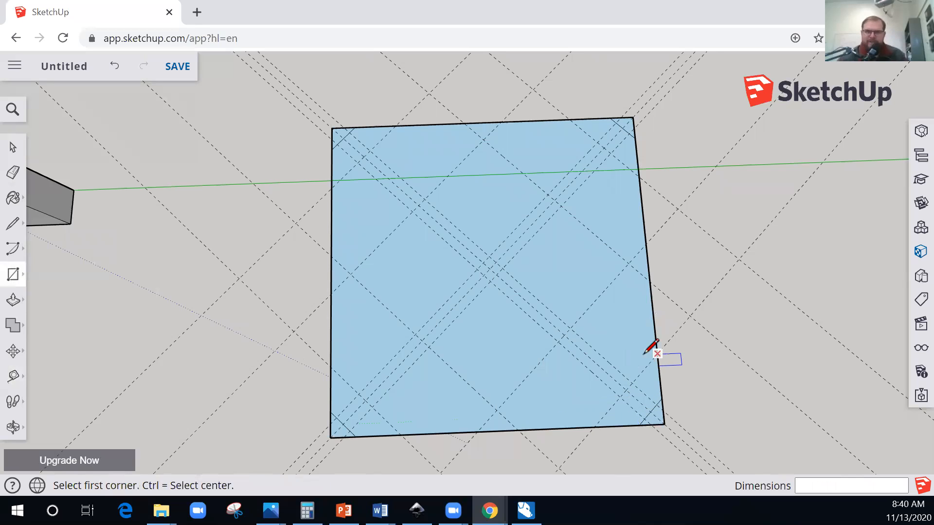
- Outline a 1 5/8" by 3/8" diagonal mortise on the guide intersections at the square's near corner away from the legs
{"action": "key", "text": "l"}
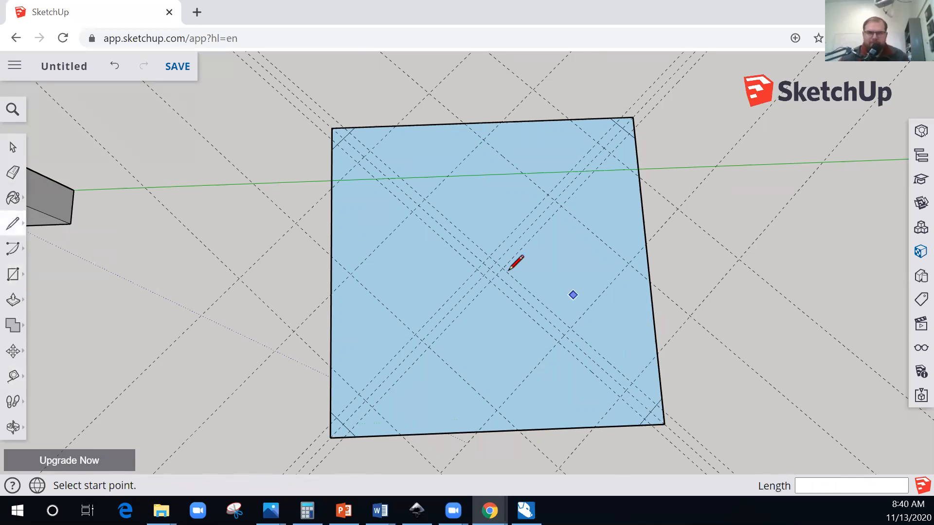
{"action": "left_click", "coordinate": [570, 328]}
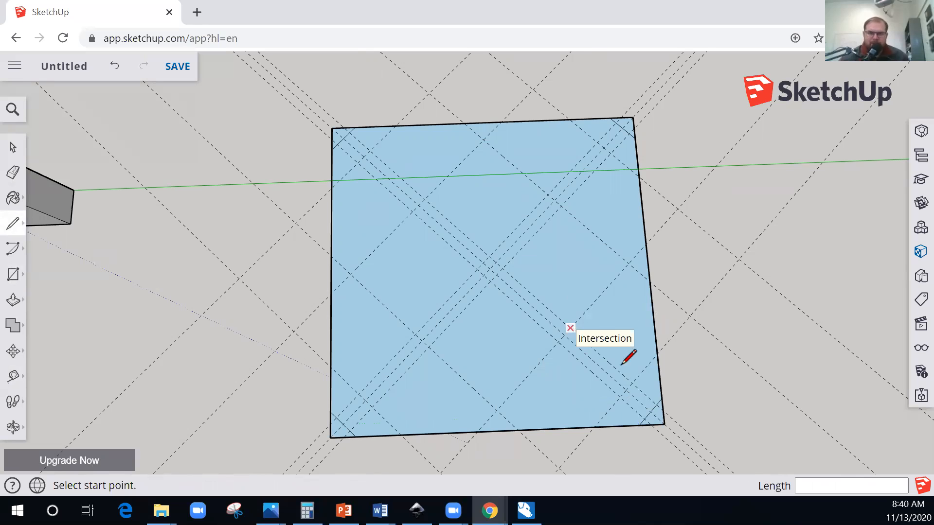
{"action": "left_click", "coordinate": [632, 383]}
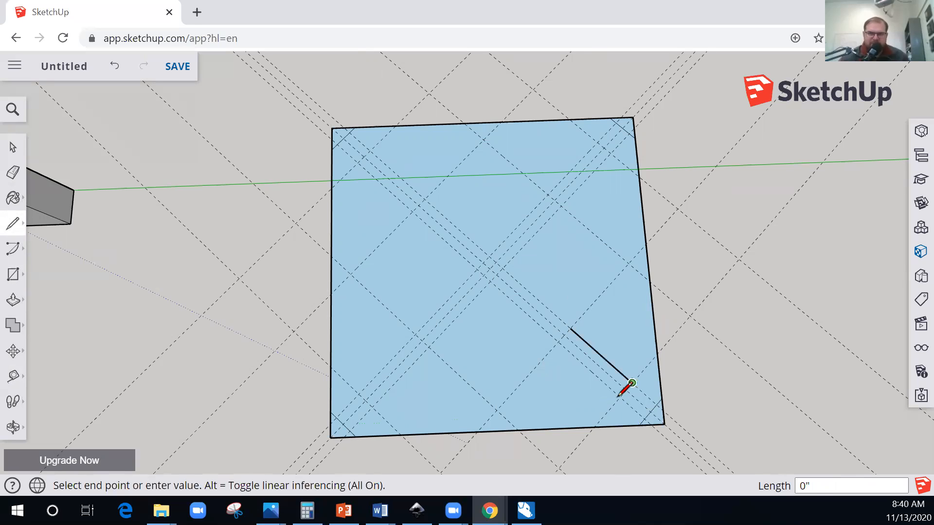
{"action": "key", "text": "Return"}
{"action": "left_click", "coordinate": [557, 341]}
{"action": "left_click", "coordinate": [571, 329]}
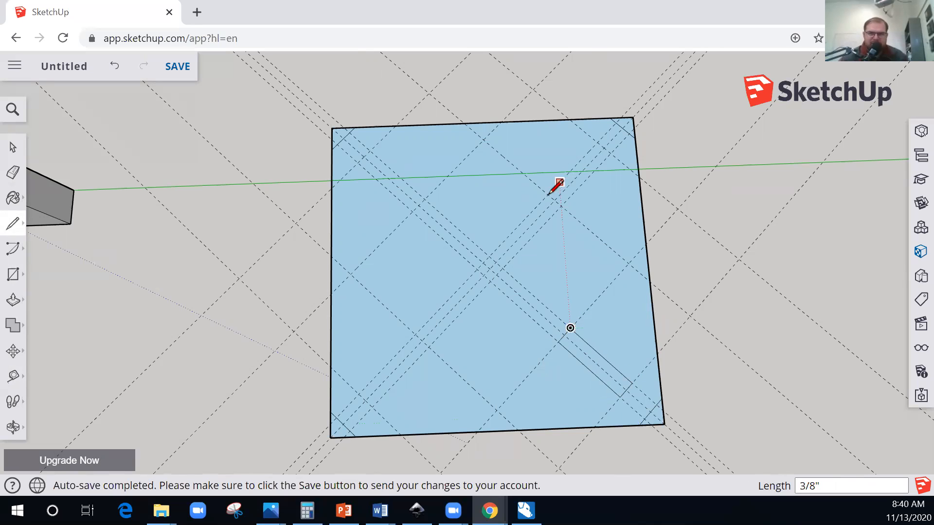
- Outline a matching 1 5/8" by 3/8" mortise on the guides at the square's back corner away from the legs
{"action": "left_click", "coordinate": [595, 145]}
{"action": "type", "text": "8"}
{"action": "key", "text": "Return"}
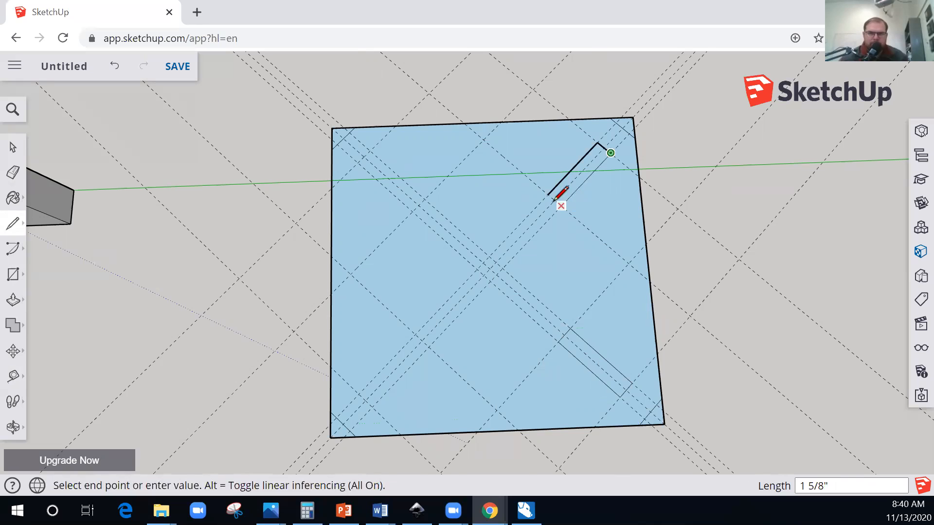
{"action": "left_click", "coordinate": [548, 195]}
{"action": "key", "text": "Escape"}
- Outline the third 1 5/8" by 3/8" mortise on the guides at the square's back corner beside the legs
{"action": "left_click", "coordinate": [387, 176]}
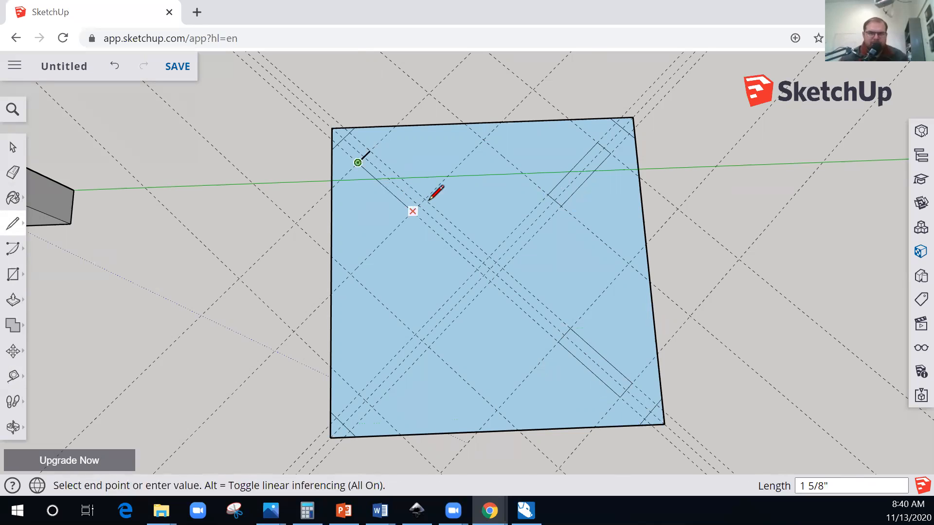
{"action": "left_click", "coordinate": [412, 211]}
{"action": "left_click", "coordinate": [427, 200]}
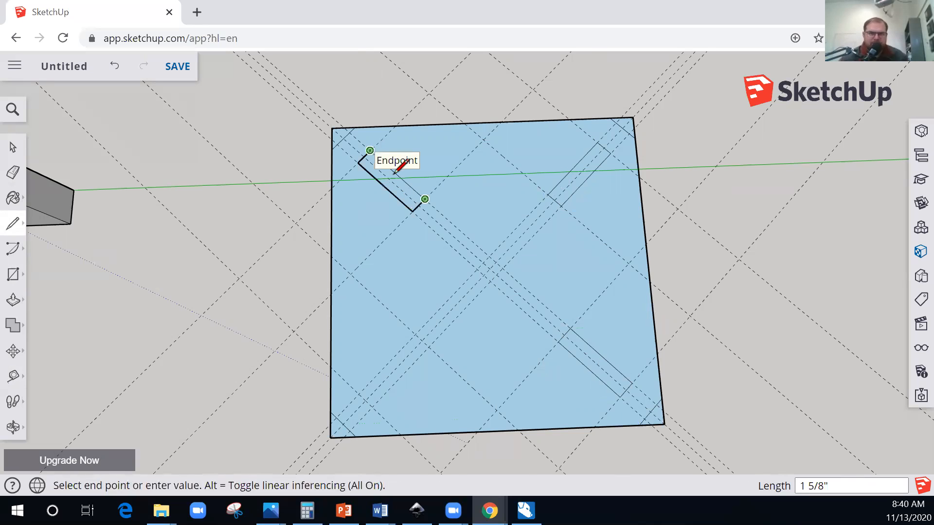
{"action": "left_click", "coordinate": [394, 173]}
- Outline the fourth 1 5/8" by 3/8" mortise on the guides at the square's near corner beside the legs
{"action": "left_click", "coordinate": [414, 334]}
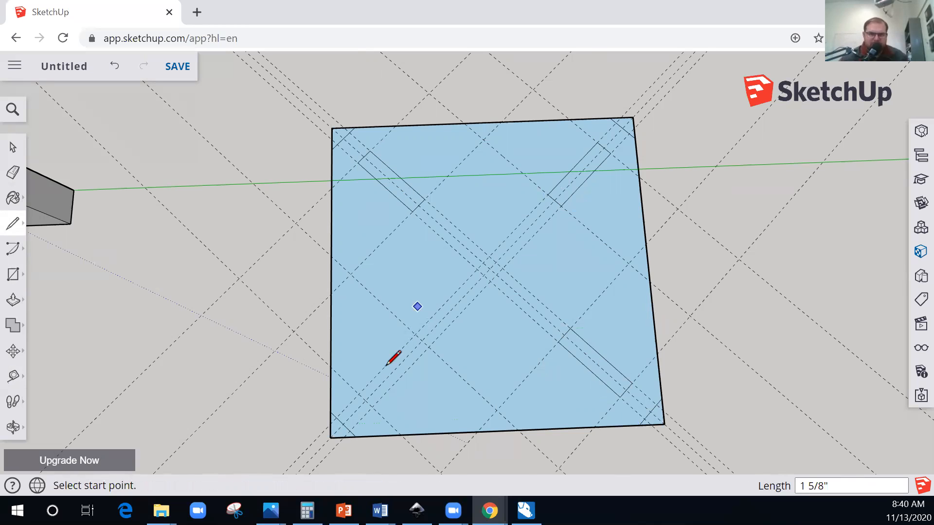
{"action": "left_click", "coordinate": [359, 393]}
{"action": "left_click", "coordinate": [373, 406]}
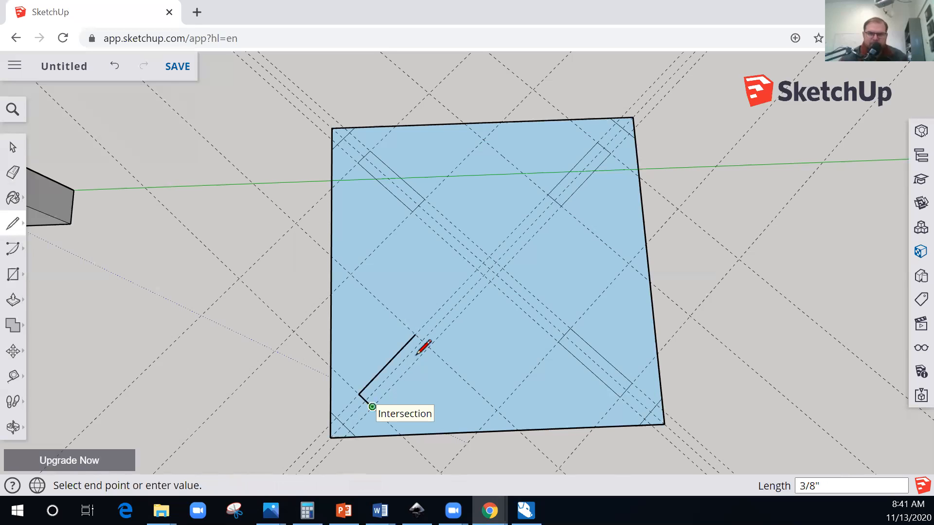
{"action": "left_click", "coordinate": [415, 333]}
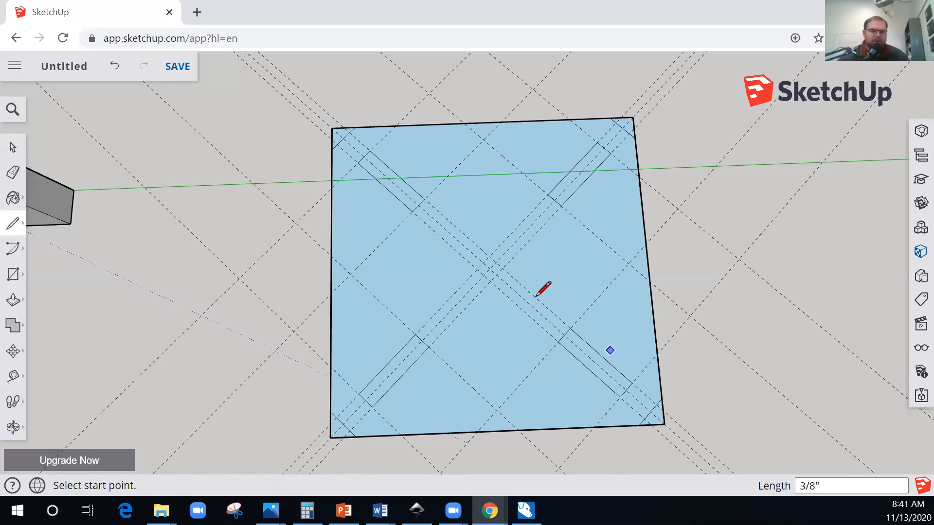
- Erase all guides around the square and the edges of the four corner tips outside the diagonal corner lines
{"action": "key", "text": "space"}
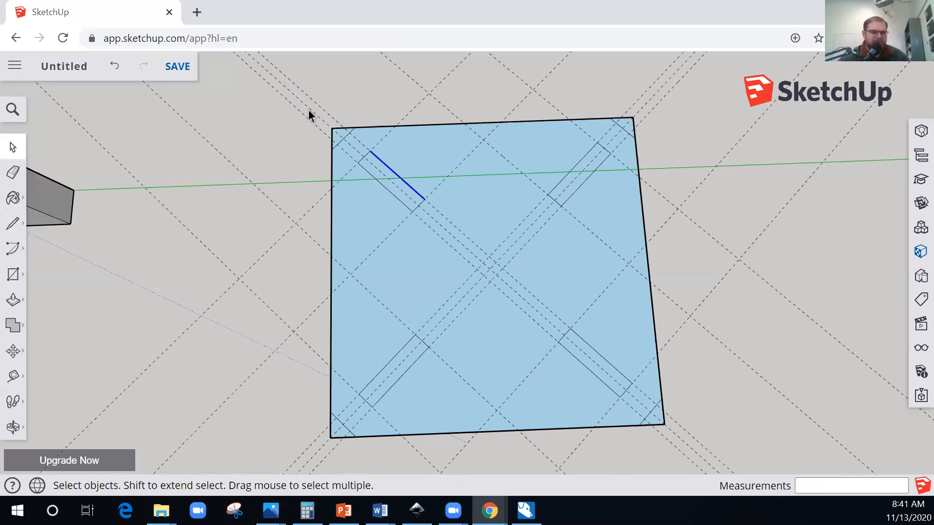
{"action": "key", "text": "e"}
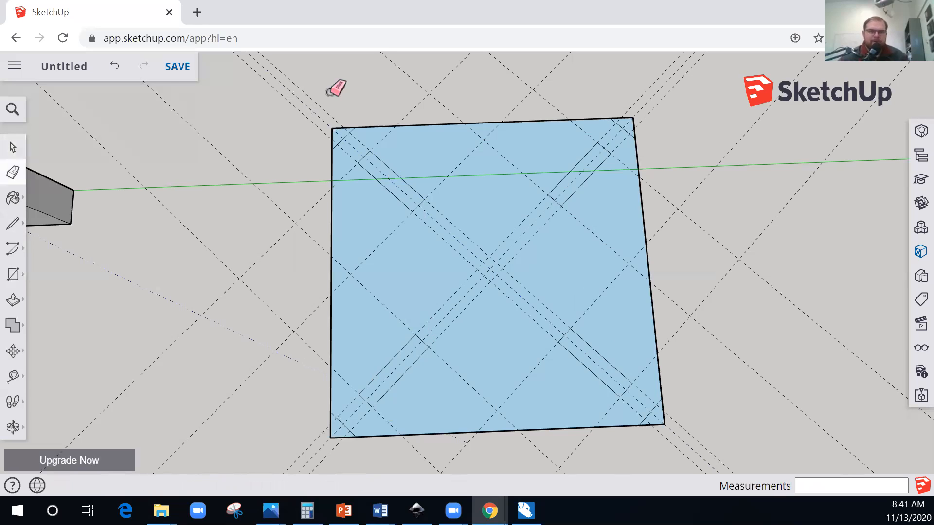
{"action": "mouse_move", "coordinate": [623, 68]}
{"action": "left_mouse_down"}
{"action": "mouse_move", "coordinate": [563, 52]}
{"action": "mouse_move", "coordinate": [352, 78]}
{"action": "mouse_move", "coordinate": [217, 152]}
{"action": "mouse_move", "coordinate": [245, 132]}
{"action": "mouse_move", "coordinate": [241, 141]}
{"action": "mouse_move", "coordinate": [867, 290]}
{"action": "mouse_move", "coordinate": [681, 71]}
{"action": "mouse_move", "coordinate": [739, 145]}
{"action": "mouse_move", "coordinate": [632, 117]}
{"action": "left_mouse_up"}
{"action": "left_click", "coordinate": [629, 117]}
{"action": "mouse_move", "coordinate": [656, 421]}
{"action": "left_mouse_down"}
{"action": "mouse_move", "coordinate": [309, 438]}
{"action": "mouse_move", "coordinate": [322, 423]}
{"action": "left_mouse_up"}
{"action": "left_click", "coordinate": [341, 437]}
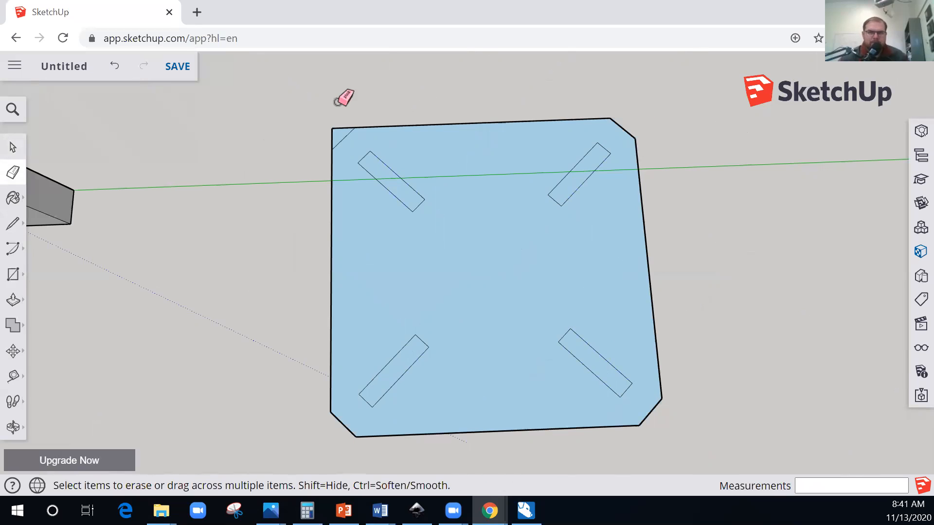
{"action": "left_click_drag", "start_coordinate": [358, 126], "coordinate": [333, 139]}
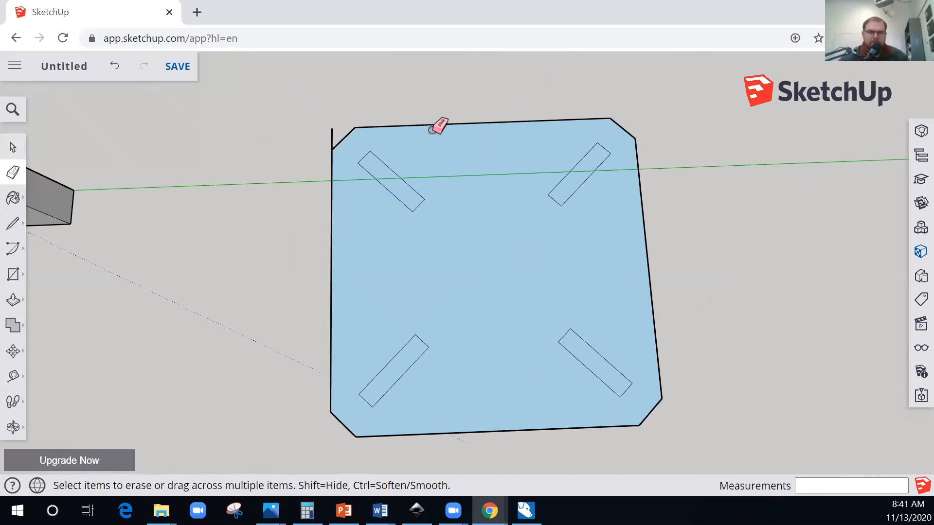
- Delete the faces inside the four mortise outlines to open them through the board
{"action": "key", "text": "space"}
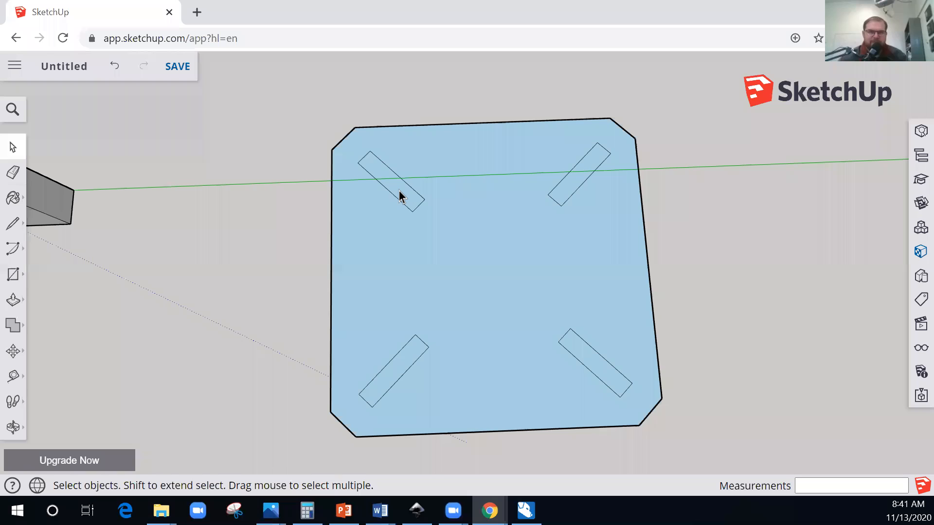
{"action": "key", "text": "Delete"}
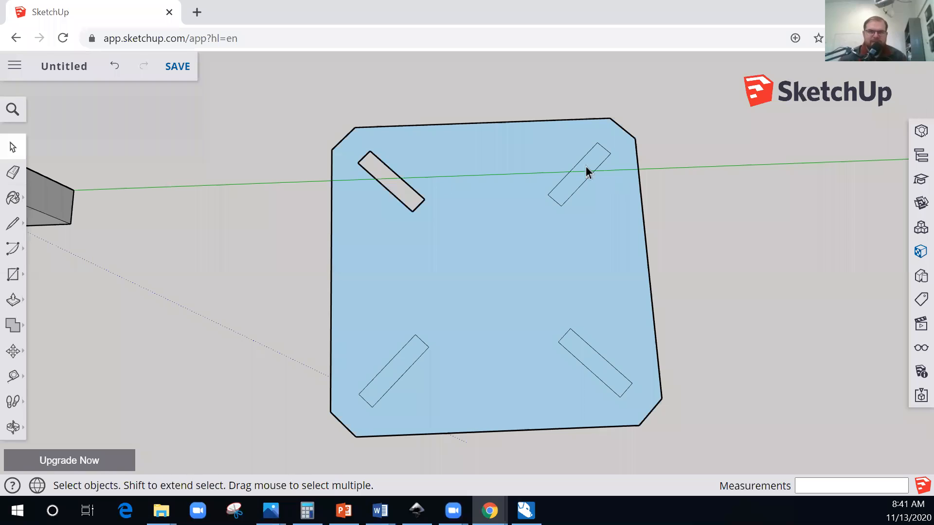
{"action": "key", "text": "Delete"}
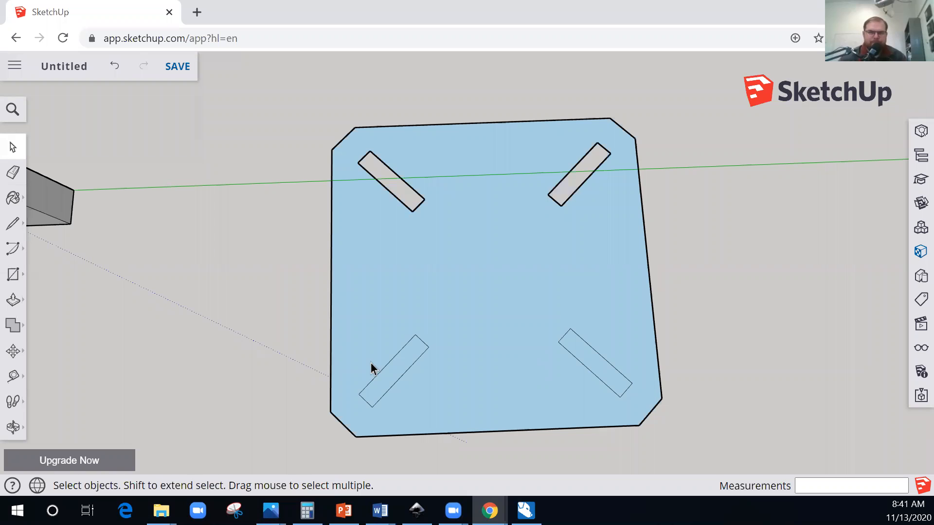
{"action": "left_click", "coordinate": [400, 364]}
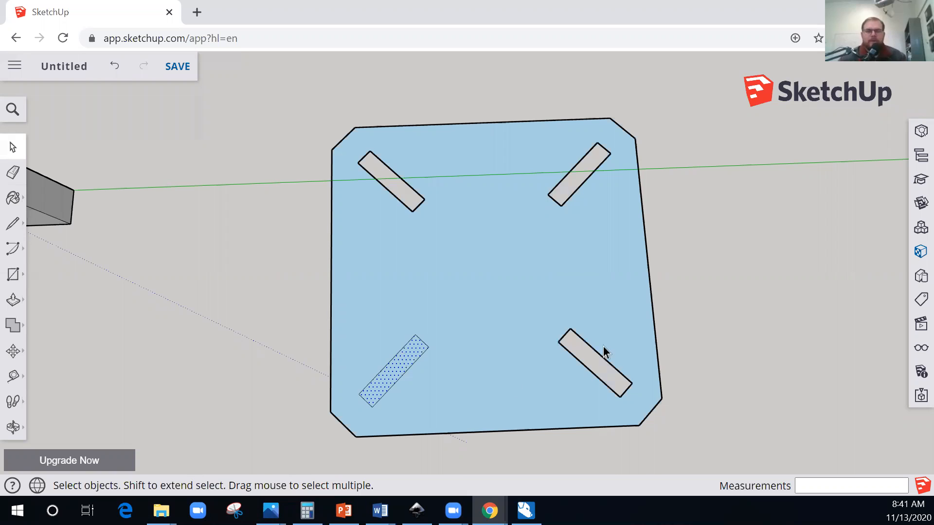
{"action": "key", "text": "Delete"}
- Push/Pull the board's face upward to a thickness of 3/4"
{"action": "key", "text": "o"}
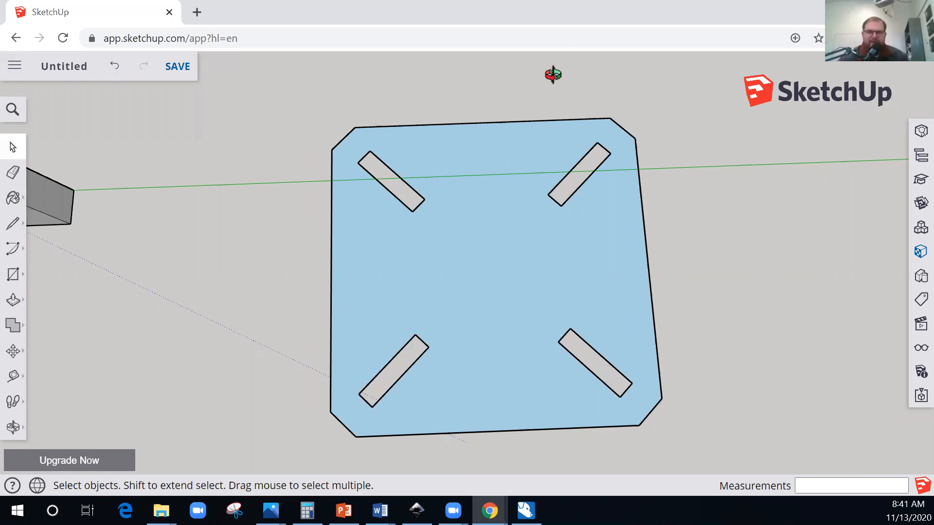
{"action": "left_click_drag", "start_coordinate": [553, 52], "coordinate": [552, 182]}
{"action": "left_click_drag", "start_coordinate": [514, 216], "coordinate": [501, 291]}
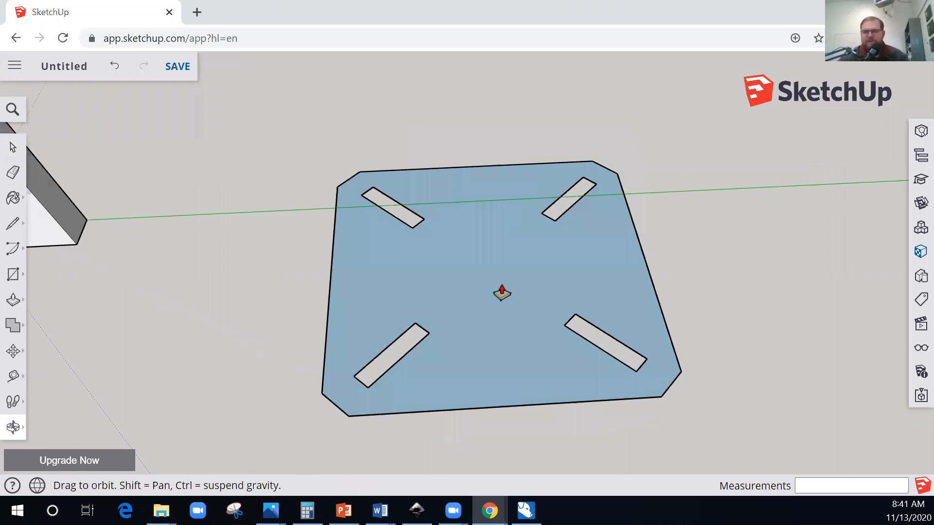
{"action": "key", "text": "p"}
{"action": "left_click", "coordinate": [502, 293]}
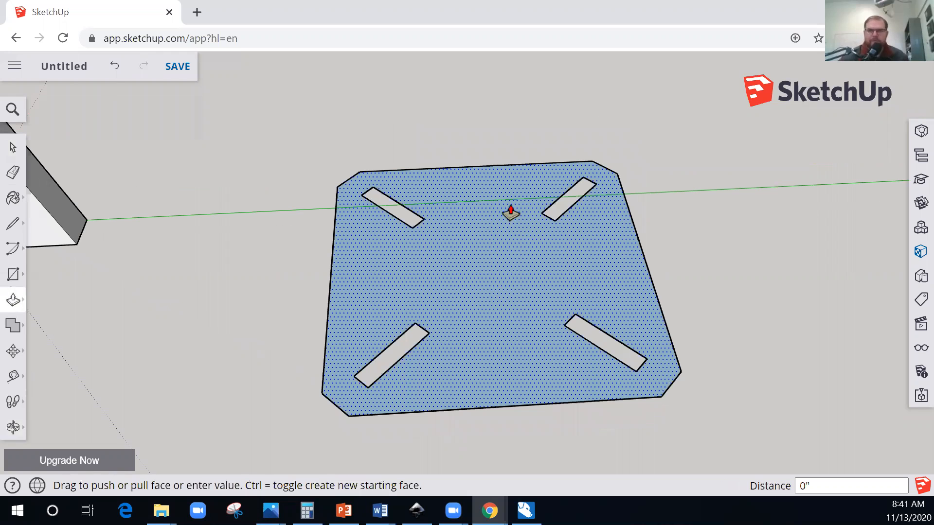
{"action": "type", "text": "3/"}
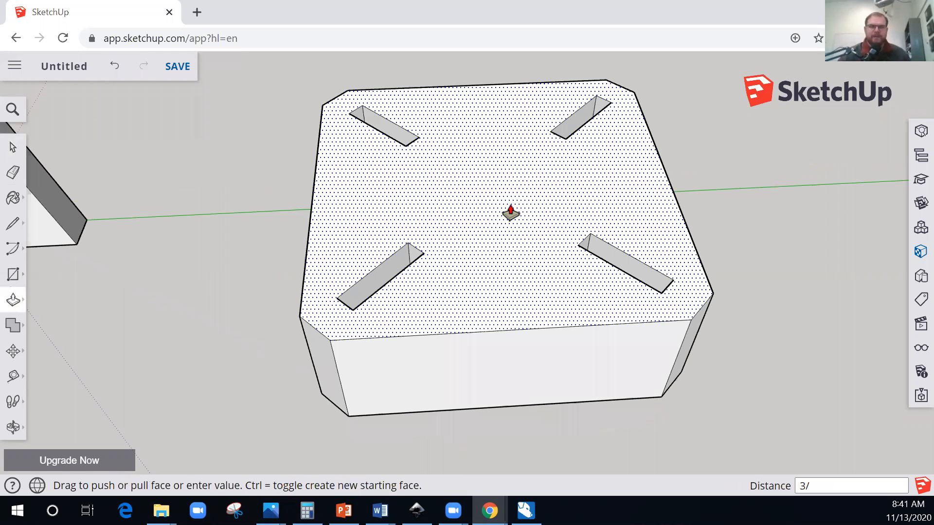
{"action": "type", "text": "4"}
{"action": "key", "text": "Return"}
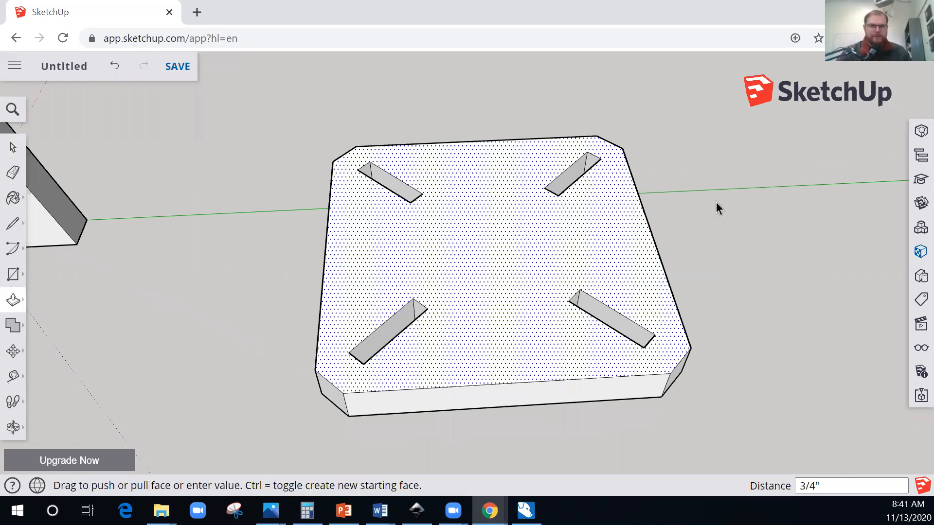
{"action": "key", "text": "space"}
- Select the entire mortised board and make it a component named "Top brace"
{"action": "key", "text": "o"}
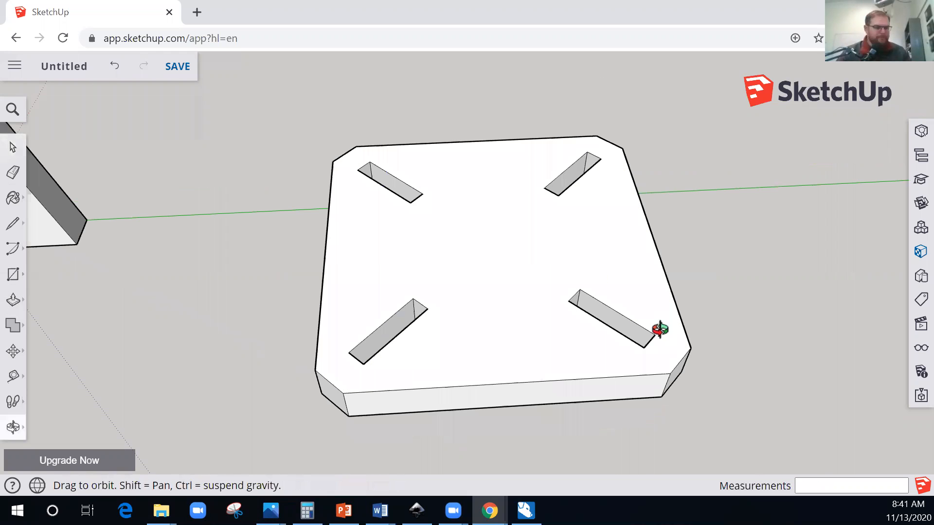
{"action": "left_click_drag", "start_coordinate": [501, 269], "coordinate": [581, 346]}
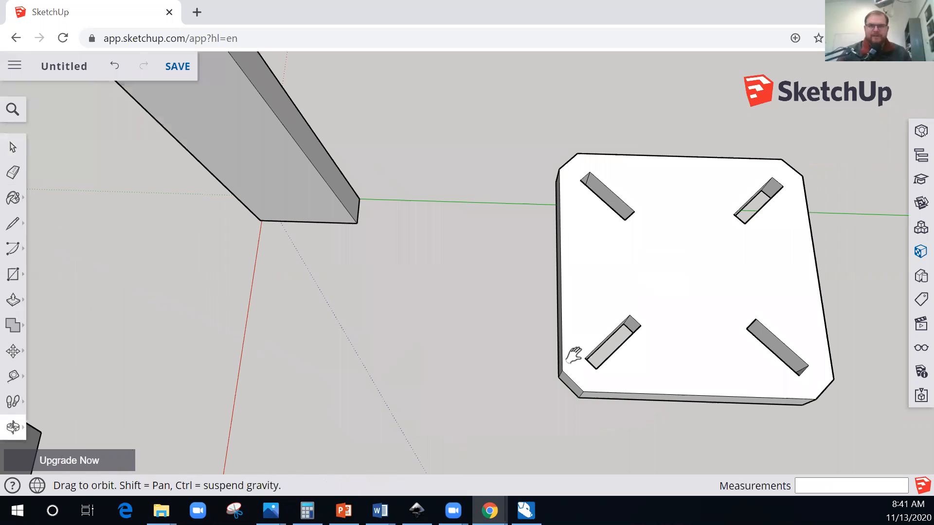
{"action": "left_click_drag", "start_coordinate": [496, 415], "coordinate": [368, 266]}
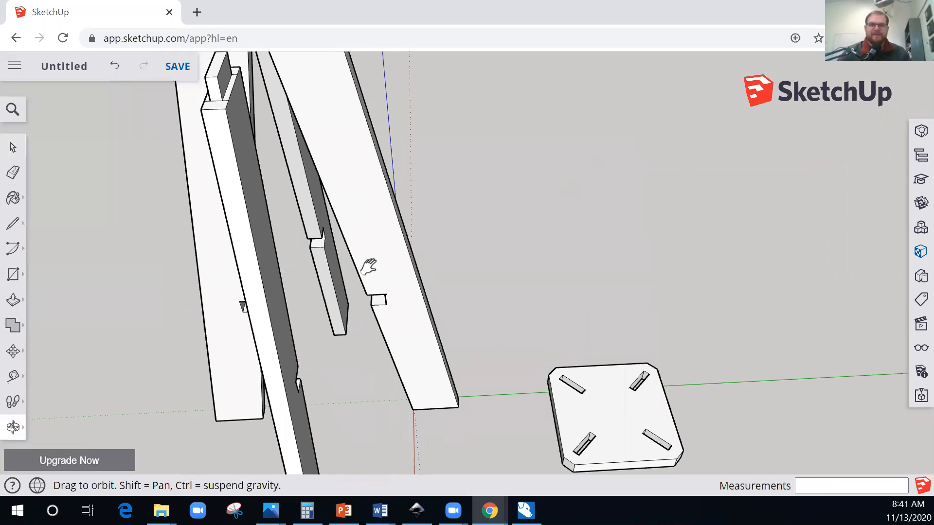
{"action": "left_click_drag", "start_coordinate": [492, 312], "coordinate": [427, 264]}
{"action": "left_click_drag", "start_coordinate": [542, 388], "coordinate": [590, 405]}
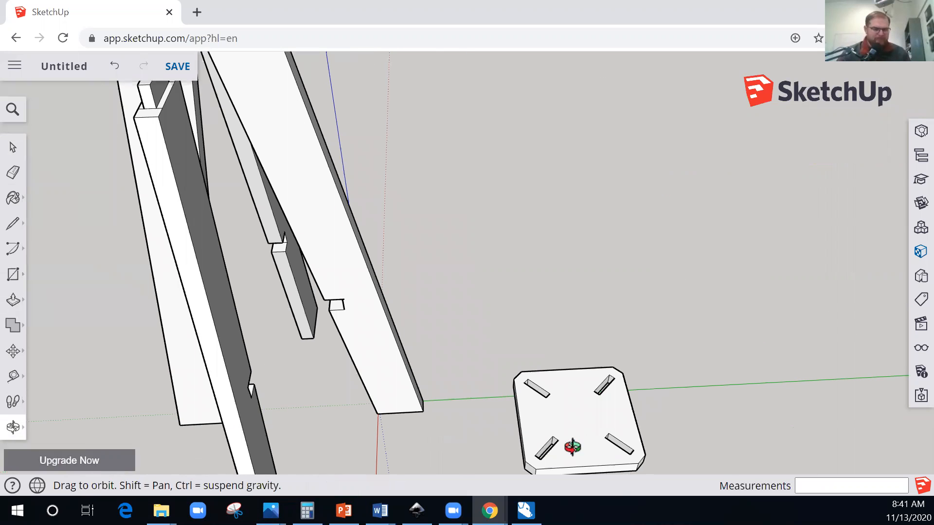
{"action": "key", "text": "m"}
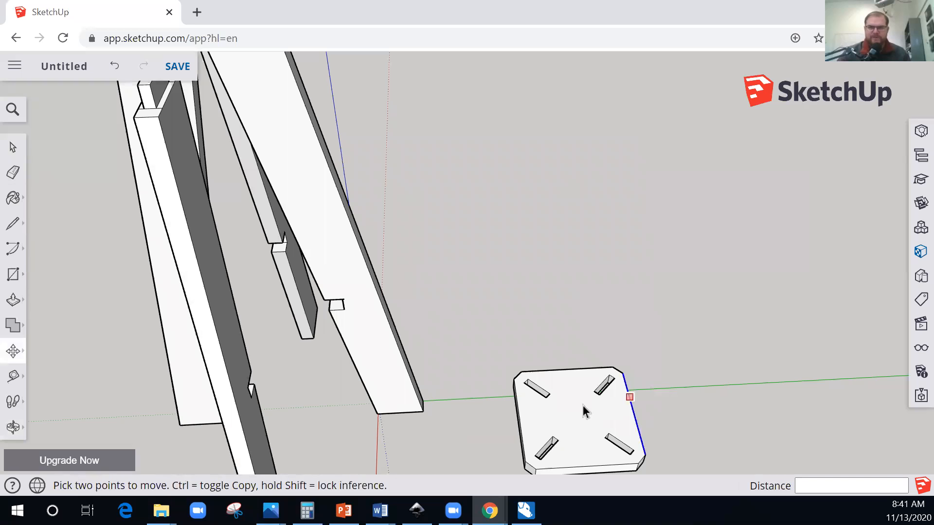
{"action": "key", "text": "space"}
{"action": "triple_click", "coordinate": [583, 405]}
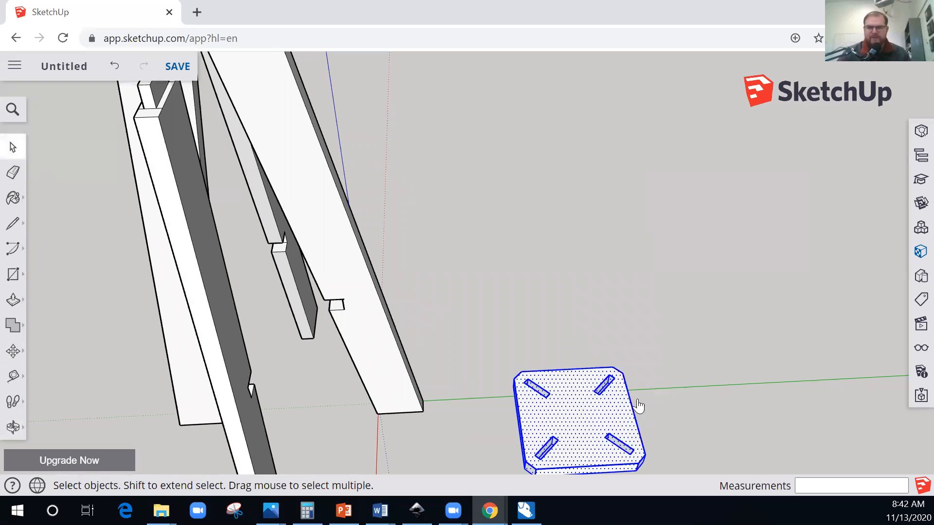
{"action": "right_click", "coordinate": [671, 311]}
{"action": "left_click", "coordinate": [670, 305]}
{"action": "type", "text": "Top brace"}
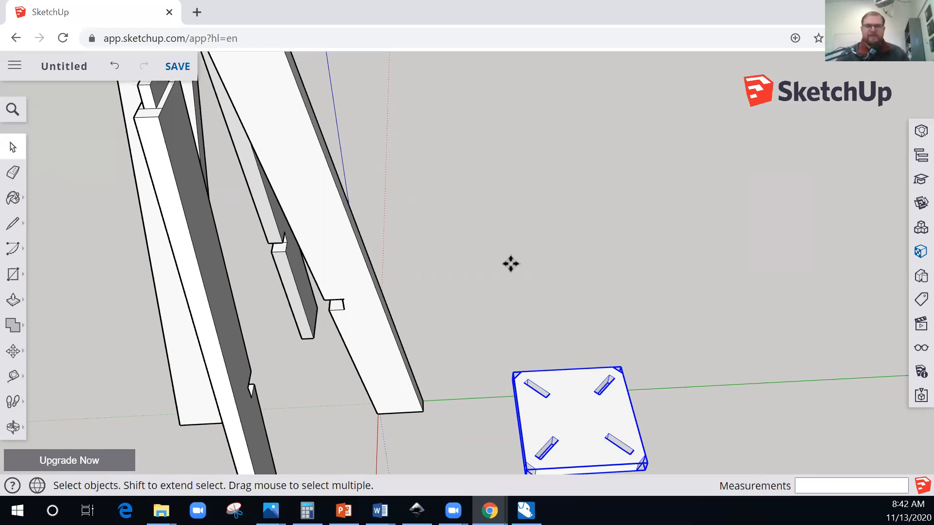
- Move the Top brace up 24" along the blue axis
{"action": "key", "text": "q"}
{"action": "key", "text": "m"}
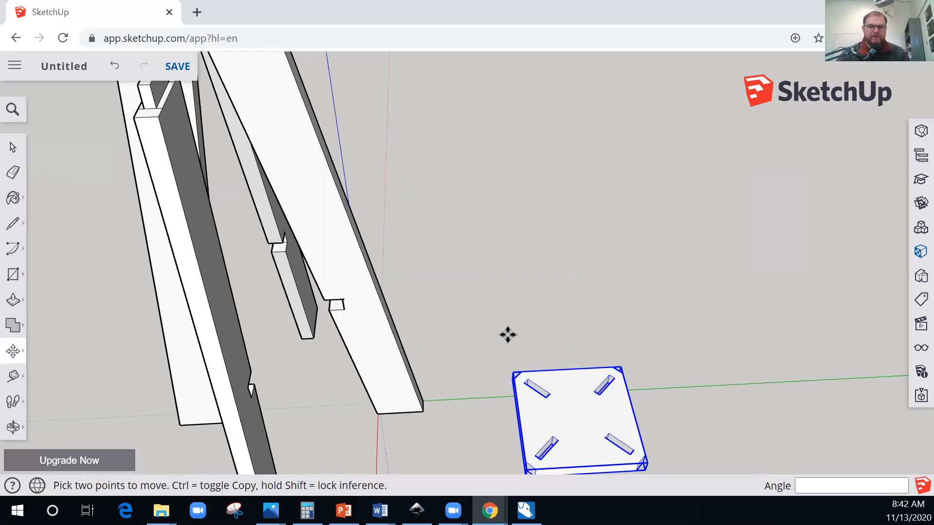
{"action": "left_click", "coordinate": [571, 413]}
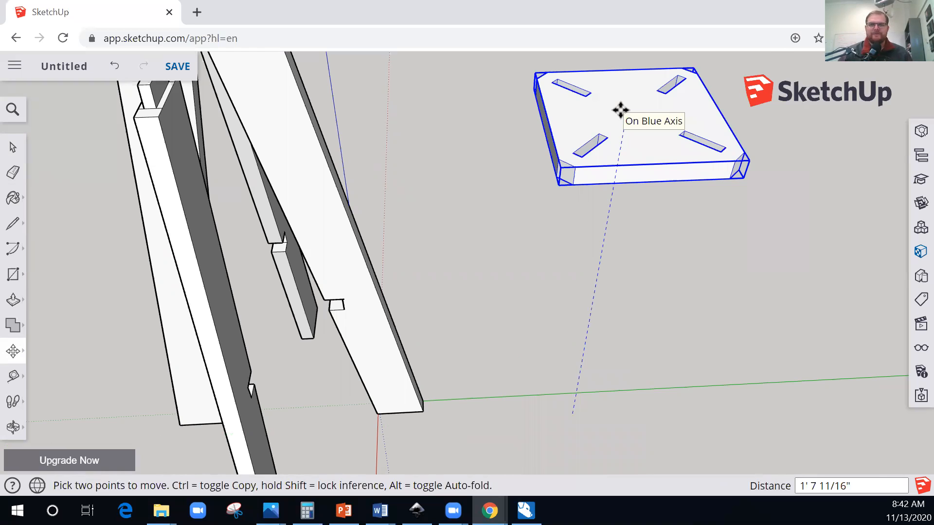
{"action": "type", "text": "24"}
{"action": "key", "text": "Return"}
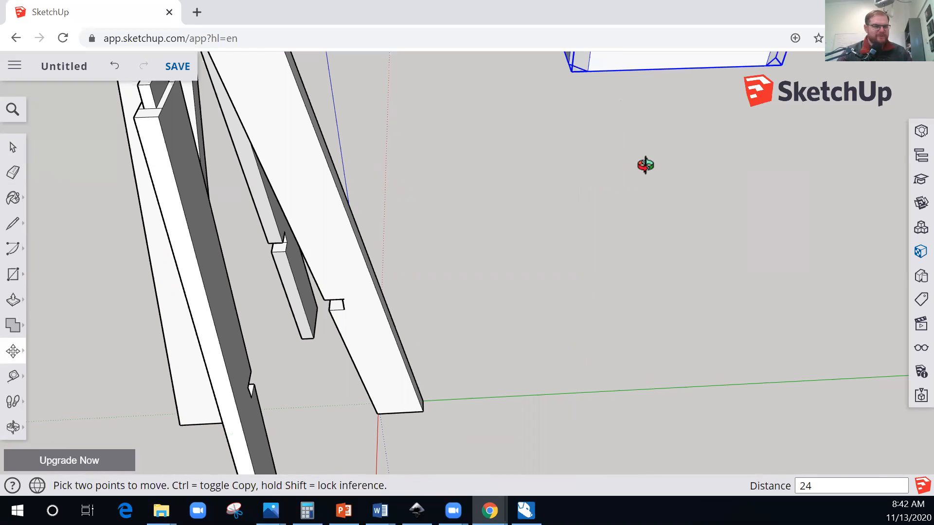
{"action": "key", "text": "o"}
{"action": "left_click_drag", "start_coordinate": [670, 333], "coordinate": [675, 324]}
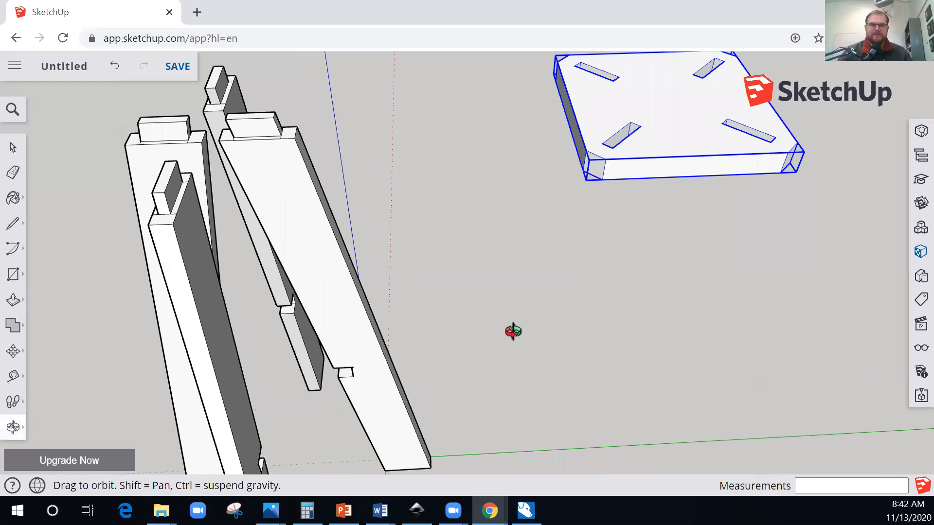
{"action": "left_click_drag", "start_coordinate": [402, 325], "coordinate": [418, 332]}
{"action": "left_click_drag", "start_coordinate": [592, 317], "coordinate": [418, 256]}
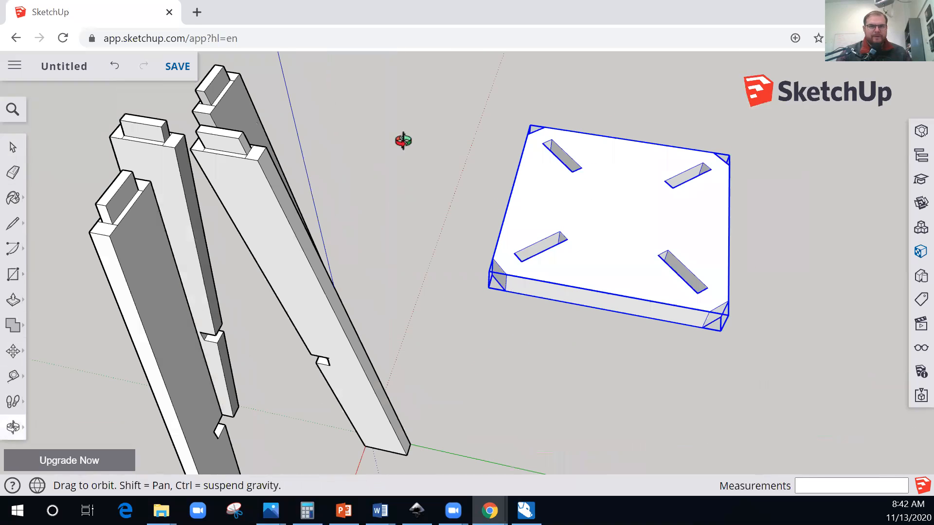
- Try to move the leg nearest the Top brace by its tenon corner to one of the mortises
{"action": "key", "text": "space"}
{"action": "left_click", "coordinate": [326, 150]}
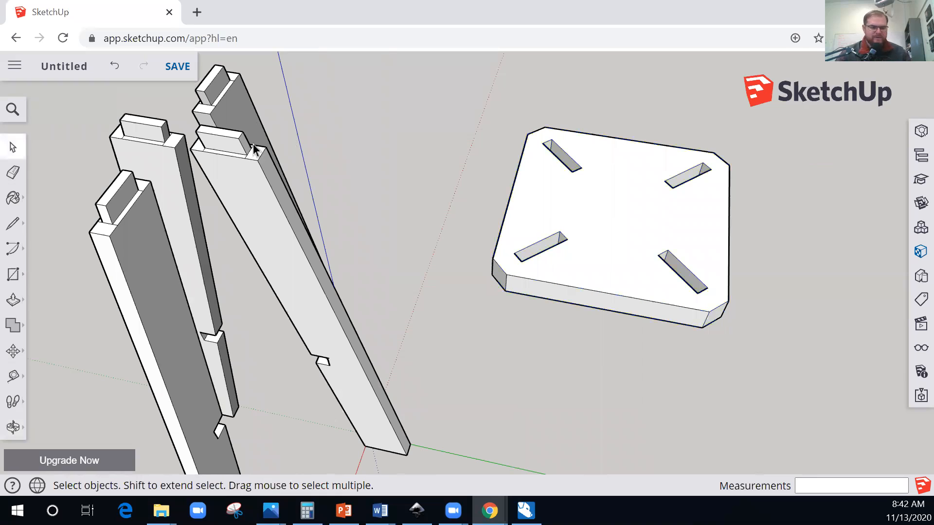
{"action": "left_click", "coordinate": [272, 206]}
{"action": "key", "text": "m"}
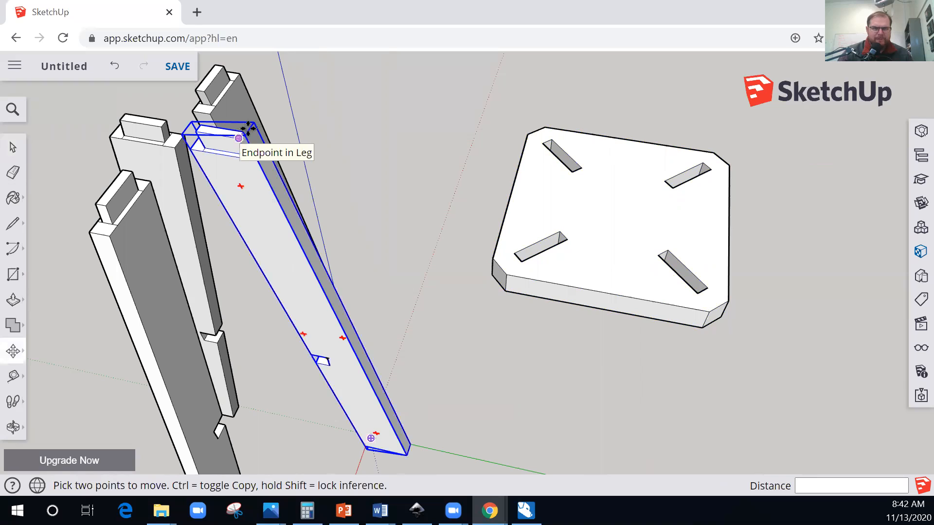
{"action": "left_click", "coordinate": [247, 129]}
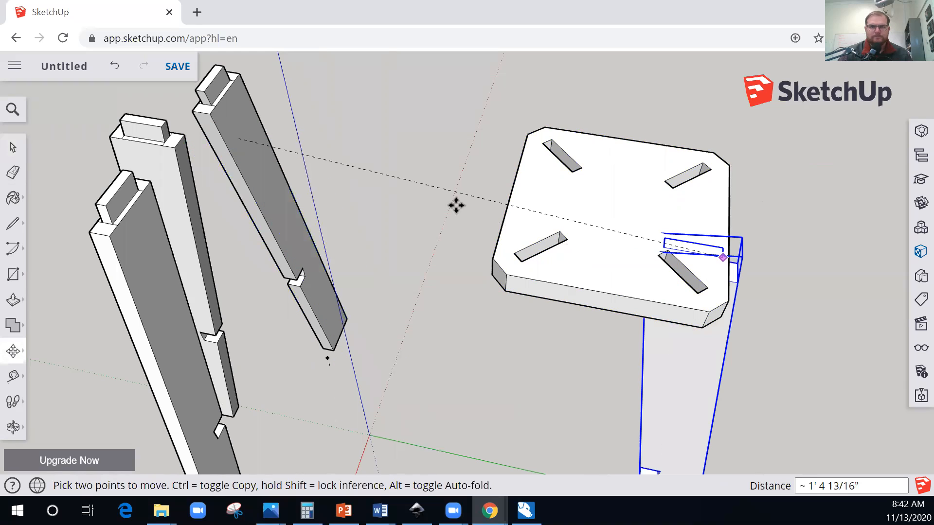
{"action": "left_click", "coordinate": [306, 210]}
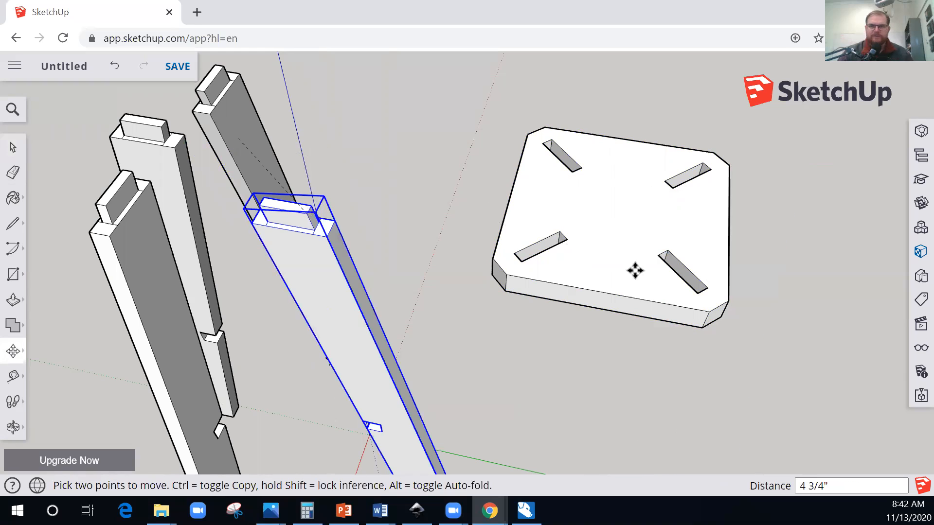
{"action": "key", "text": "ctrl+z"}
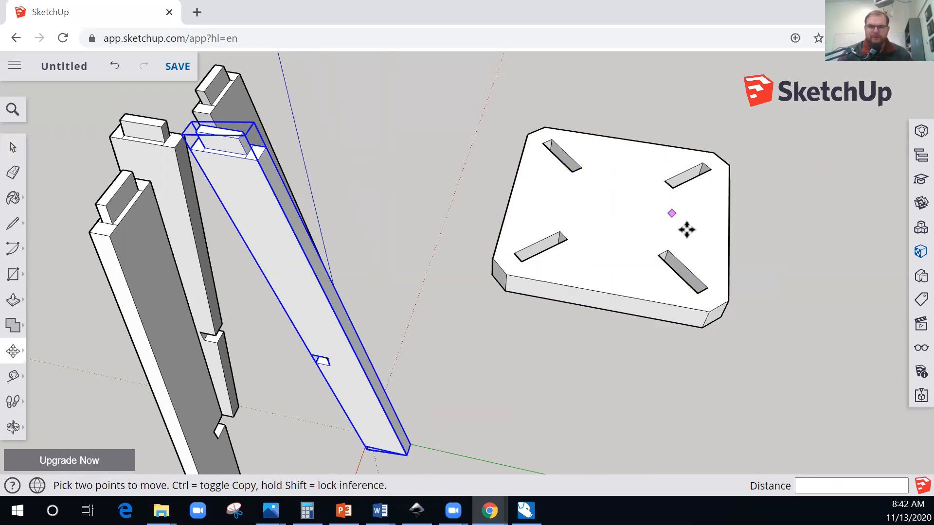
- Rotate the Top brace 45° horizontally about the centre of its upper face
{"action": "key", "text": "space"}
{"action": "left_click", "coordinate": [651, 210]}
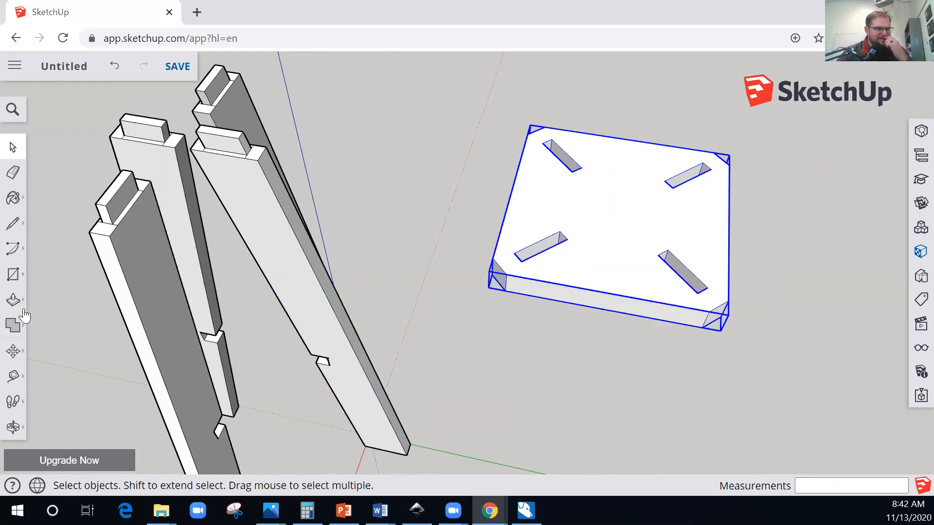
{"action": "left_click", "coordinate": [13, 357]}
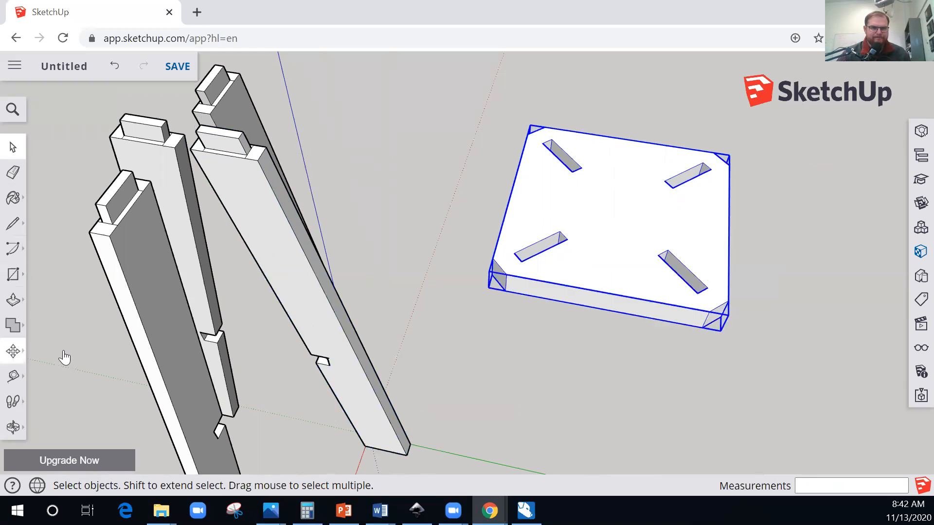
{"action": "left_click", "coordinate": [60, 352]}
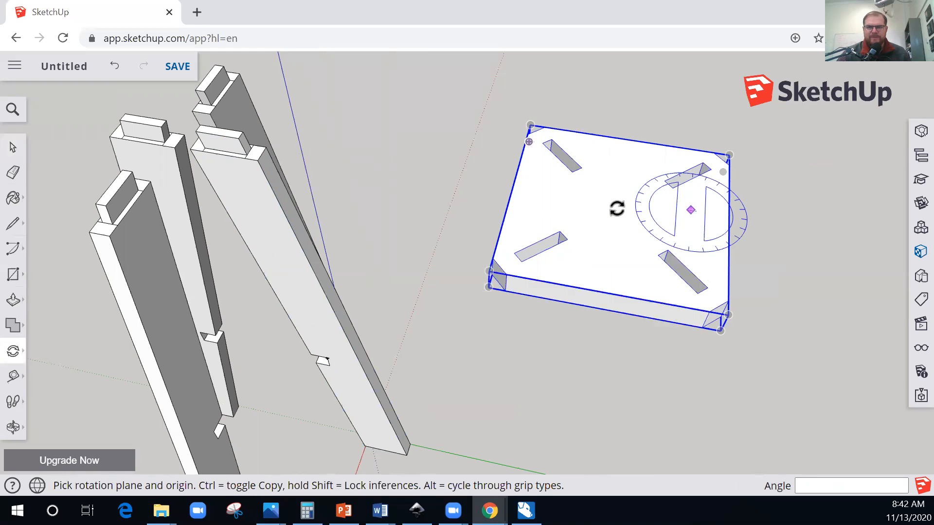
{"action": "left_click", "coordinate": [618, 207]}
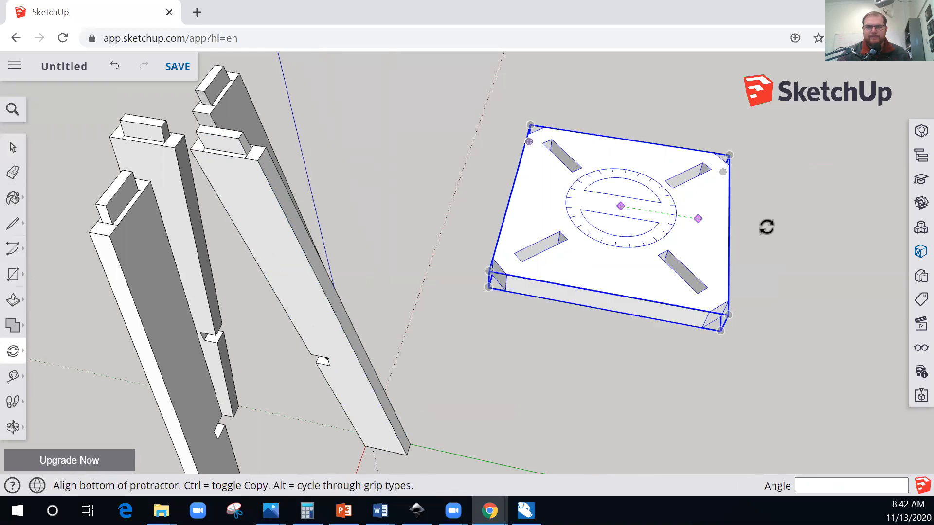
{"action": "left_click", "coordinate": [754, 168]}
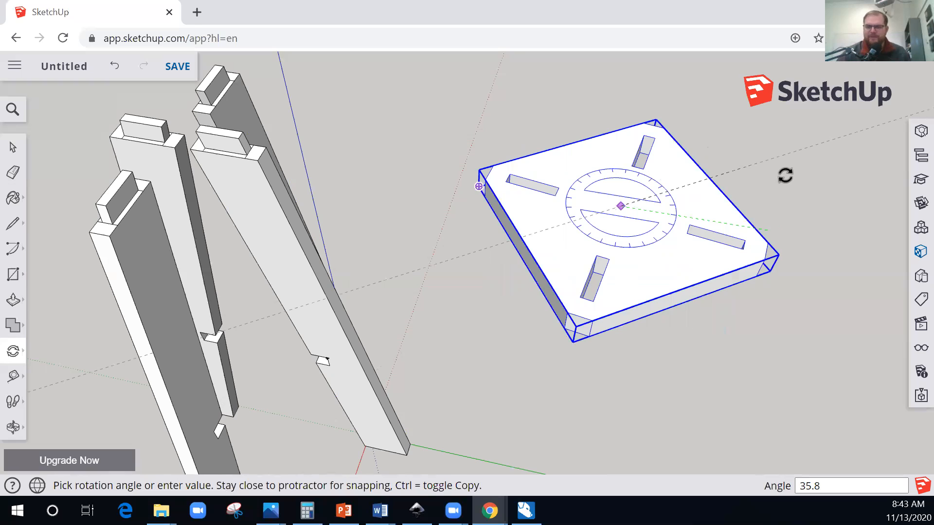
{"action": "type", "text": "45"}
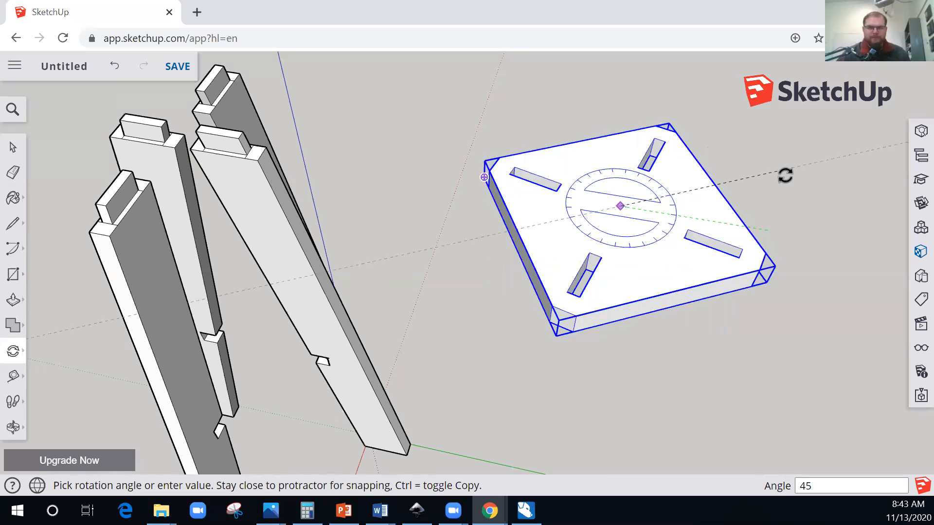
{"action": "key", "text": "Return"}
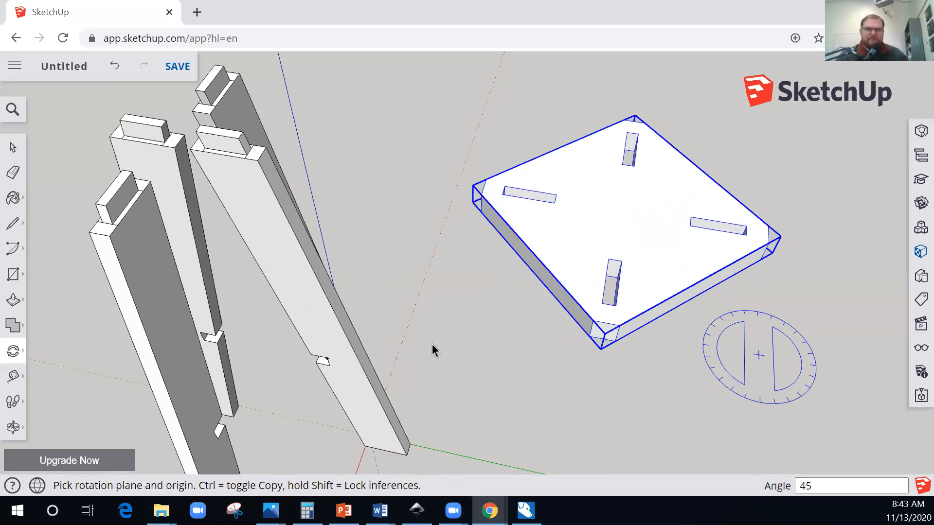
- Move the leg nearest the Top brace by its tenon corner into the matching corner of the brace's right-hand mortise
{"action": "key", "text": "space"}
{"action": "left_click", "coordinate": [254, 238]}
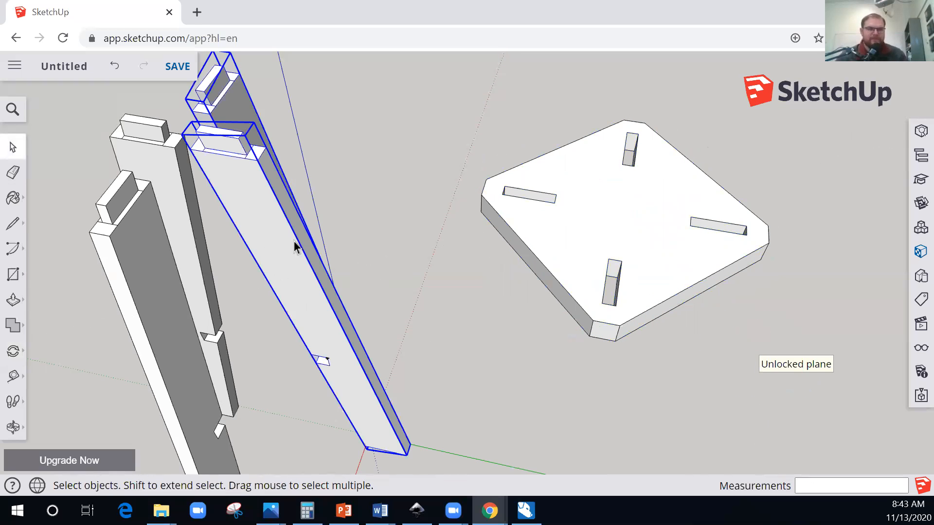
{"action": "key", "text": "m"}
{"action": "left_click", "coordinate": [234, 141]}
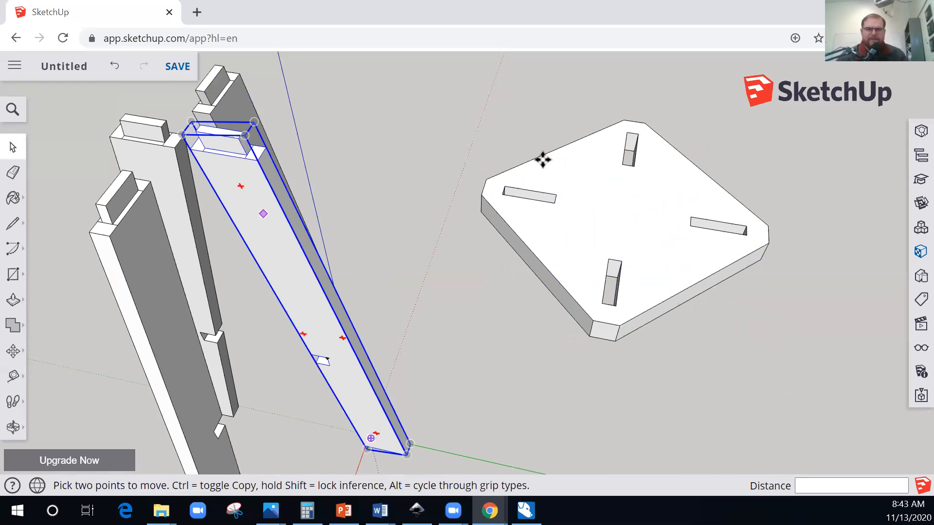
{"action": "left_click", "coordinate": [746, 233]}
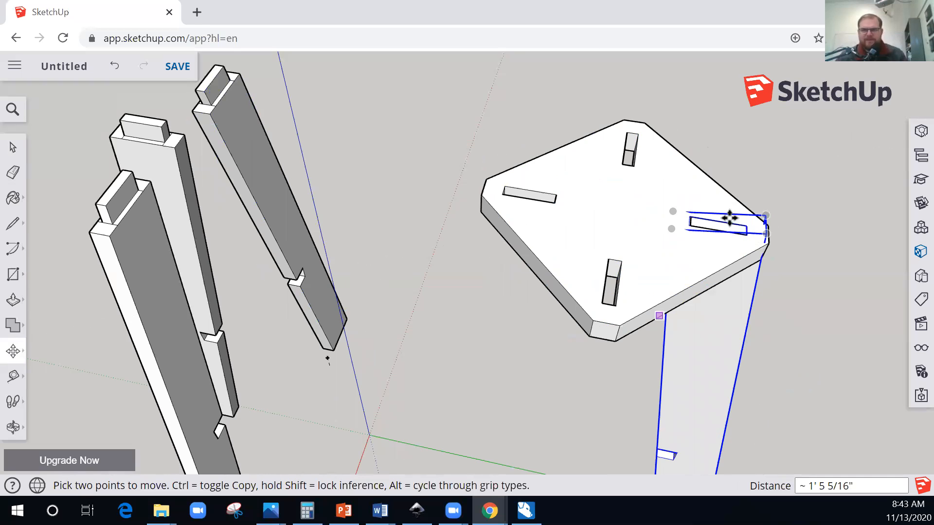
- Move the rear leg by its tenon corner into the matching corner of the Top brace's rear mortise
{"action": "scroll", "coordinate": [730, 218], "scroll_direction": "up", "scroll_amount": 3}
{"action": "scroll", "coordinate": [305, 206], "scroll_direction": "down", "scroll_amount": 1}
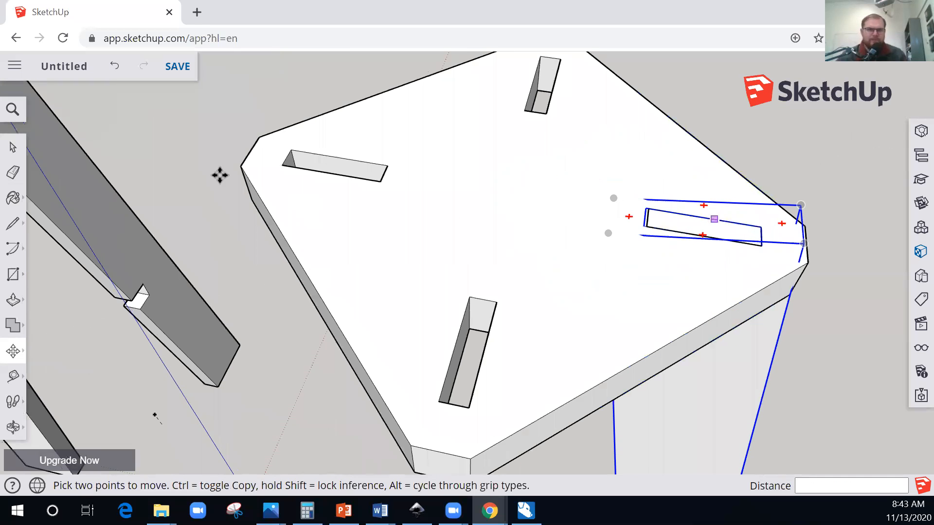
{"action": "scroll", "coordinate": [219, 175], "scroll_direction": "down", "scroll_amount": 2}
{"action": "scroll", "coordinate": [54, 134], "scroll_direction": "down", "scroll_amount": 2}
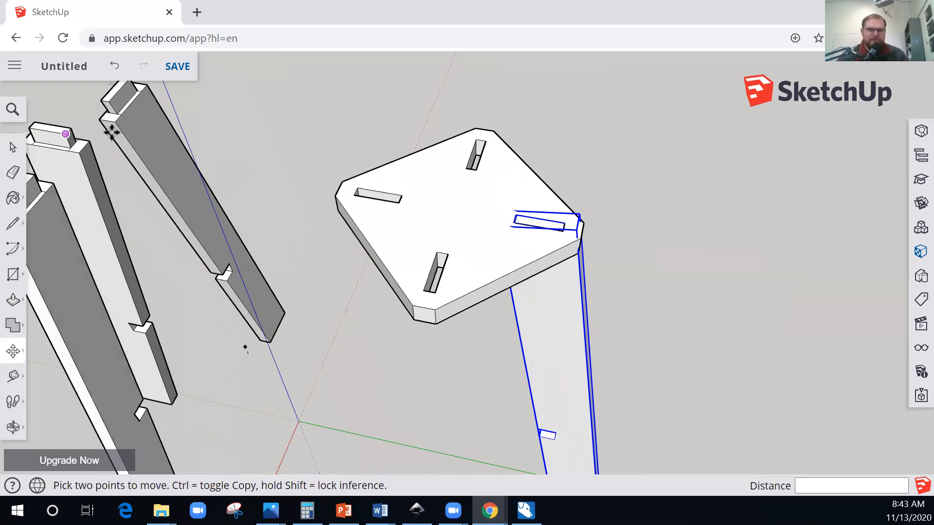
{"action": "scroll", "coordinate": [123, 103], "scroll_direction": "up", "scroll_amount": 1}
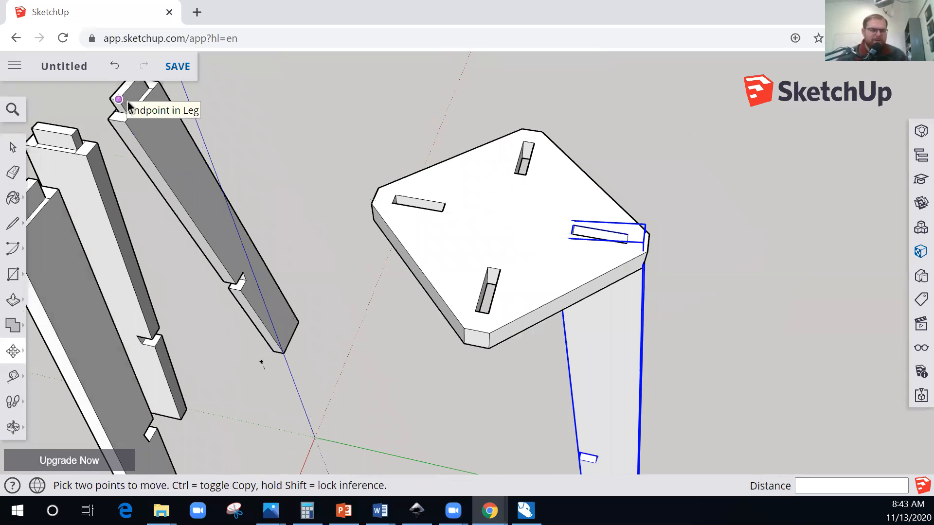
{"action": "key", "text": "space"}
{"action": "left_click", "coordinate": [127, 101]}
{"action": "key", "text": "m"}
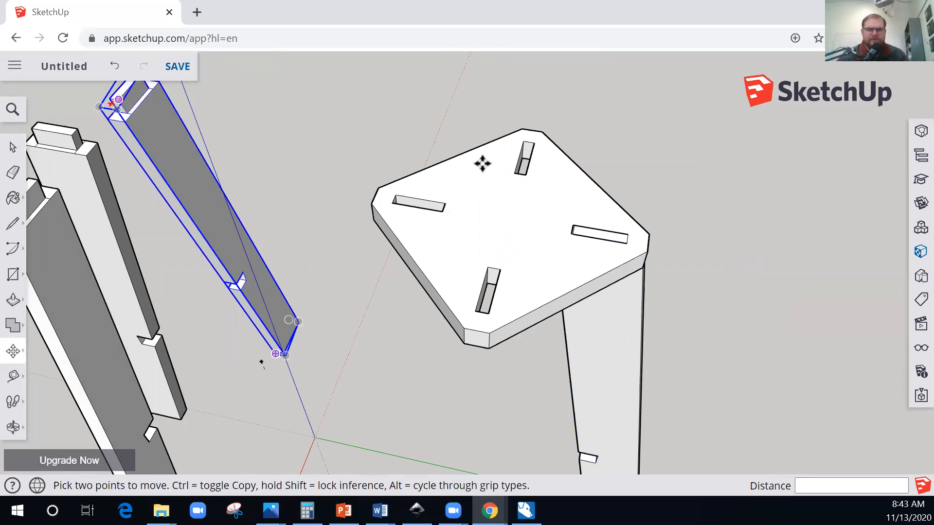
{"action": "left_click", "coordinate": [526, 174]}
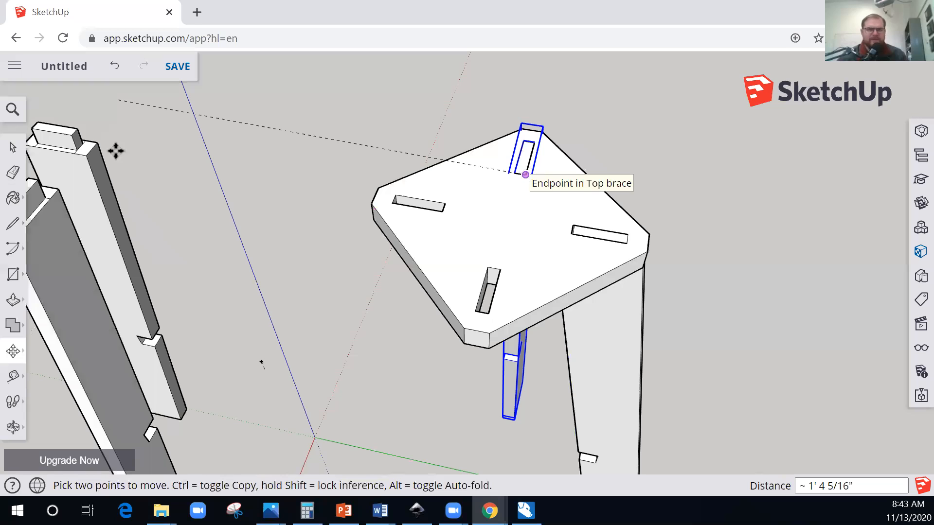
- Move the farther of the two remaining legs by its tenon corner into the Top brace's left-hand mortise
{"action": "key", "text": "space"}
{"action": "left_click", "coordinate": [69, 136]}
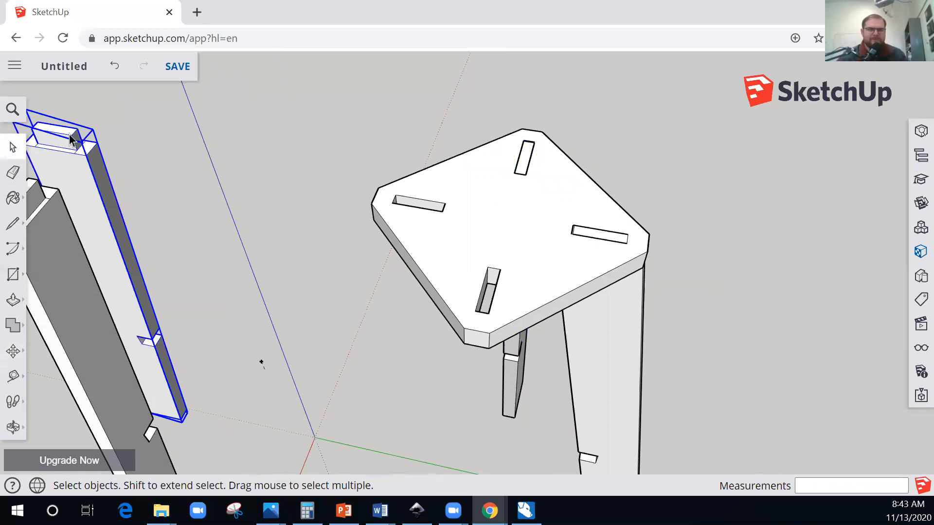
{"action": "key", "text": "m"}
{"action": "left_click", "coordinate": [72, 136]}
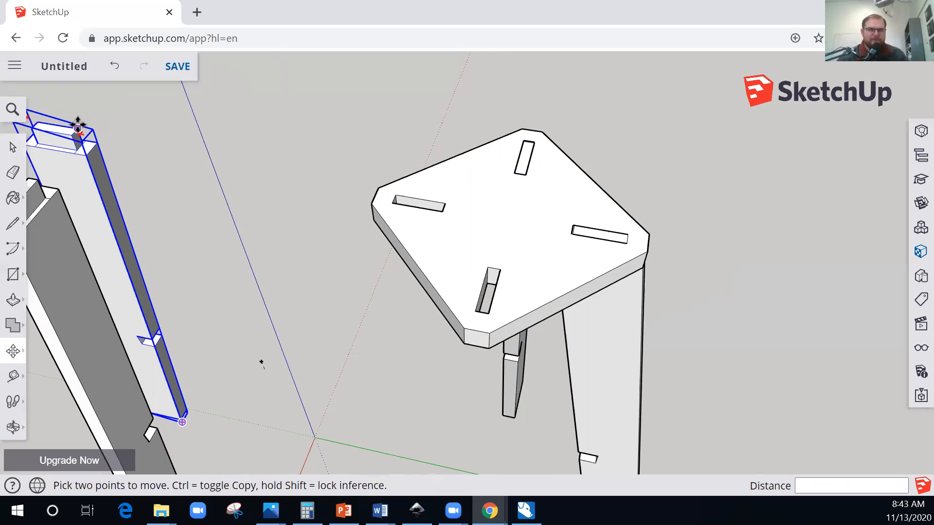
{"action": "left_click", "coordinate": [442, 201]}
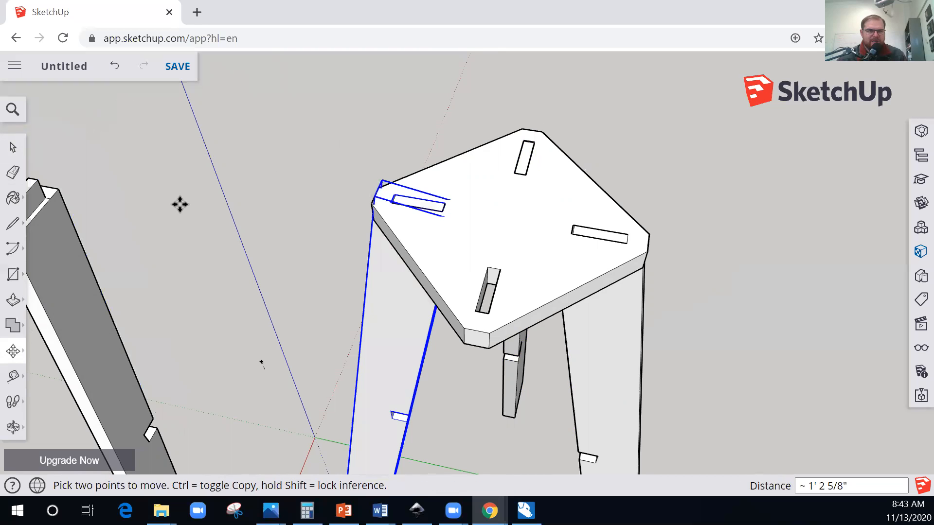
- Move the last loose leg by its tenon corner into the Top brace's front mortise and clear the selection
{"action": "middle_click_drag", "start_coordinate": [281, 195], "coordinate": [172, 227], "text": "shift"}
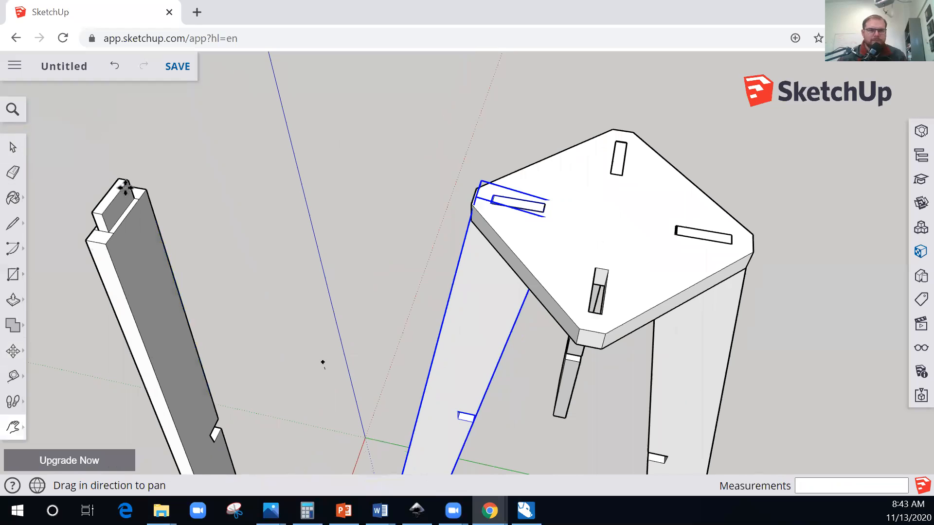
{"action": "key", "text": "m"}
{"action": "left_click", "coordinate": [128, 180]}
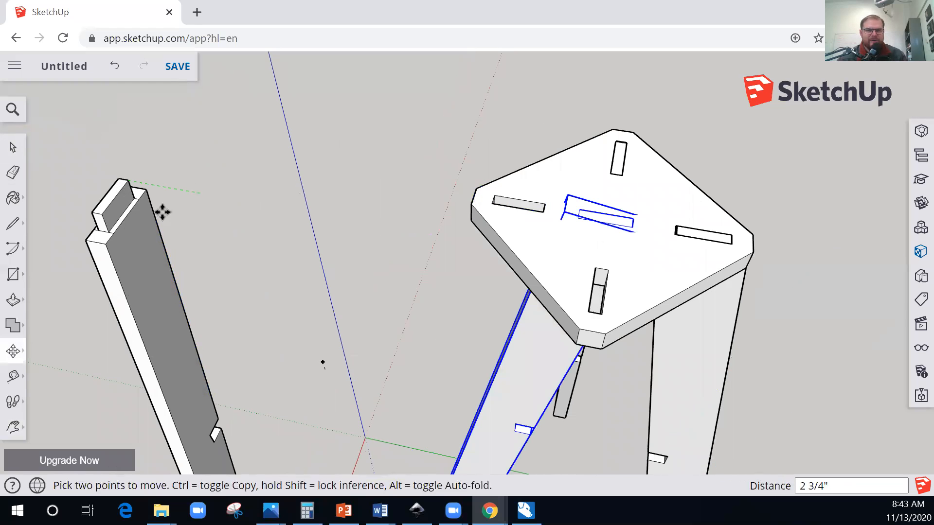
{"action": "key", "text": "space"}
{"action": "left_click", "coordinate": [138, 232]}
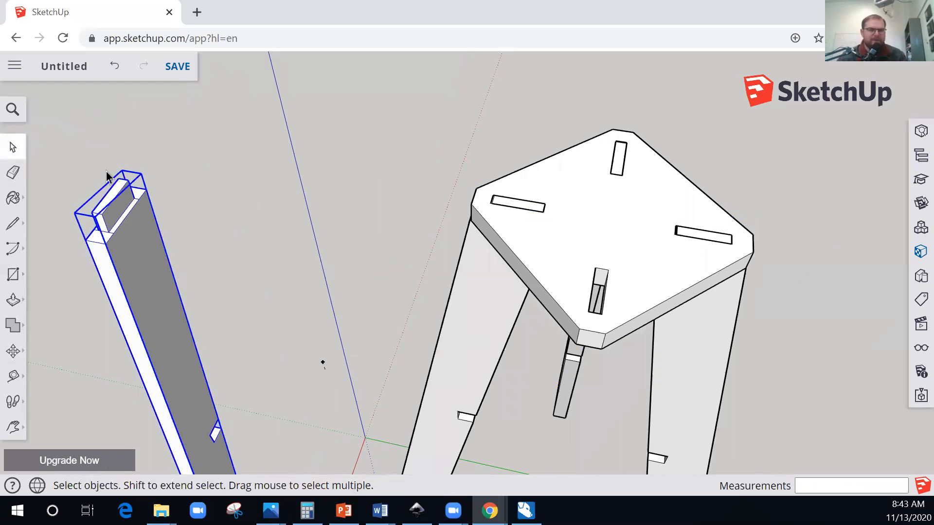
{"action": "key", "text": "q"}
{"action": "key", "text": "m"}
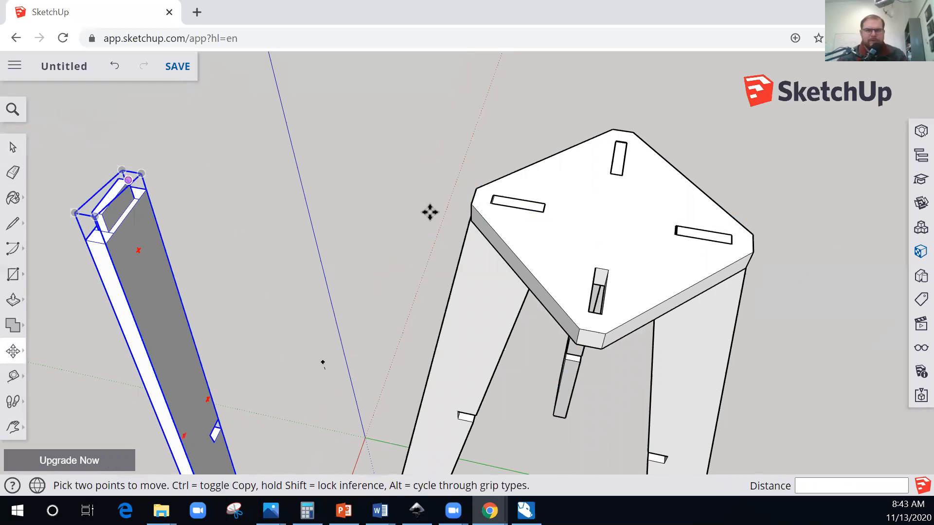
{"action": "left_click", "coordinate": [601, 279]}
{"action": "key", "text": "space"}
{"action": "left_click", "coordinate": [384, 273]}
- Examine the assembled stool frame from all sides, checking the tenon joints in the Top brace and the leg notches
{"action": "mouse_move", "coordinate": [384, 273]}
{"action": "middle_mouse_down"}
{"action": "mouse_move", "coordinate": [634, 136]}
{"action": "mouse_move", "coordinate": [694, 214]}
{"action": "mouse_move", "coordinate": [720, 331]}
{"action": "middle_mouse_up"}
{"action": "scroll", "coordinate": [613, 230], "scroll_direction": "down", "scroll_amount": 3}
{"action": "middle_click_drag", "start_coordinate": [612, 230], "coordinate": [680, 257]}
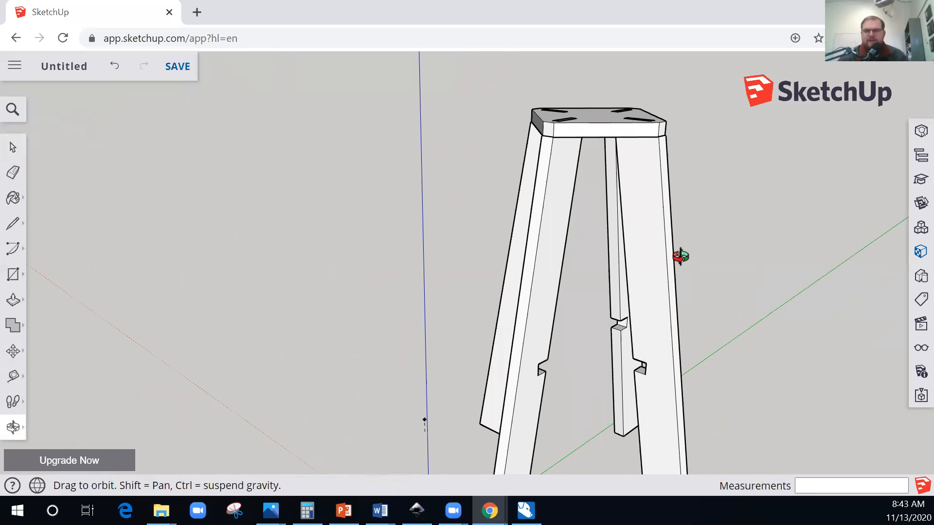
{"action": "middle_click_drag", "start_coordinate": [538, 226], "coordinate": [398, 273]}
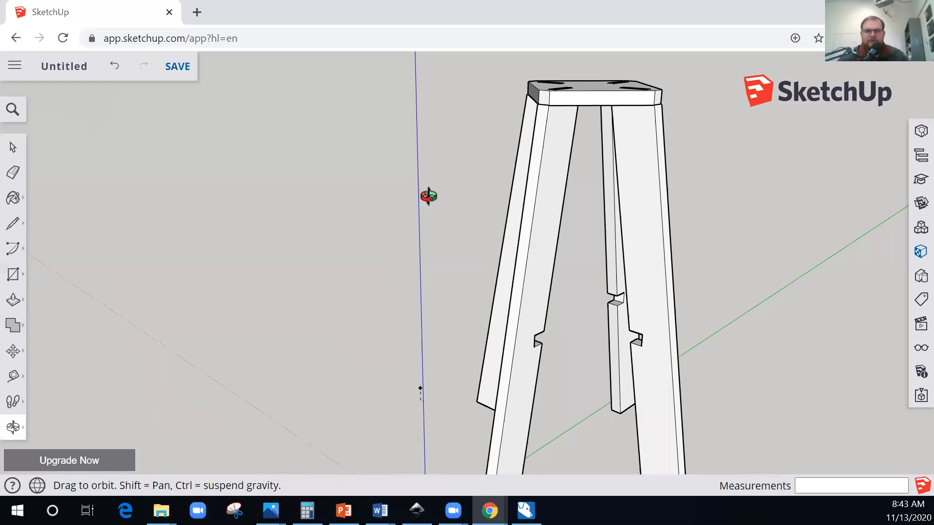
{"action": "left_click_drag", "start_coordinate": [428, 196], "coordinate": [306, 200]}
{"action": "left_click_drag", "start_coordinate": [104, 167], "coordinate": [270, 204]}
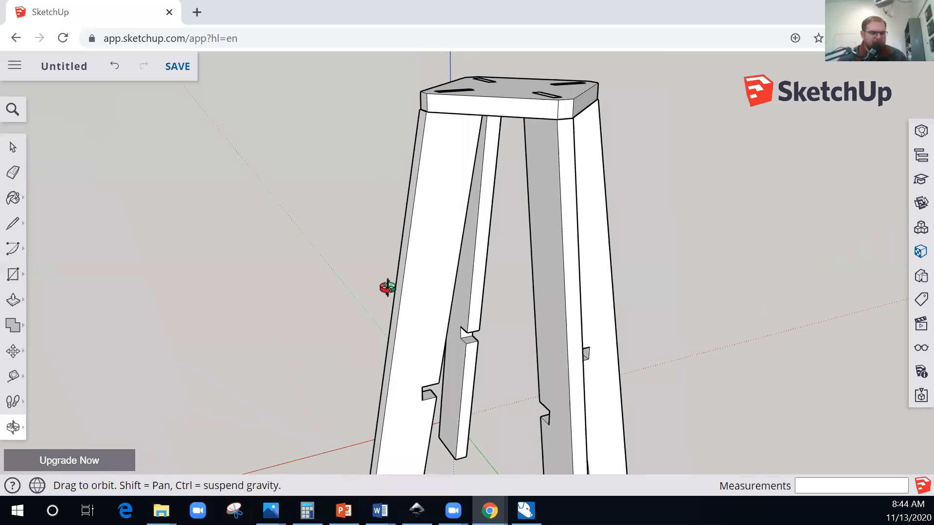
{"action": "left_click_drag", "start_coordinate": [388, 287], "coordinate": [334, 204]}
{"action": "left_click_drag", "start_coordinate": [481, 298], "coordinate": [431, 283]}
{"action": "left_click_drag", "start_coordinate": [515, 206], "coordinate": [397, 135]}
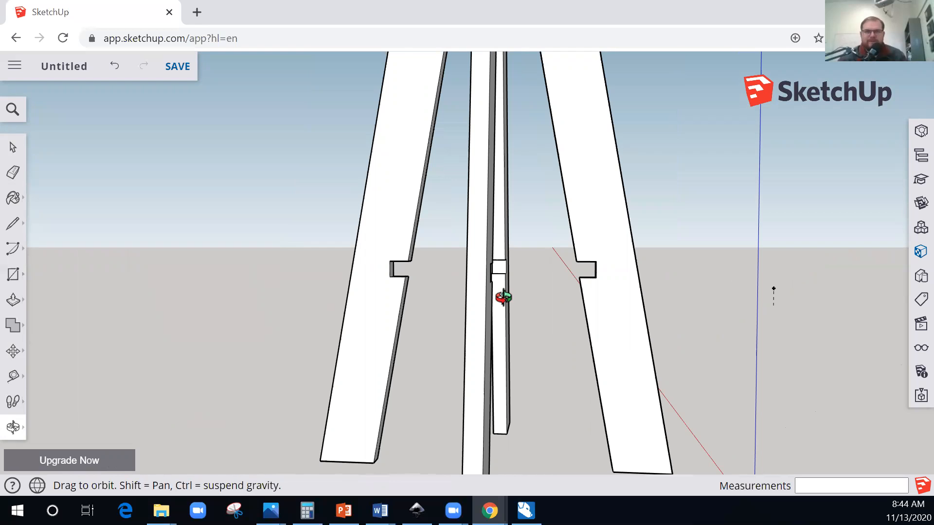
{"action": "left_click_drag", "start_coordinate": [412, 151], "coordinate": [574, 248]}
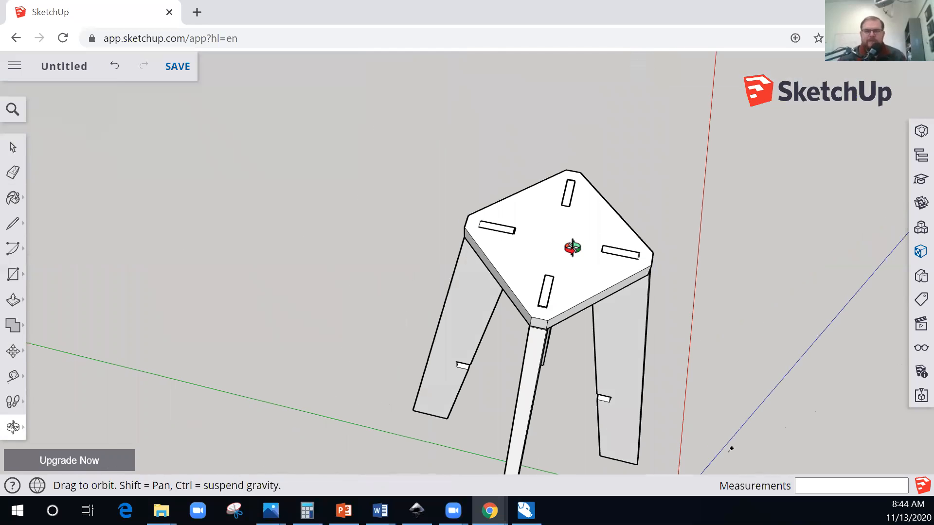
{"action": "left_click_drag", "start_coordinate": [681, 227], "coordinate": [647, 260]}
{"action": "left_click_drag", "start_coordinate": [456, 237], "coordinate": [452, 118]}
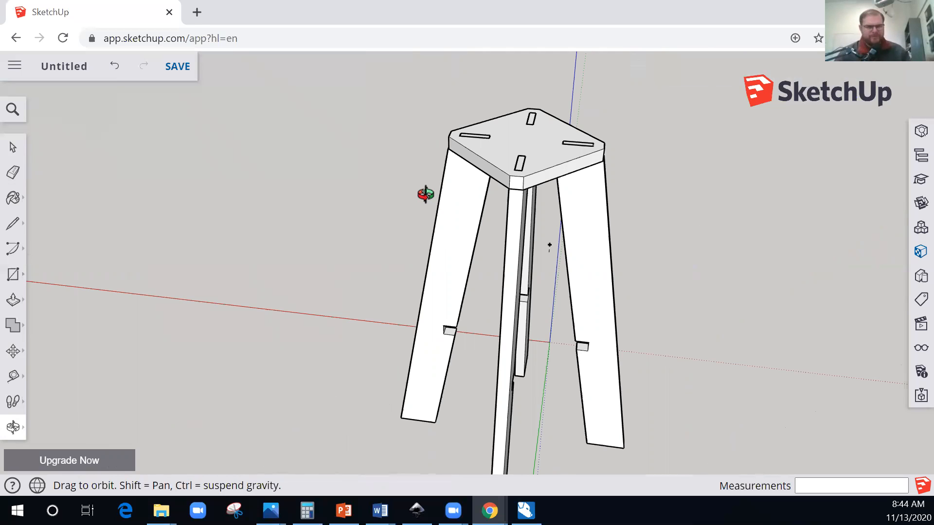
{"action": "left_click_drag", "start_coordinate": [843, 190], "coordinate": [790, 264]}
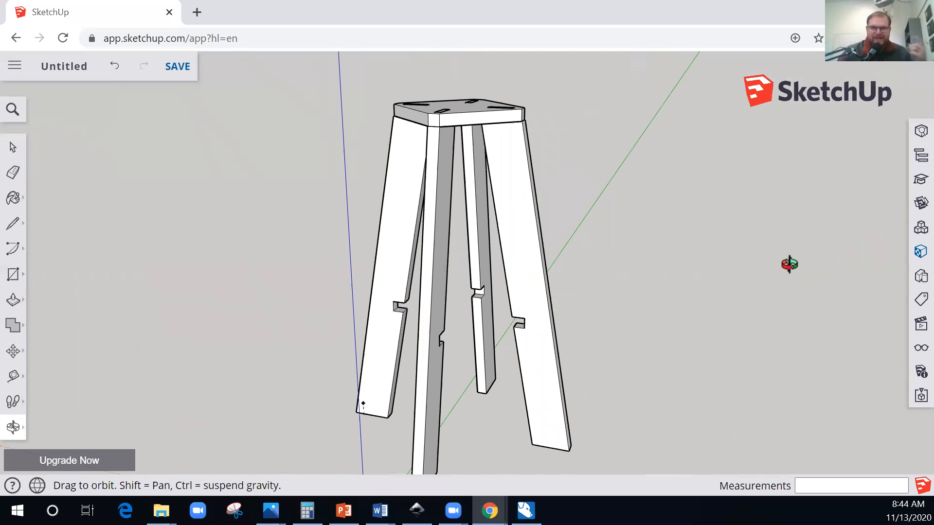
{"action": "left_click", "coordinate": [919, 279]}
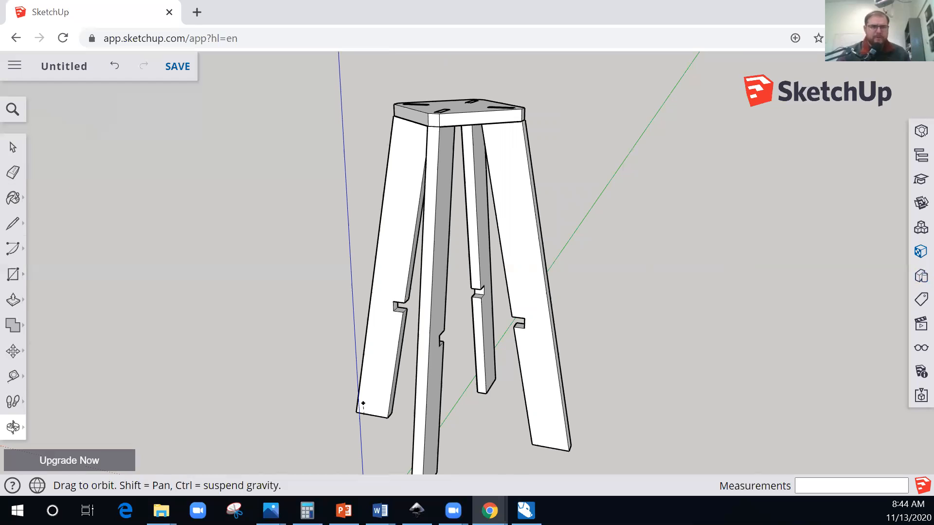
- Start the Paint tool and open the Wood collection in the material library
{"action": "left_click", "coordinate": [19, 198]}
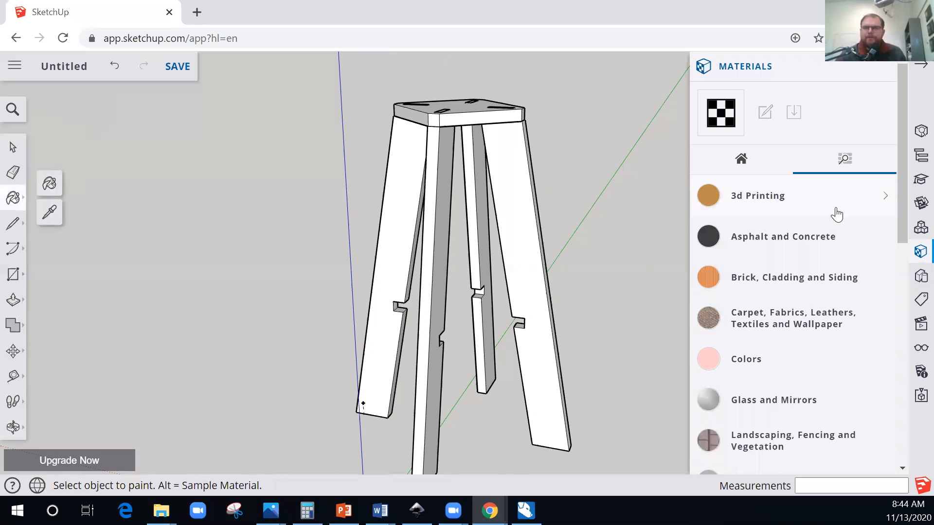
{"action": "left_click", "coordinate": [740, 166]}
{"action": "scroll", "coordinate": [762, 298], "scroll_direction": "down", "scroll_amount": 3}
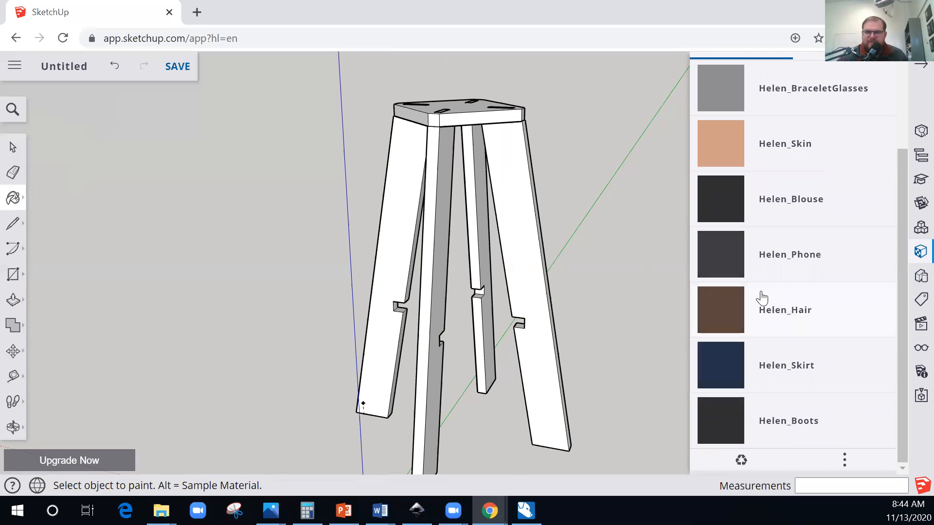
{"action": "scroll", "coordinate": [857, 161], "scroll_direction": "up", "scroll_amount": 3}
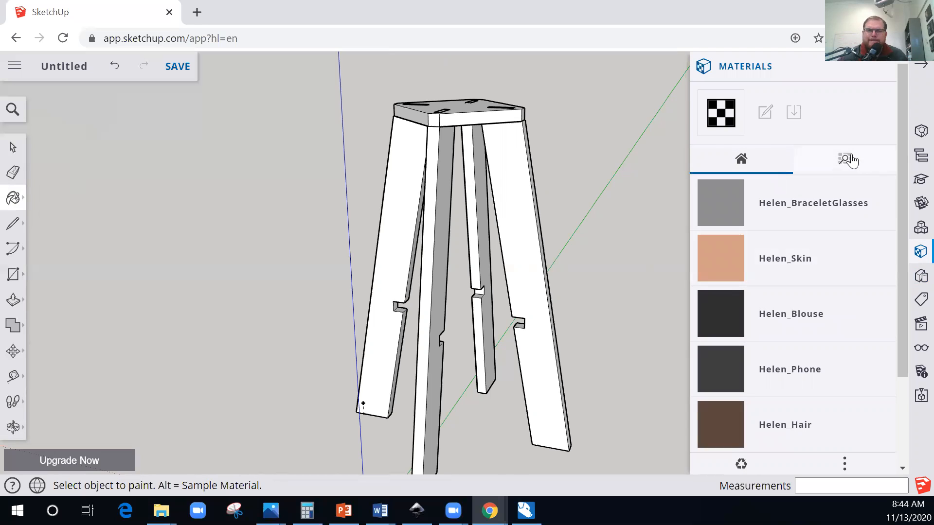
{"action": "left_click", "coordinate": [845, 166]}
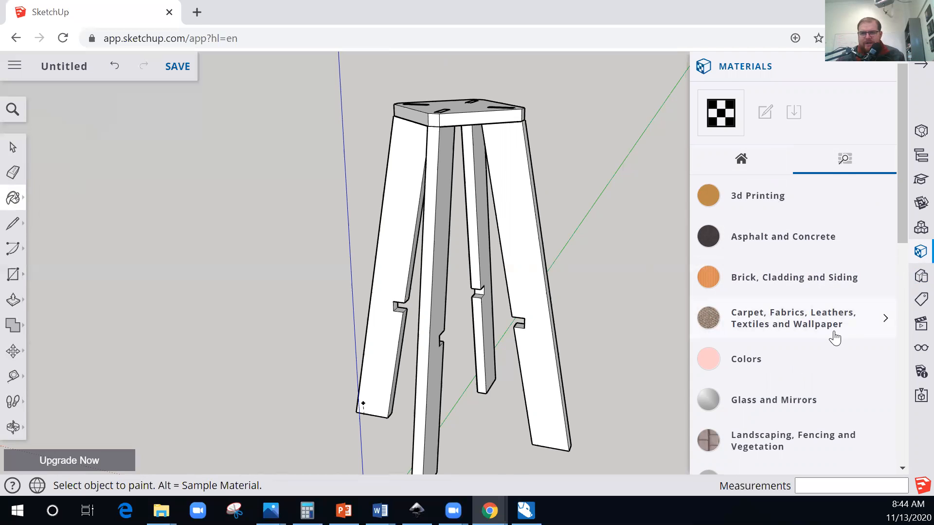
{"action": "scroll", "coordinate": [814, 263], "scroll_direction": "down", "scroll_amount": 3}
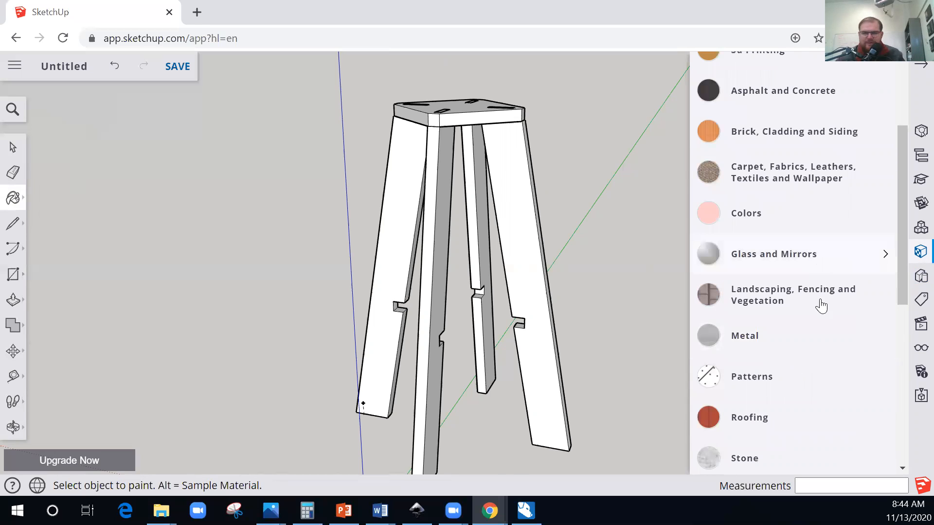
{"action": "scroll", "coordinate": [778, 306], "scroll_direction": "down", "scroll_amount": 5}
{"action": "left_click", "coordinate": [746, 298]}
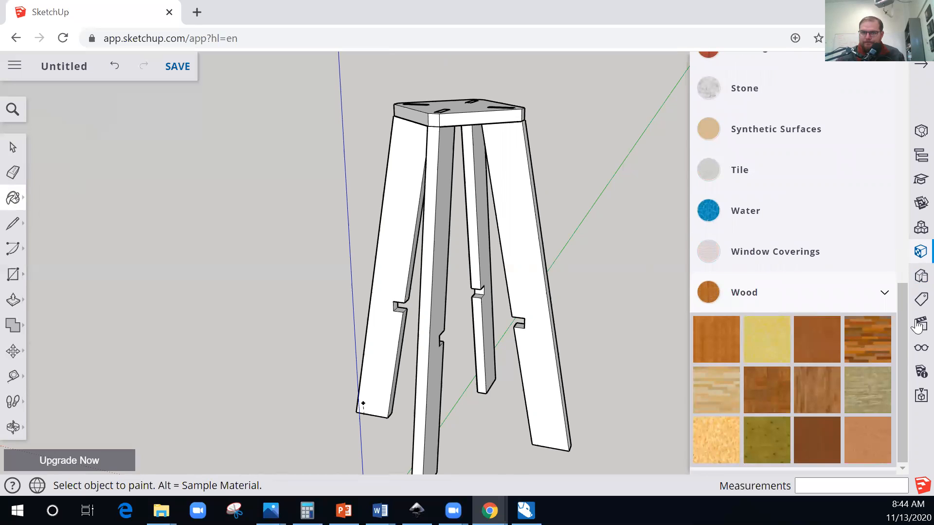
- Paint the four legs as whole components with the plain reddish-brown wood material
{"action": "left_click", "coordinate": [782, 395]}
{"action": "left_click", "coordinate": [829, 345]}
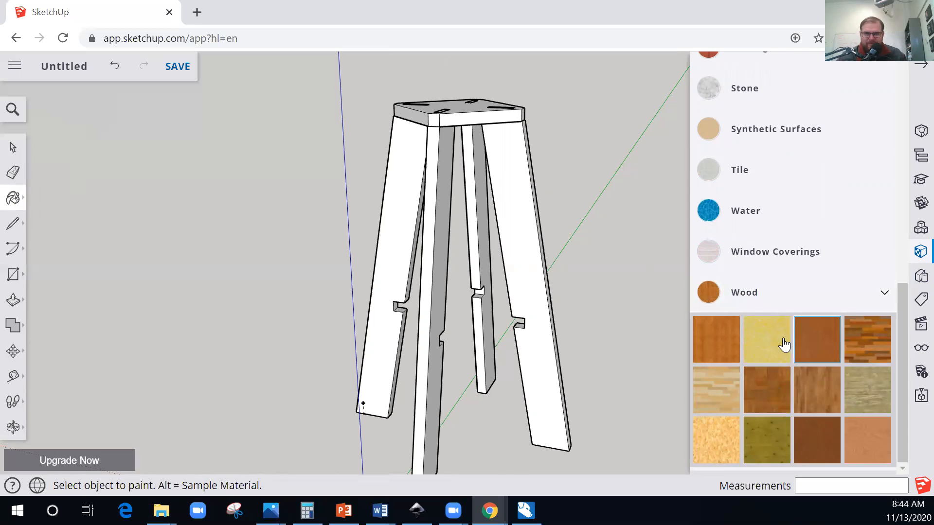
{"action": "left_click", "coordinate": [508, 188]}
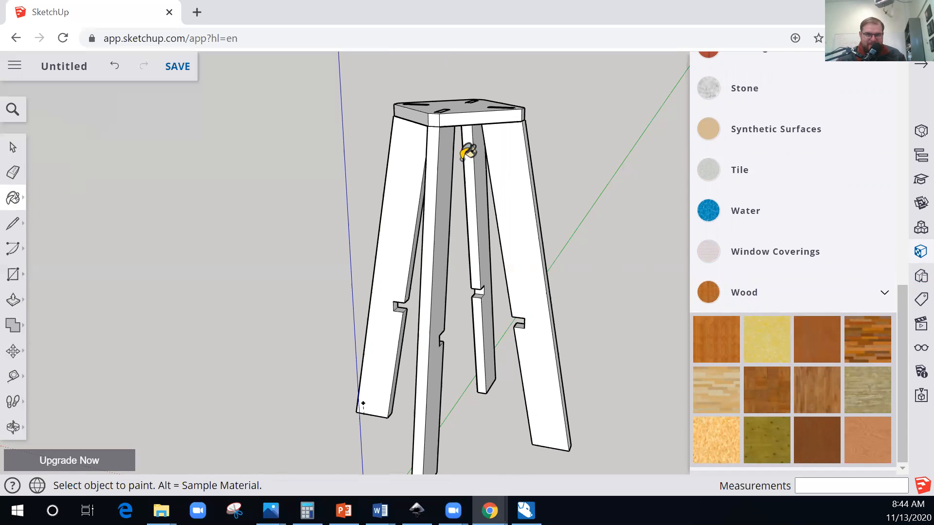
{"action": "left_click", "coordinate": [437, 163]}
{"action": "left_click", "coordinate": [406, 156]}
{"action": "left_click", "coordinate": [475, 164]}
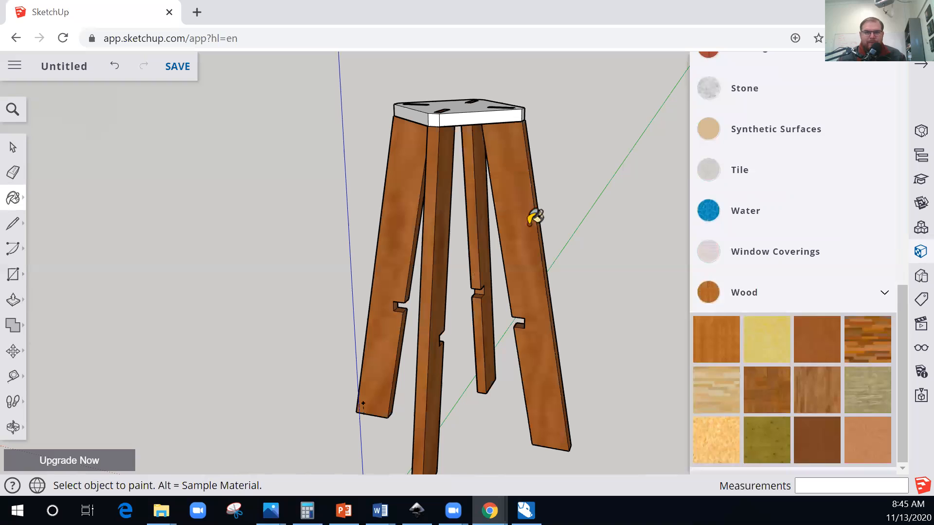
- Undo the wood paint on all four legs and return to selecting
{"action": "key", "text": "ctrl+z"}
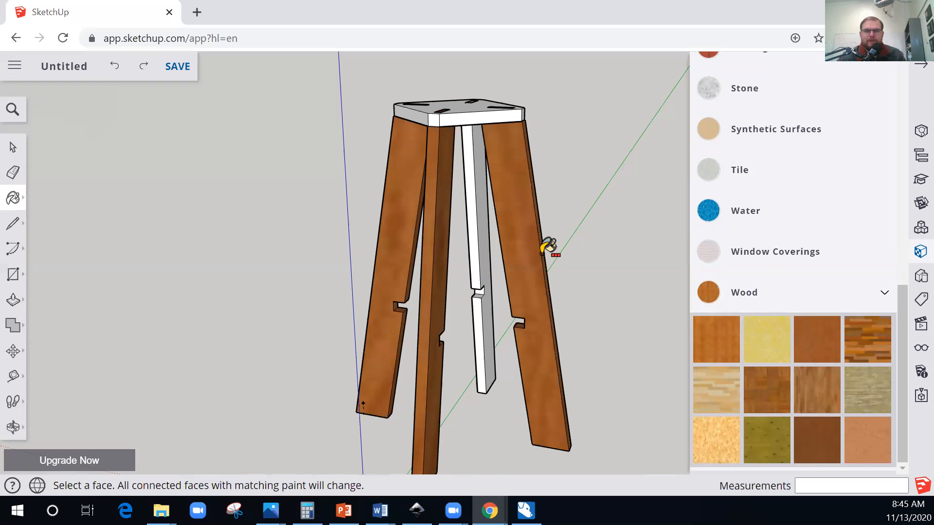
{"action": "left_click", "coordinate": [547, 248], "text": "ctrl"}
{"action": "key", "text": "space"}
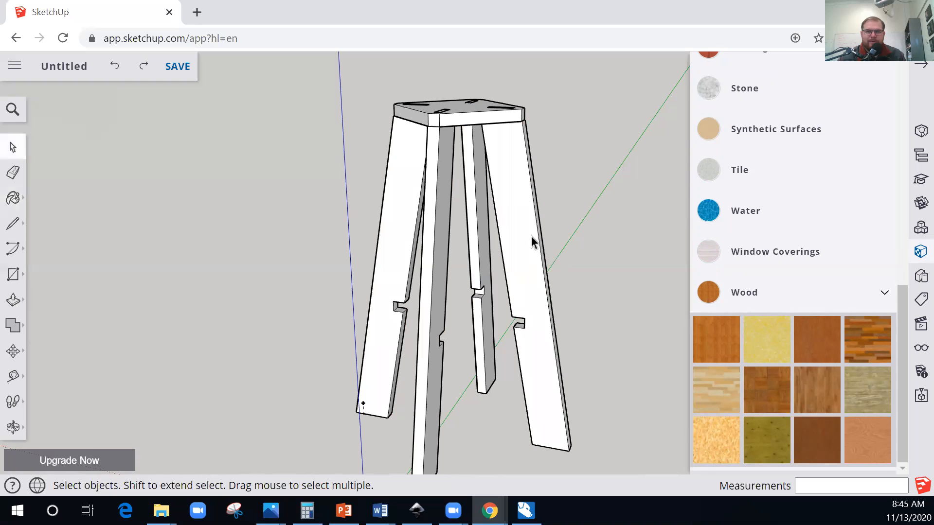
- Open the right-hand leg component and paint its broad front face with the plain reddish-brown wood
{"action": "triple_click", "coordinate": [531, 235]}
{"action": "left_click", "coordinate": [558, 228]}
{"action": "double_click", "coordinate": [531, 230]}
{"action": "left_click", "coordinate": [825, 327]}
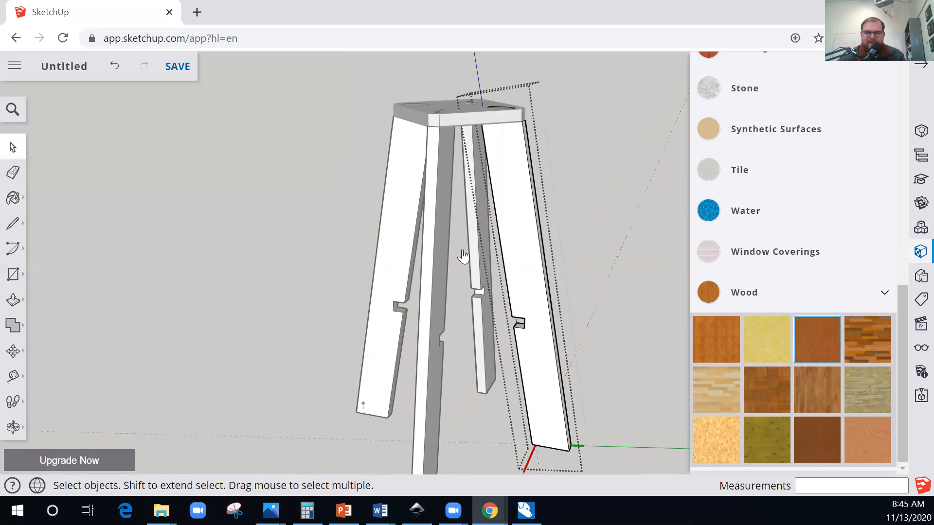
{"action": "left_click", "coordinate": [554, 280]}
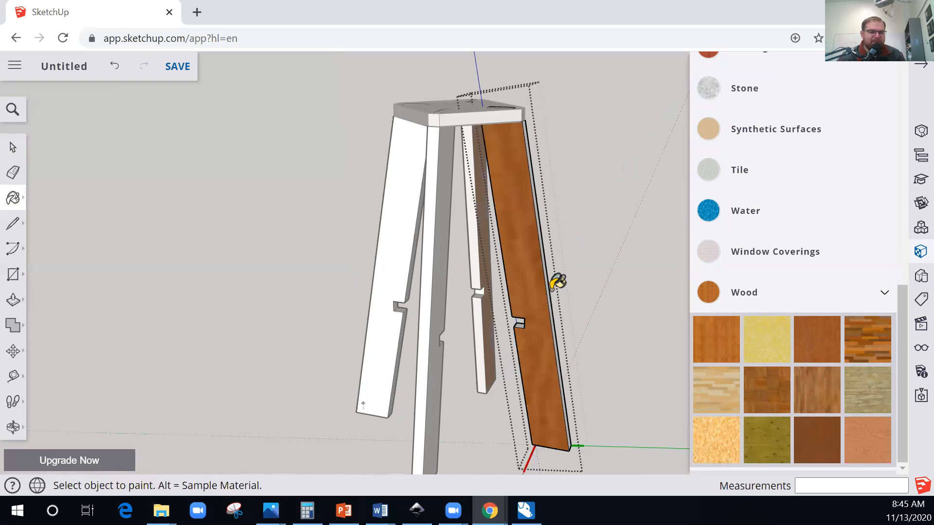
- Inspect the painted face on the leg copies from several sides, and undo the face paint
{"action": "middle_click_drag", "start_coordinate": [532, 263], "coordinate": [526, 231]}
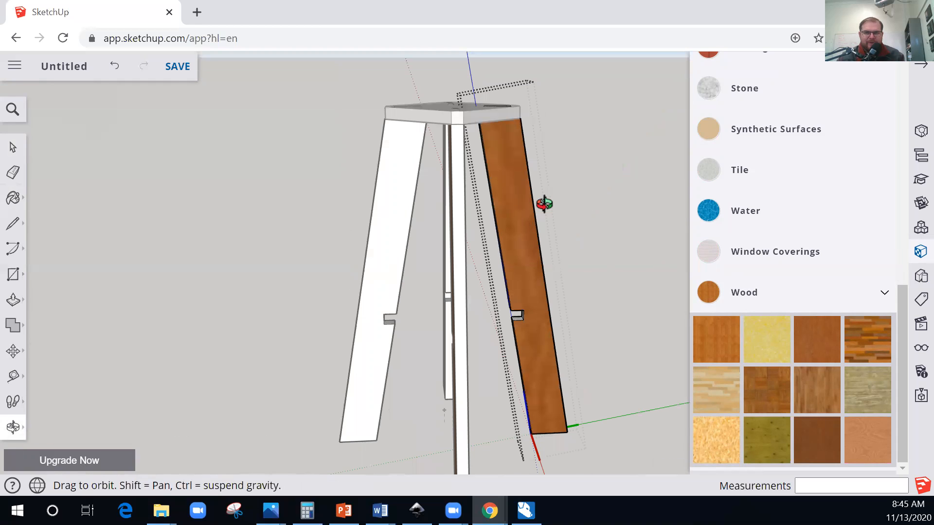
{"action": "middle_click_drag", "start_coordinate": [182, 200], "coordinate": [538, 247]}
{"action": "middle_click_drag", "start_coordinate": [250, 248], "coordinate": [833, 323]}
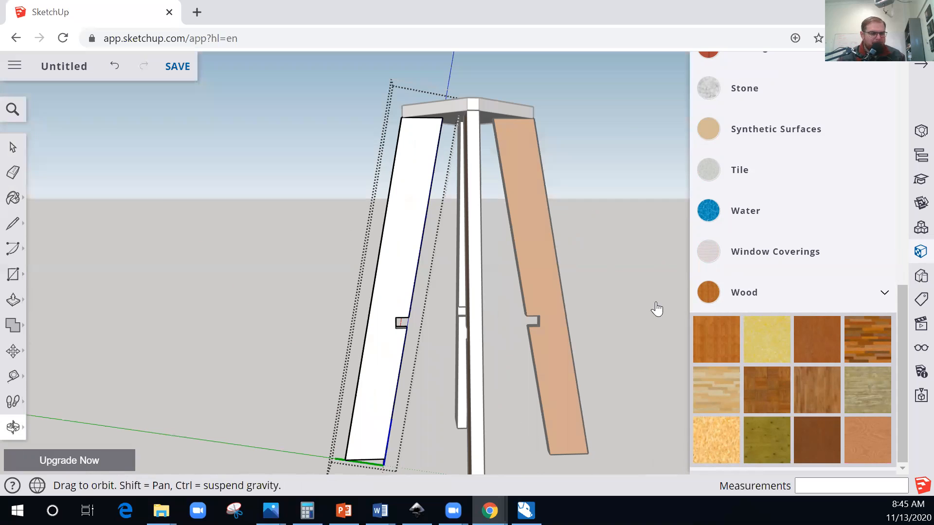
{"action": "middle_click_drag", "start_coordinate": [656, 308], "coordinate": [566, 287]}
{"action": "key", "text": "ctrl+z"}
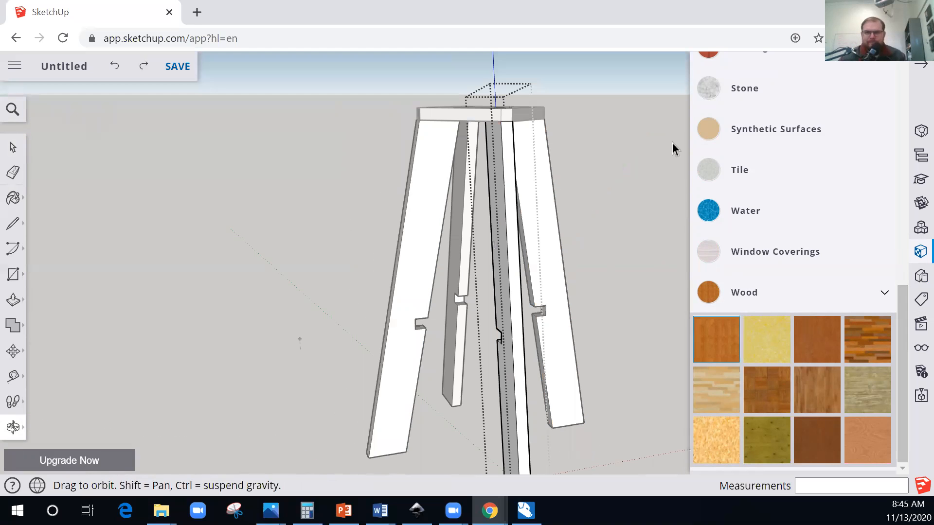
- Paint the four legs as whole components with the reddish-brown wood, leaving the Top brace unpainted
{"action": "left_click", "coordinate": [829, 345]}
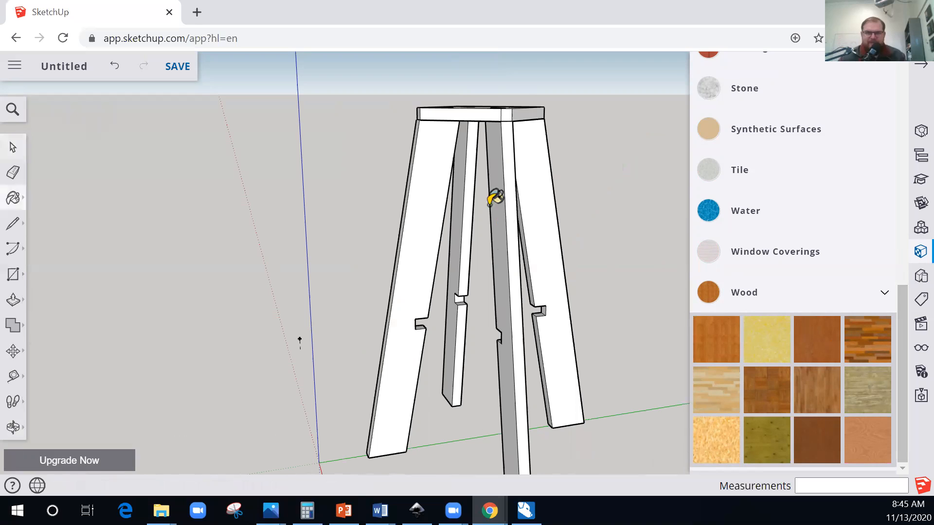
{"action": "left_click", "coordinate": [495, 189]}
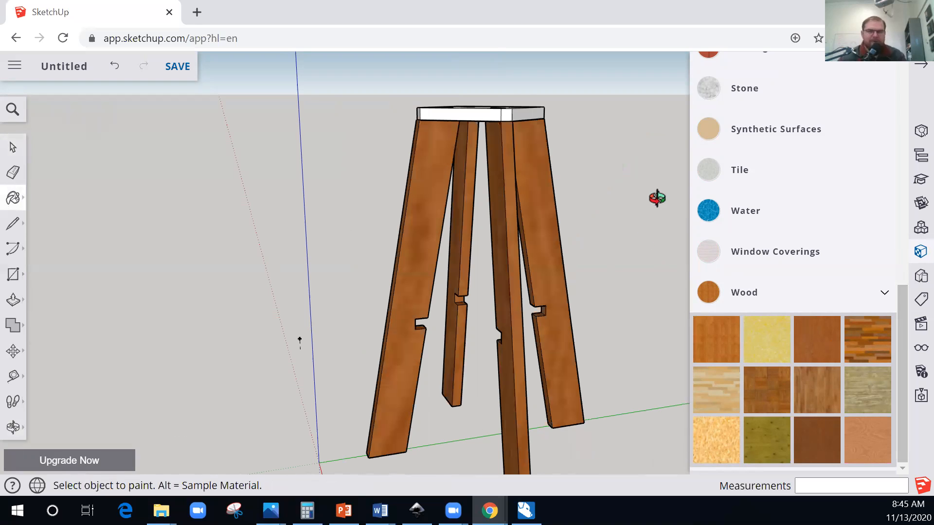
{"action": "middle_click_drag", "start_coordinate": [340, 198], "coordinate": [119, 190]}
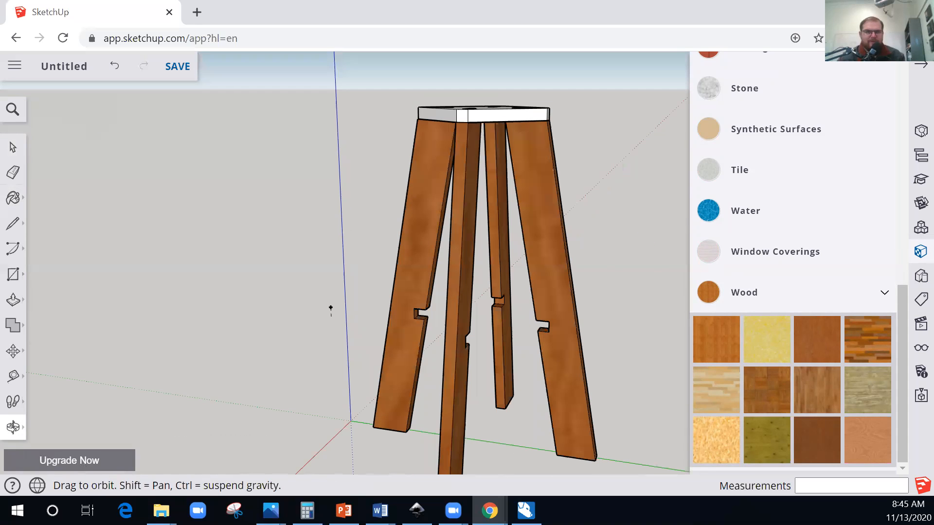
{"action": "left_click_drag", "start_coordinate": [330, 309], "coordinate": [310, 122]}
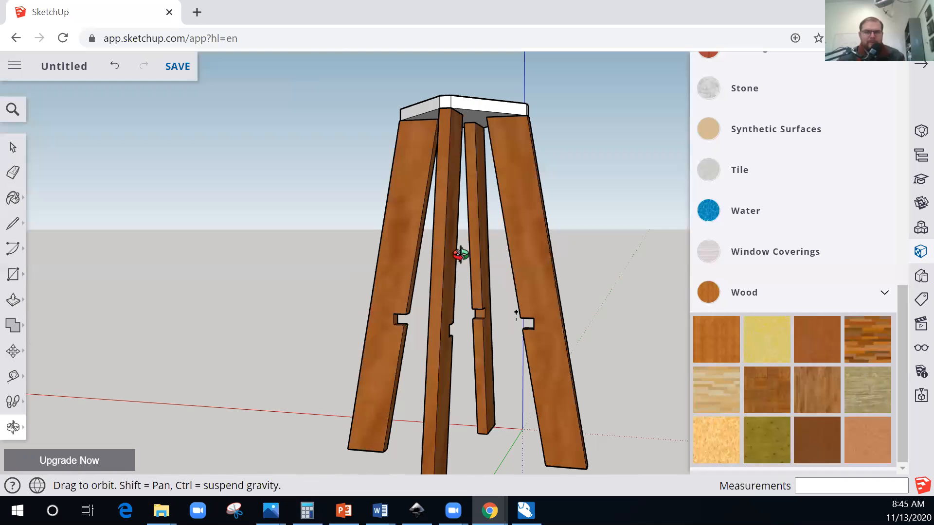
- Try the olive-green wood material on the Top brace and view it against the legs
{"action": "left_click_drag", "start_coordinate": [461, 252], "coordinate": [679, 433]}
{"action": "mouse_move", "coordinate": [424, 236]}
{"action": "left_mouse_down"}
{"action": "mouse_move", "coordinate": [627, 292]}
{"action": "mouse_move", "coordinate": [579, 306]}
{"action": "left_mouse_up"}
{"action": "key", "text": "b"}
{"action": "left_click", "coordinate": [519, 206]}
{"action": "key", "text": "o"}
{"action": "left_click_drag", "start_coordinate": [664, 83], "coordinate": [487, 235]}
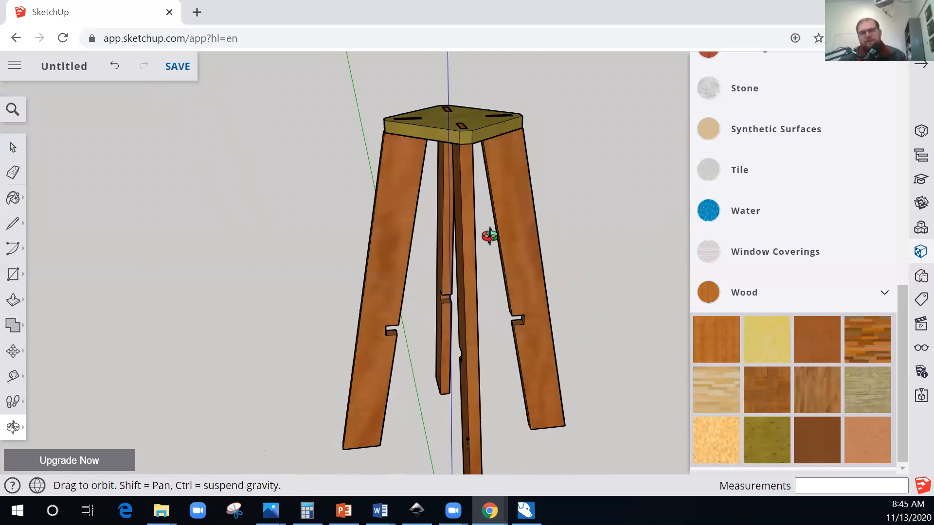
{"action": "left_click_drag", "start_coordinate": [642, 232], "coordinate": [646, 232]}
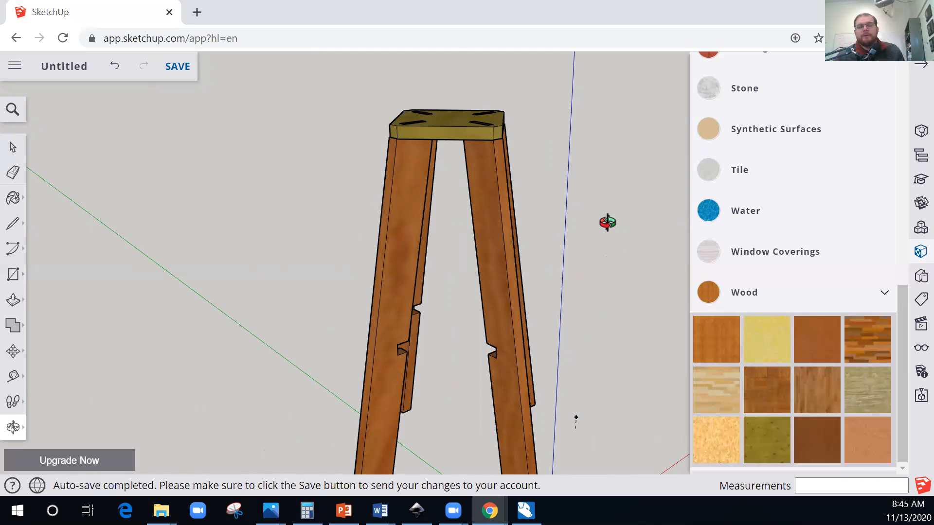
{"action": "left_click_drag", "start_coordinate": [439, 185], "coordinate": [392, 198]}
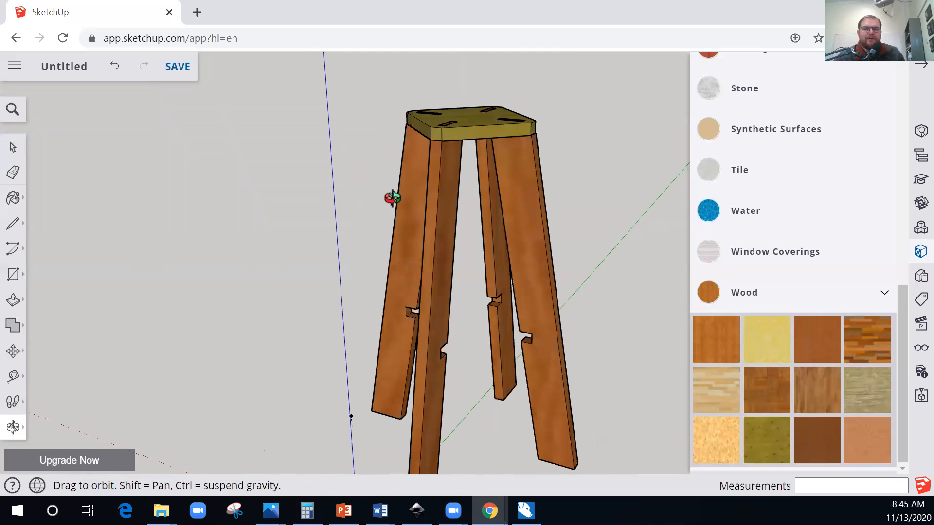
- Paint the Top brace with the same reddish-brown wood as the legs
{"action": "left_click_drag", "start_coordinate": [180, 210], "coordinate": [447, 180]}
{"action": "left_click", "coordinate": [815, 336]}
{"action": "left_click", "coordinate": [496, 247]}
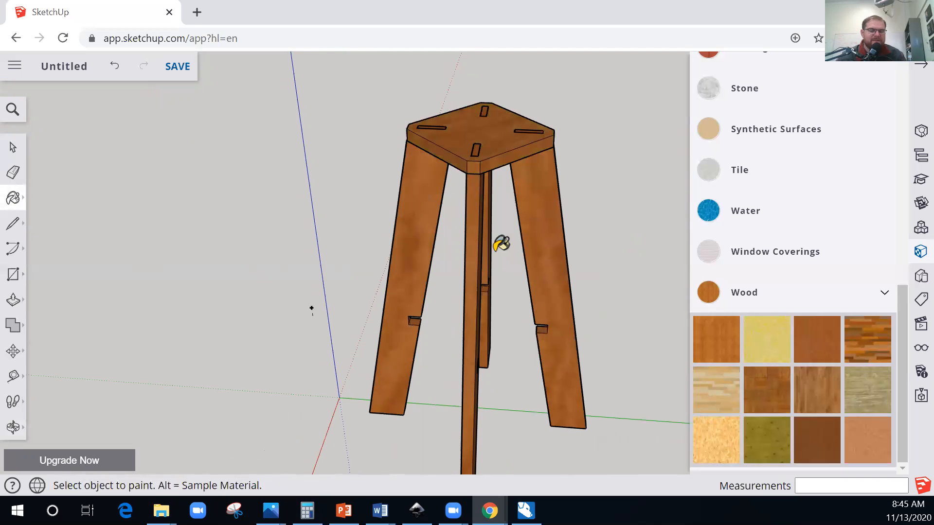
- Examine the wood-painted stool frame from all sides, checking the finish, the Top brace joints and the leg notches
{"action": "key", "text": "o"}
{"action": "left_click_drag", "start_coordinate": [371, 194], "coordinate": [538, 180]}
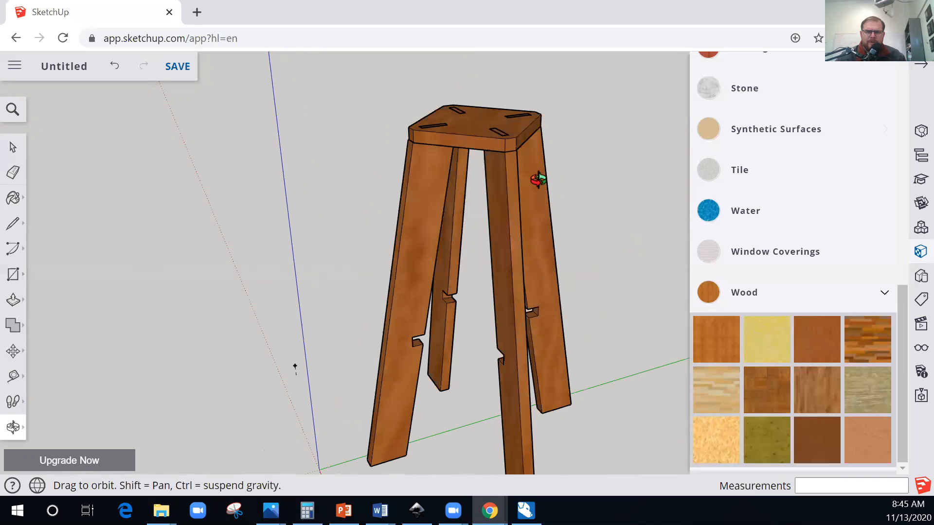
{"action": "left_click_drag", "start_coordinate": [372, 260], "coordinate": [503, 195]}
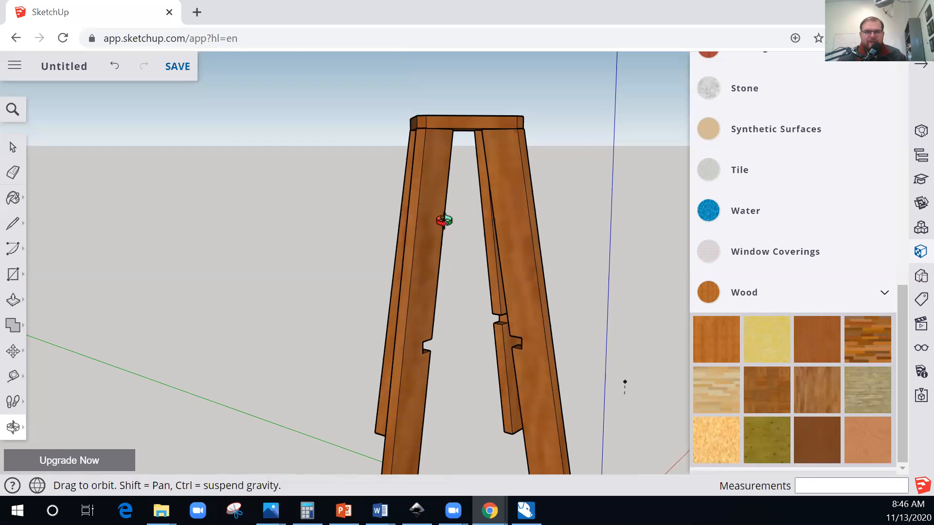
{"action": "left_click_drag", "start_coordinate": [138, 264], "coordinate": [402, 281]}
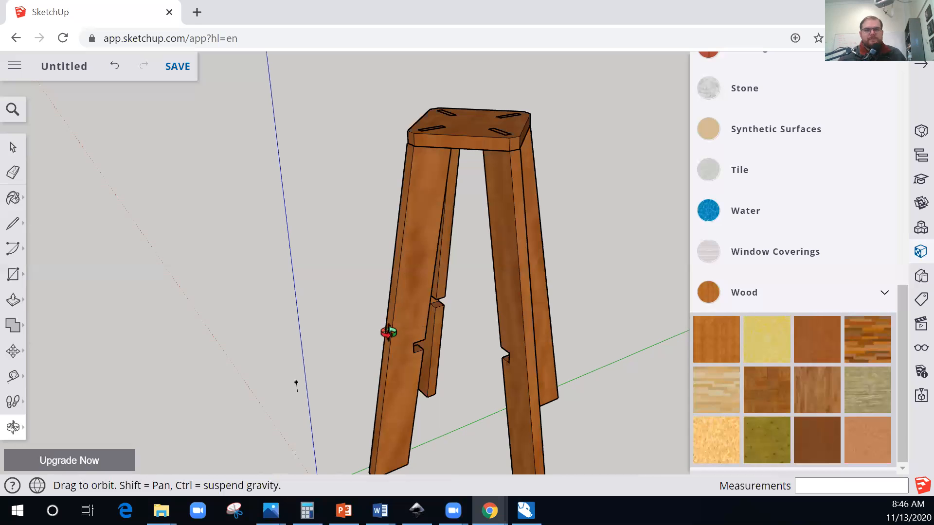
{"action": "left_click_drag", "start_coordinate": [304, 190], "coordinate": [140, 331]}
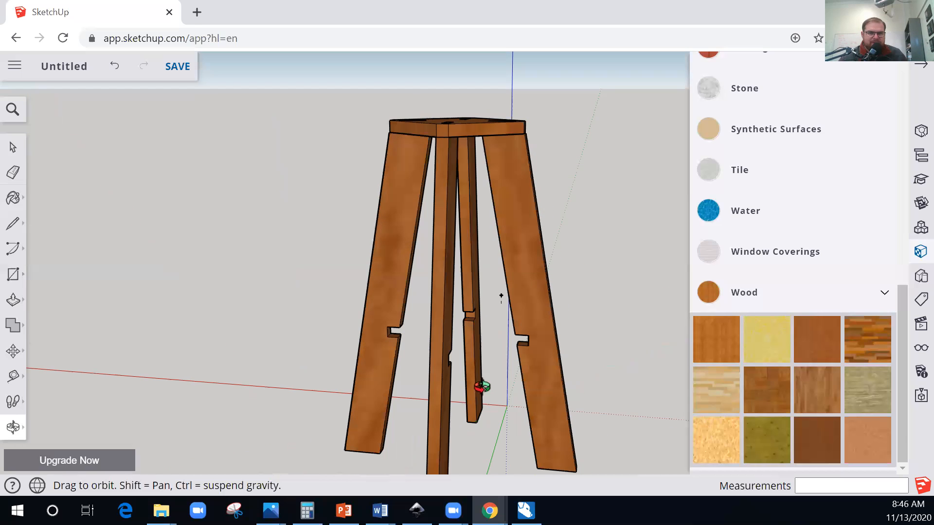
{"action": "left_click_drag", "start_coordinate": [510, 363], "coordinate": [495, 355]}
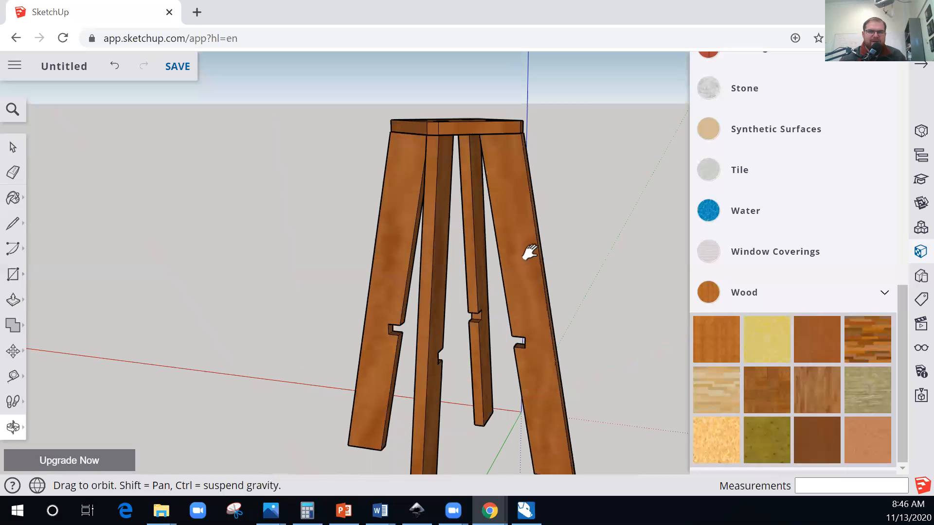
{"action": "left_click_drag", "start_coordinate": [463, 281], "coordinate": [449, 300]}
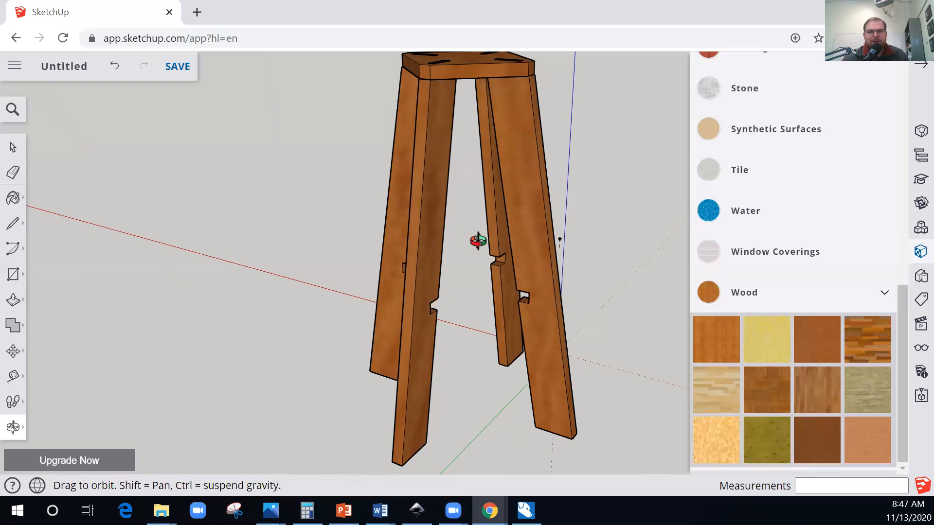
{"action": "left_click_drag", "start_coordinate": [457, 246], "coordinate": [500, 232]}
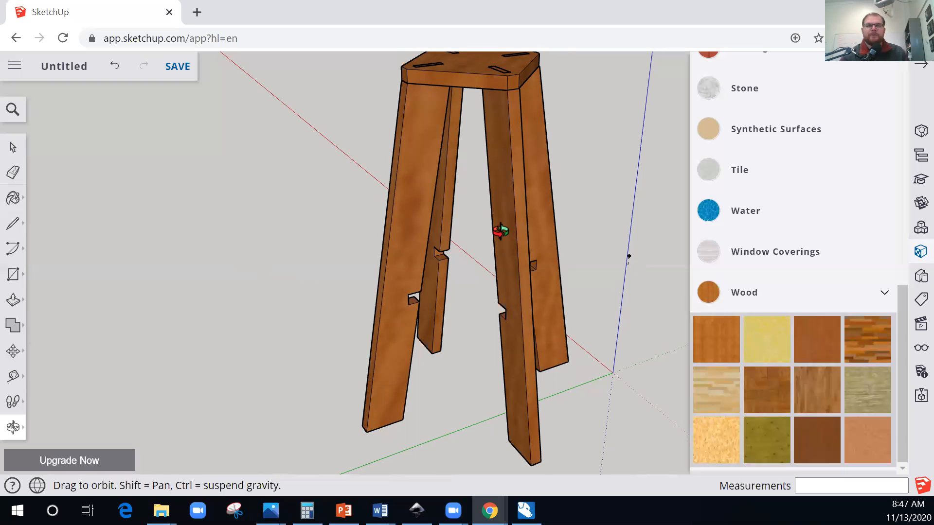
{"action": "left_click_drag", "start_coordinate": [577, 196], "coordinate": [562, 201]}
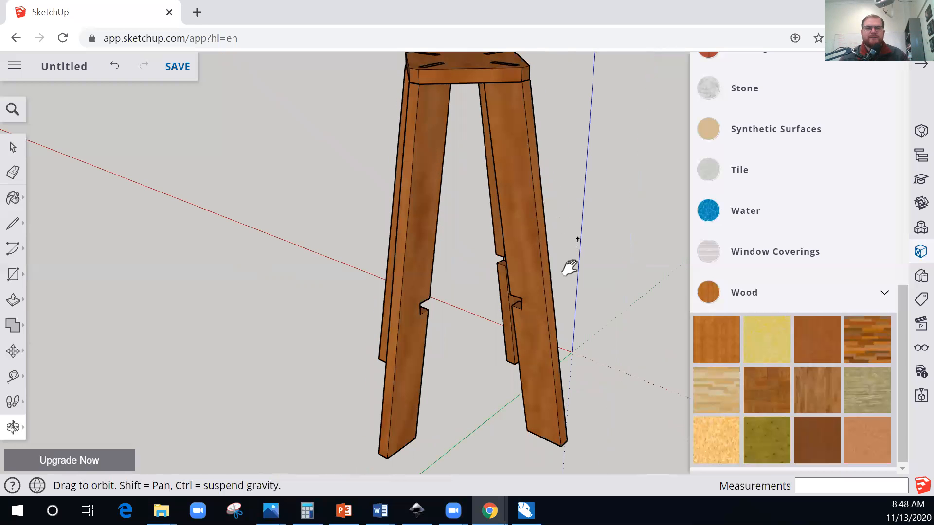
{"action": "scroll", "coordinate": [568, 265], "scroll_direction": "down", "scroll_amount": 2}
{"action": "scroll", "coordinate": [555, 270], "scroll_direction": "down", "scroll_amount": 3}
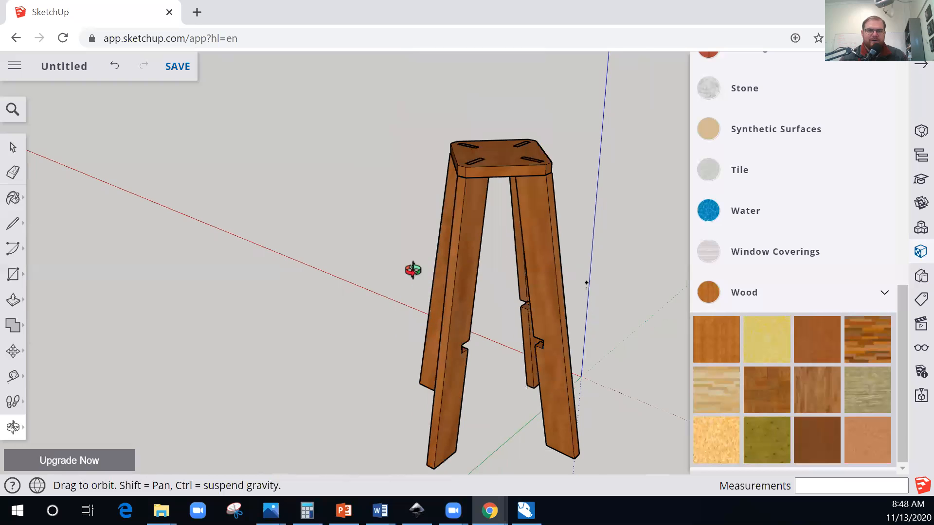
{"action": "left_click_drag", "start_coordinate": [194, 239], "coordinate": [403, 309]}
{"action": "left_click_drag", "start_coordinate": [217, 334], "coordinate": [438, 348]}
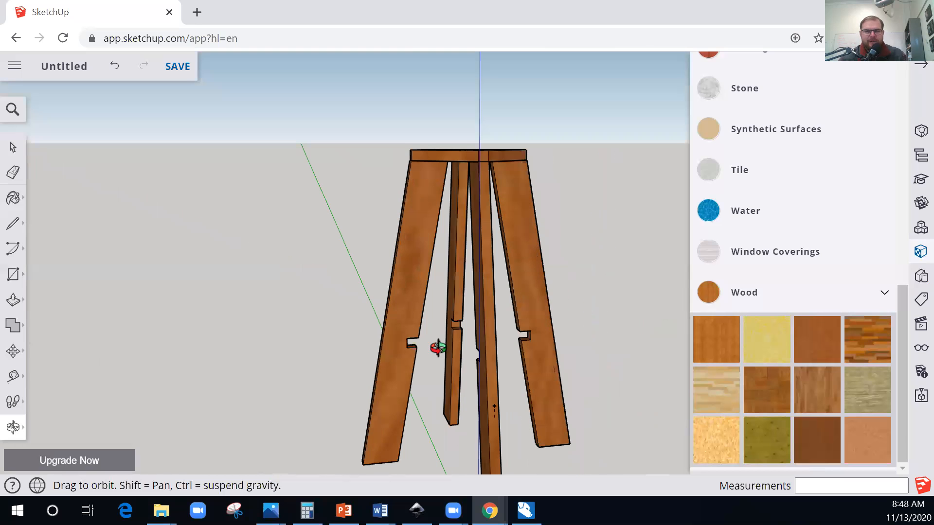
{"action": "left_click_drag", "start_coordinate": [389, 366], "coordinate": [558, 366]}
{"action": "left_click_drag", "start_coordinate": [429, 366], "coordinate": [433, 367]}
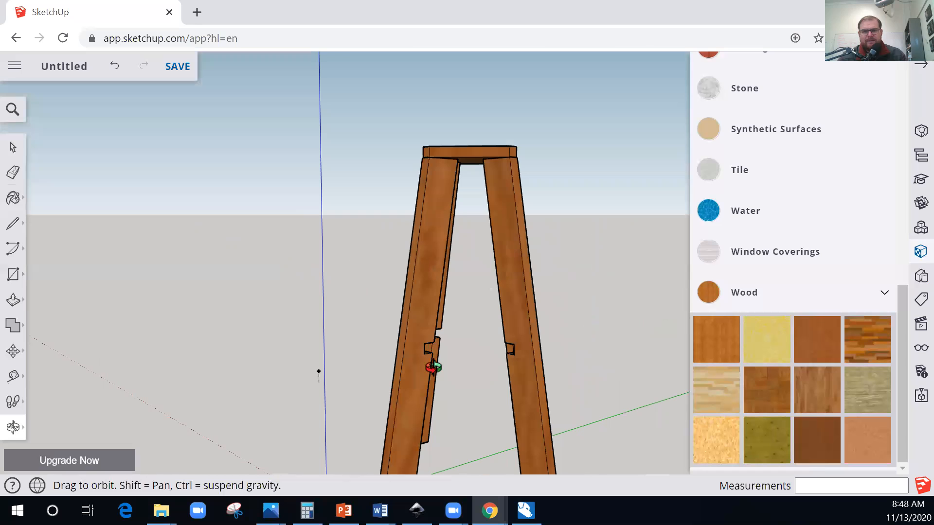
{"action": "left_click_drag", "start_coordinate": [511, 375], "coordinate": [440, 339]}
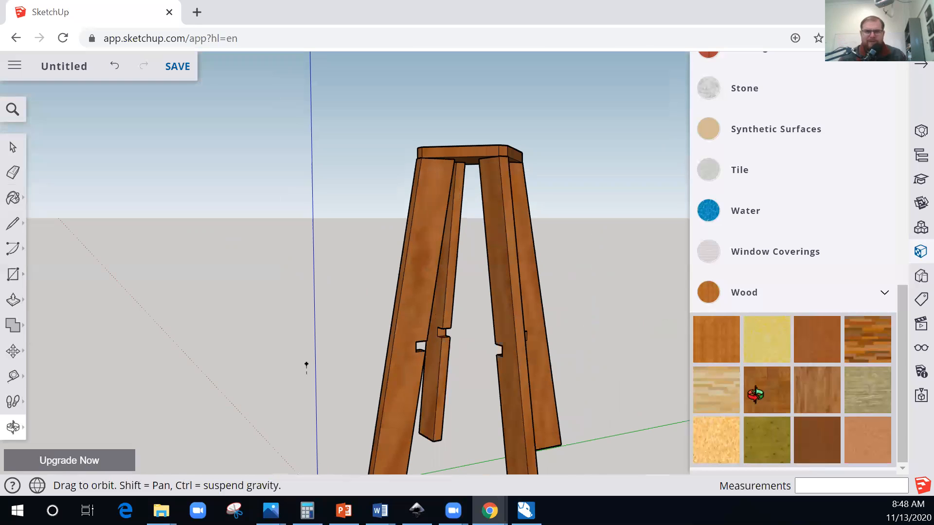
{"action": "left_click_drag", "start_coordinate": [563, 348], "coordinate": [375, 293]}
{"action": "left_click_drag", "start_coordinate": [463, 329], "coordinate": [535, 358]}
{"action": "left_click_drag", "start_coordinate": [588, 333], "coordinate": [525, 239]}
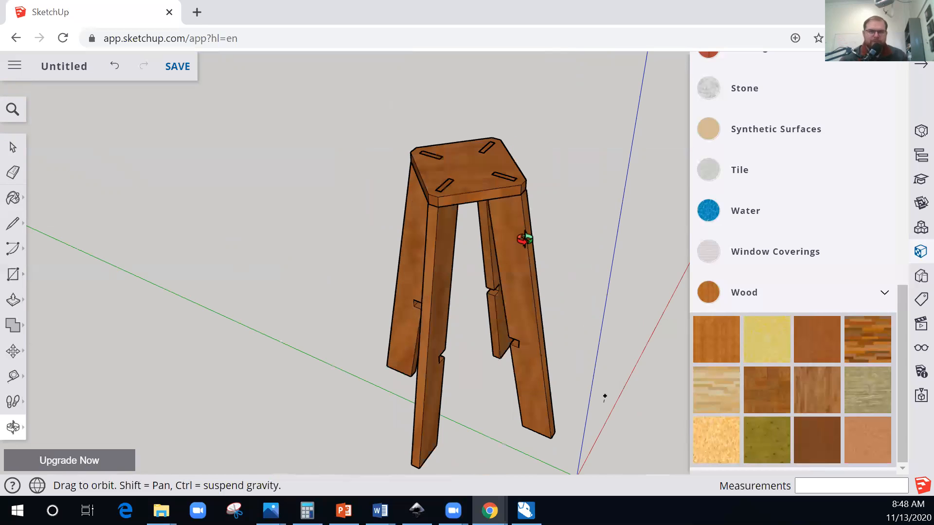
{"action": "left_click_drag", "start_coordinate": [582, 262], "coordinate": [637, 350]}
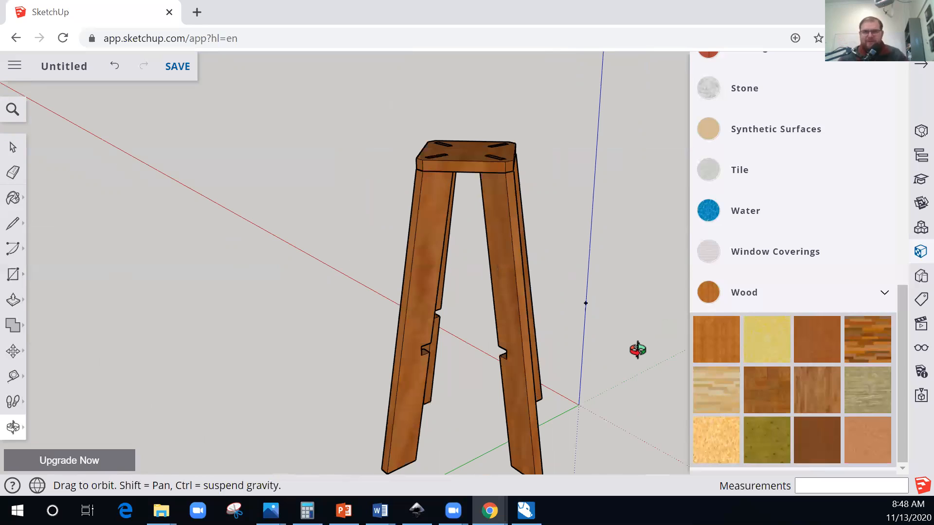